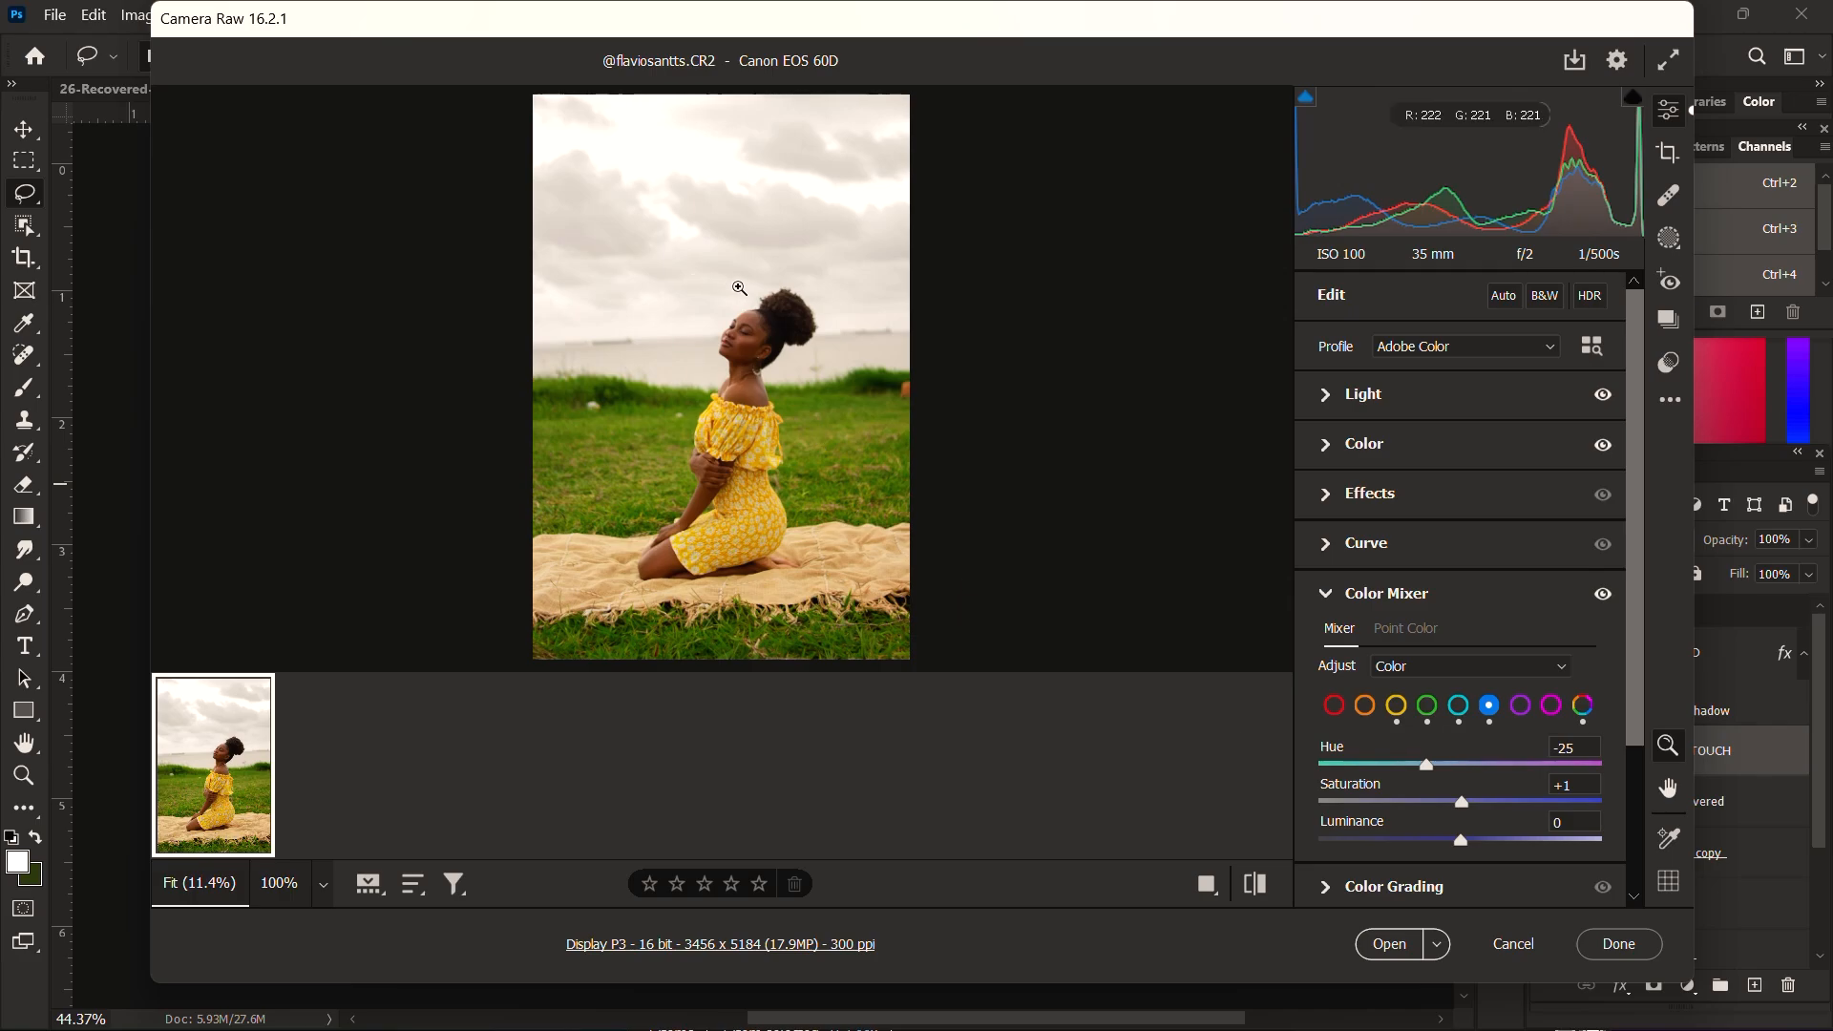
Step: Display the photo as a before/after comparison and set Contrast to -10 and Shadows to +2 in the Light adjustments
click(1208, 885)
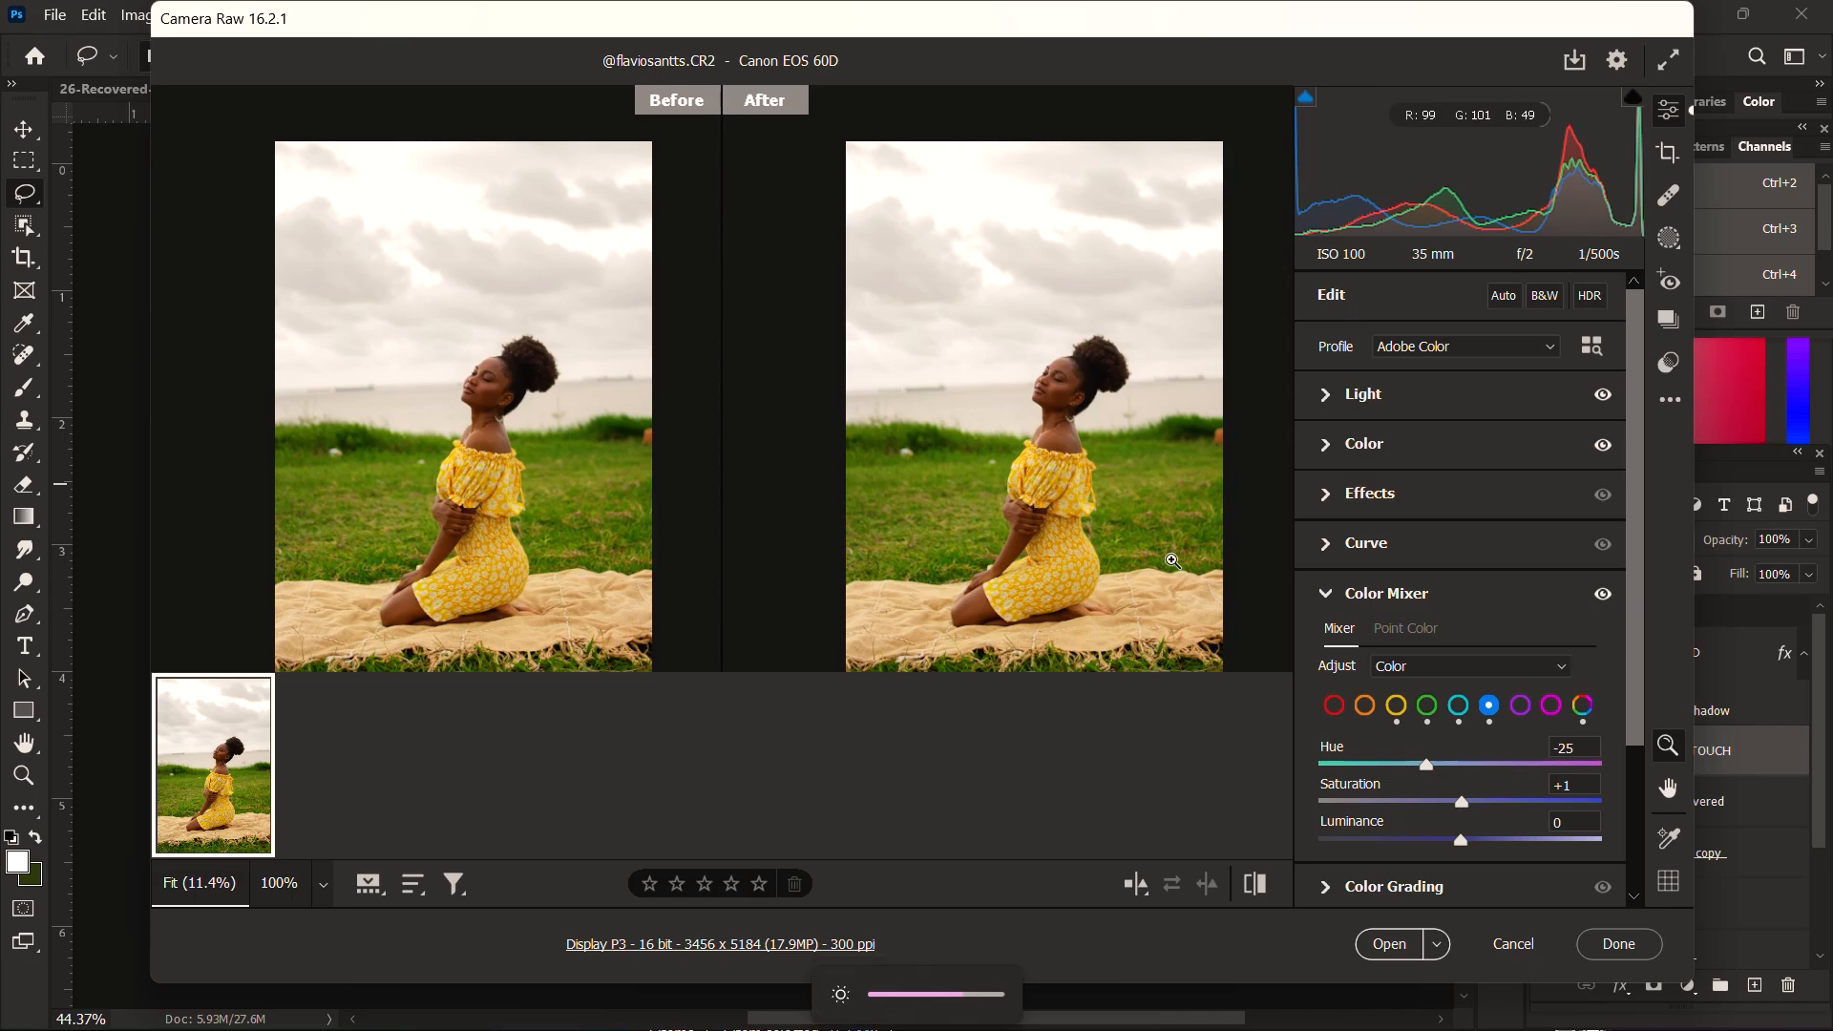
click(1337, 399)
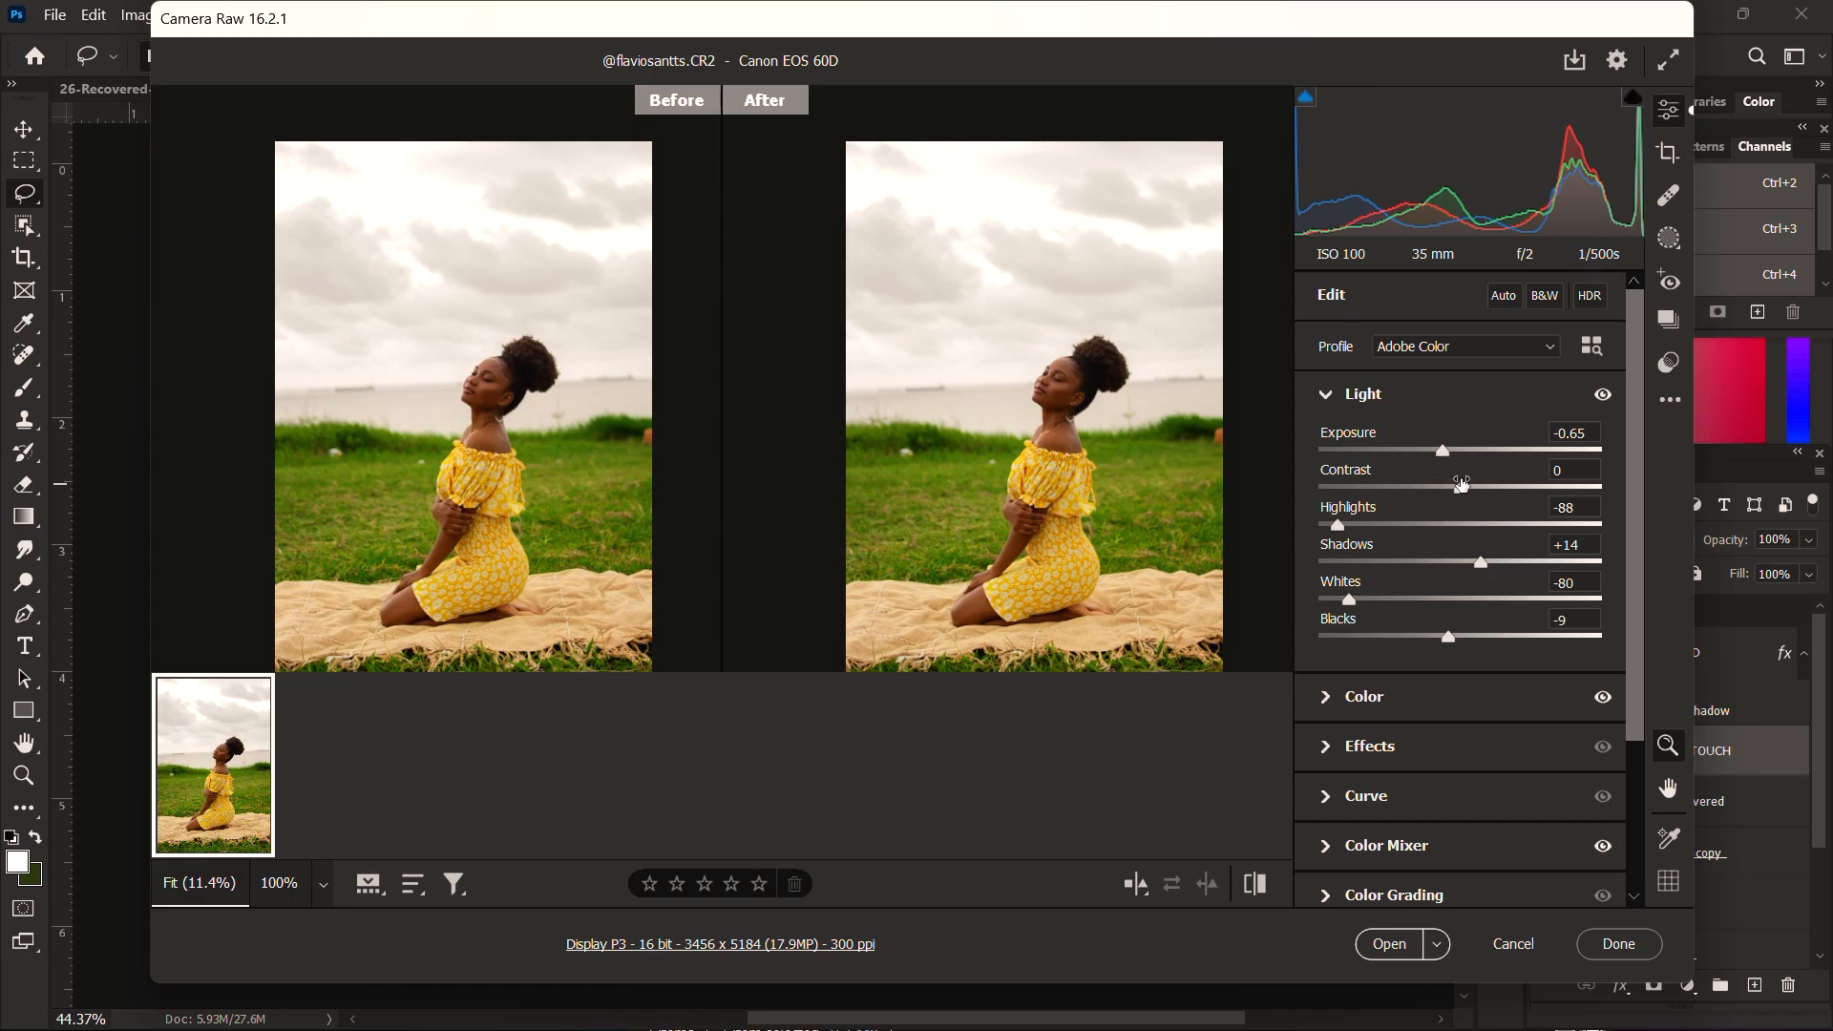
drag(1461, 484, 1442, 489)
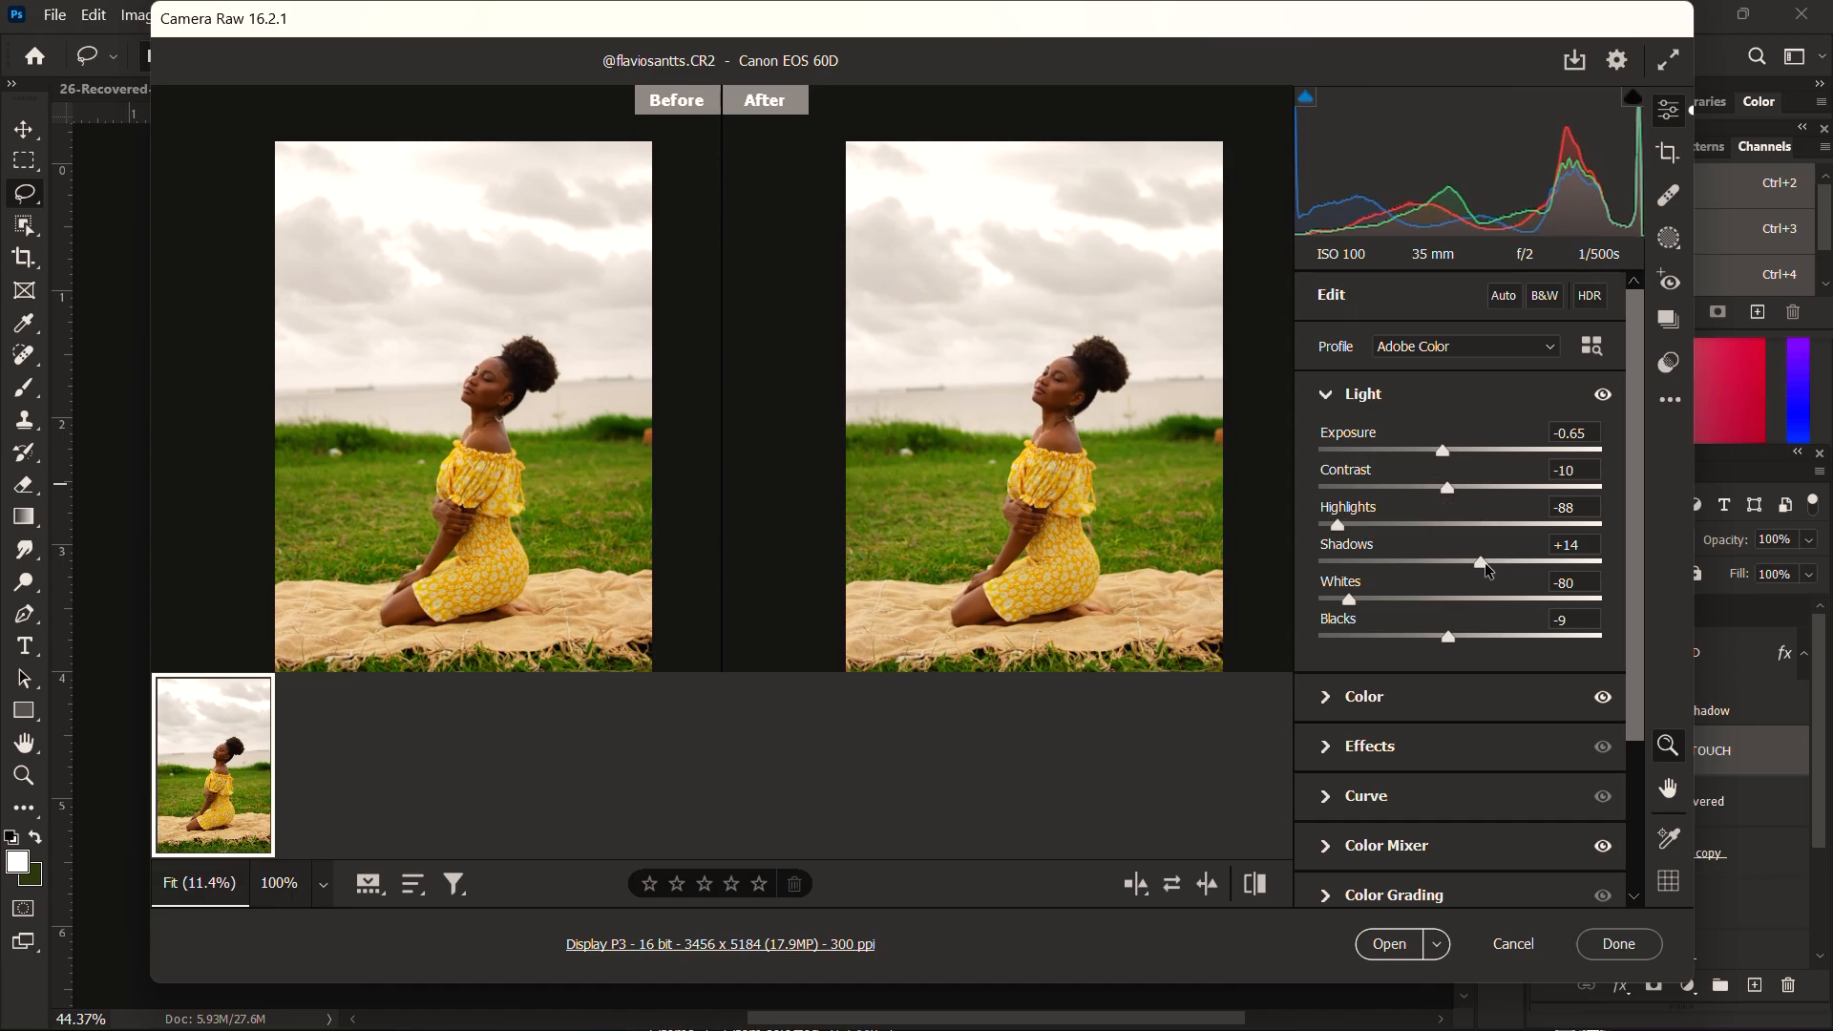
drag(1484, 562, 1463, 574)
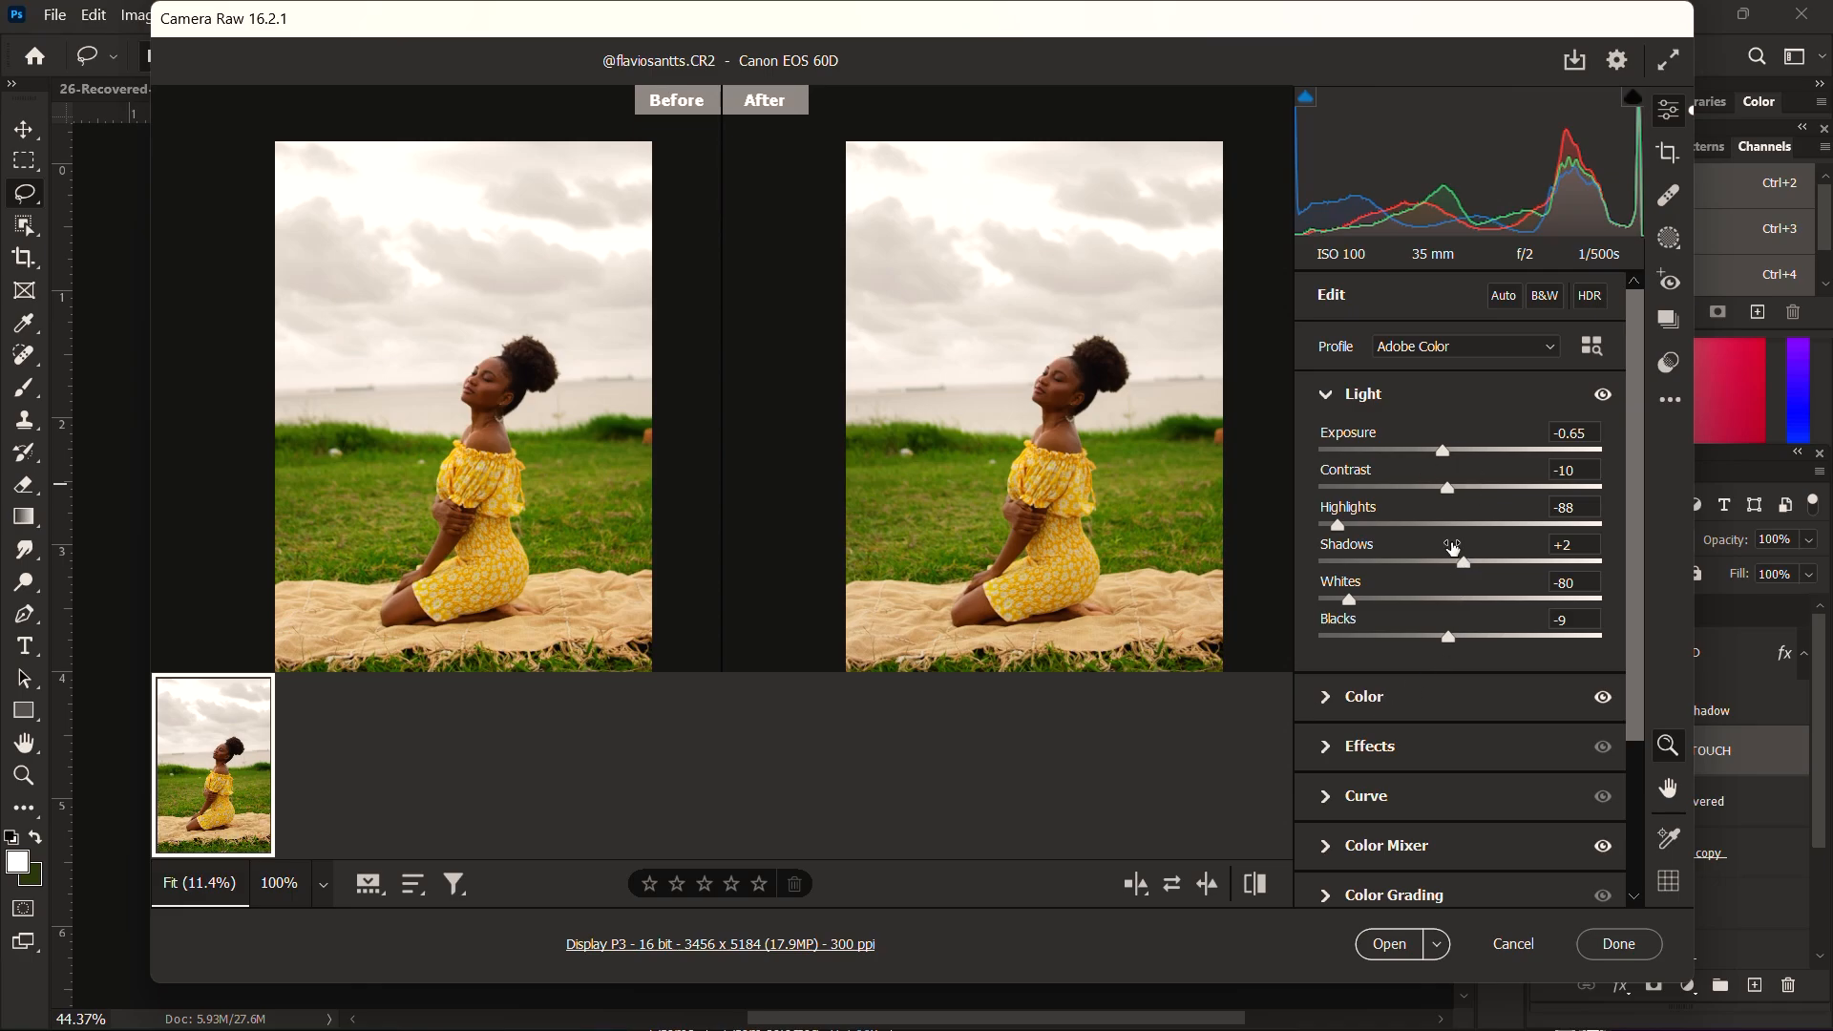
Step: Check the Color and Effects adjustments without changing them and open the developed raw photo in Photoshop
scroll(1471, 573, down, 3)
scroll(1478, 747, down, 1)
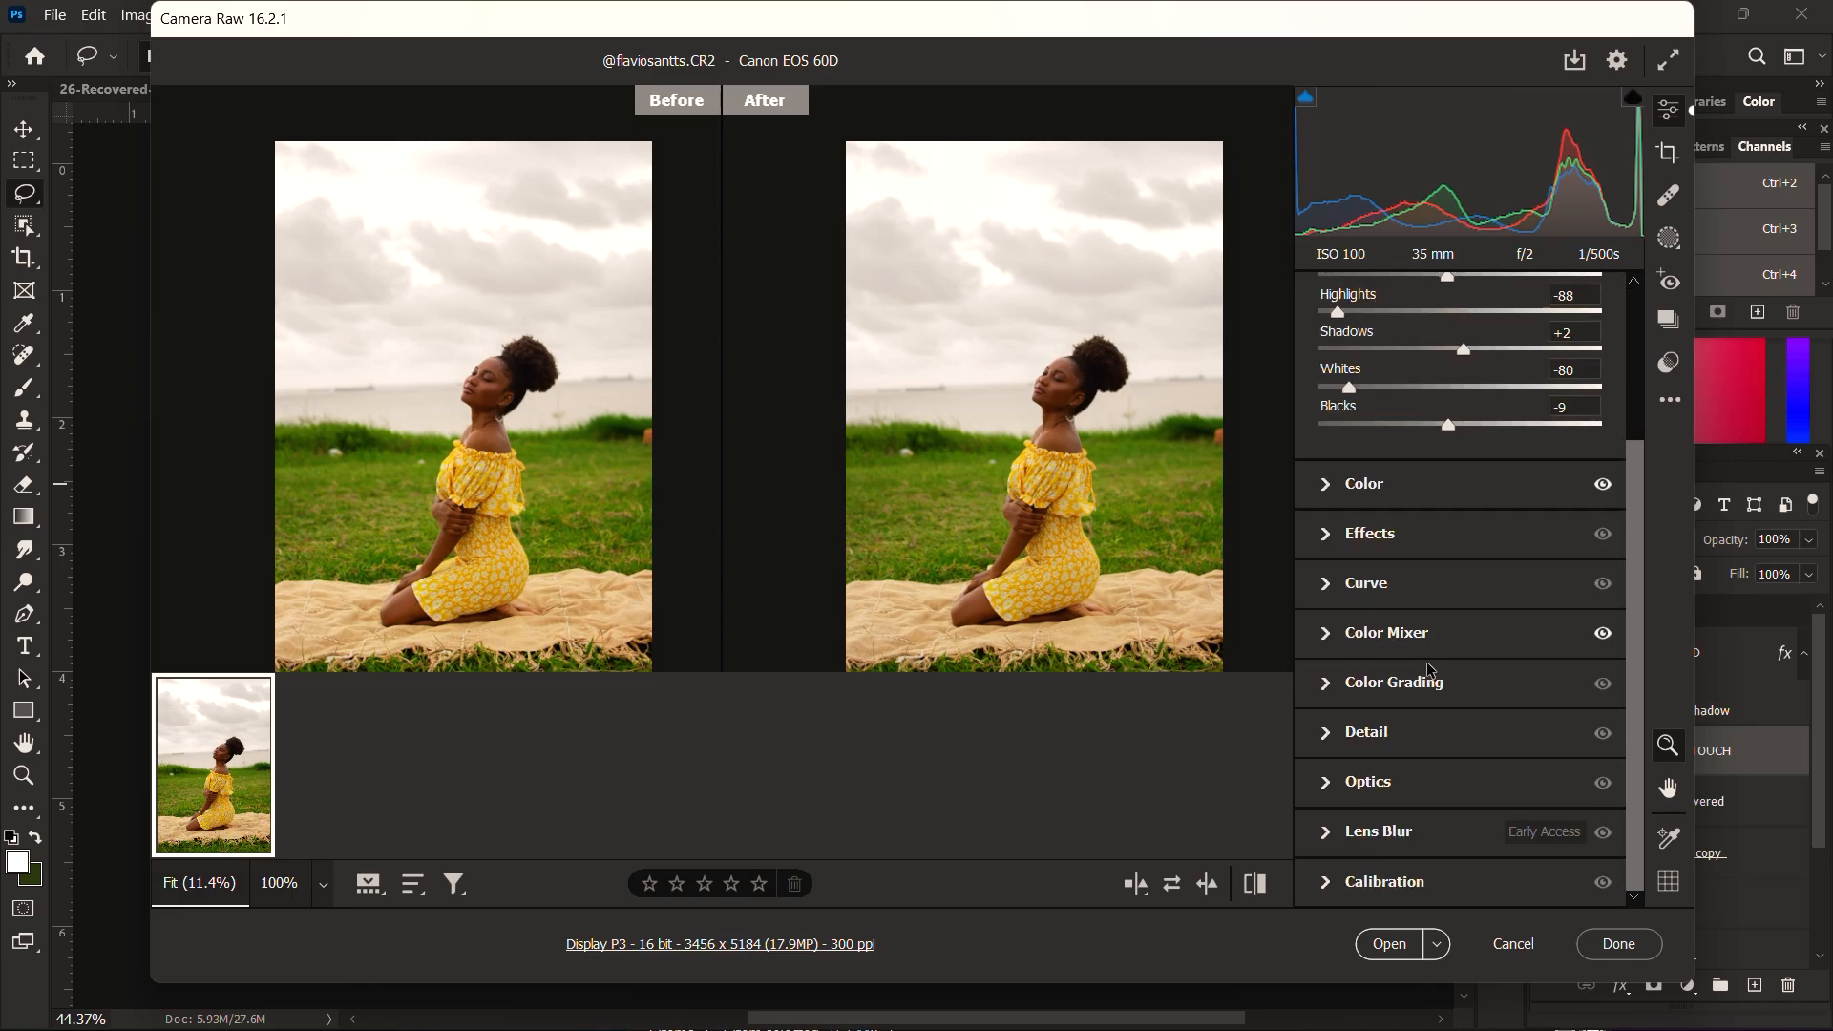
click(1328, 492)
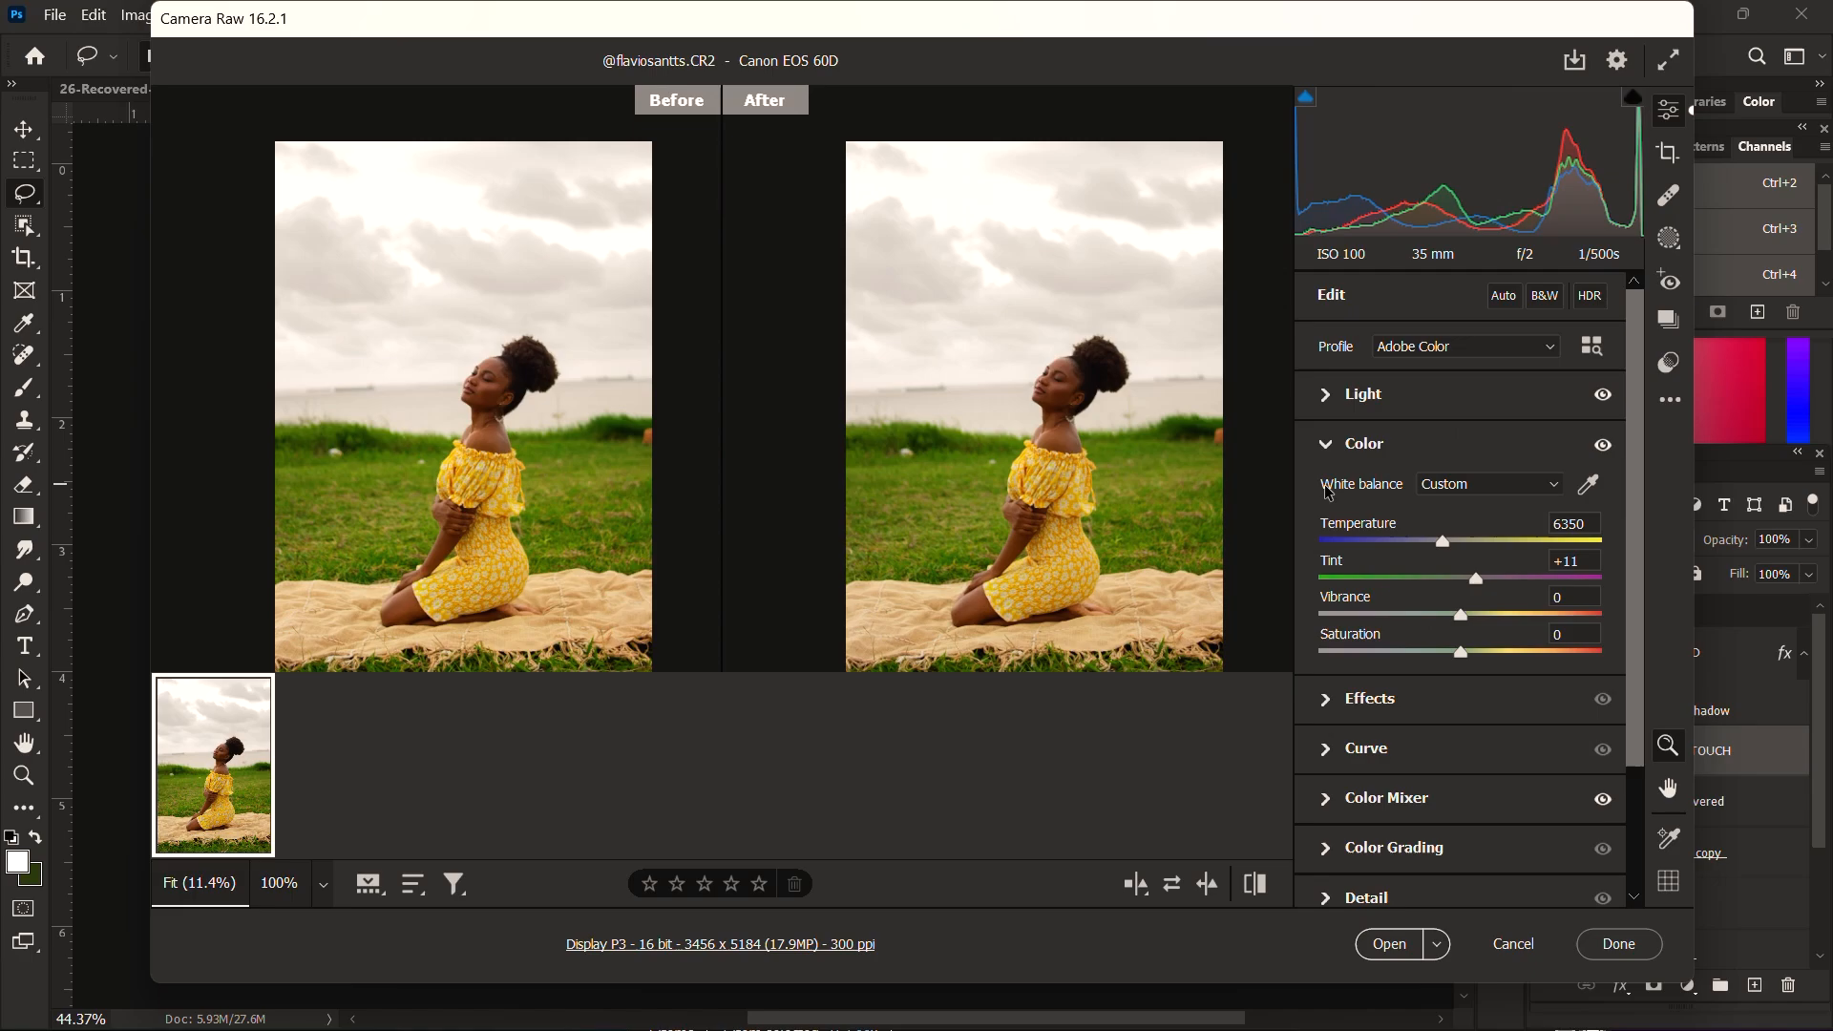
click(1330, 709)
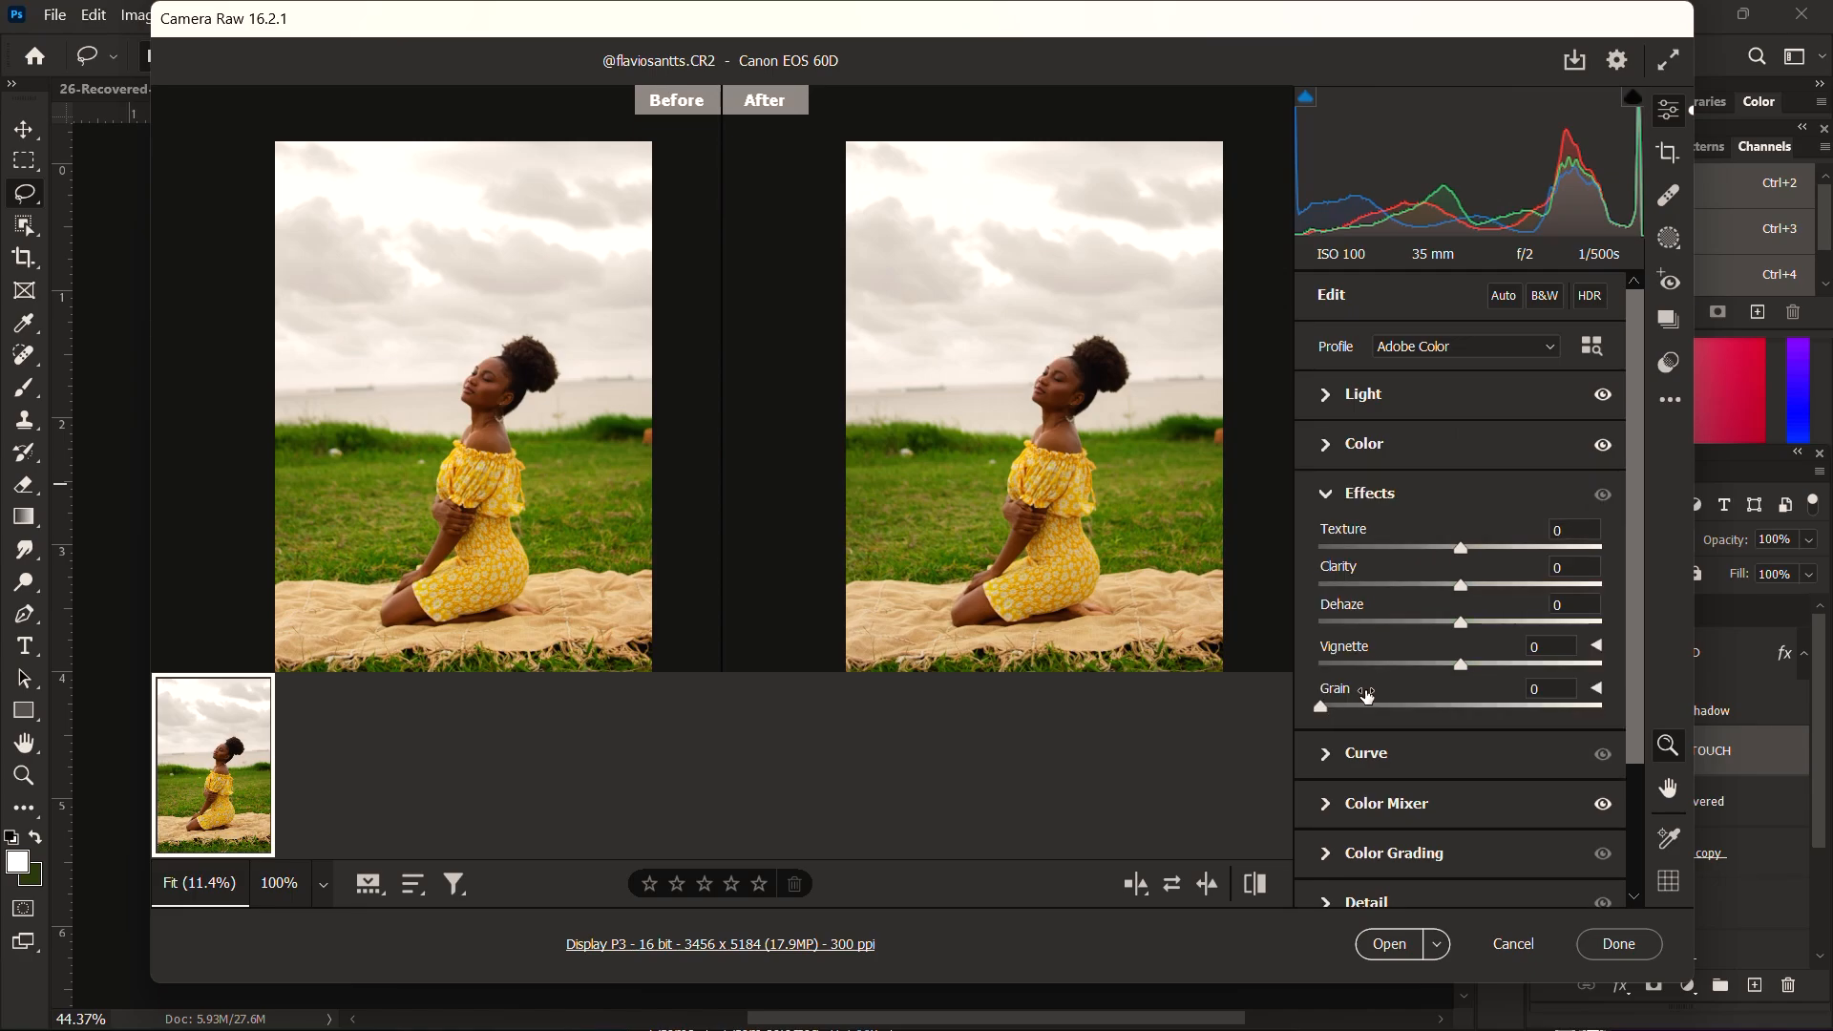
click(1389, 945)
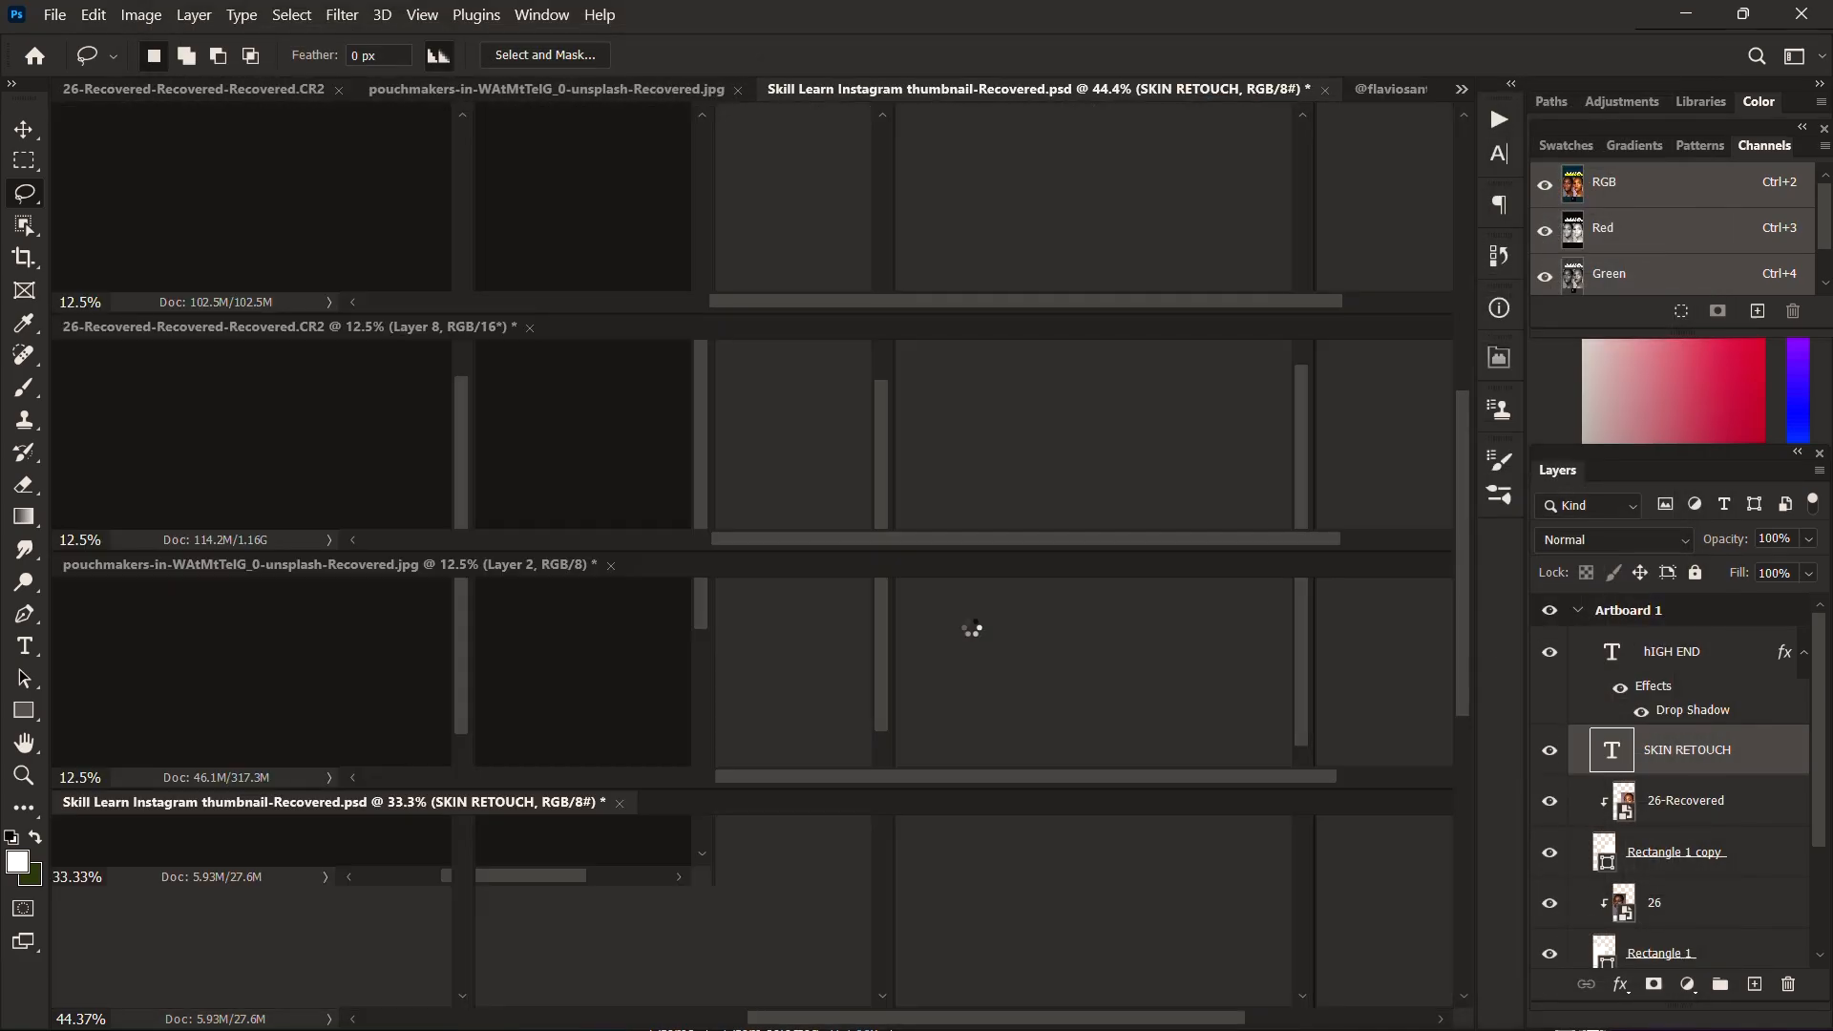
Step: Crop the photo to the 4 : 5 (8 : 10) ratio, removing mostly sky and keeping the whole blanket in frame
scroll(874, 737, up, 3)
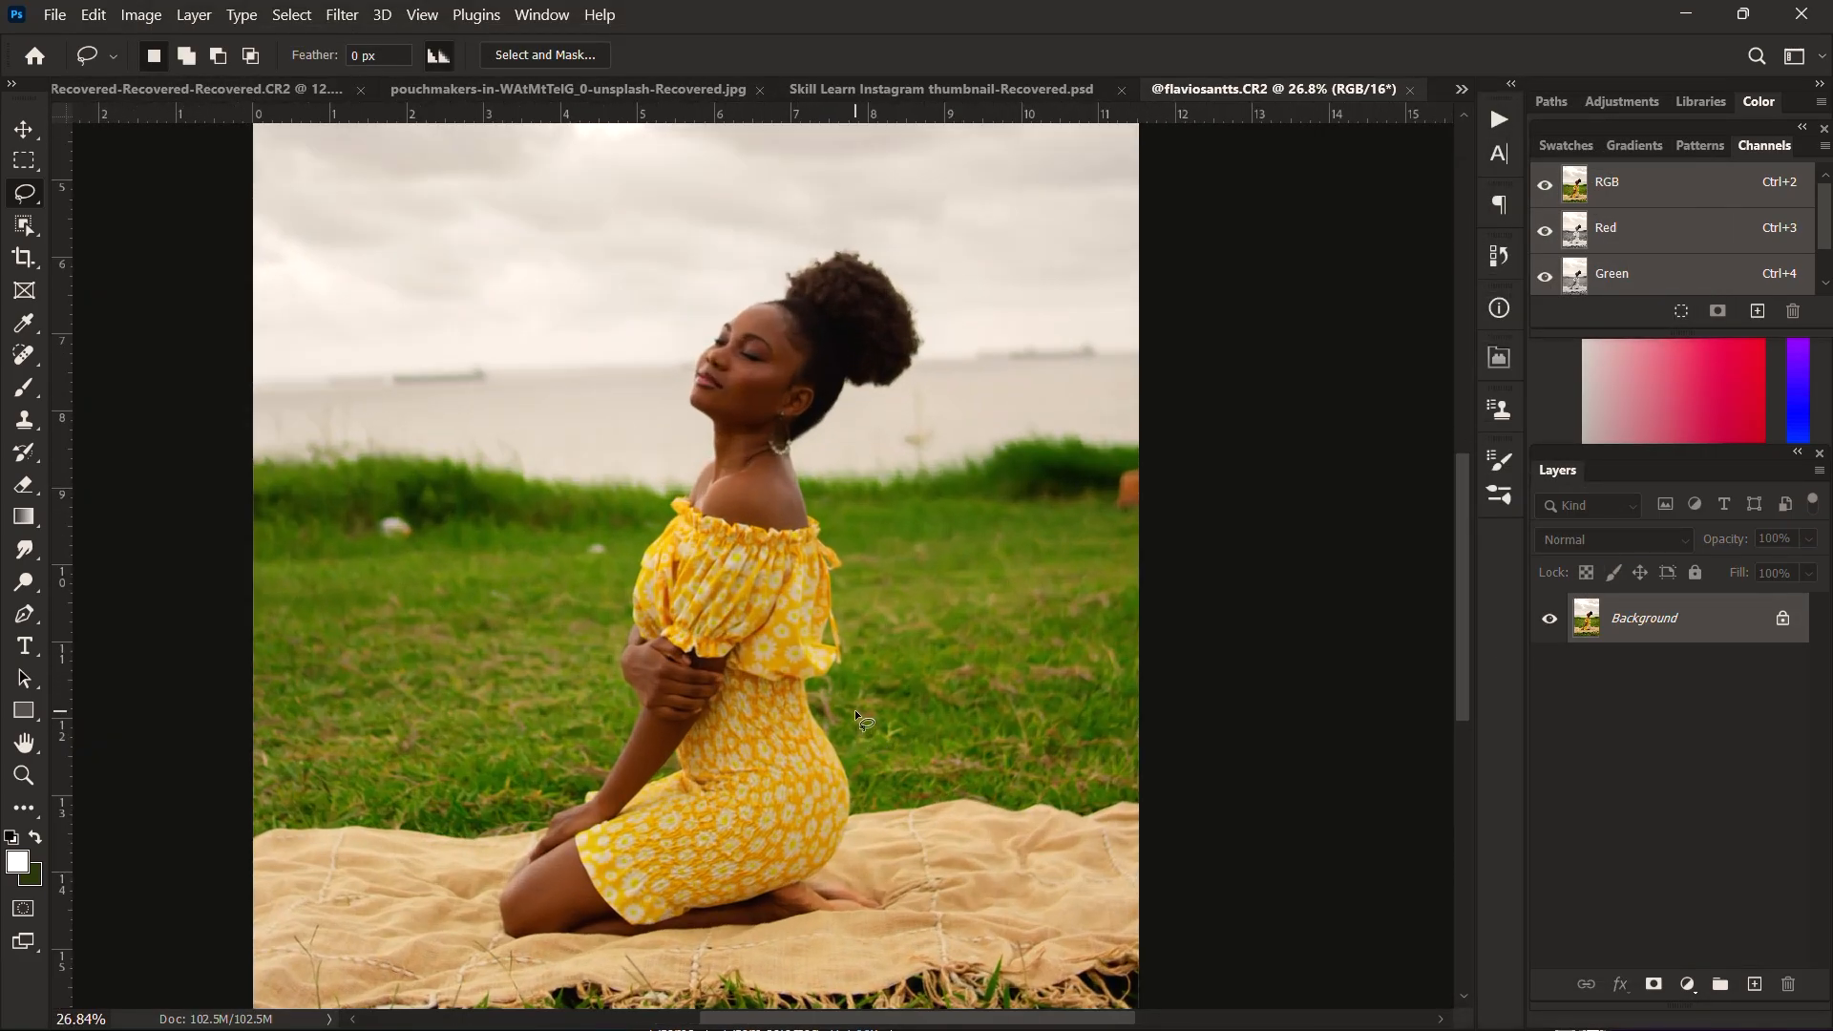
scroll(853, 702, down, 3)
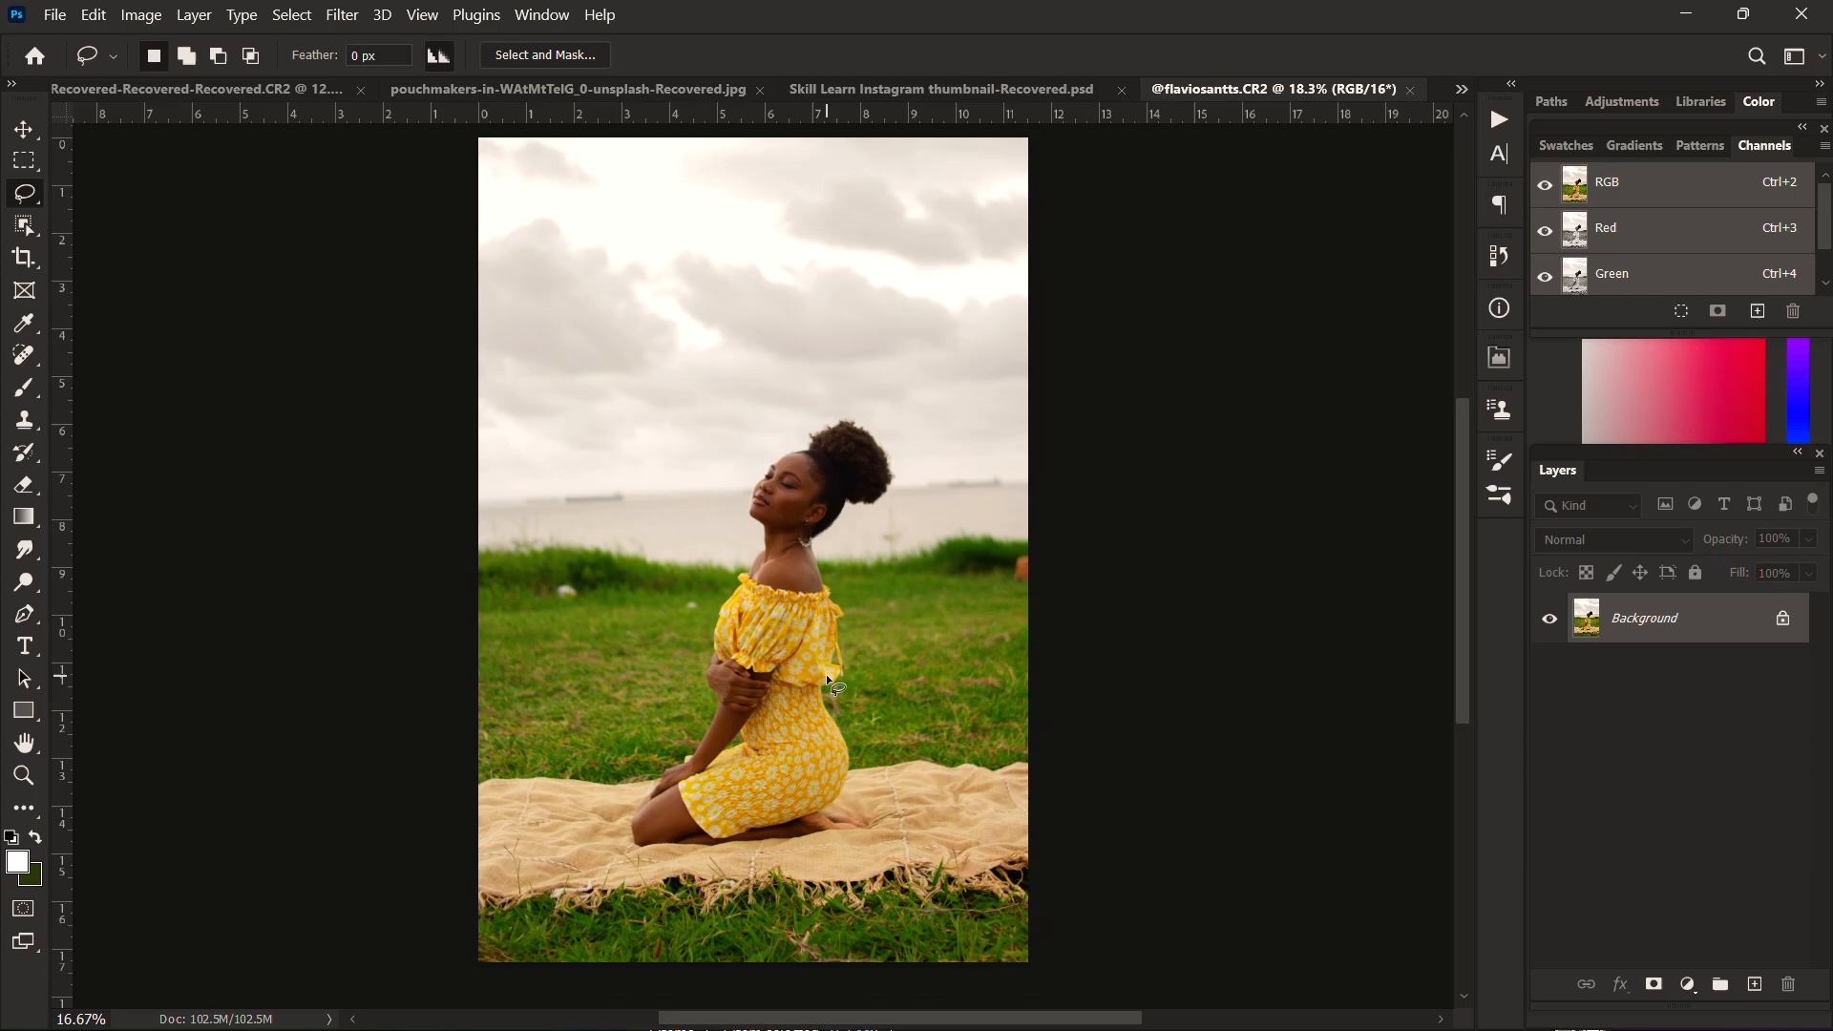
drag(810, 639, 838, 630)
scroll(838, 630, up, 3)
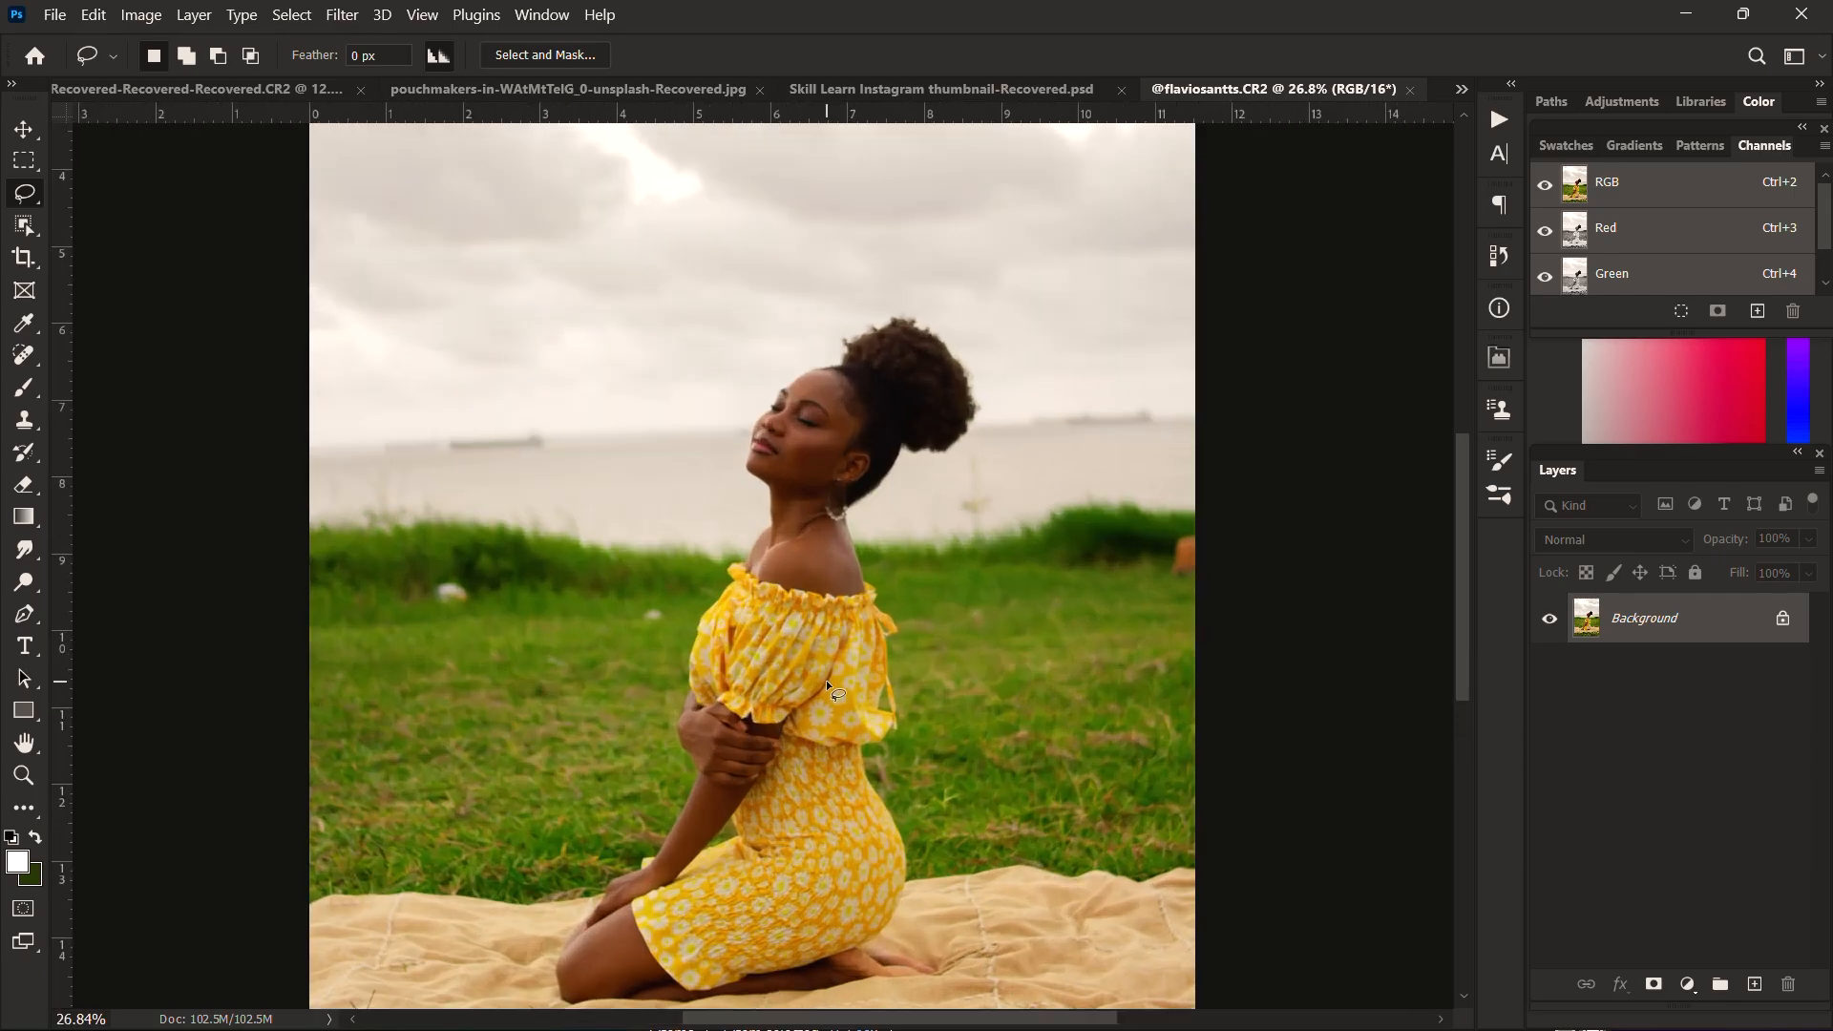
scroll(827, 680, up, 2)
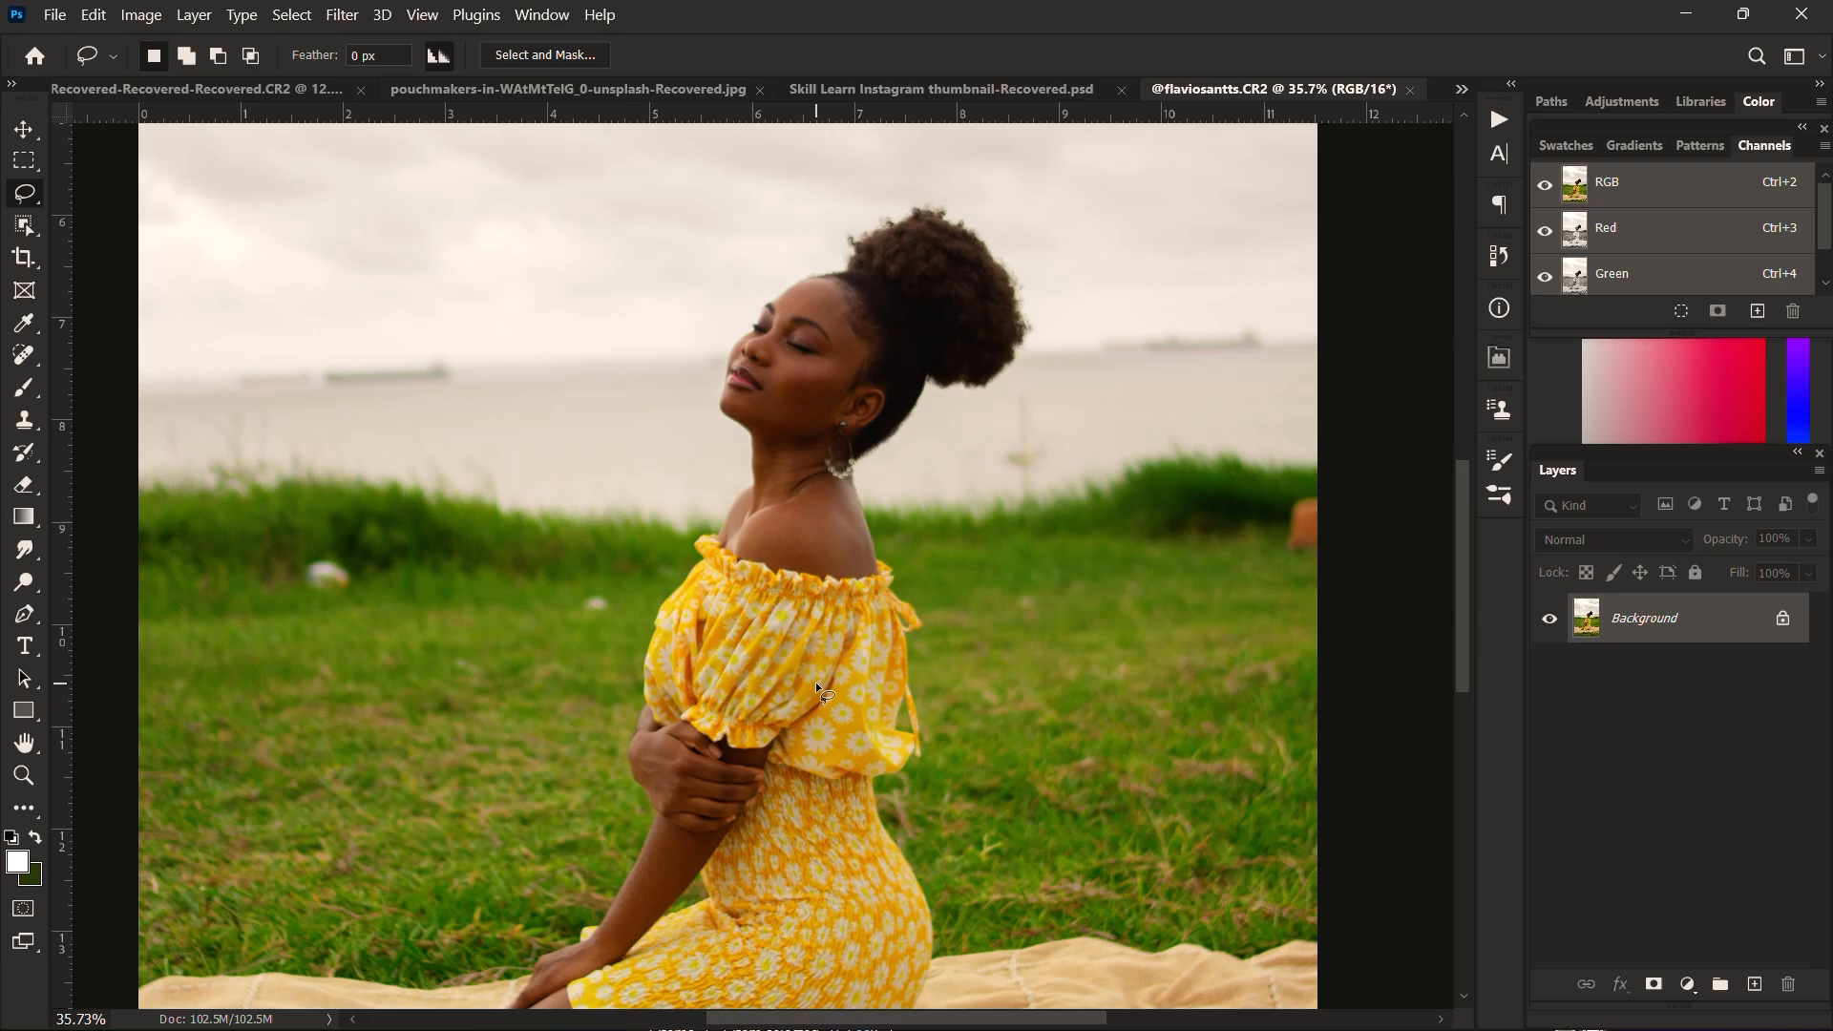
scroll(815, 682, down, 4)
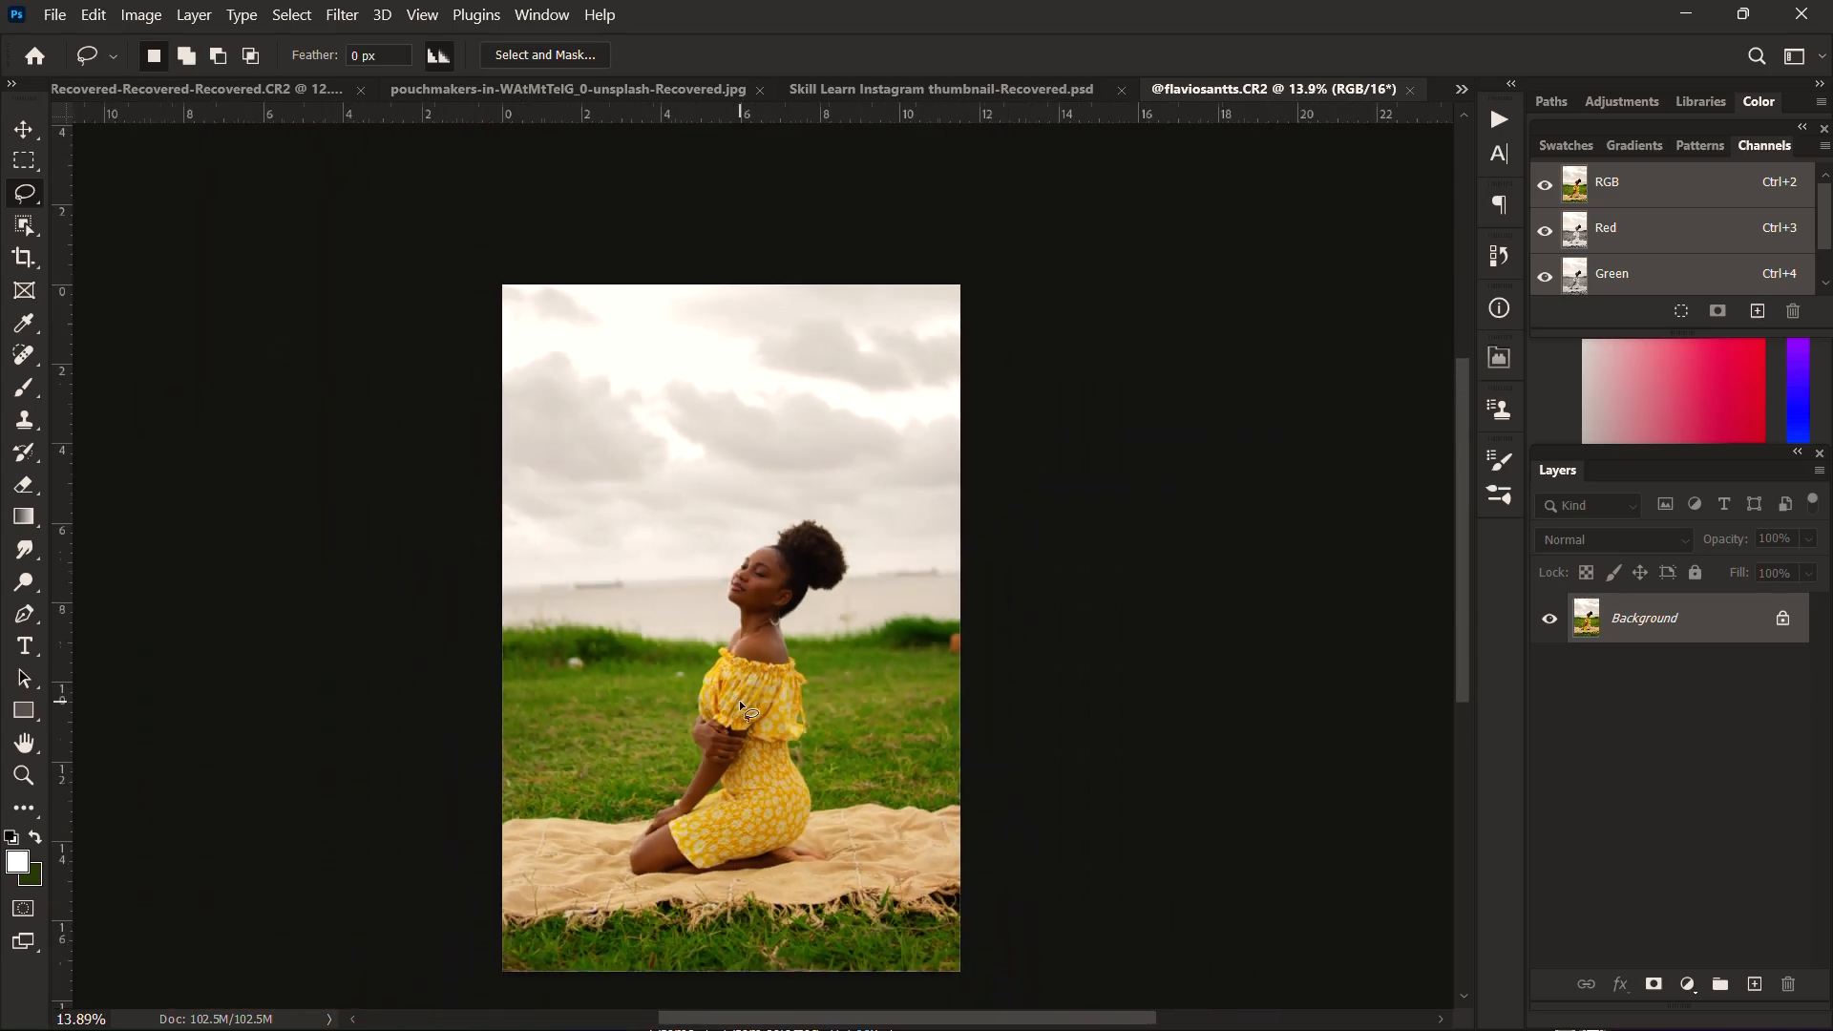
key(c)
click(236, 57)
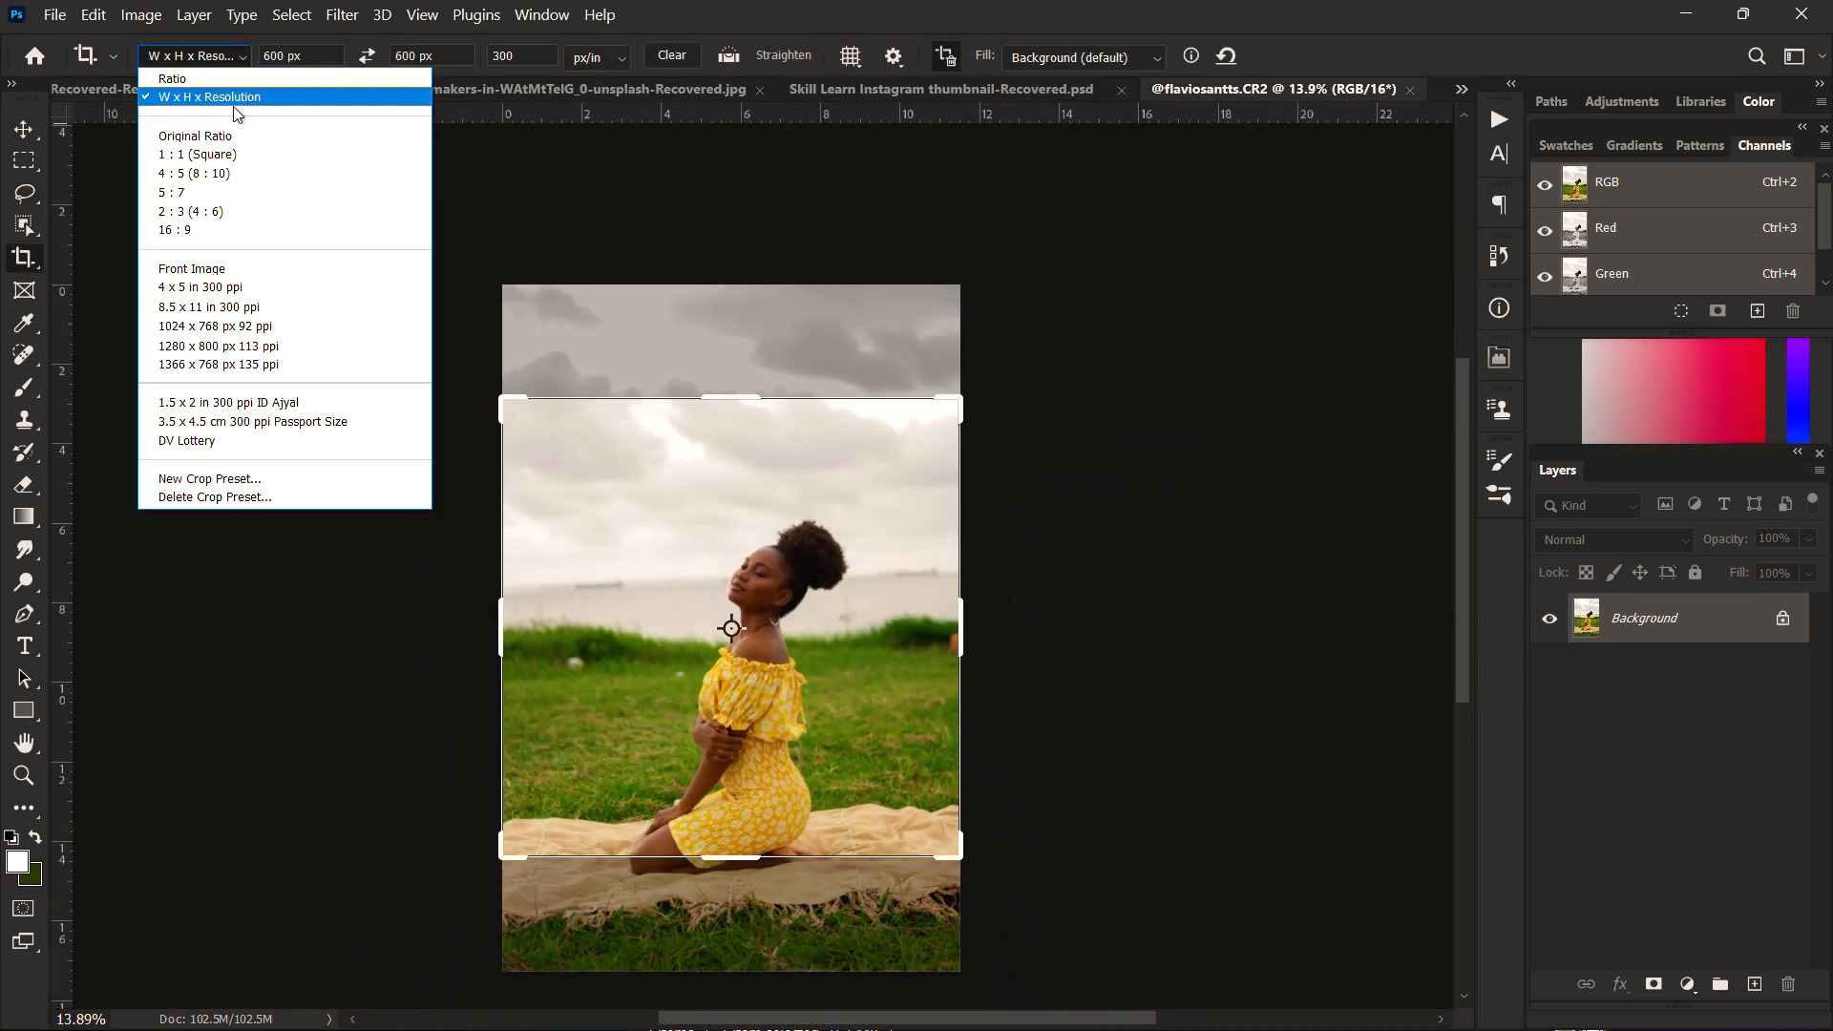
click(210, 172)
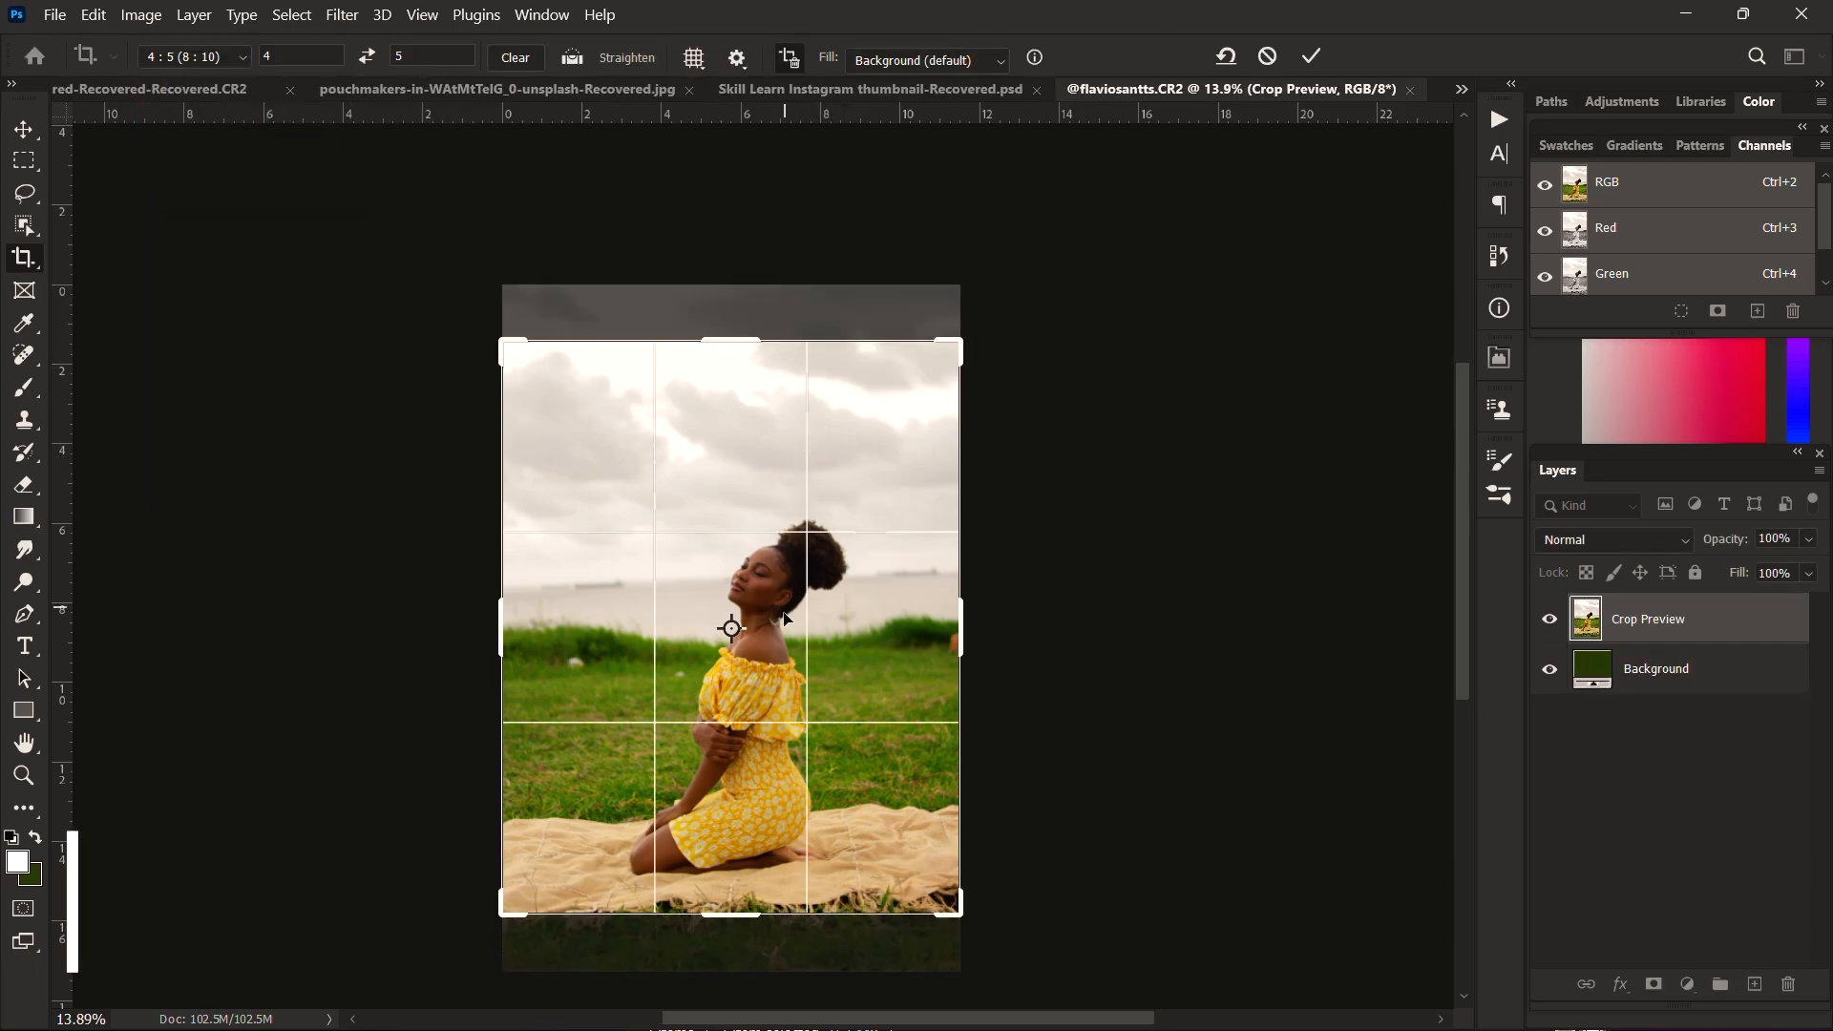
drag(787, 620, 779, 592)
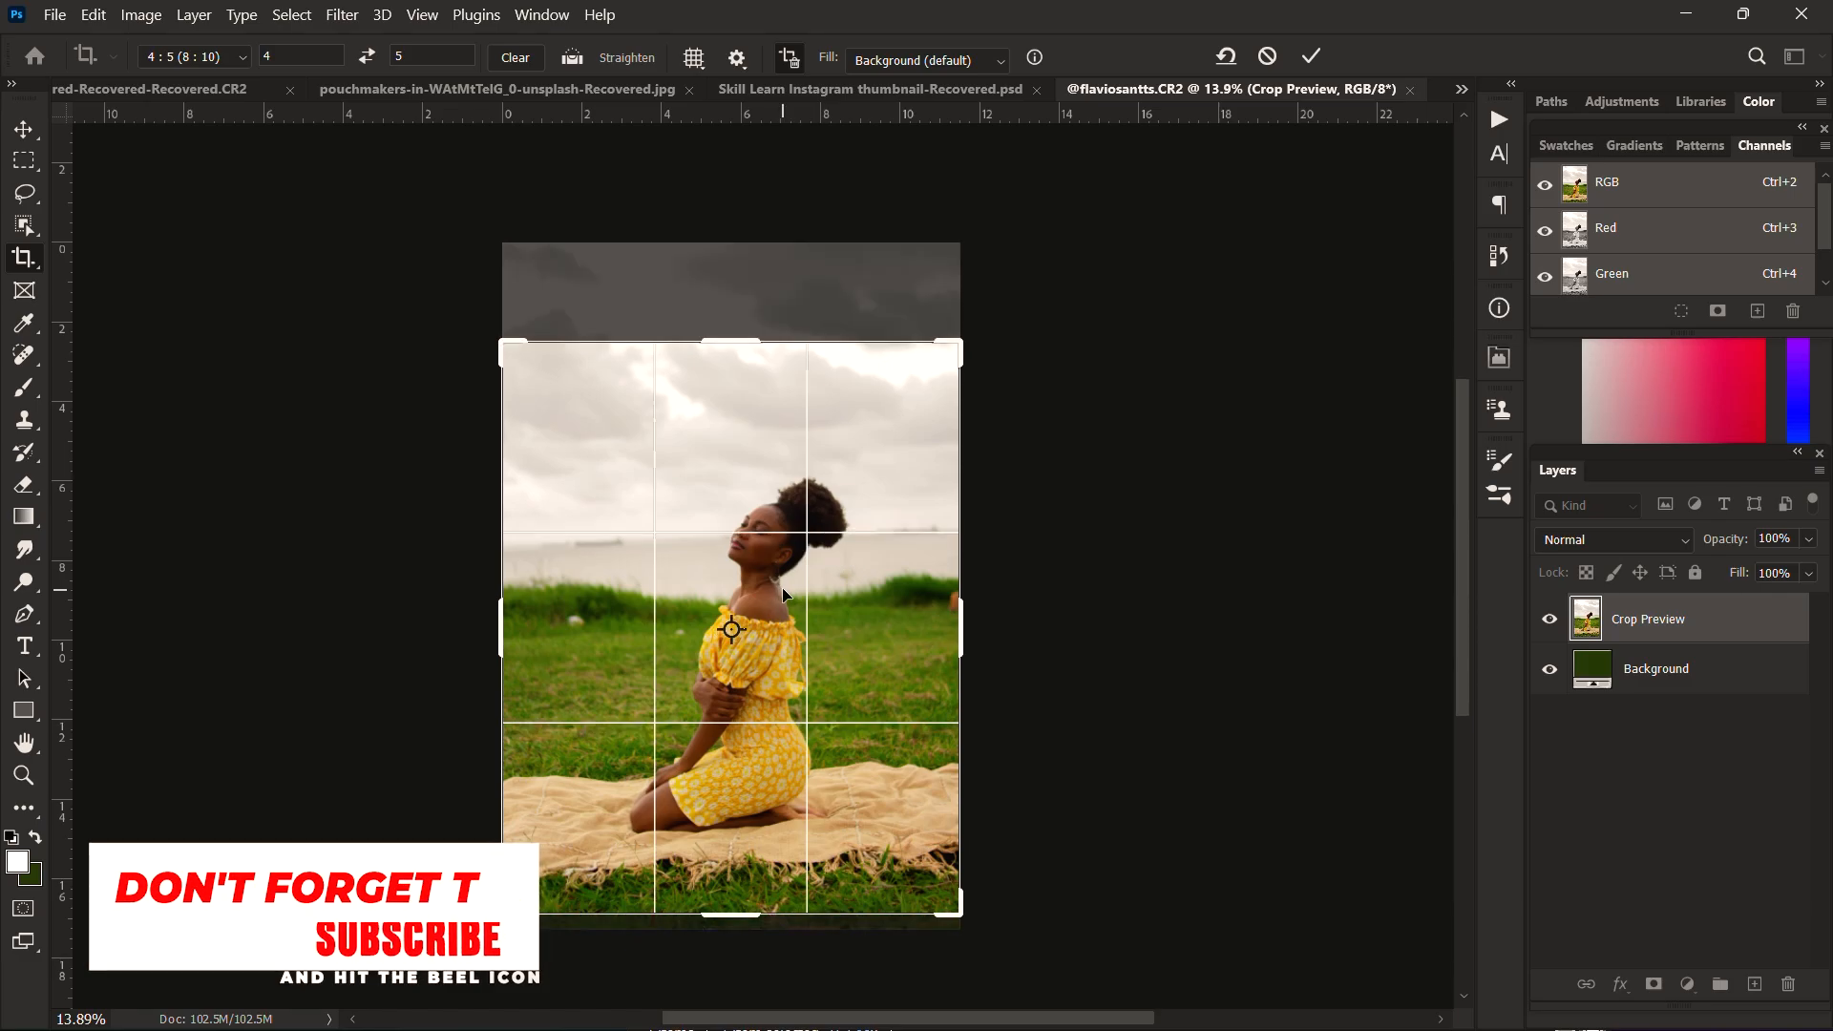
click(1312, 57)
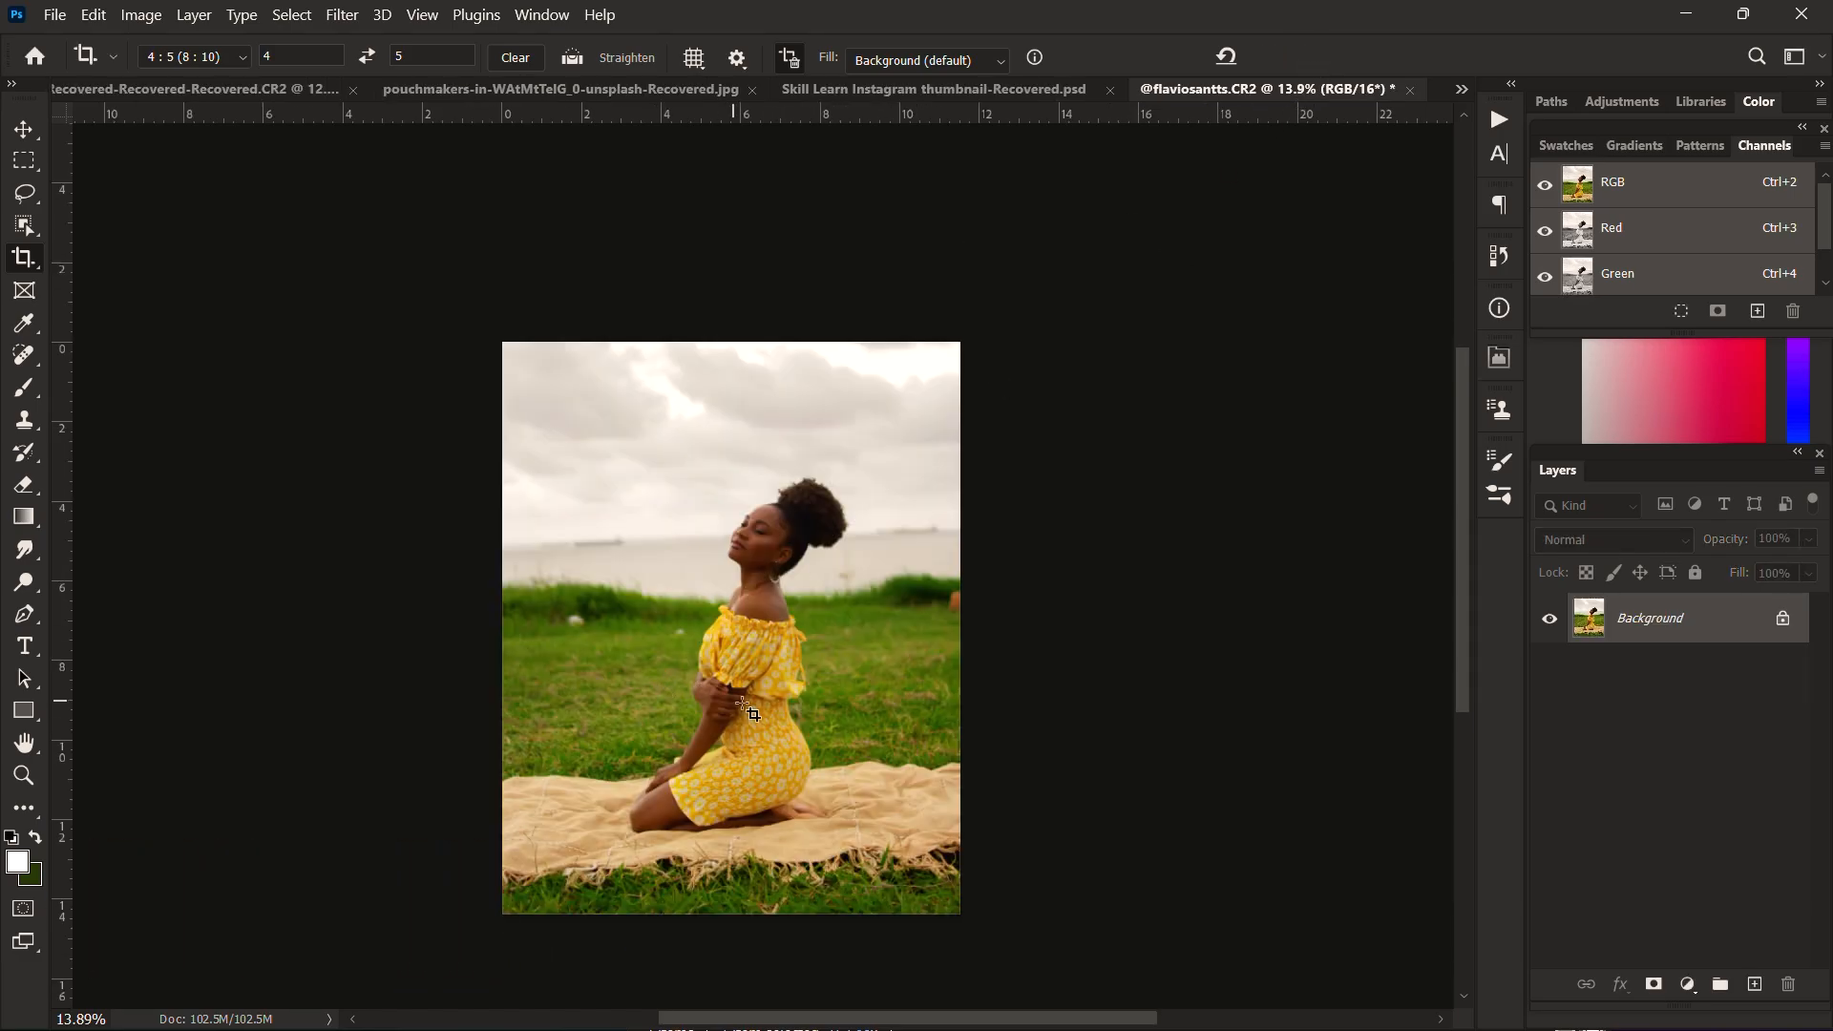
Step: Duplicate the Background layer twice, naming the lower copy low and the upper copy high
scroll(748, 708, up, 1)
drag(760, 655, 763, 619)
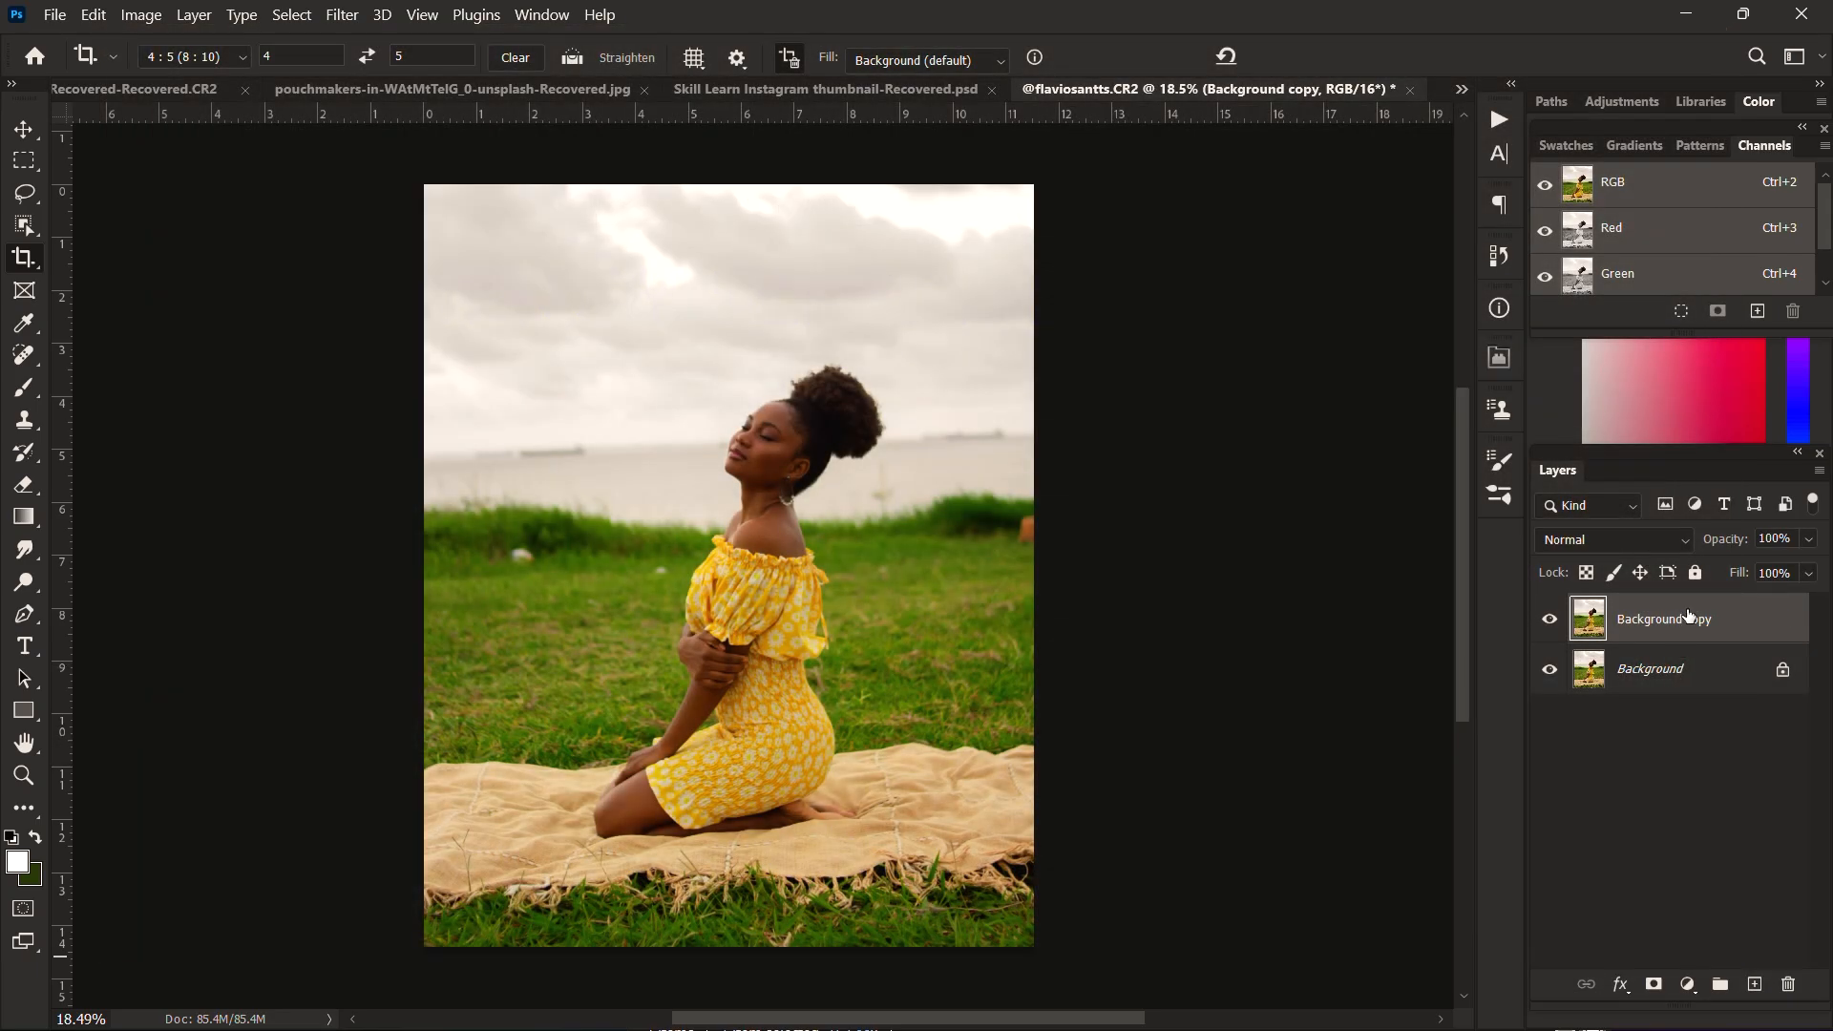
drag(1685, 618, 1756, 984)
double_click(1682, 670)
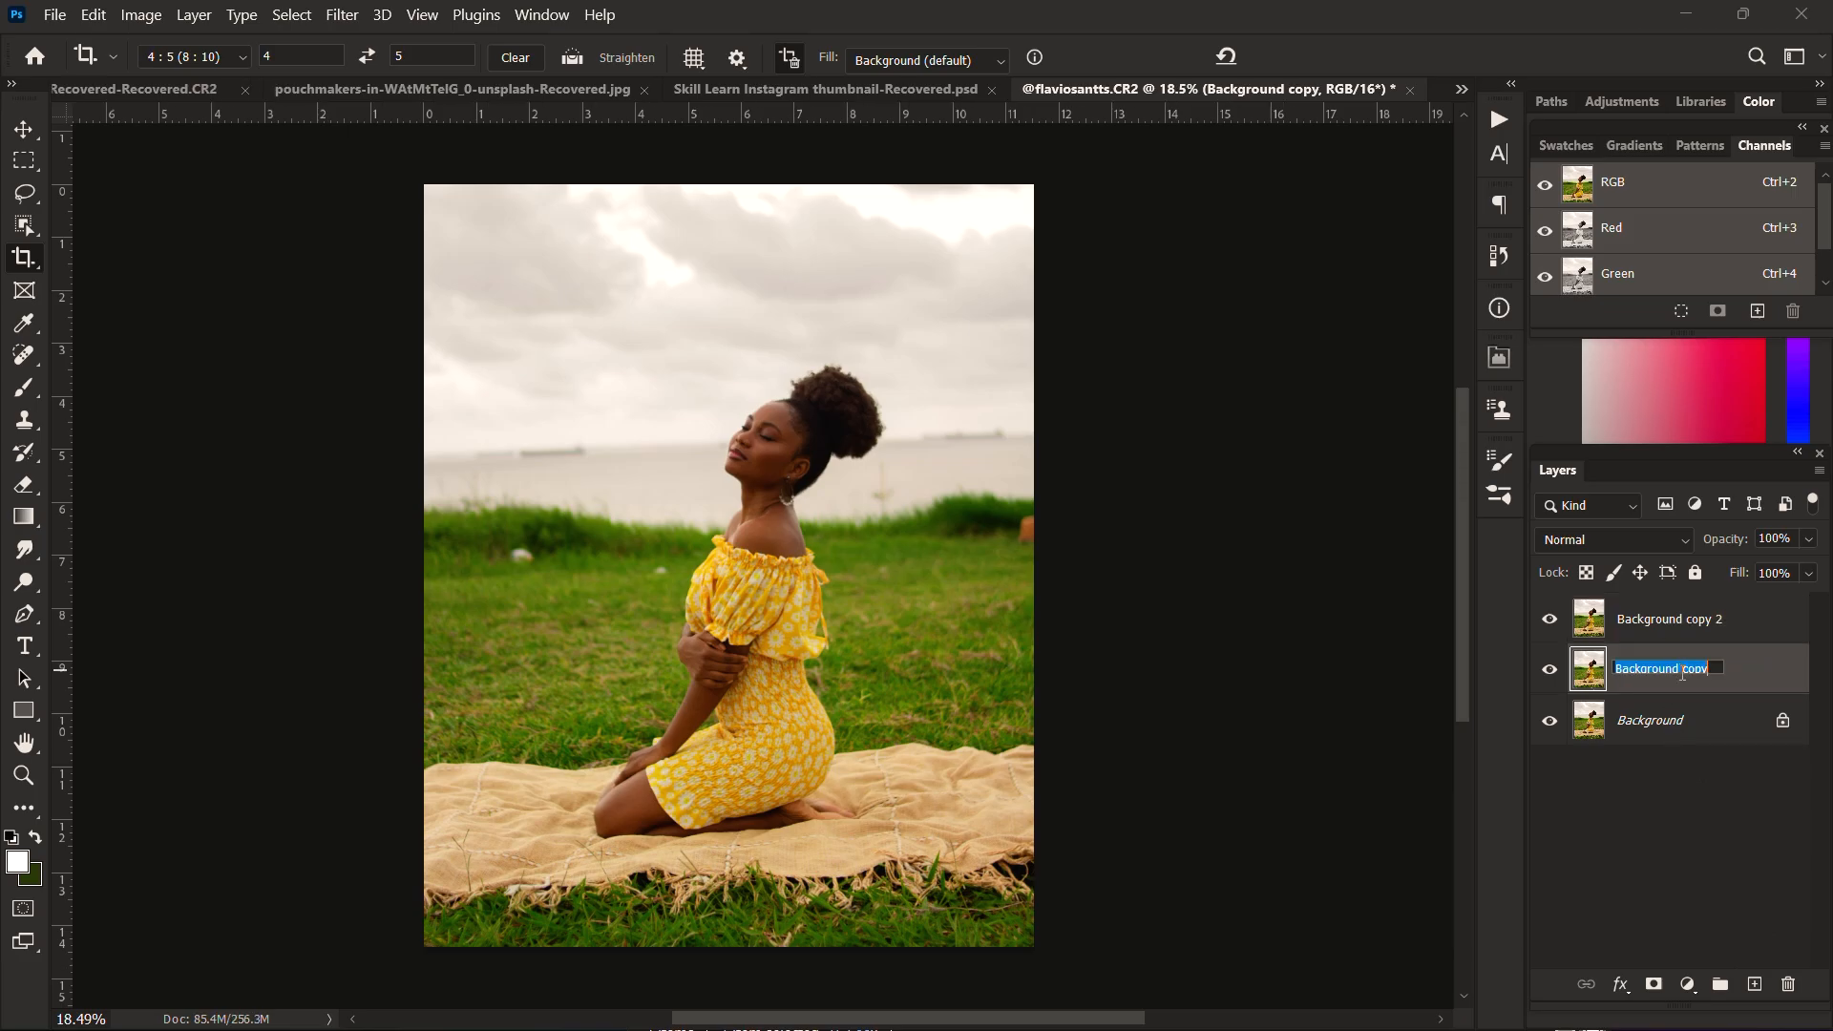
text(low)
key(Return)
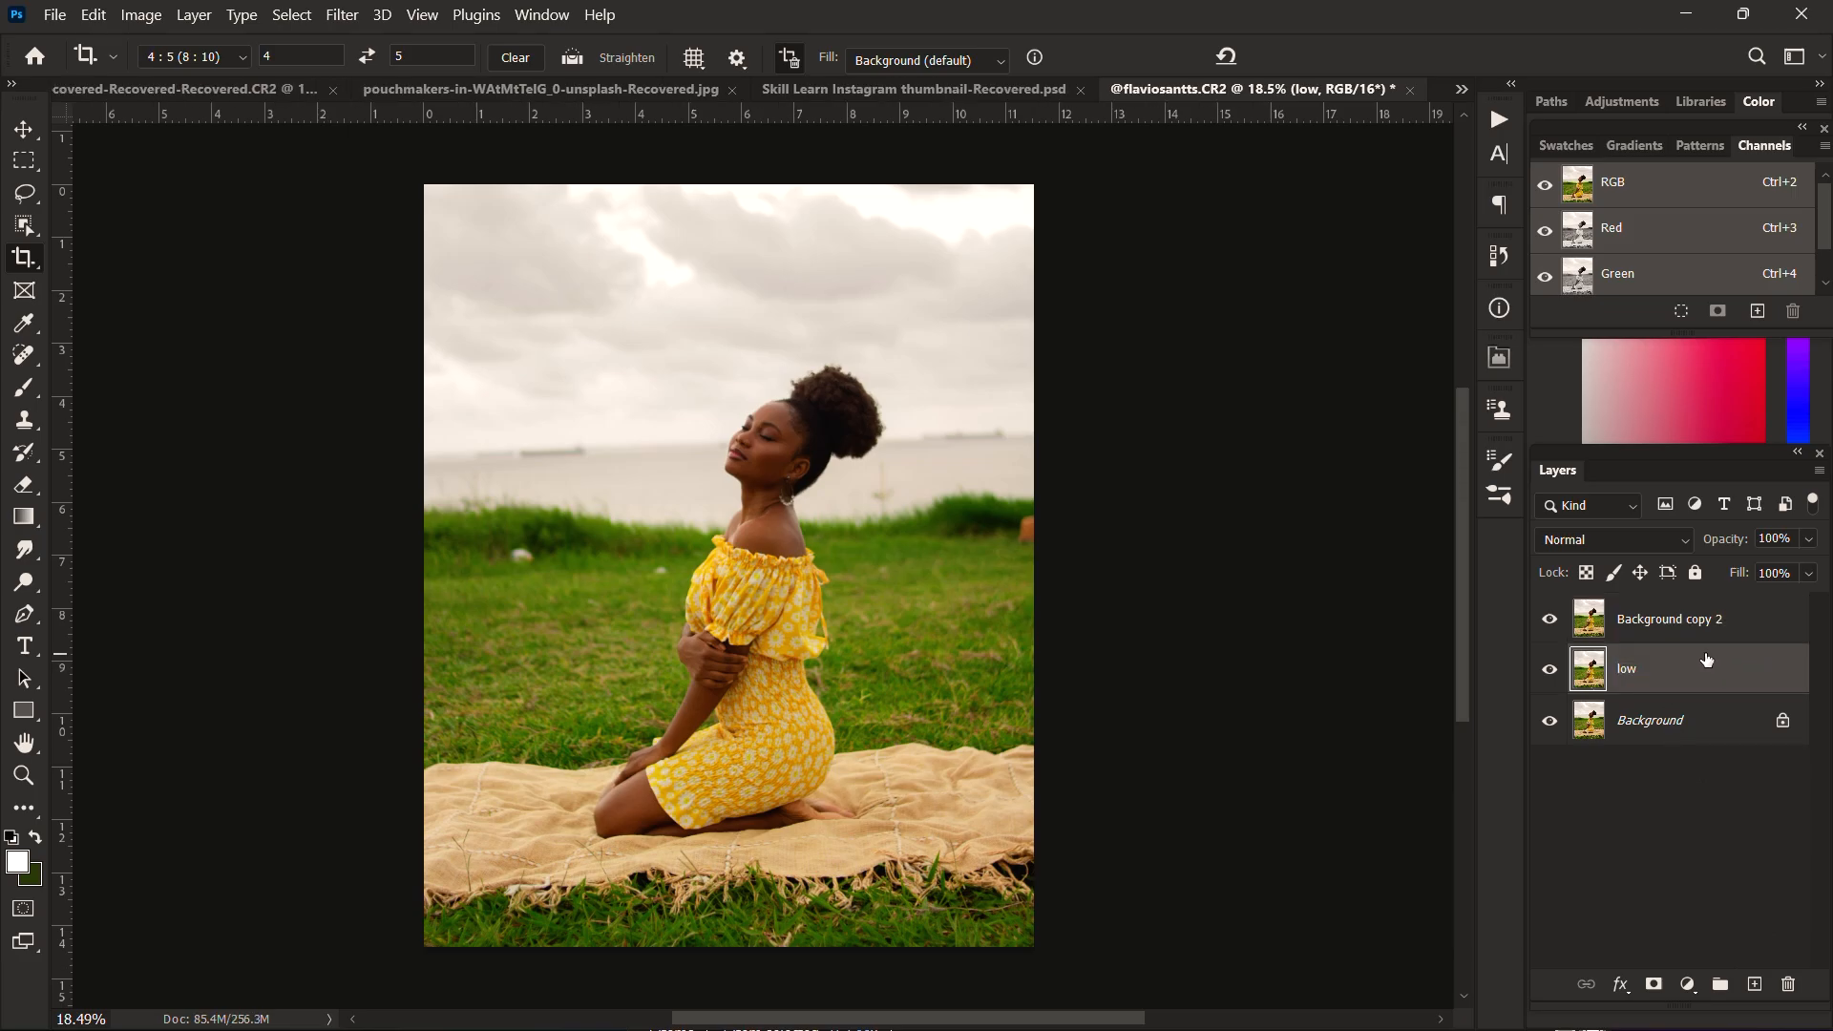
double_click(1657, 622)
text(high)
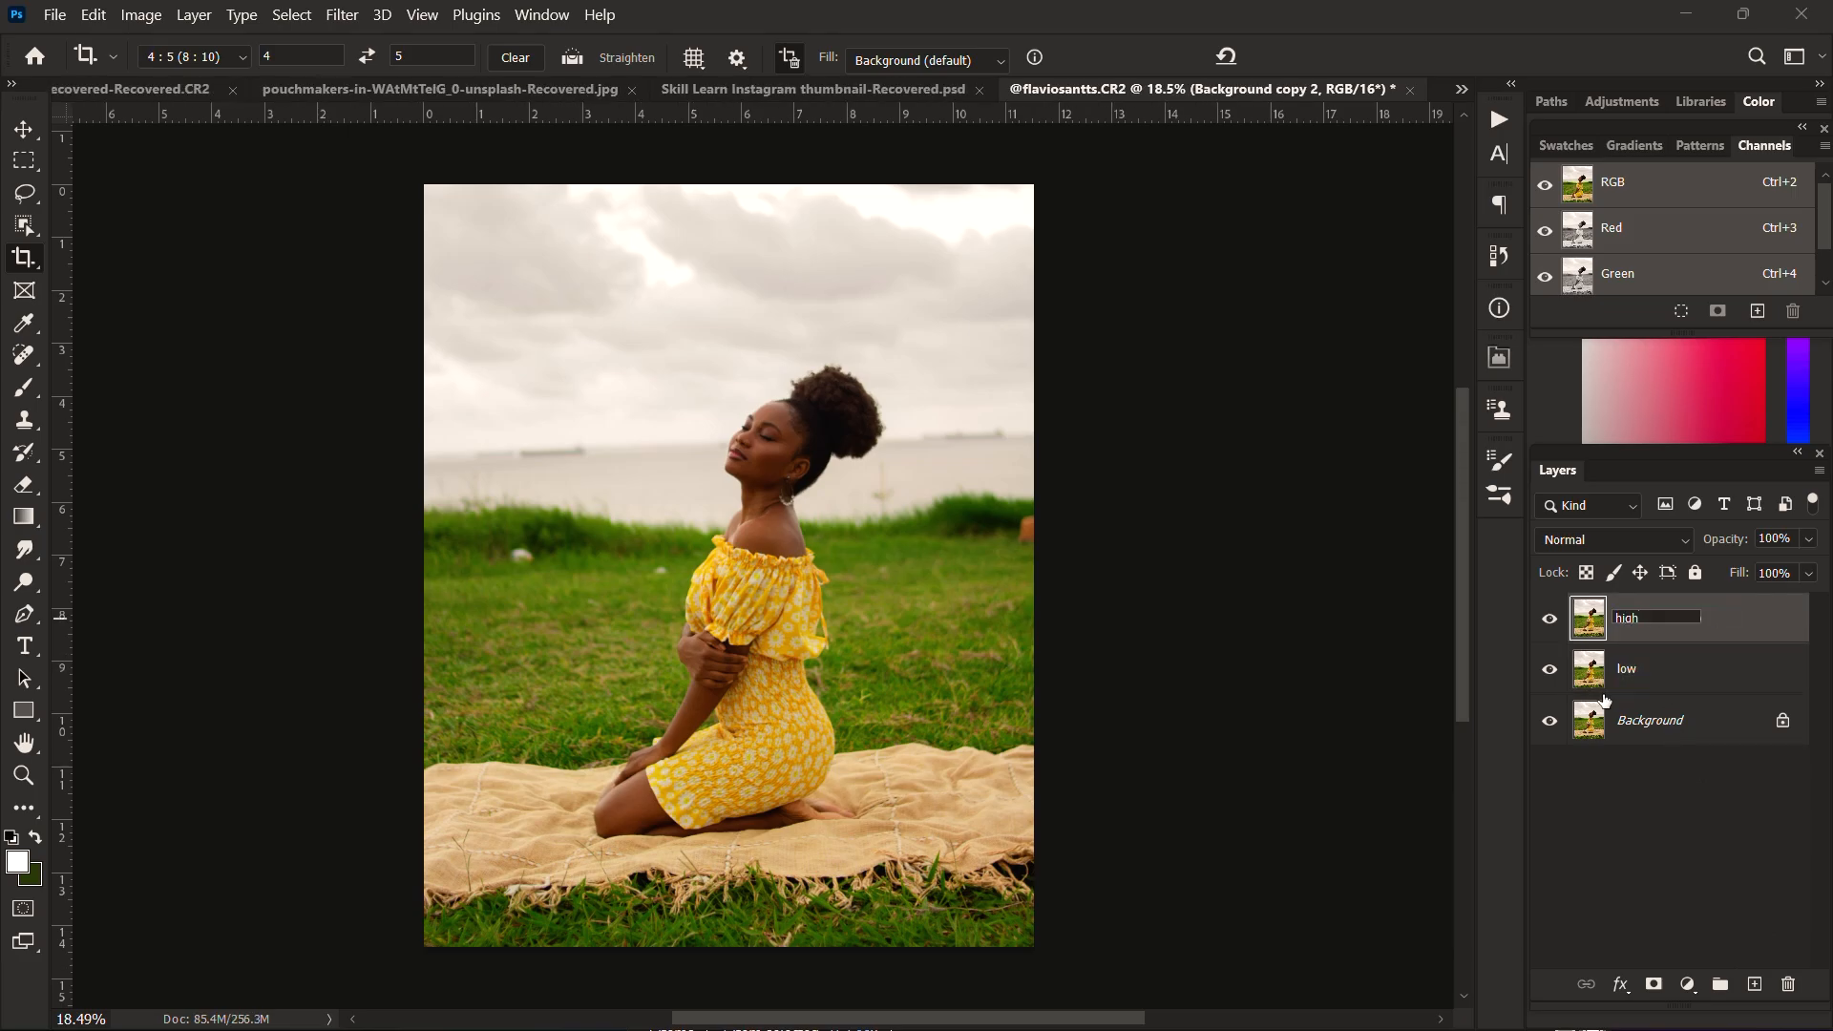
key(Return)
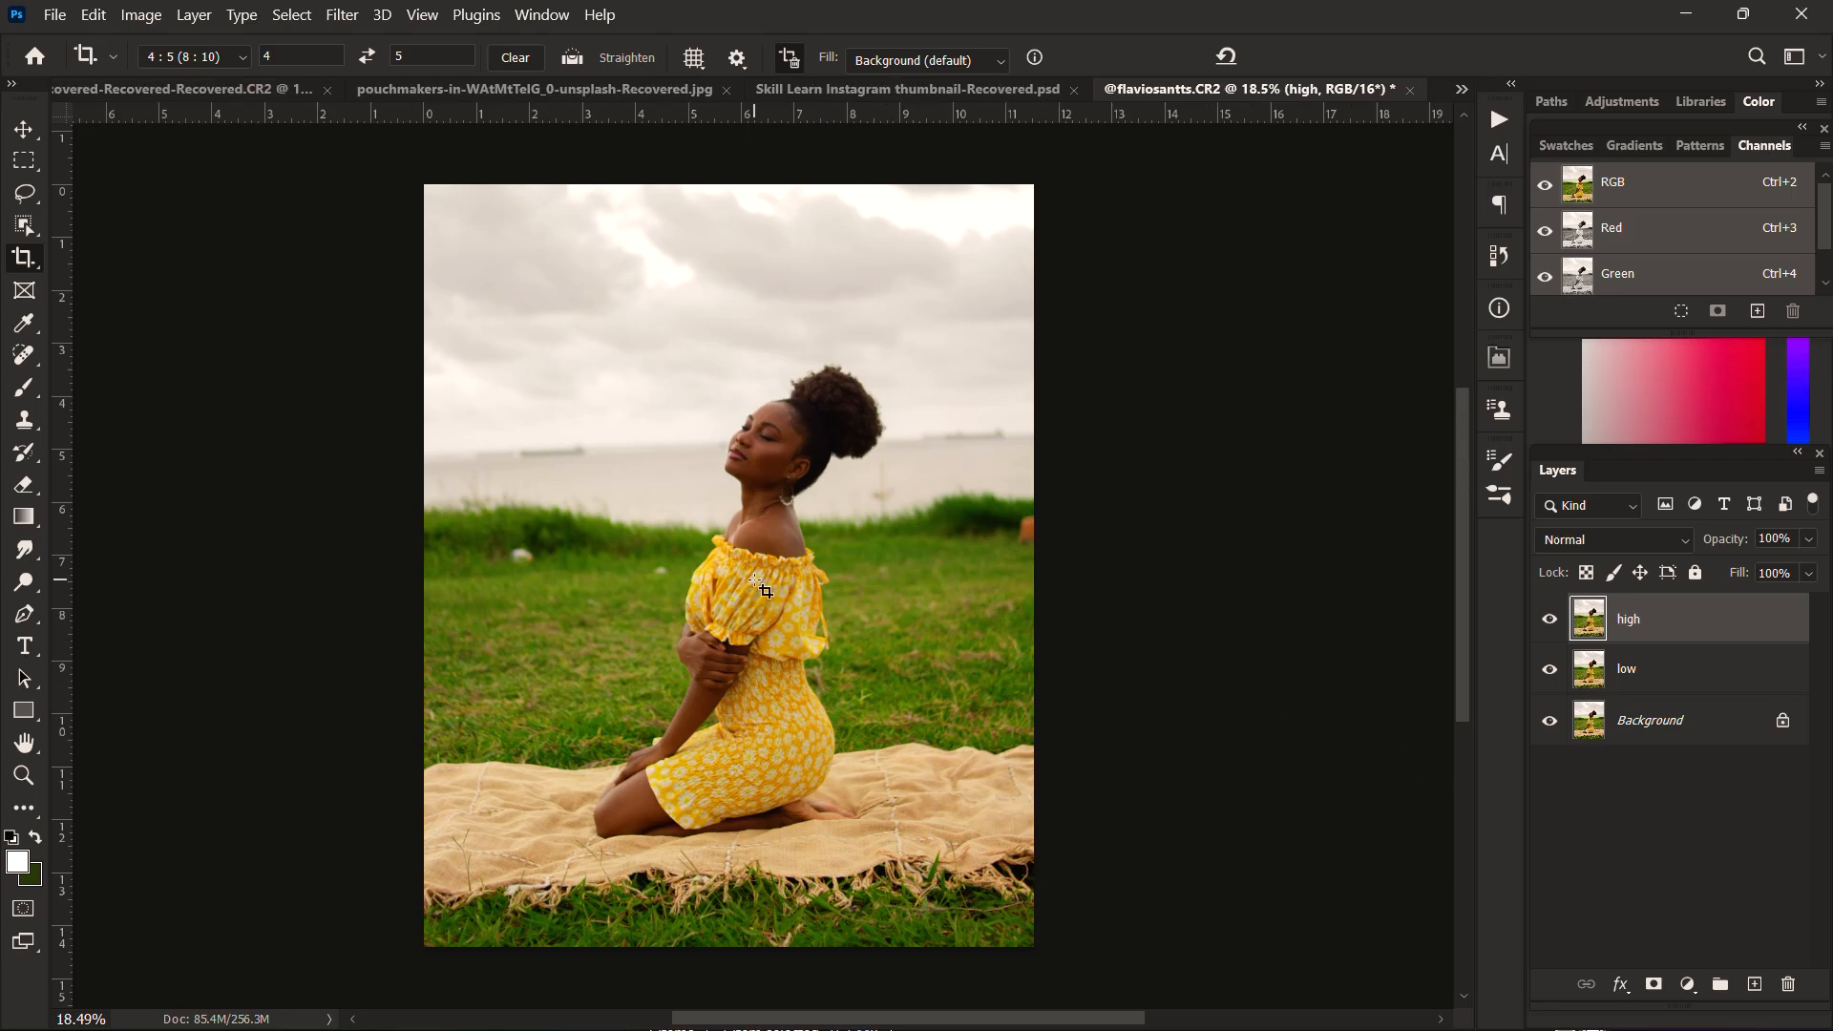
Step: Hide the high layer and make the low layer active
scroll(750, 450, up, 3)
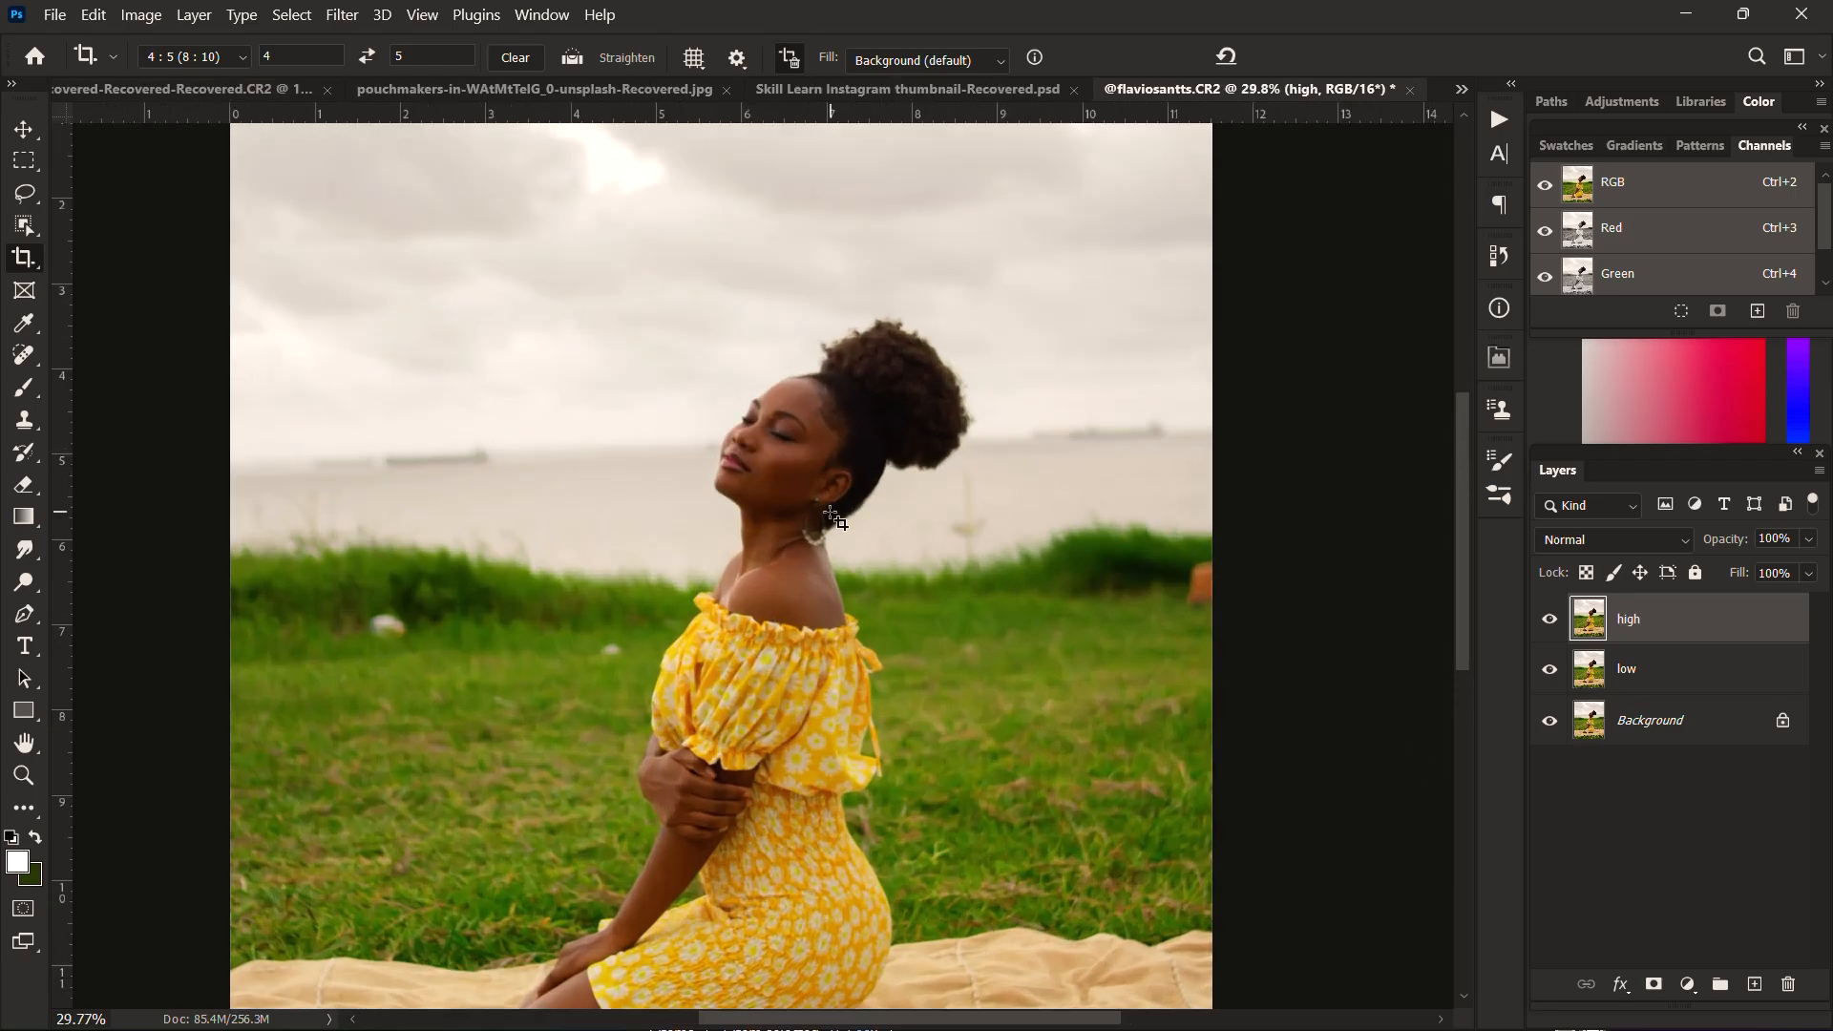
drag(828, 557, 802, 474)
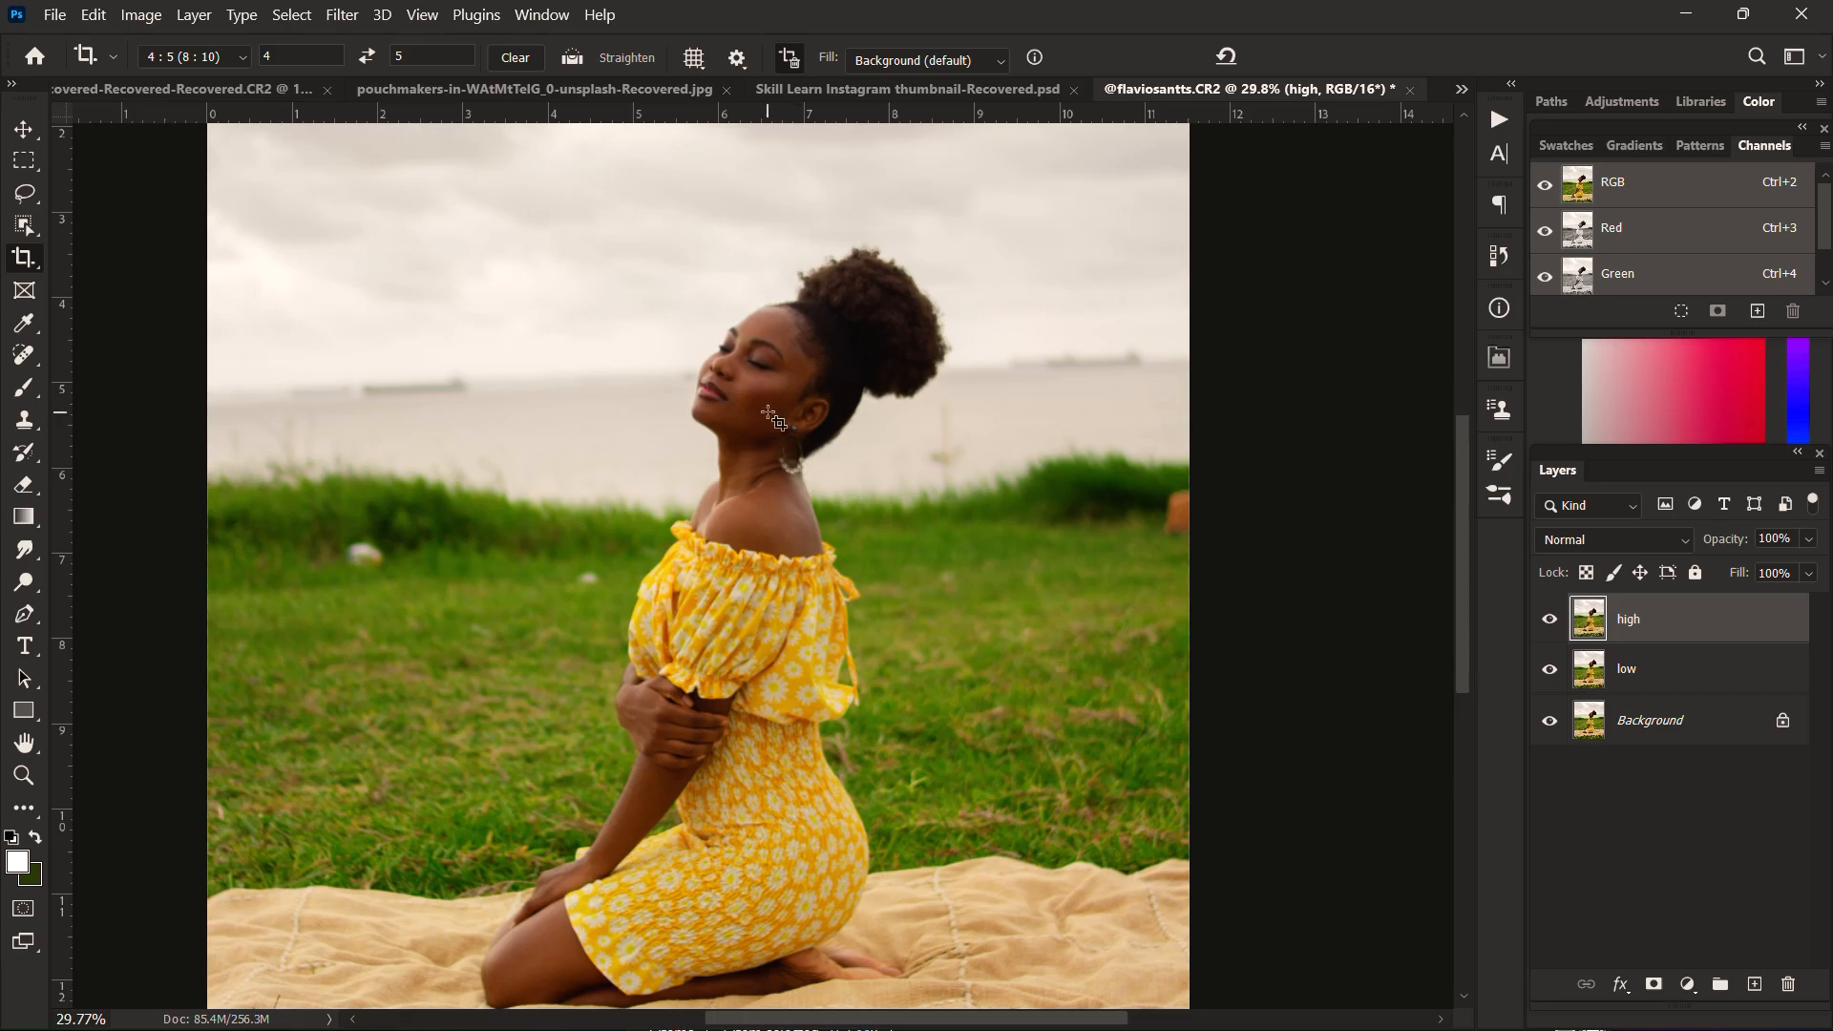
click(1550, 620)
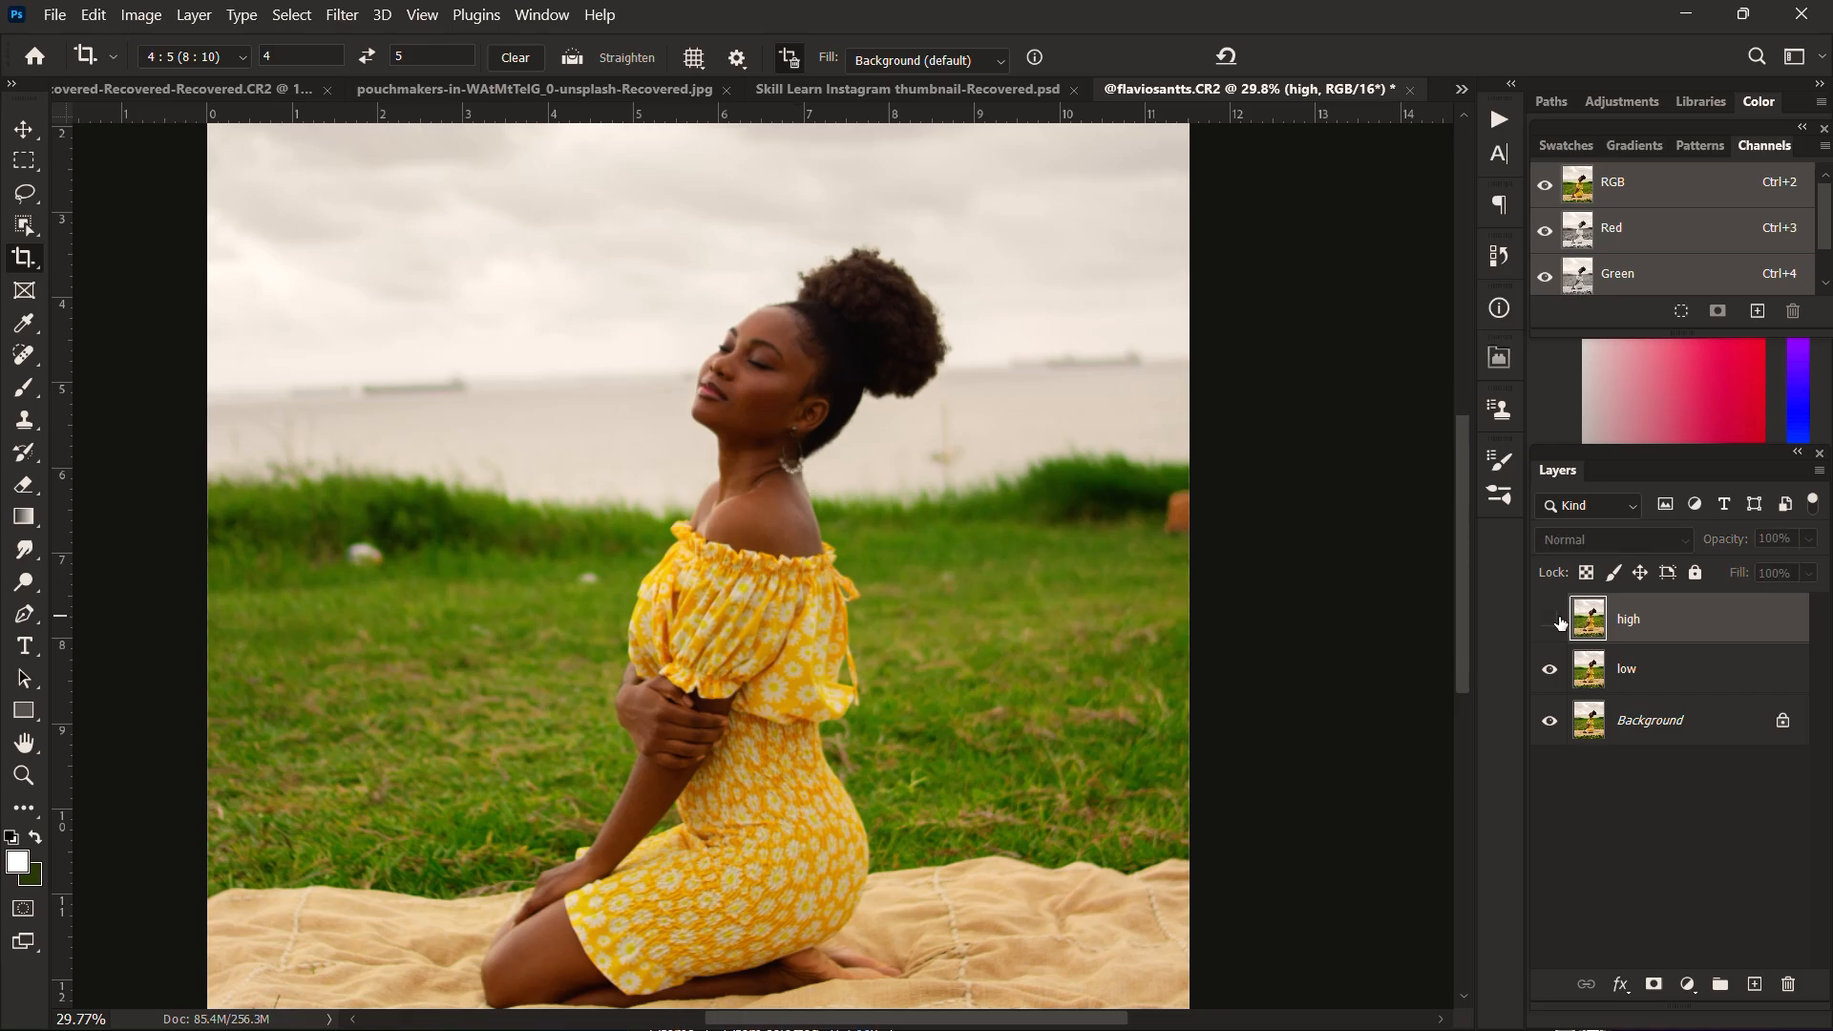
click(1671, 680)
Step: Apply a Gaussian Blur to the low layer, fine-tuning the radius while previewing the skin on the woman's cheek
click(346, 16)
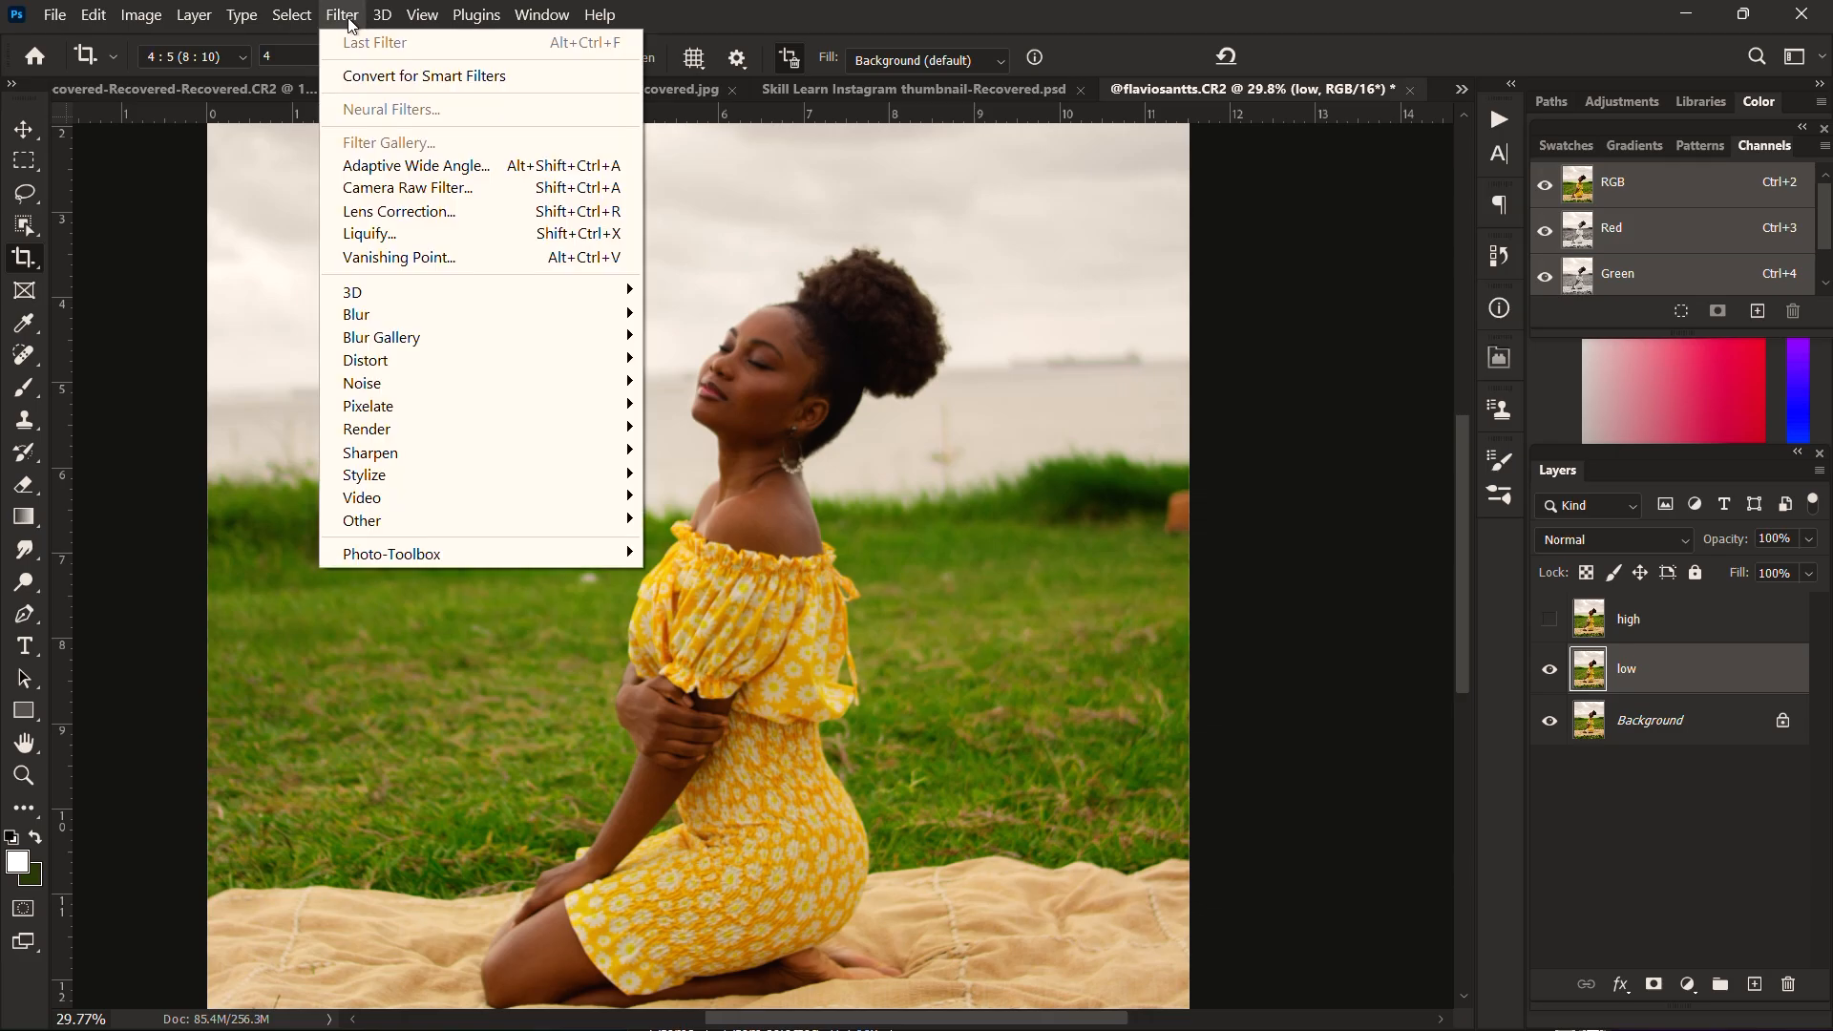
mouse_move(579, 320)
click(723, 405)
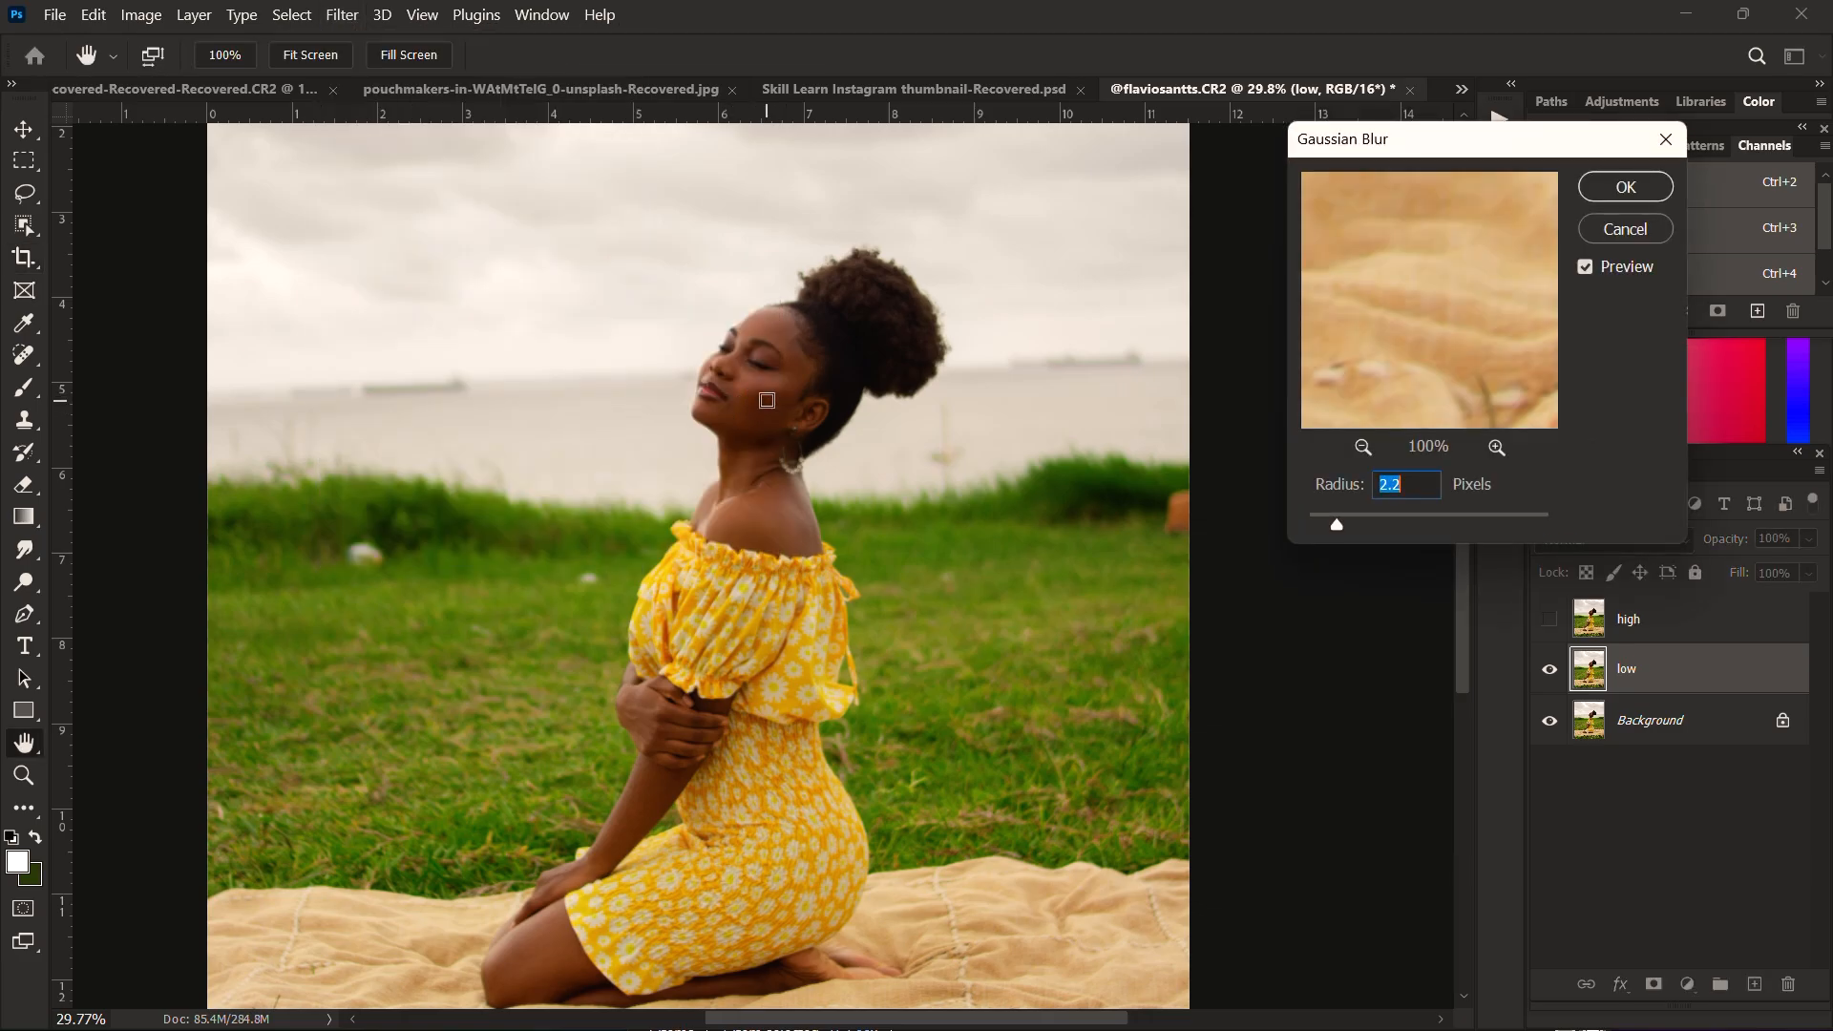
click(766, 400)
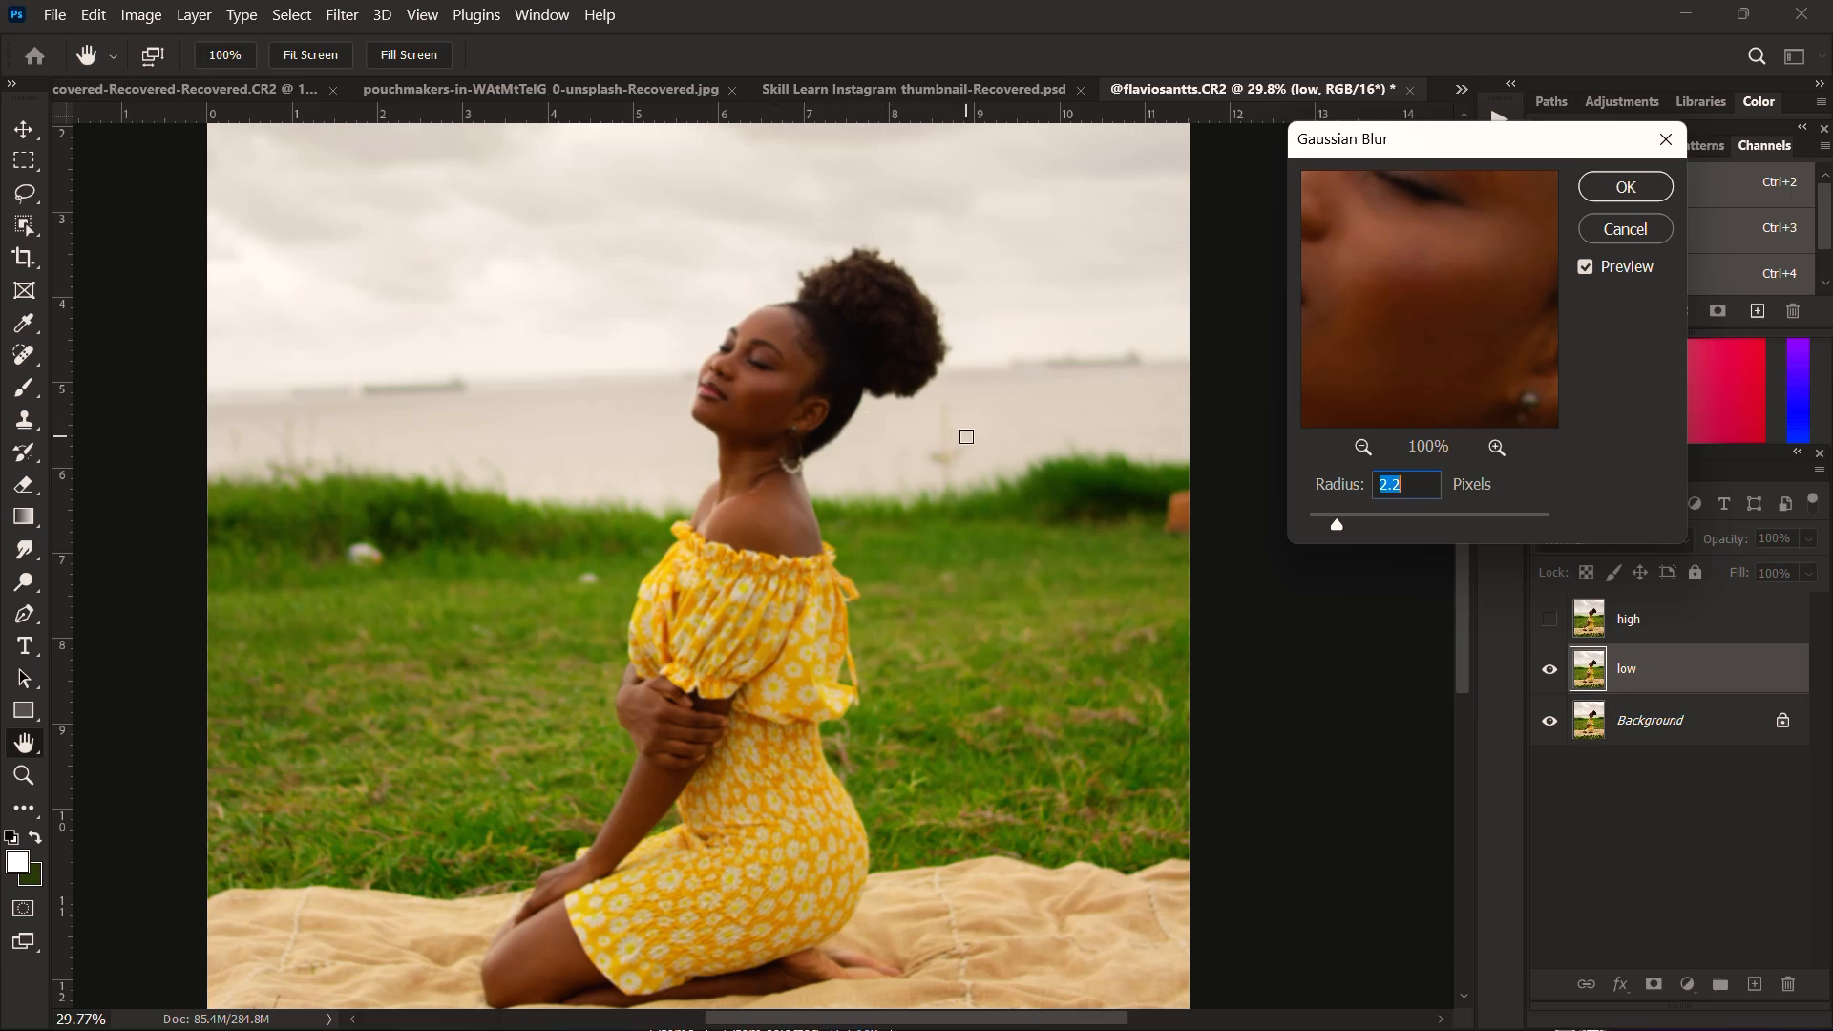
click(1336, 528)
mouse_move(1337, 531)
mouse_down()
mouse_move(1313, 534)
mouse_move(1333, 535)
mouse_up()
drag(1331, 530, 1329, 531)
drag(1330, 530, 1333, 531)
click(1630, 191)
key(c)
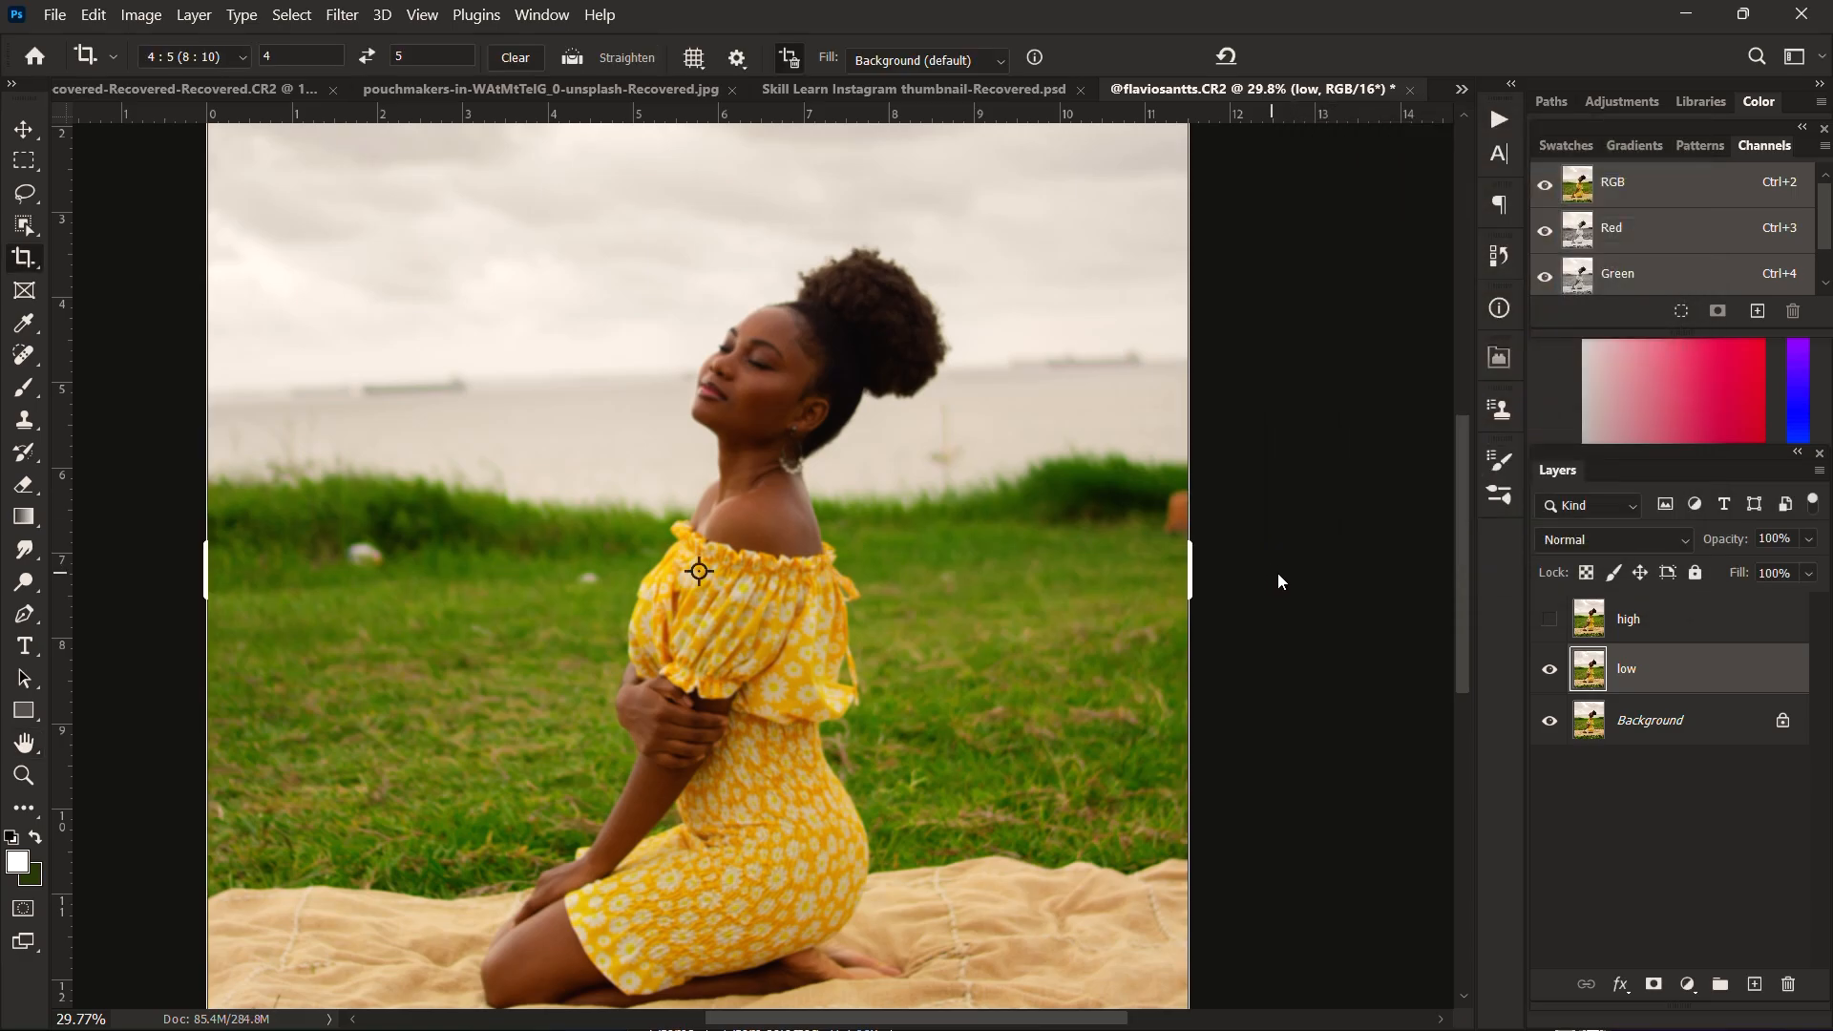
Step: Show the high layer again, make it active and open Apply Image for it
click(1549, 619)
click(1634, 623)
click(143, 17)
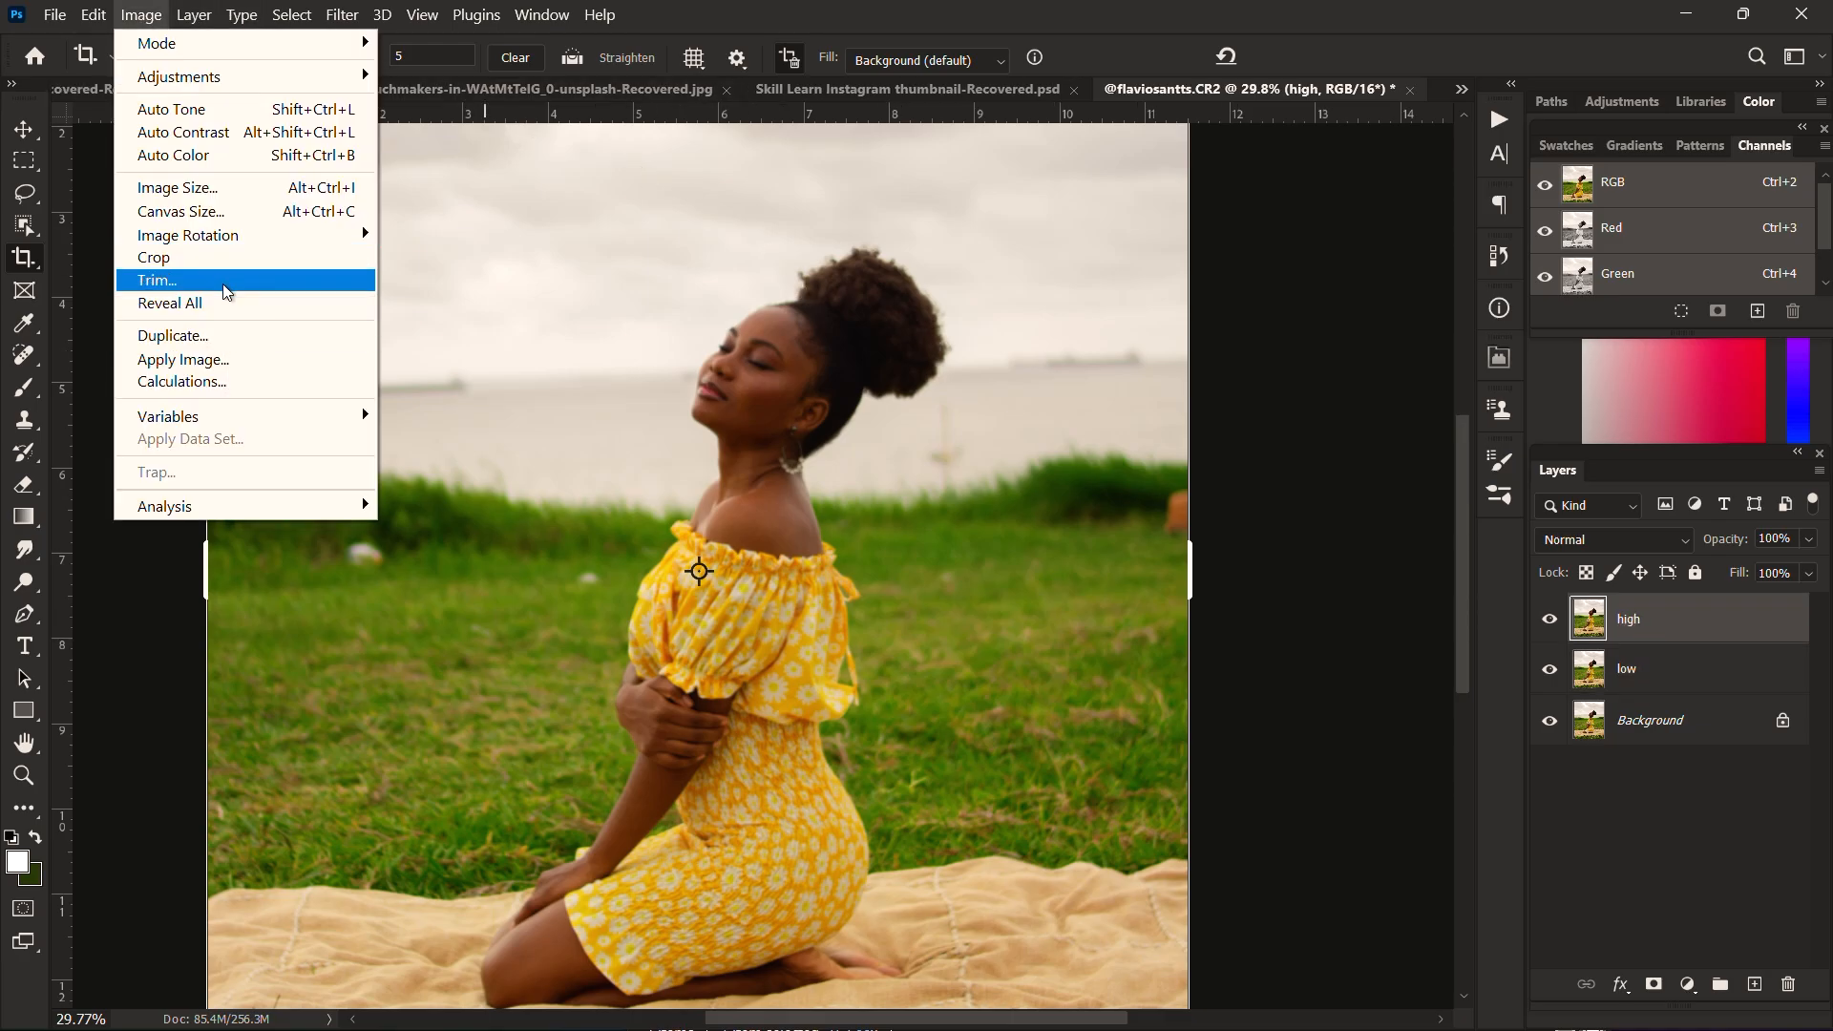
click(229, 360)
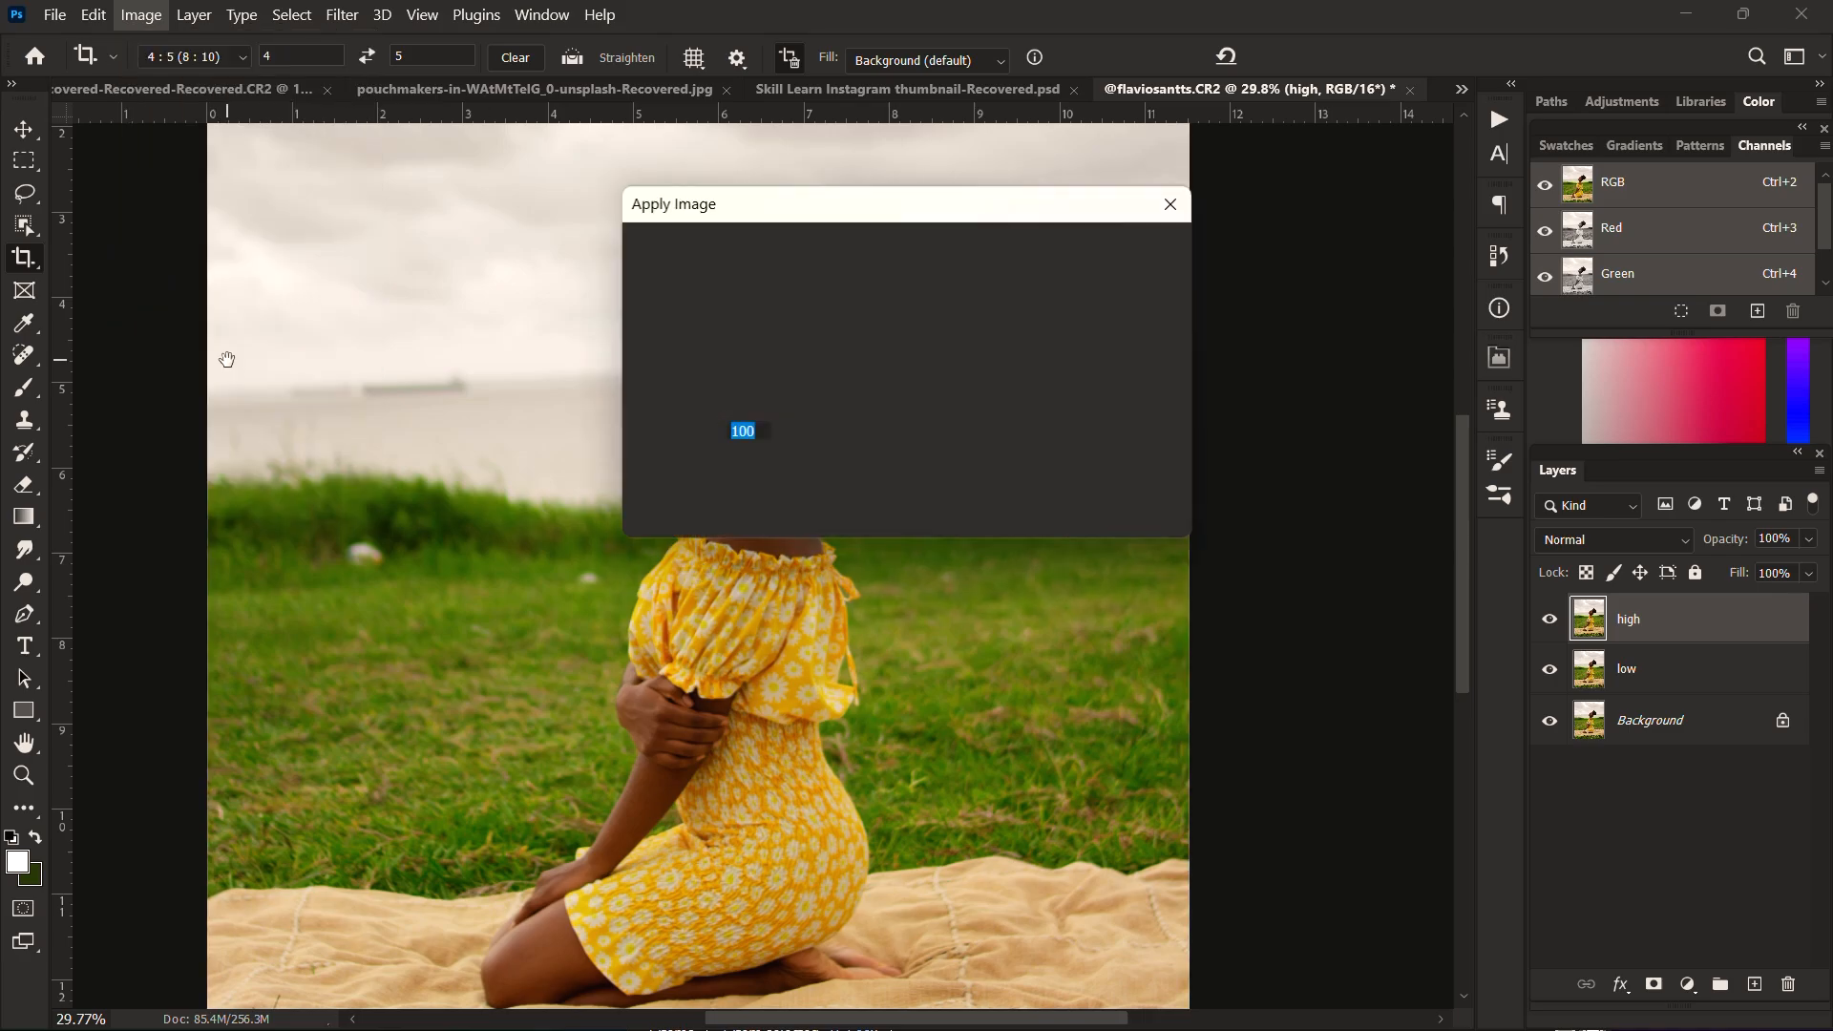
drag(1041, 224, 1231, 224)
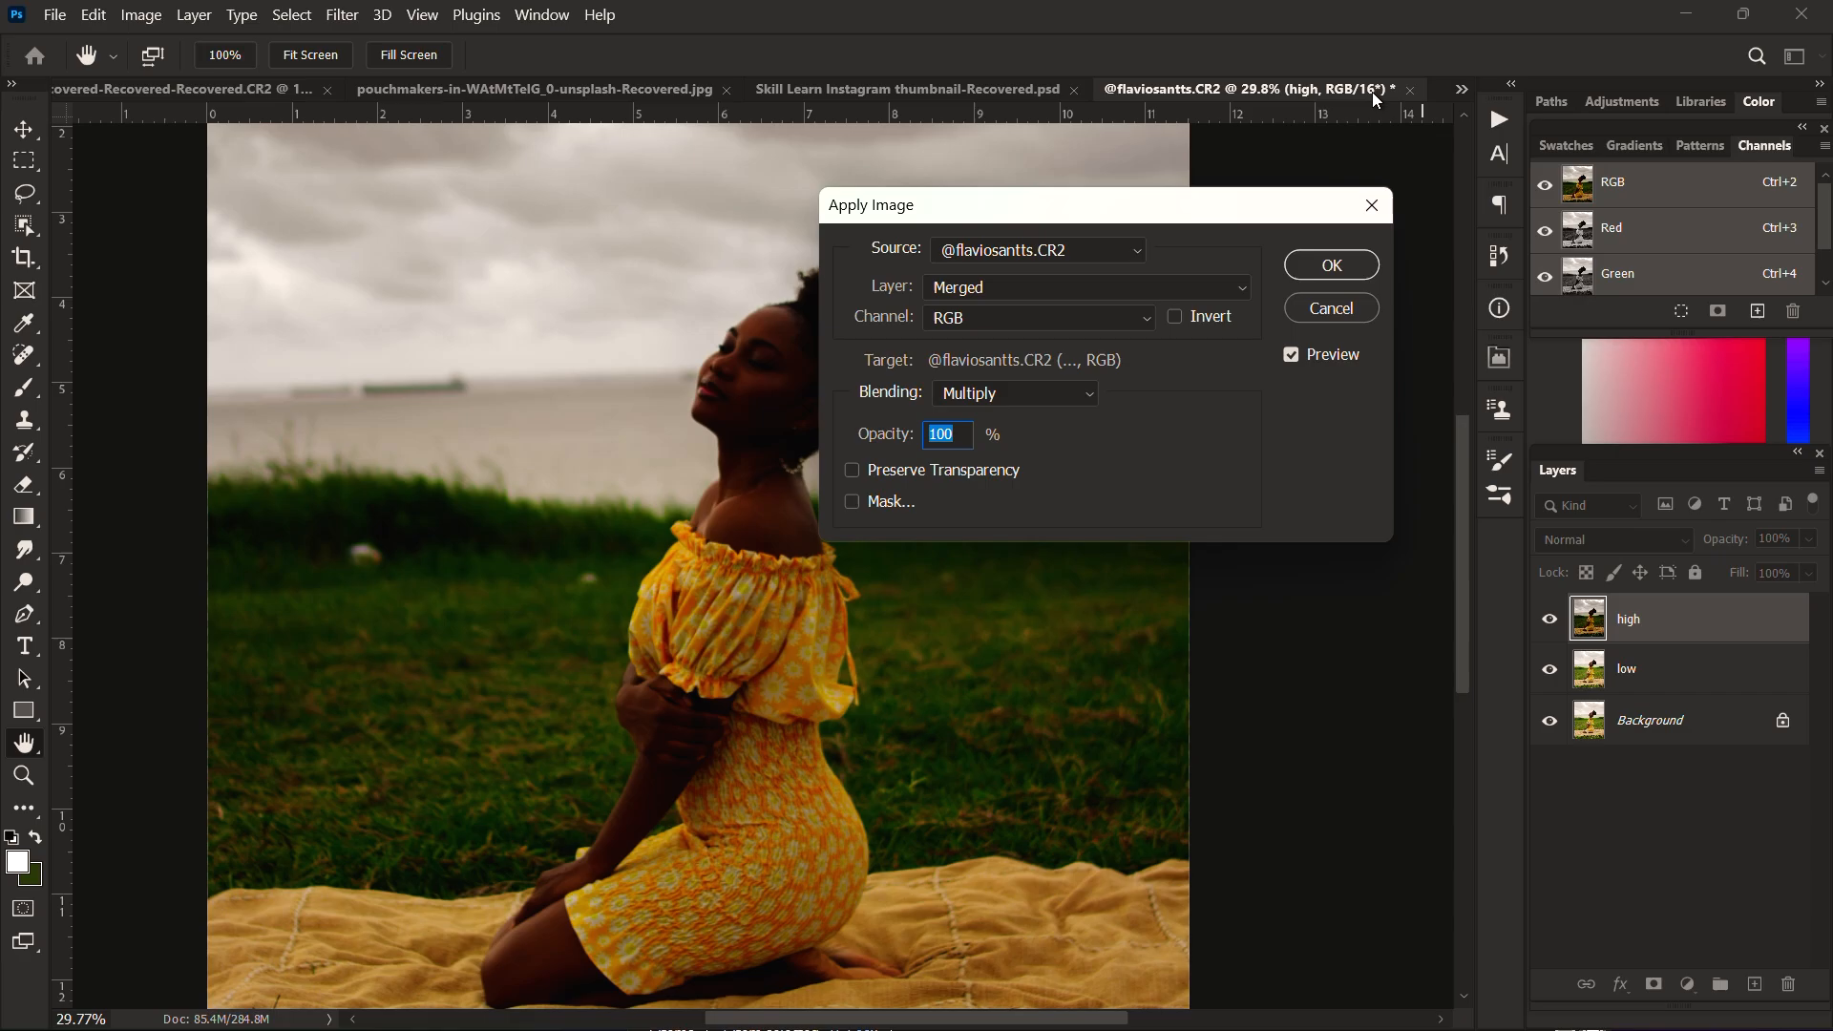
Step: Apply the inverted RGB channel of the low layer to the high layer using Add blending, scale 2 and offset 0
click(1127, 288)
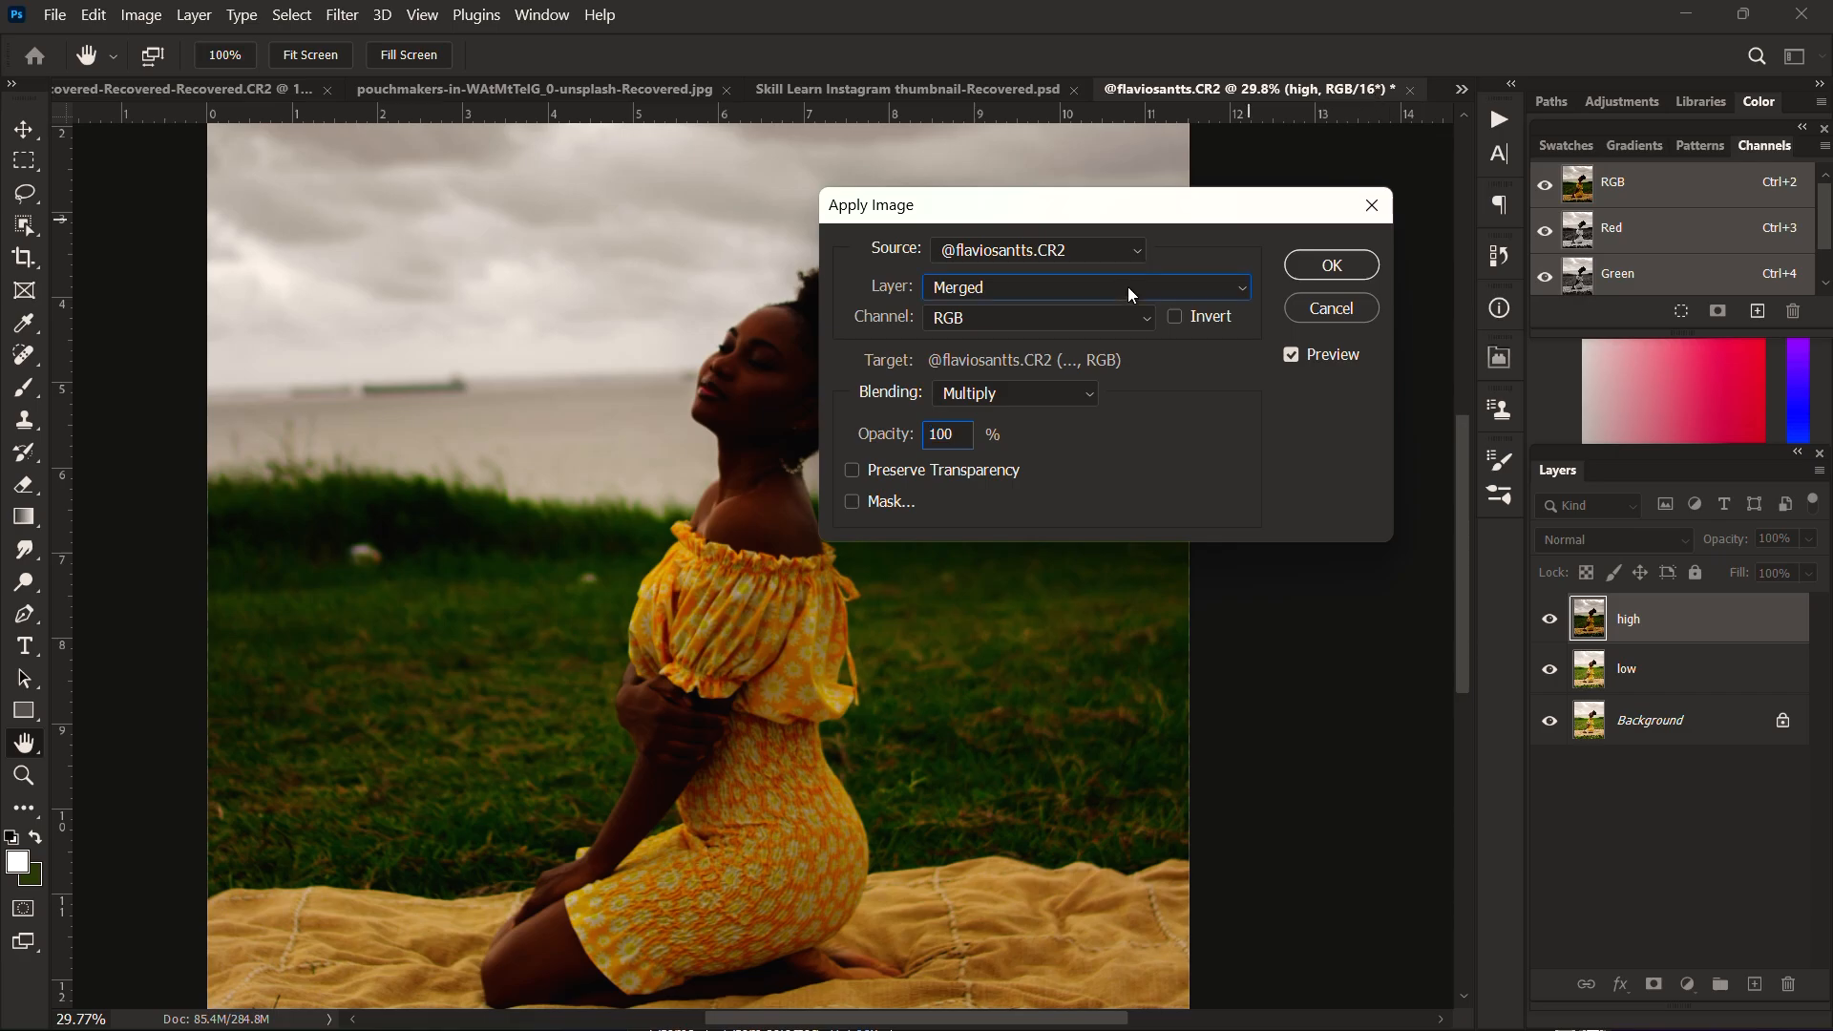
click(1041, 370)
click(1047, 391)
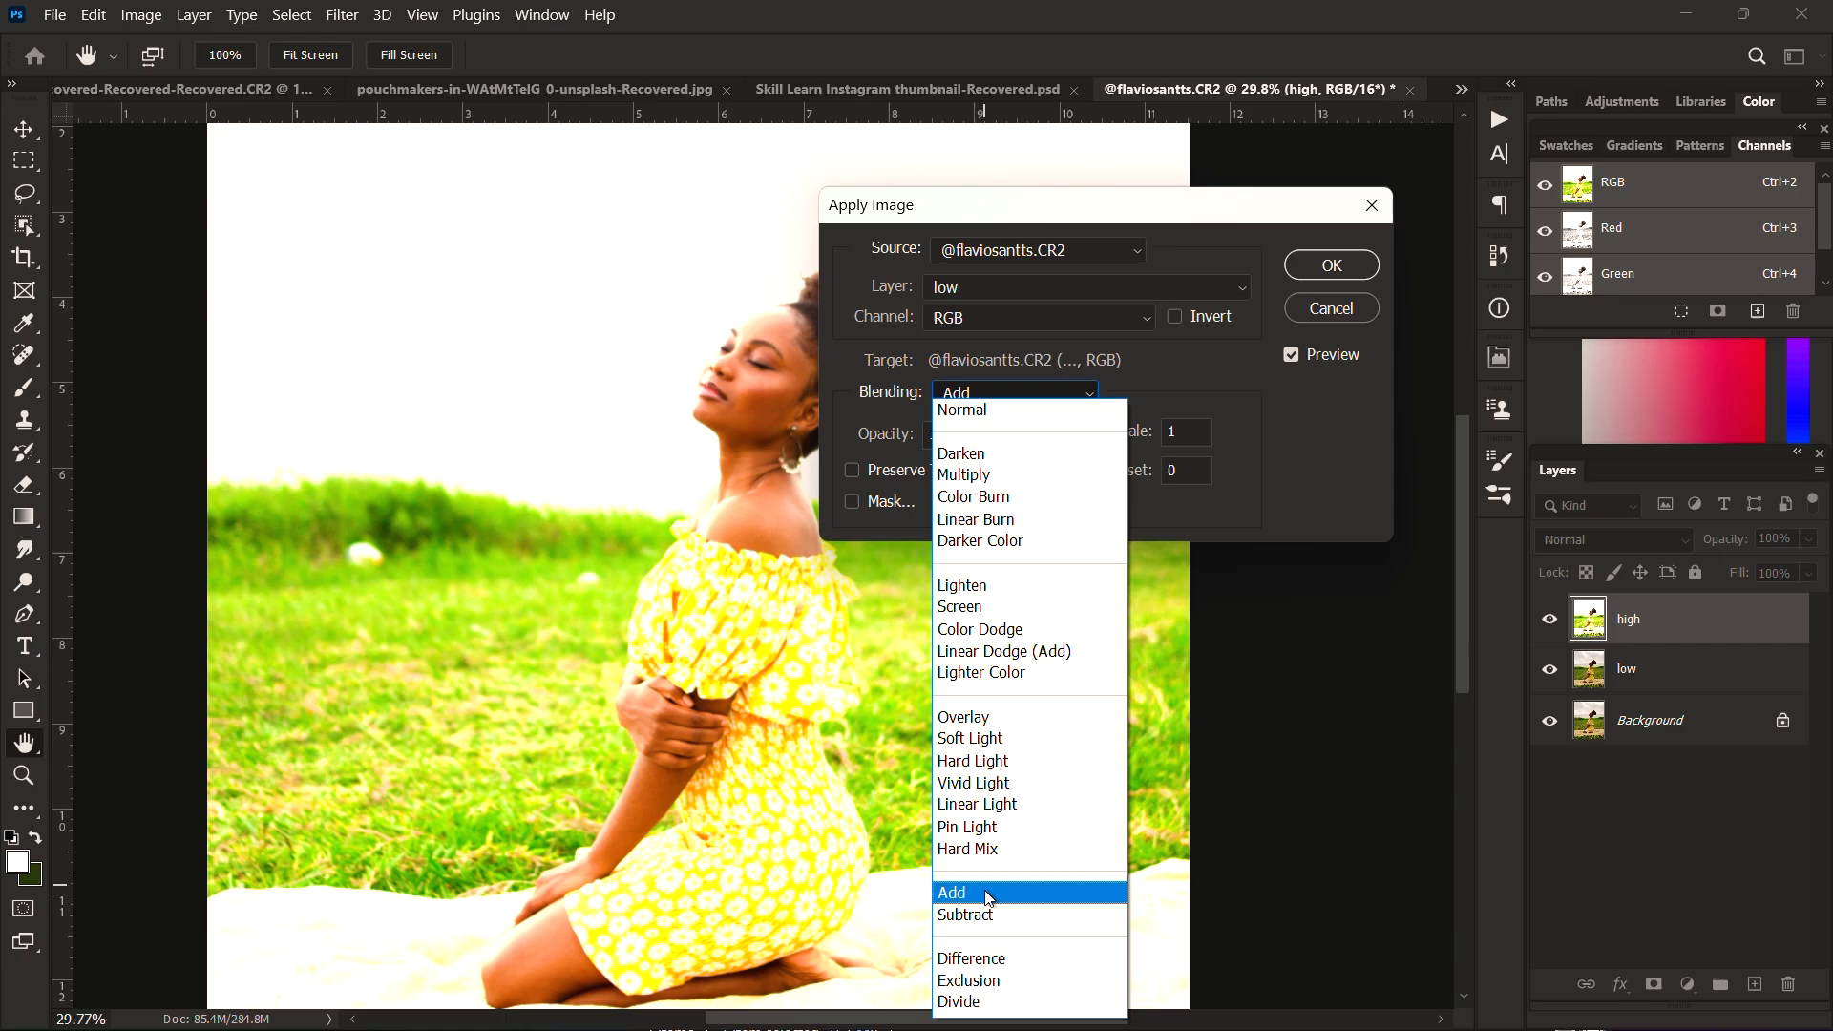
click(989, 899)
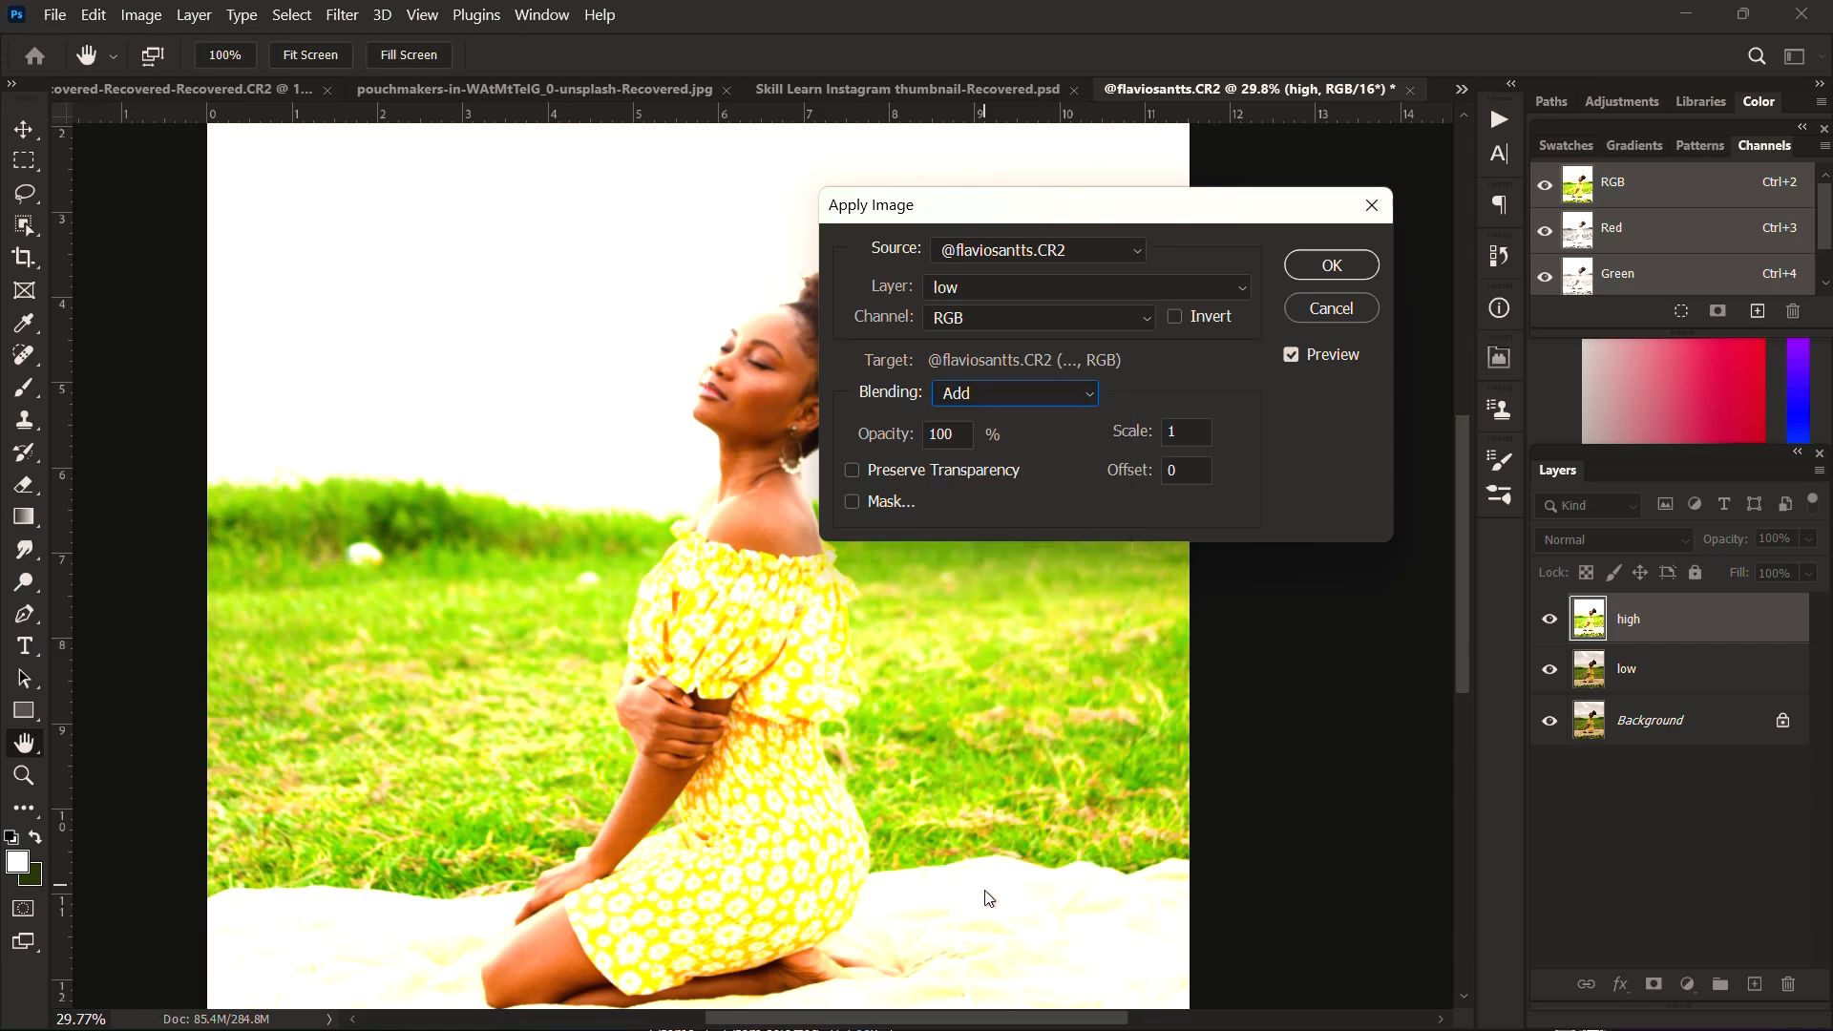
click(1174, 319)
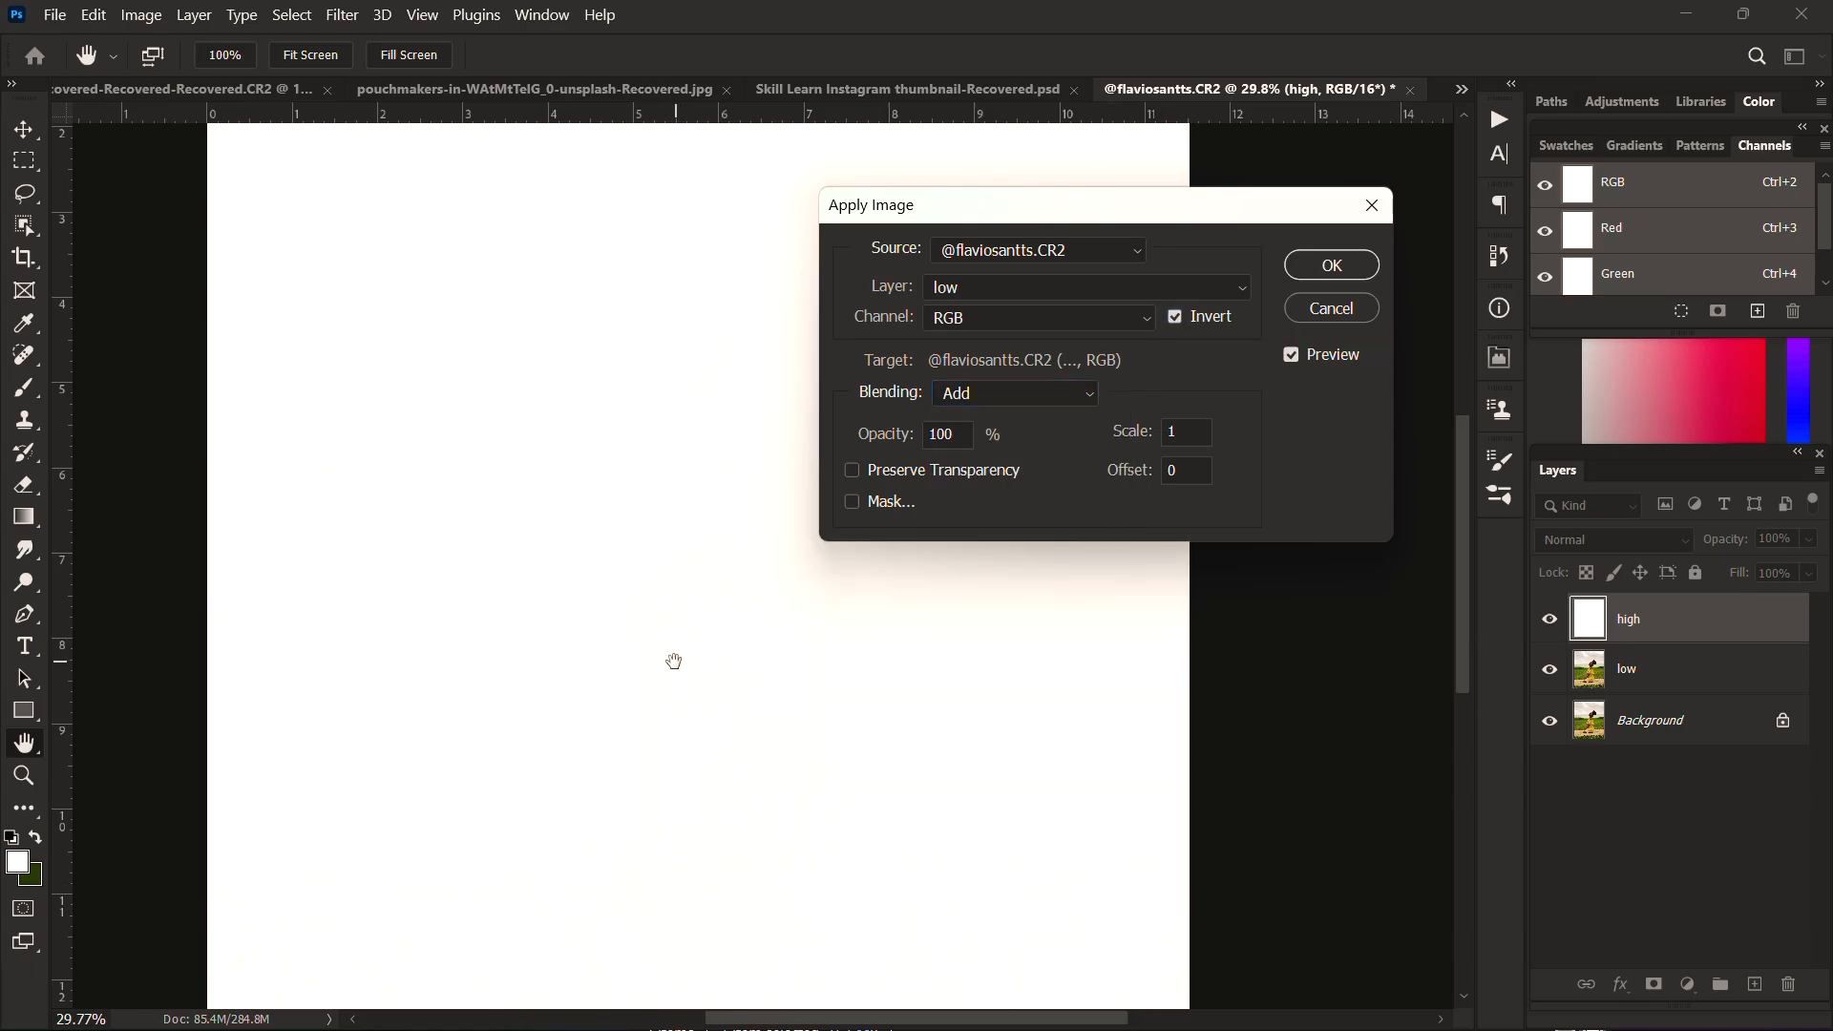
scroll(676, 659, down, 3)
scroll(549, 587, up, 2)
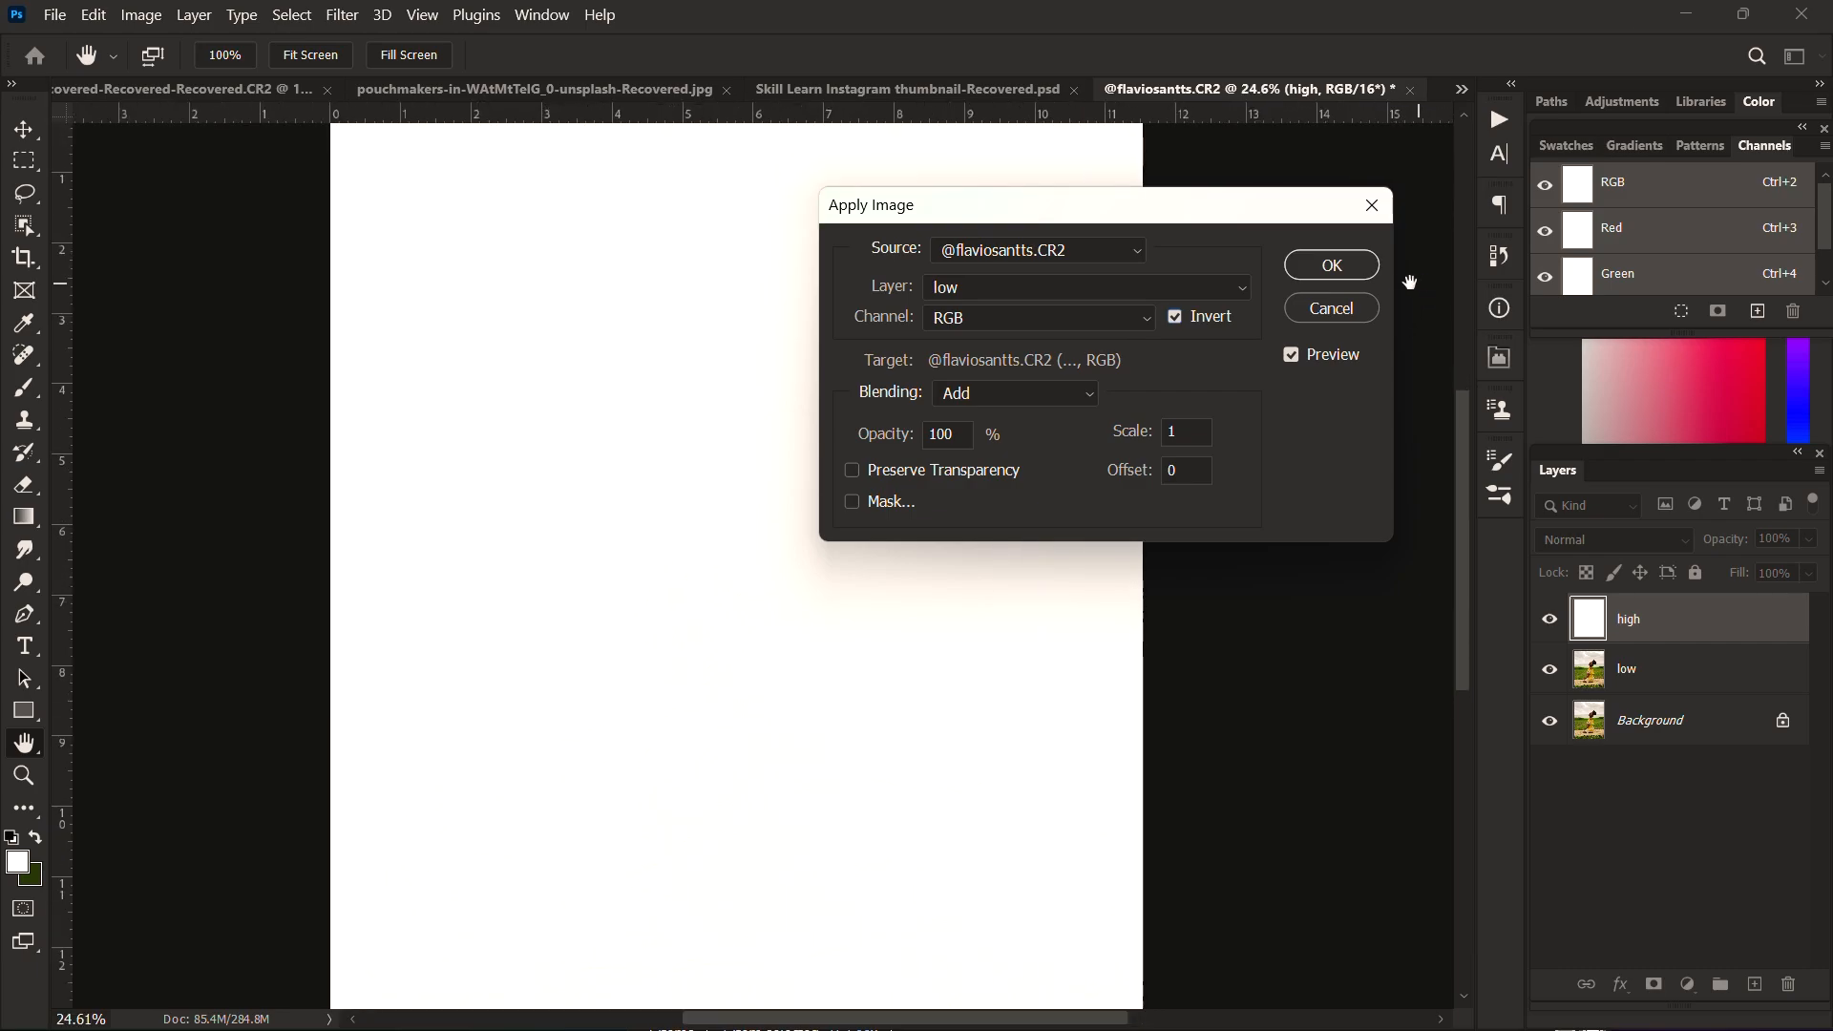
double_click(1187, 428)
text(2)
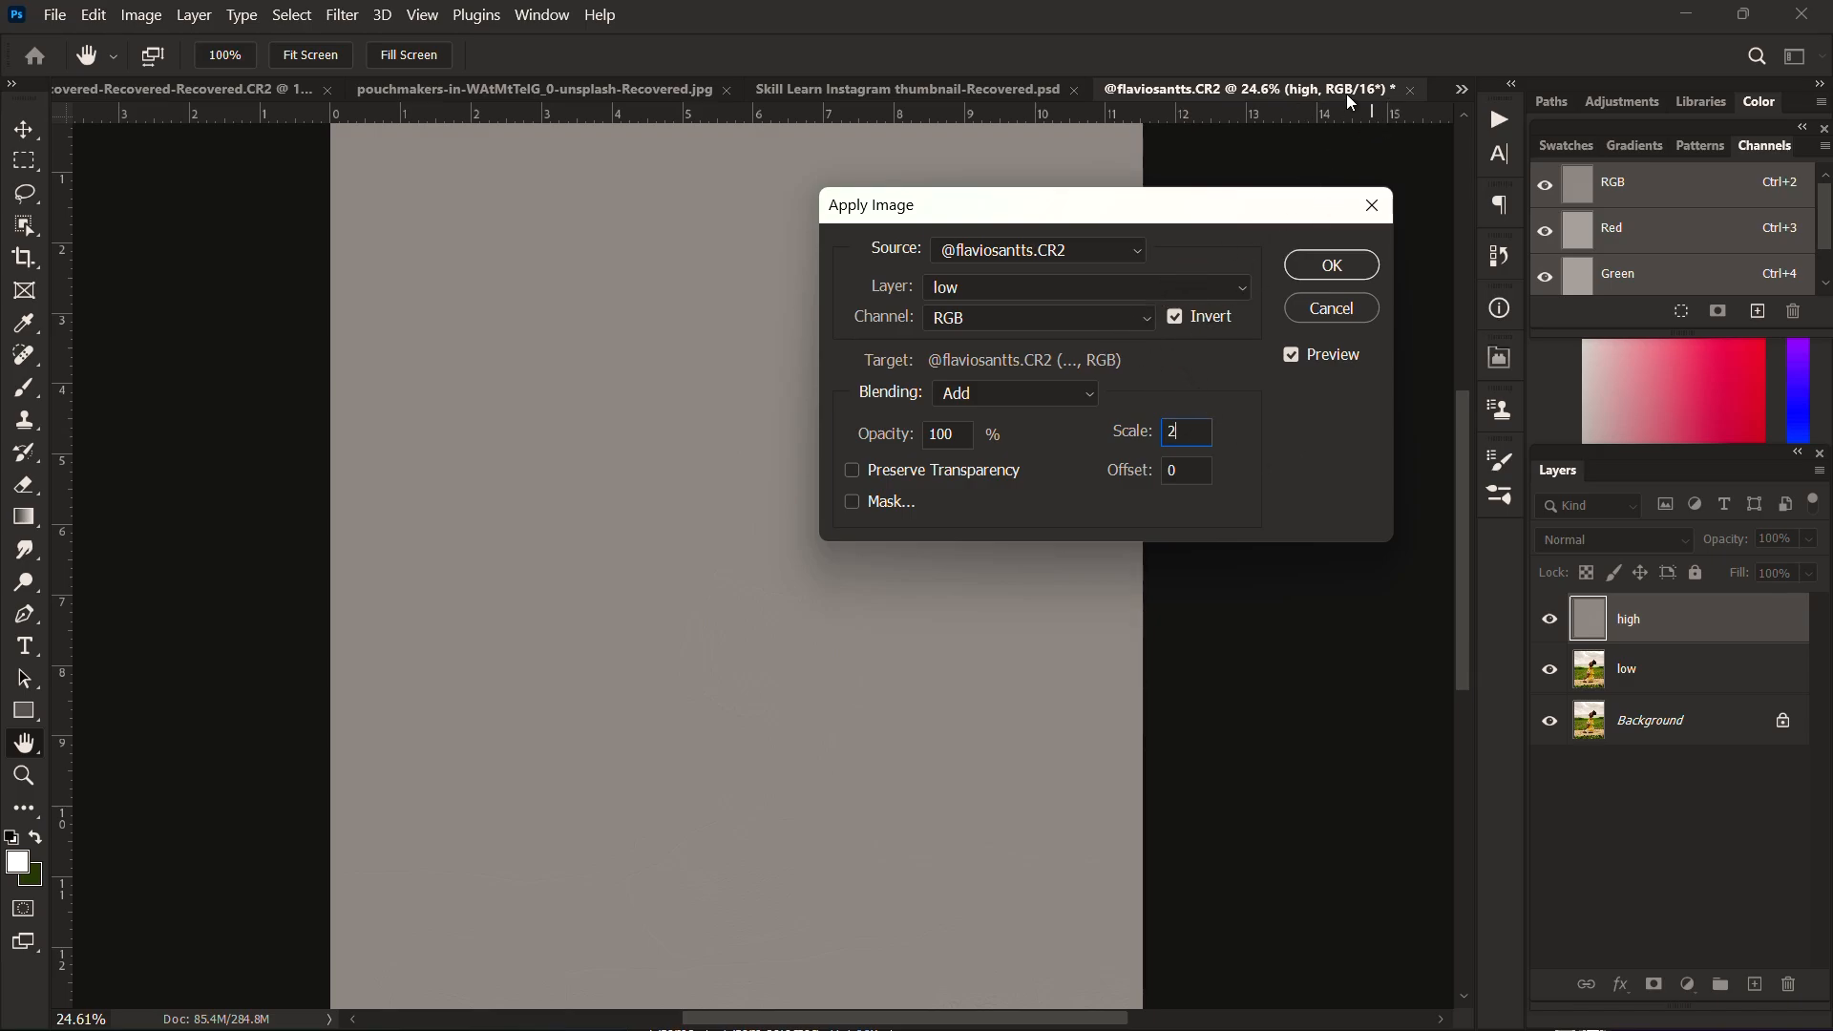
click(1350, 266)
Step: Set the high layer's blend mode to Linear Light
key(c)
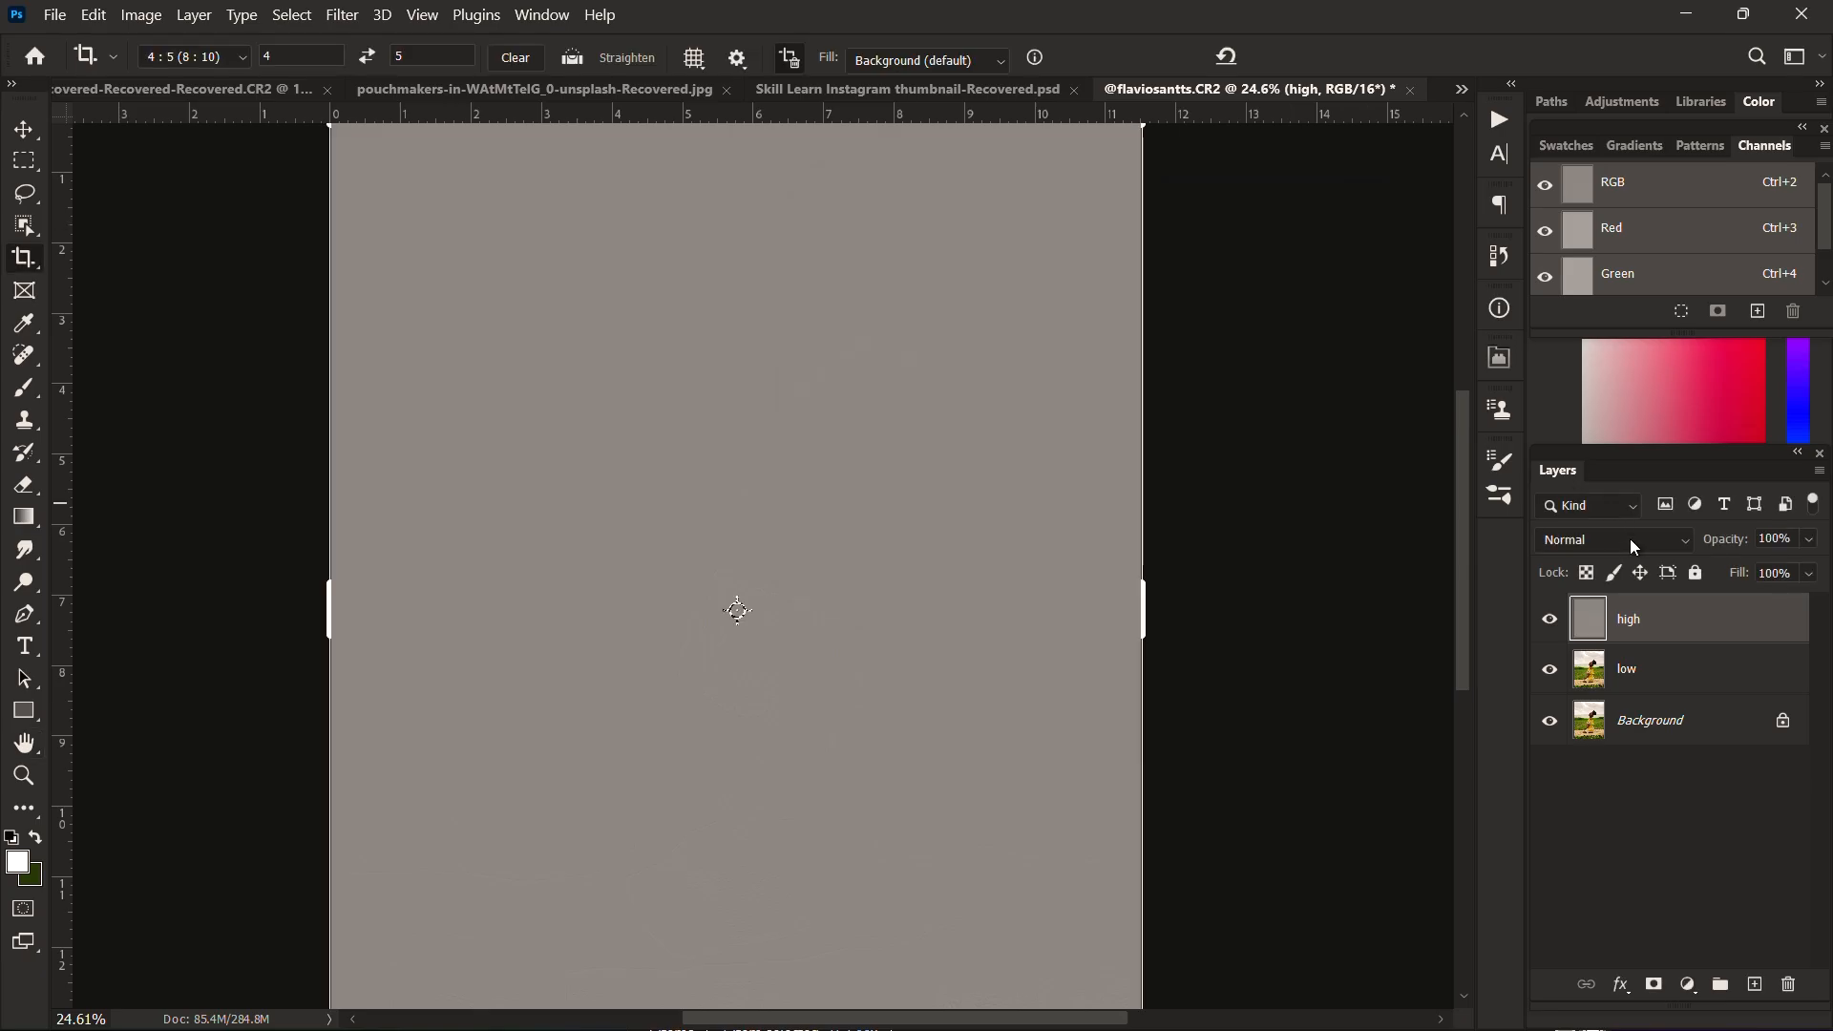
click(1631, 540)
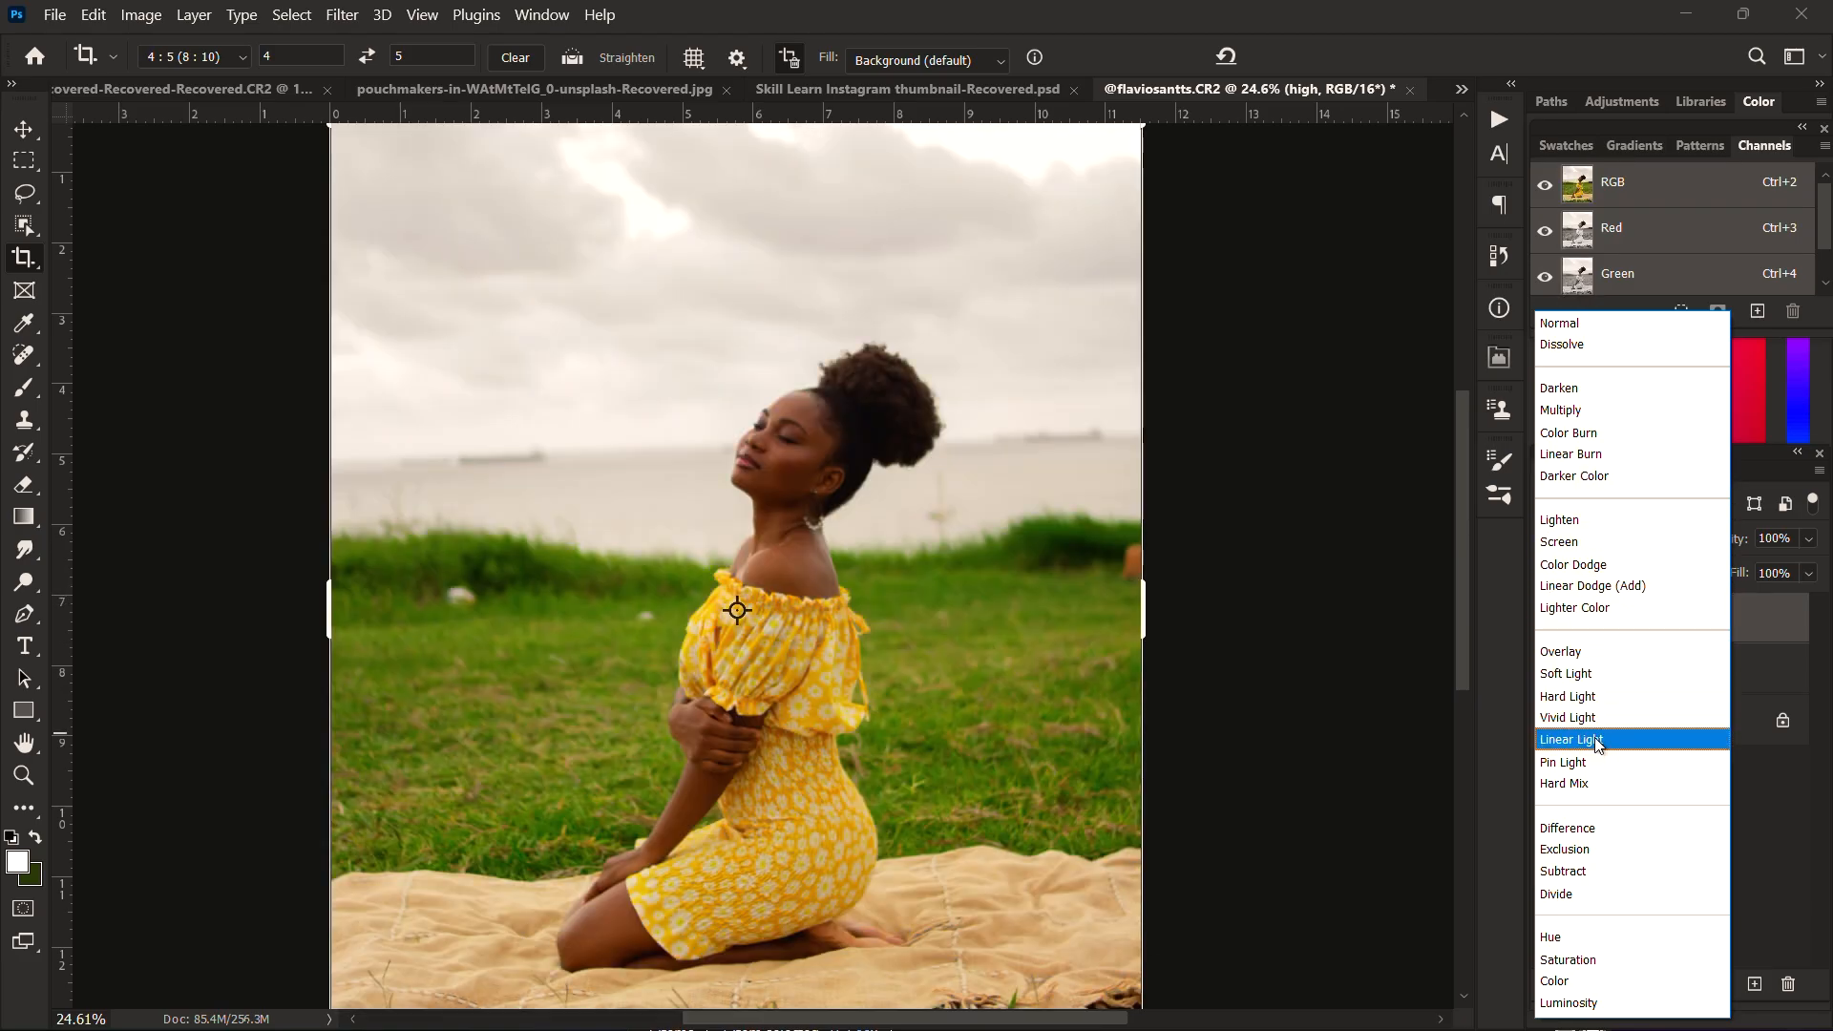
click(1596, 742)
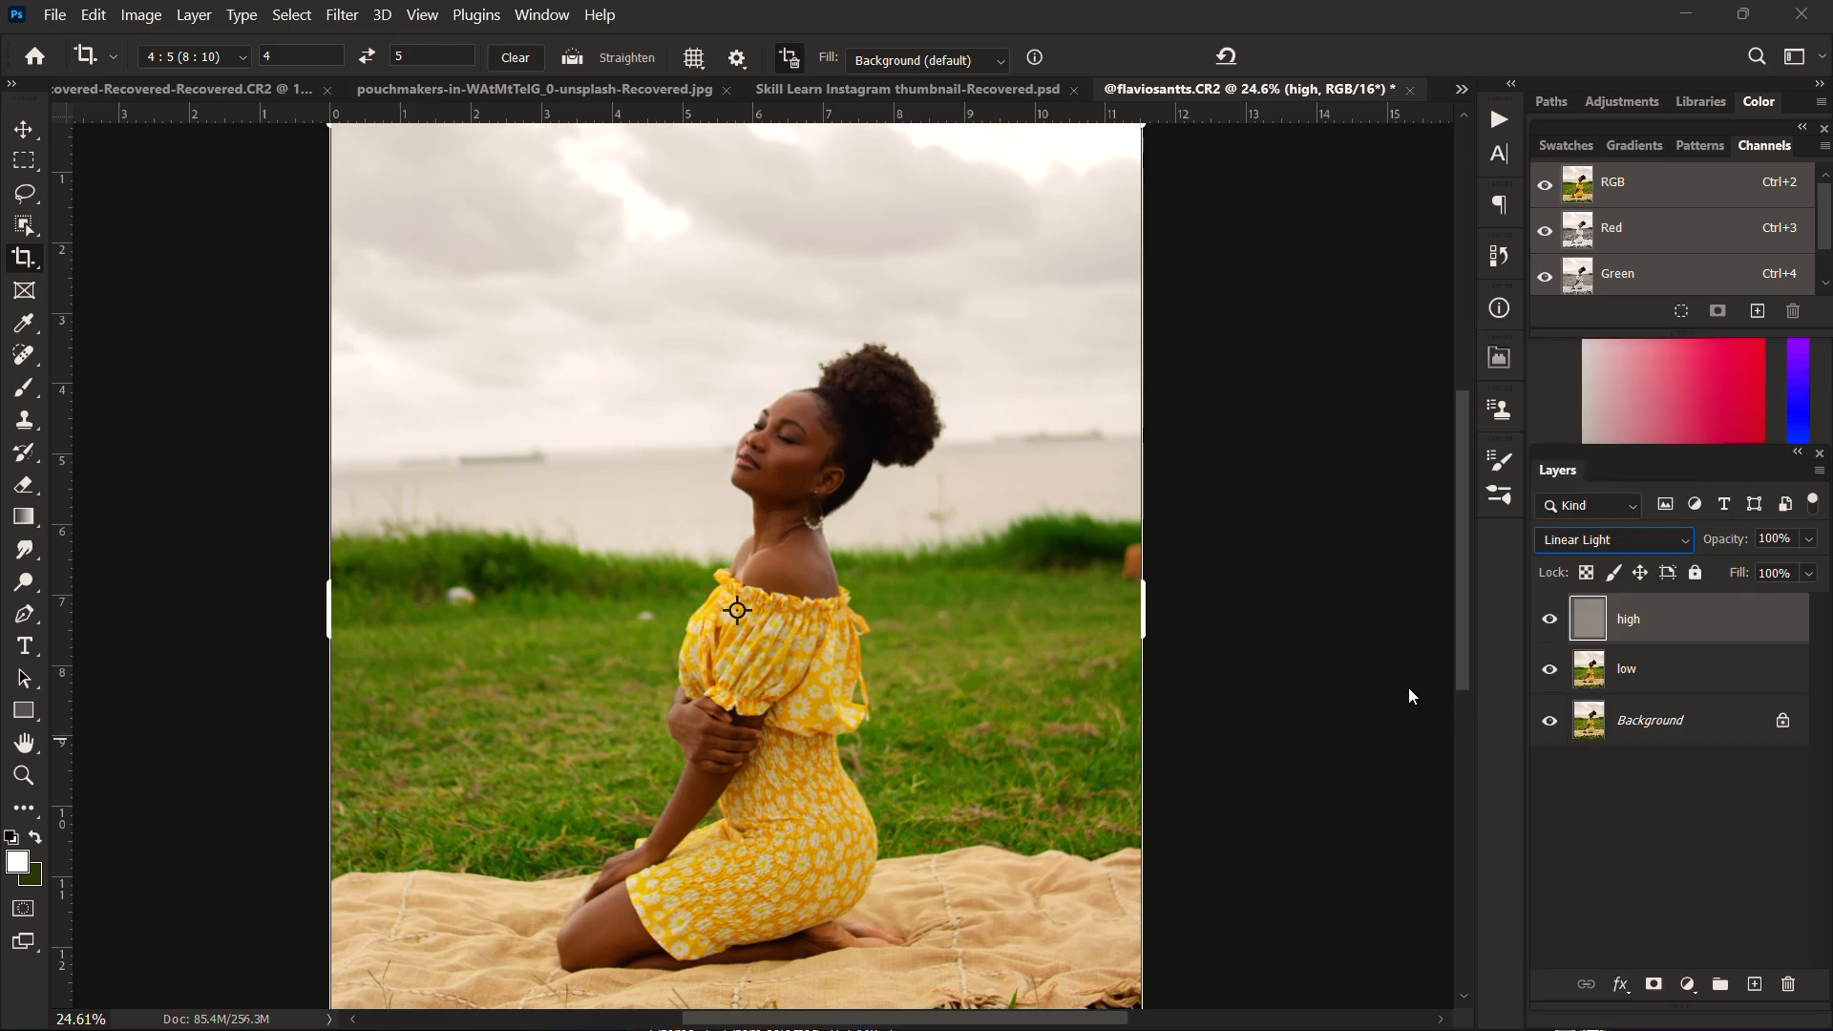
Step: Group the high and low layers together
click(24, 129)
shift+click(1714, 671)
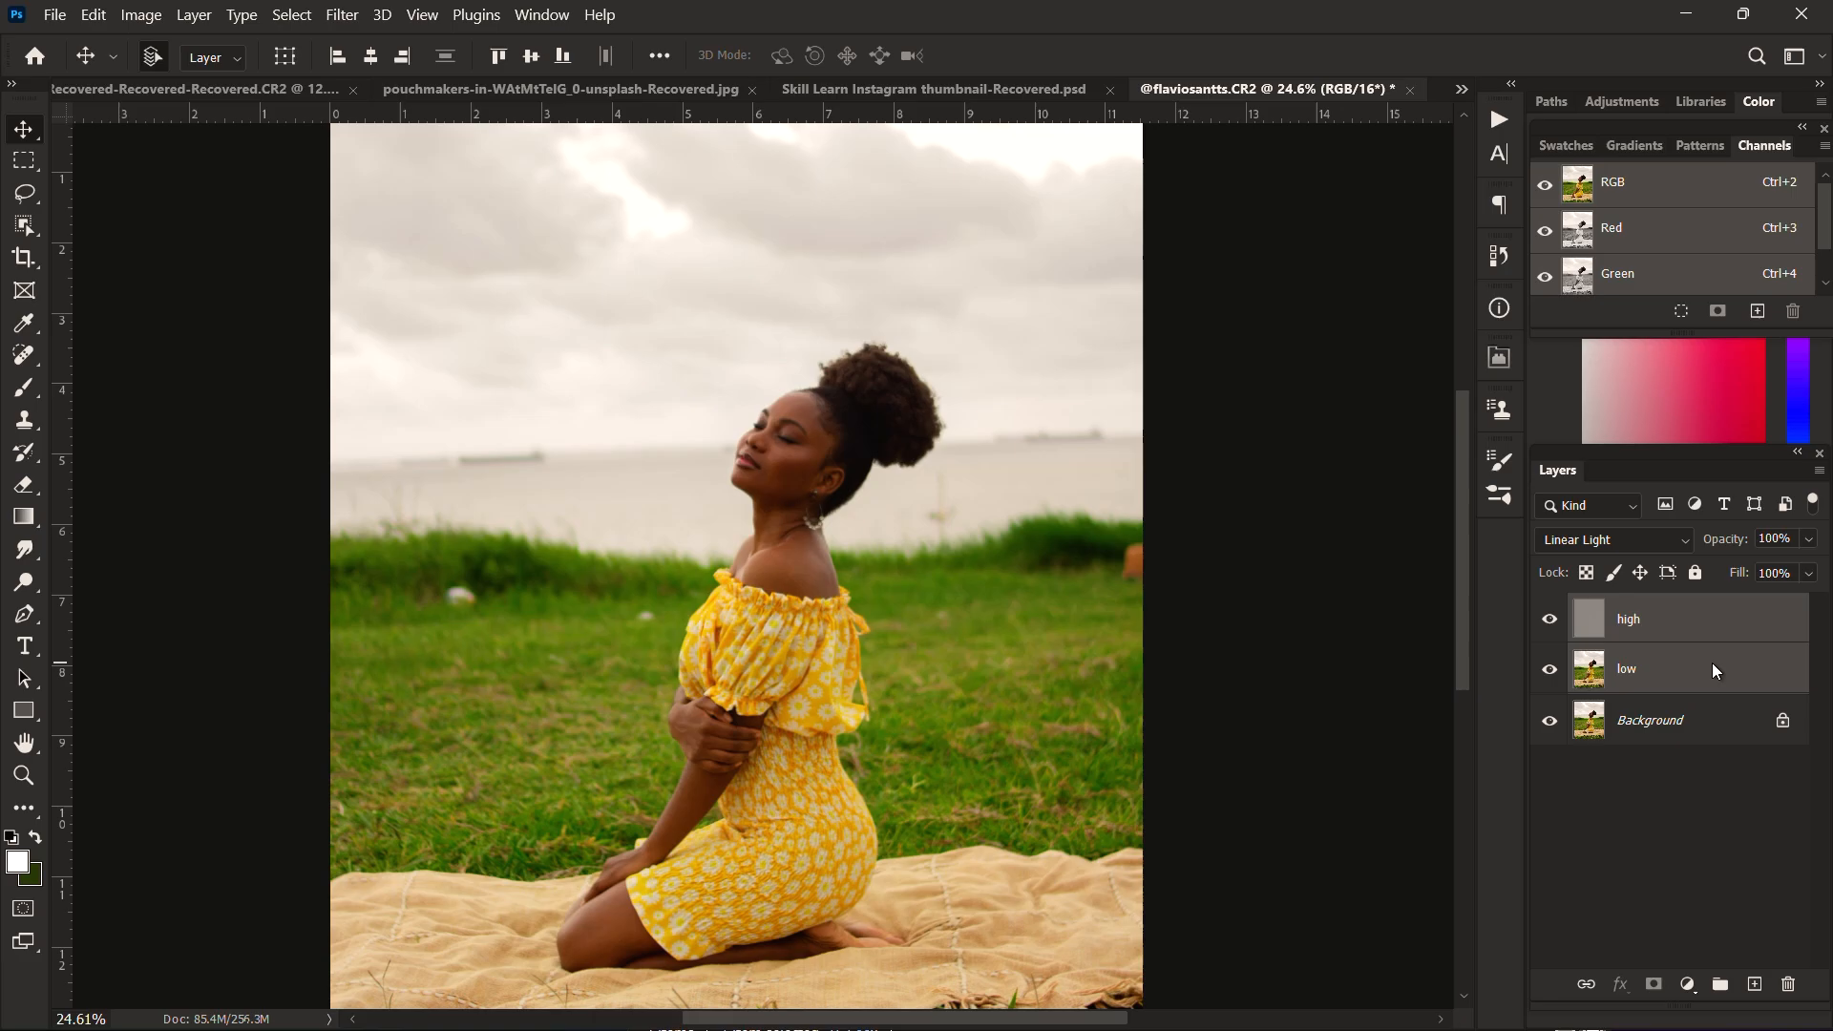
click(1719, 986)
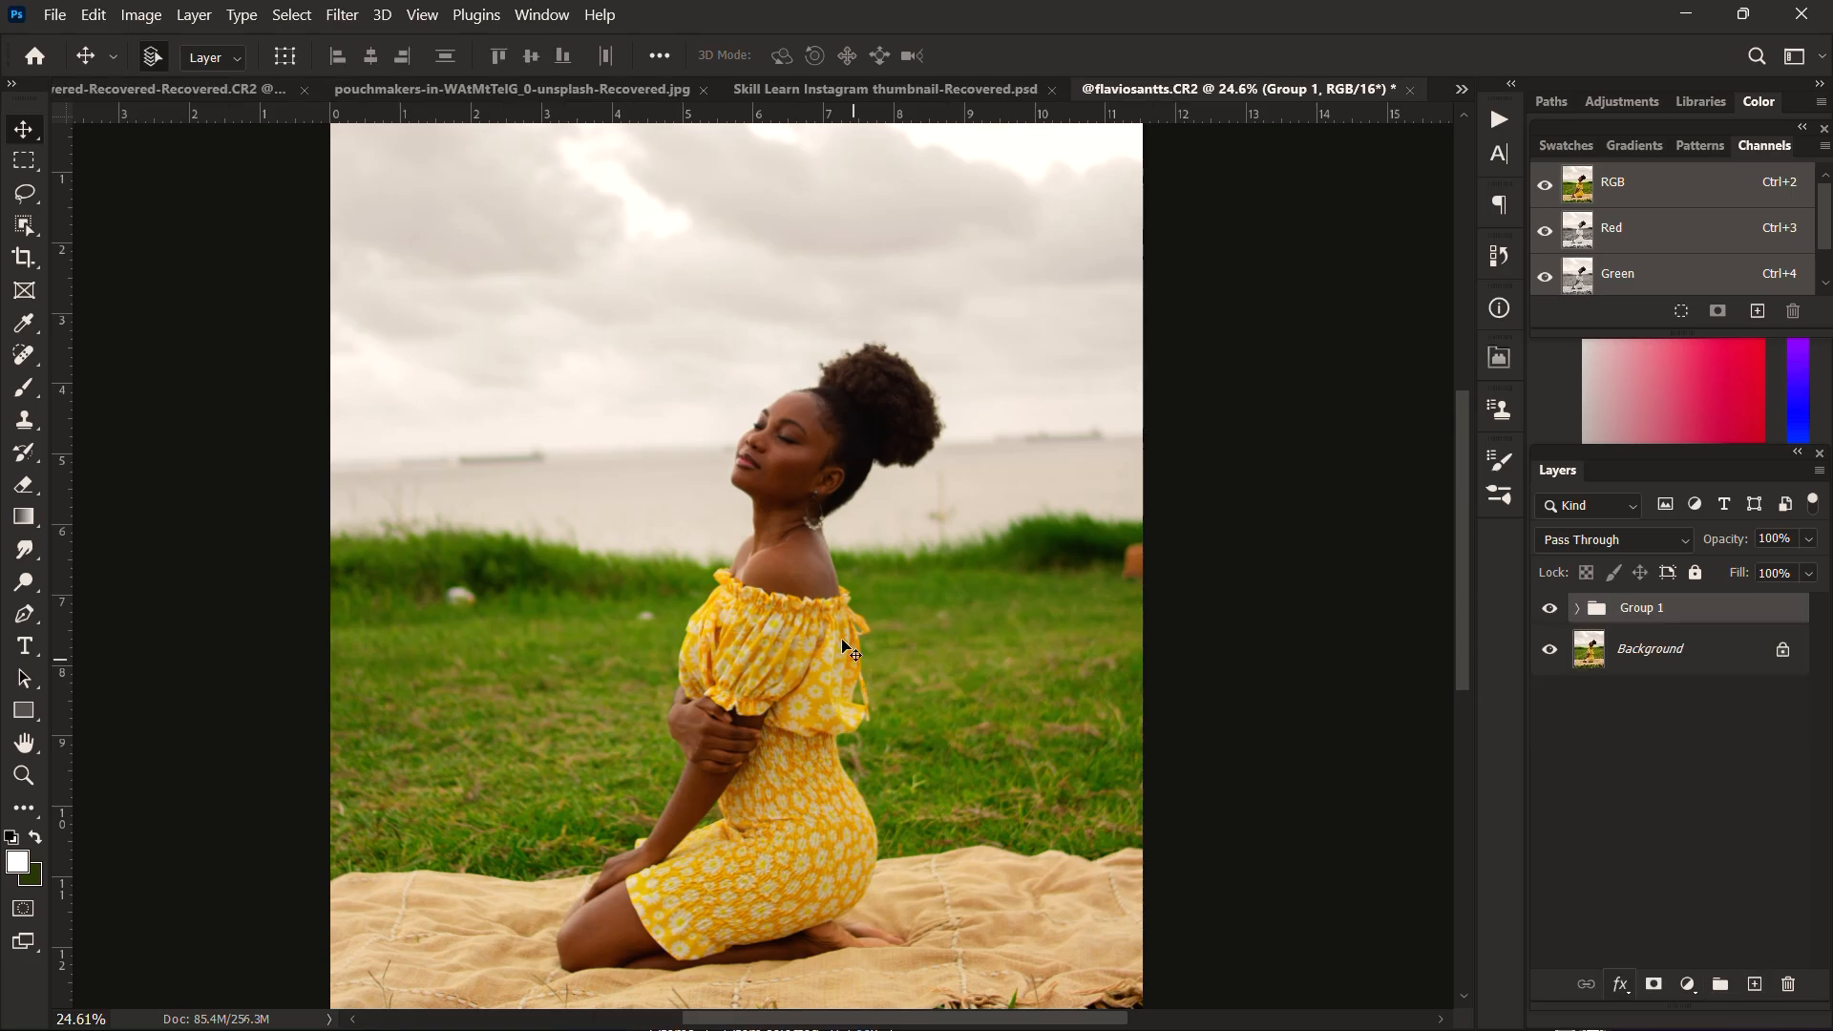
Step: Expand the new layer group, make the low layer active and hide the high layer
scroll(772, 487, up, 3)
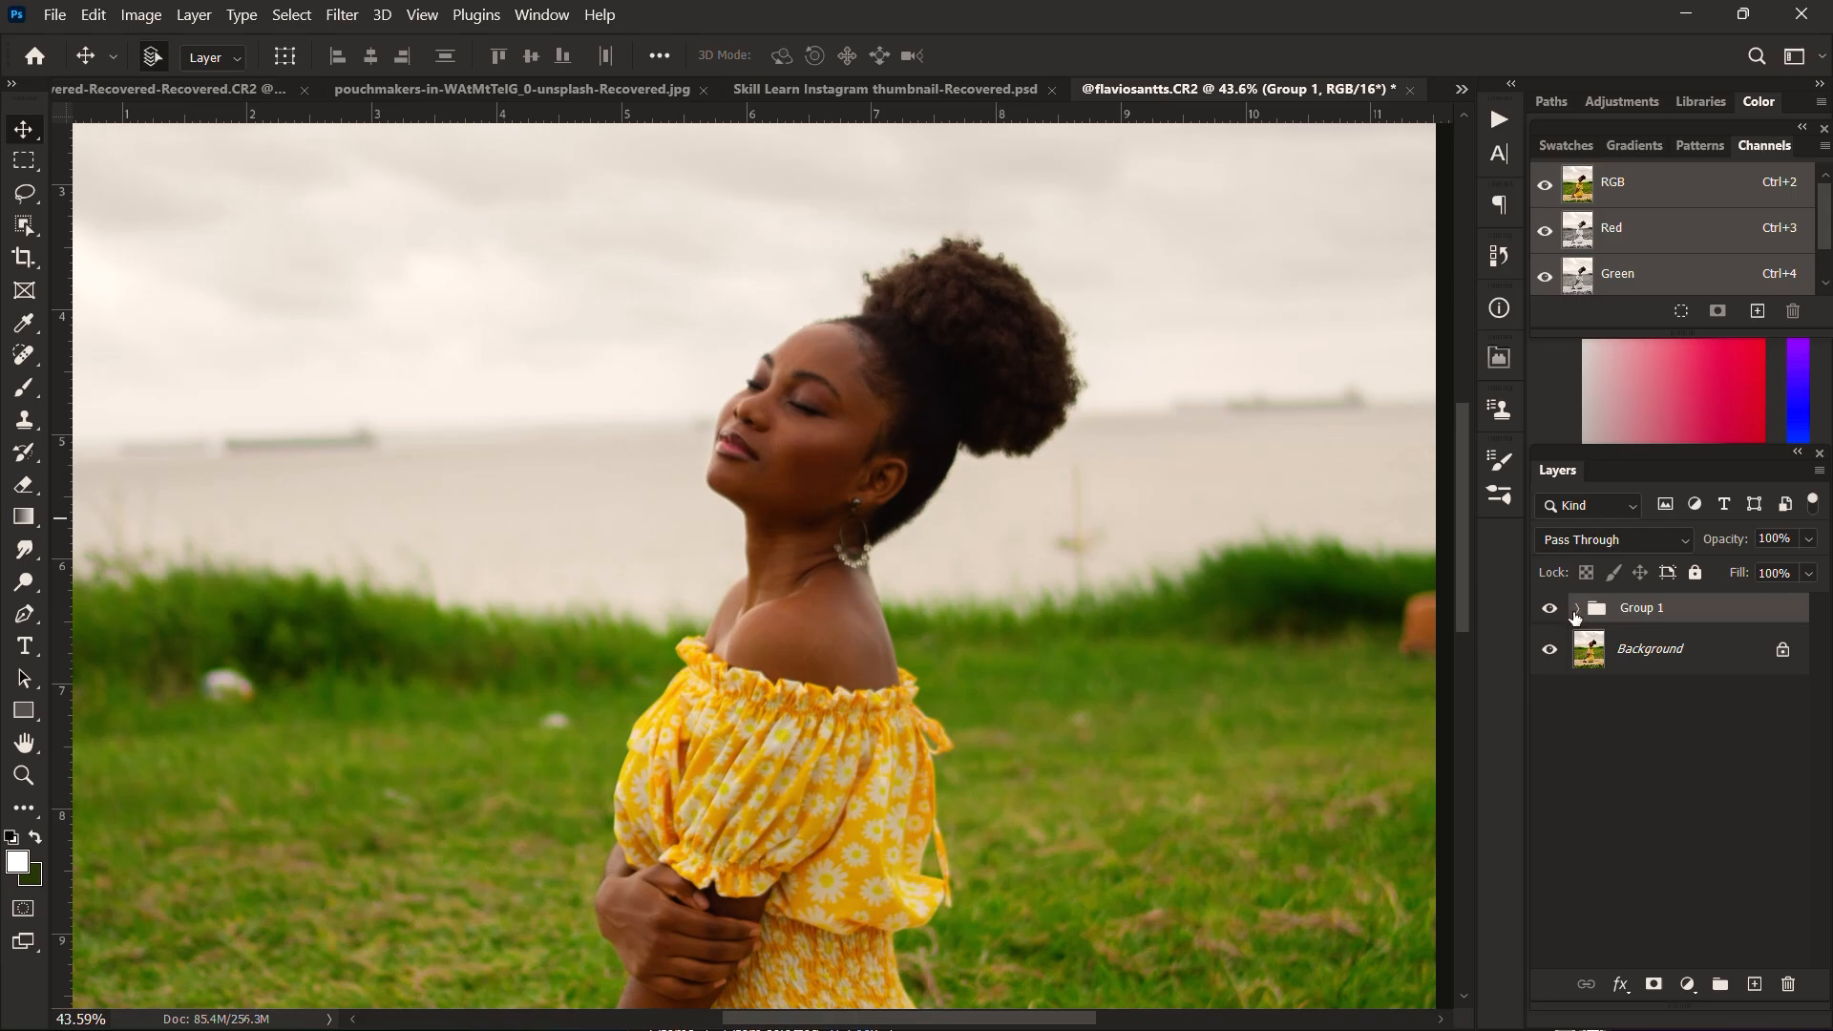
click(1575, 611)
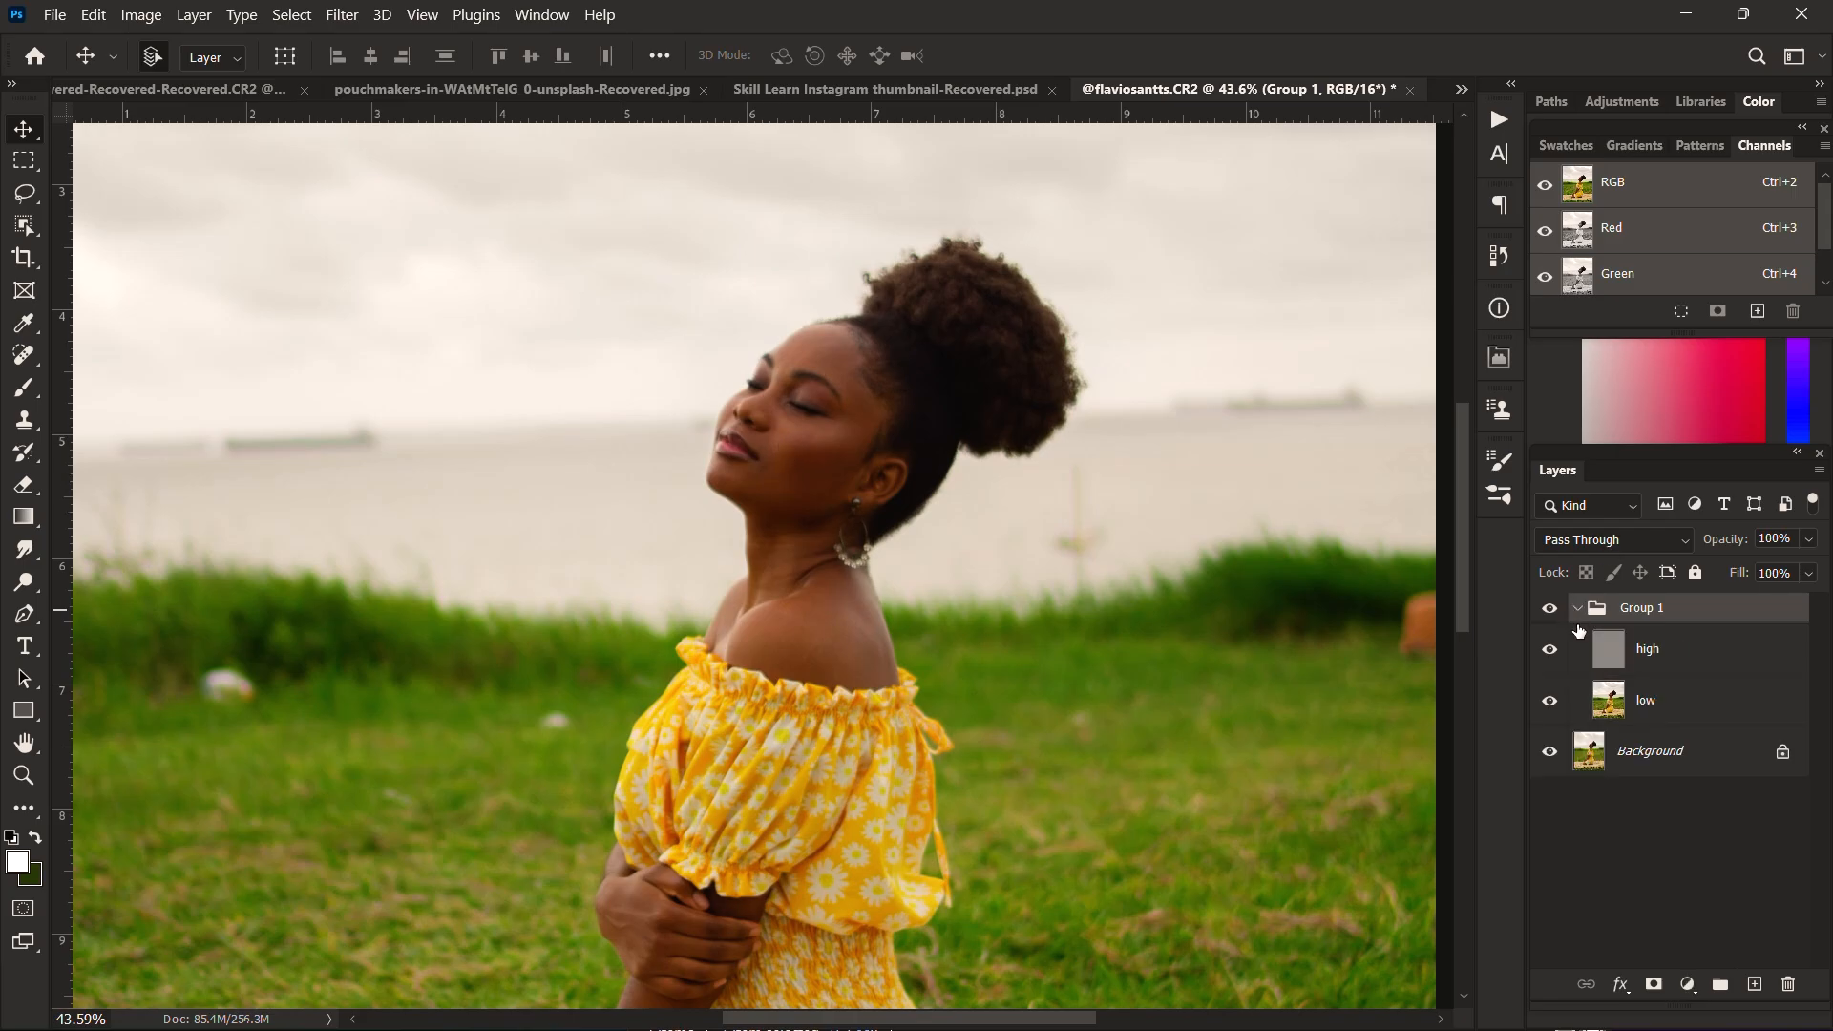
click(1675, 700)
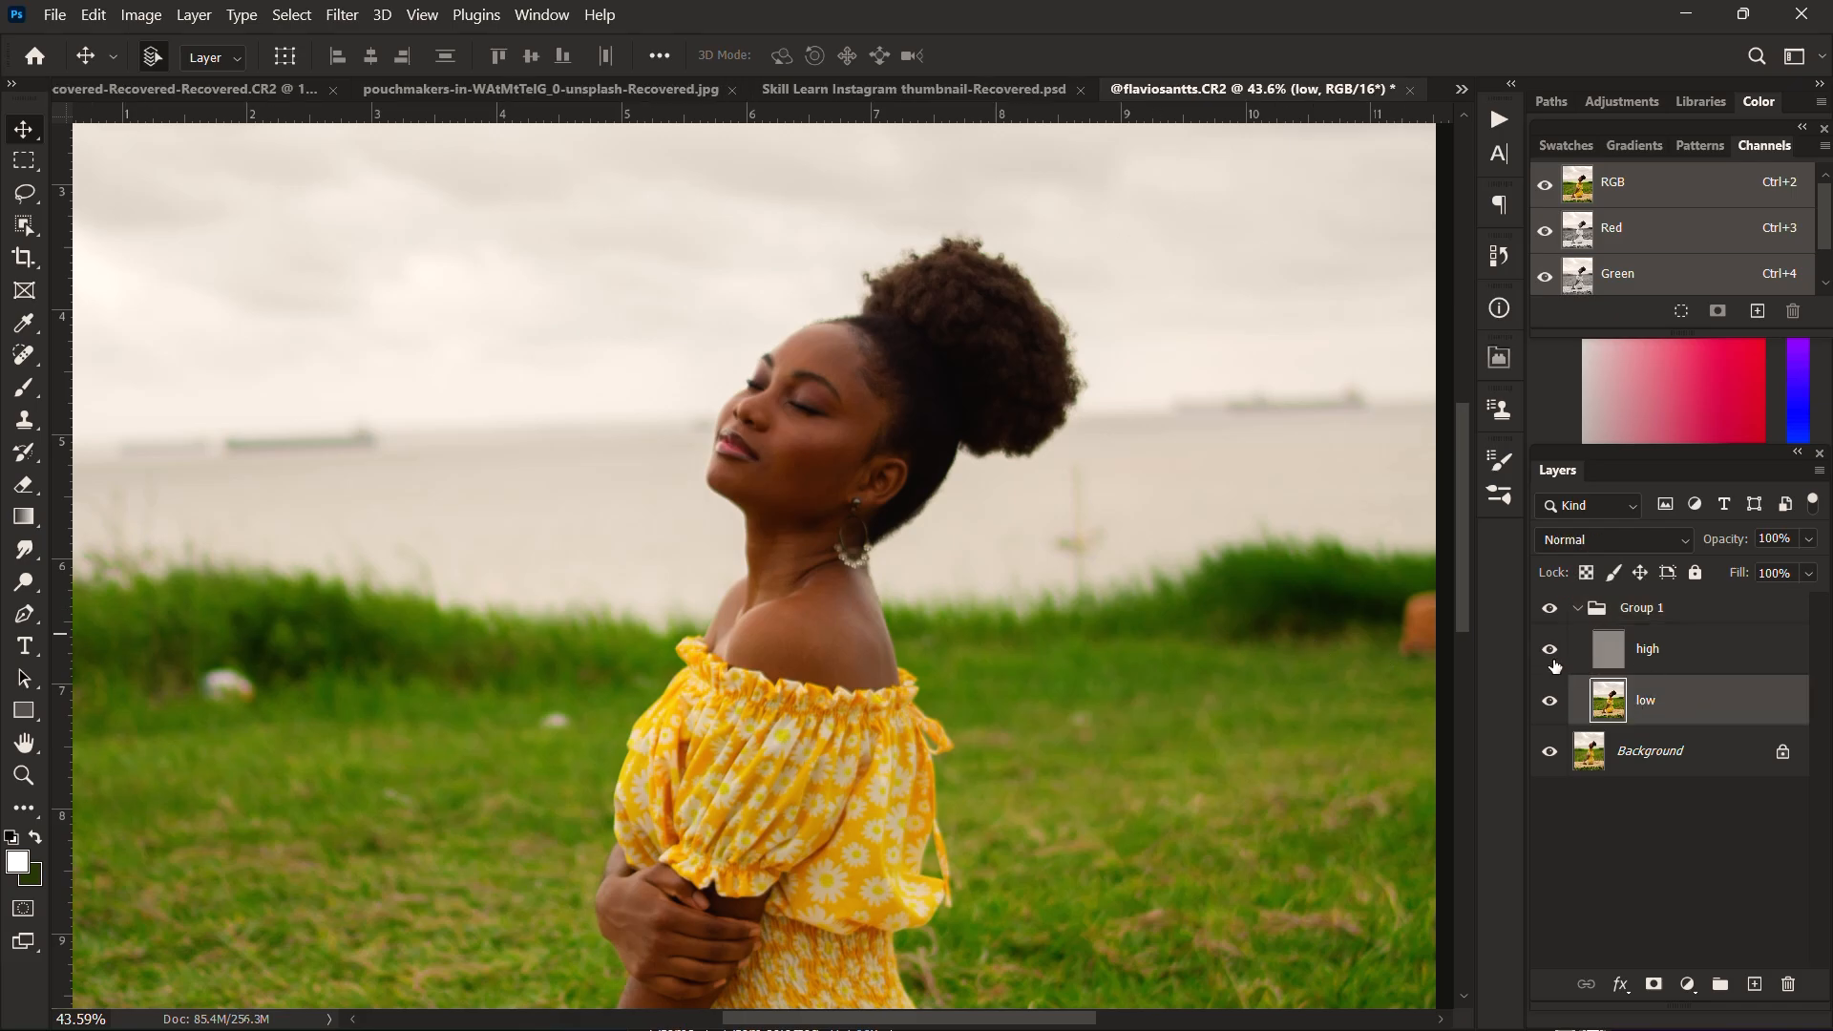
Step: Switch to the Mixer Brush tool for painting on the low layer
key(b)
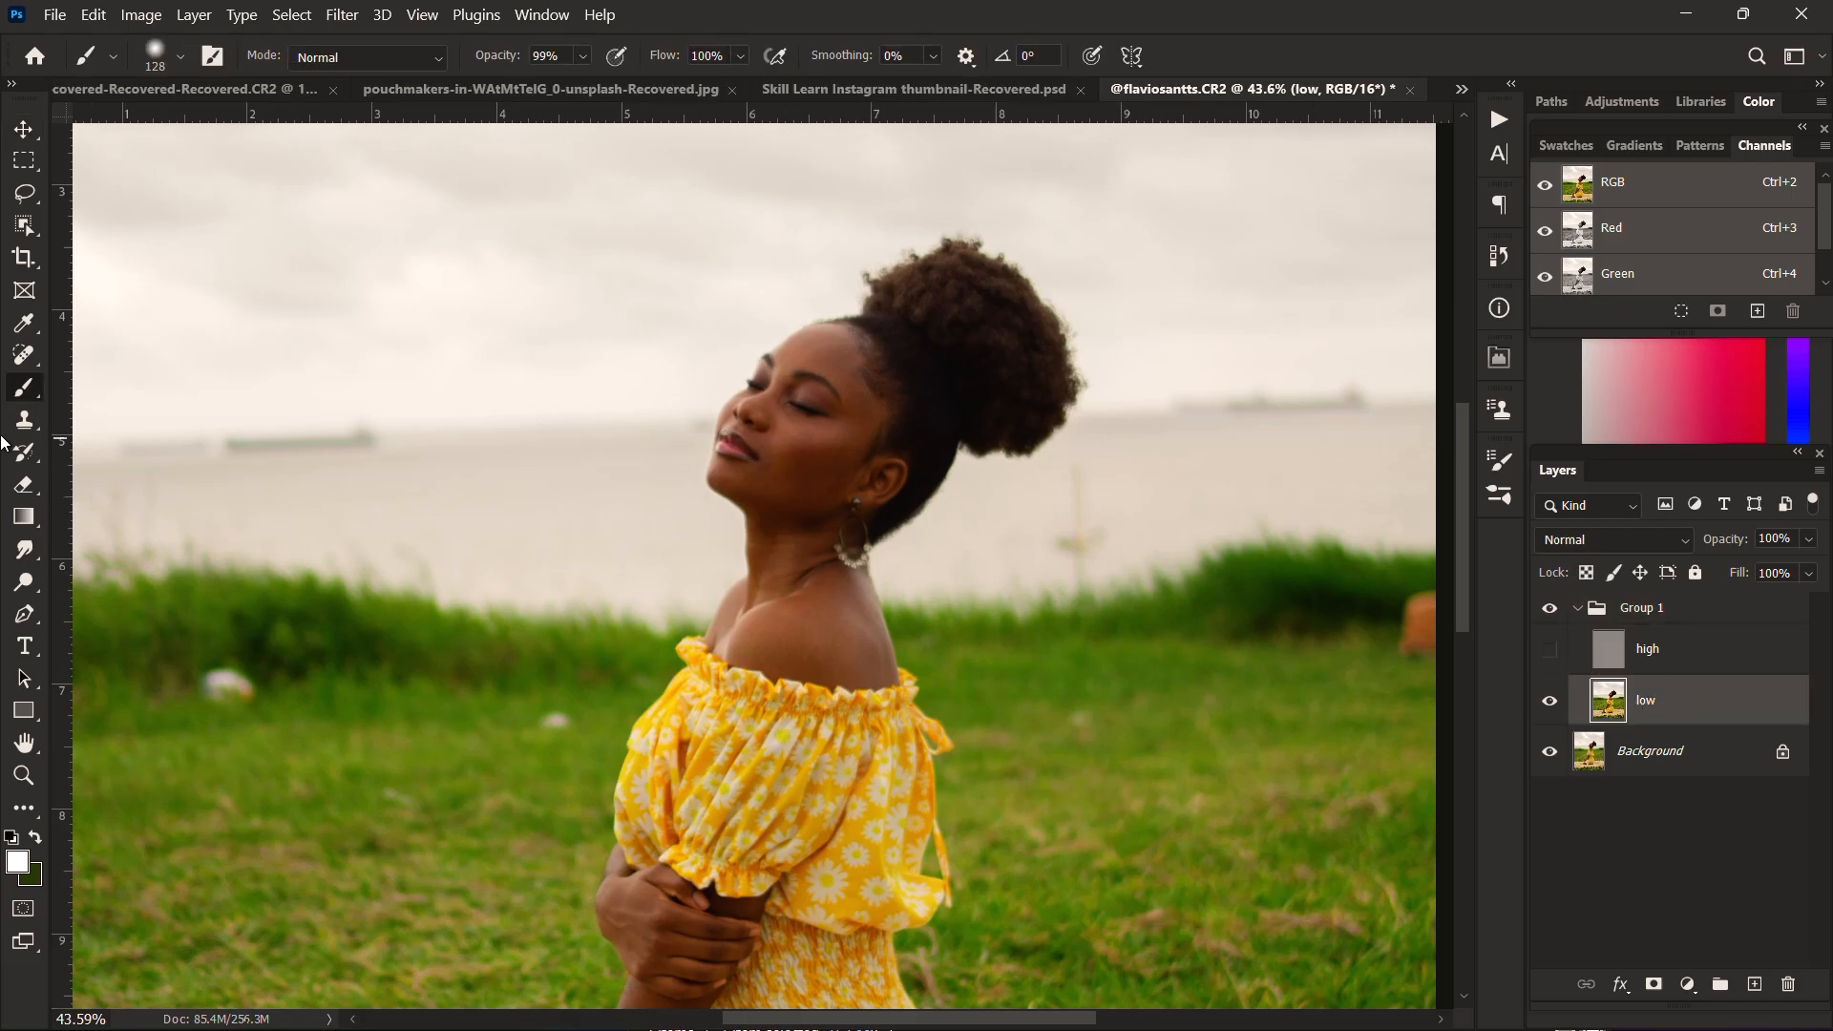
right_click(32, 397)
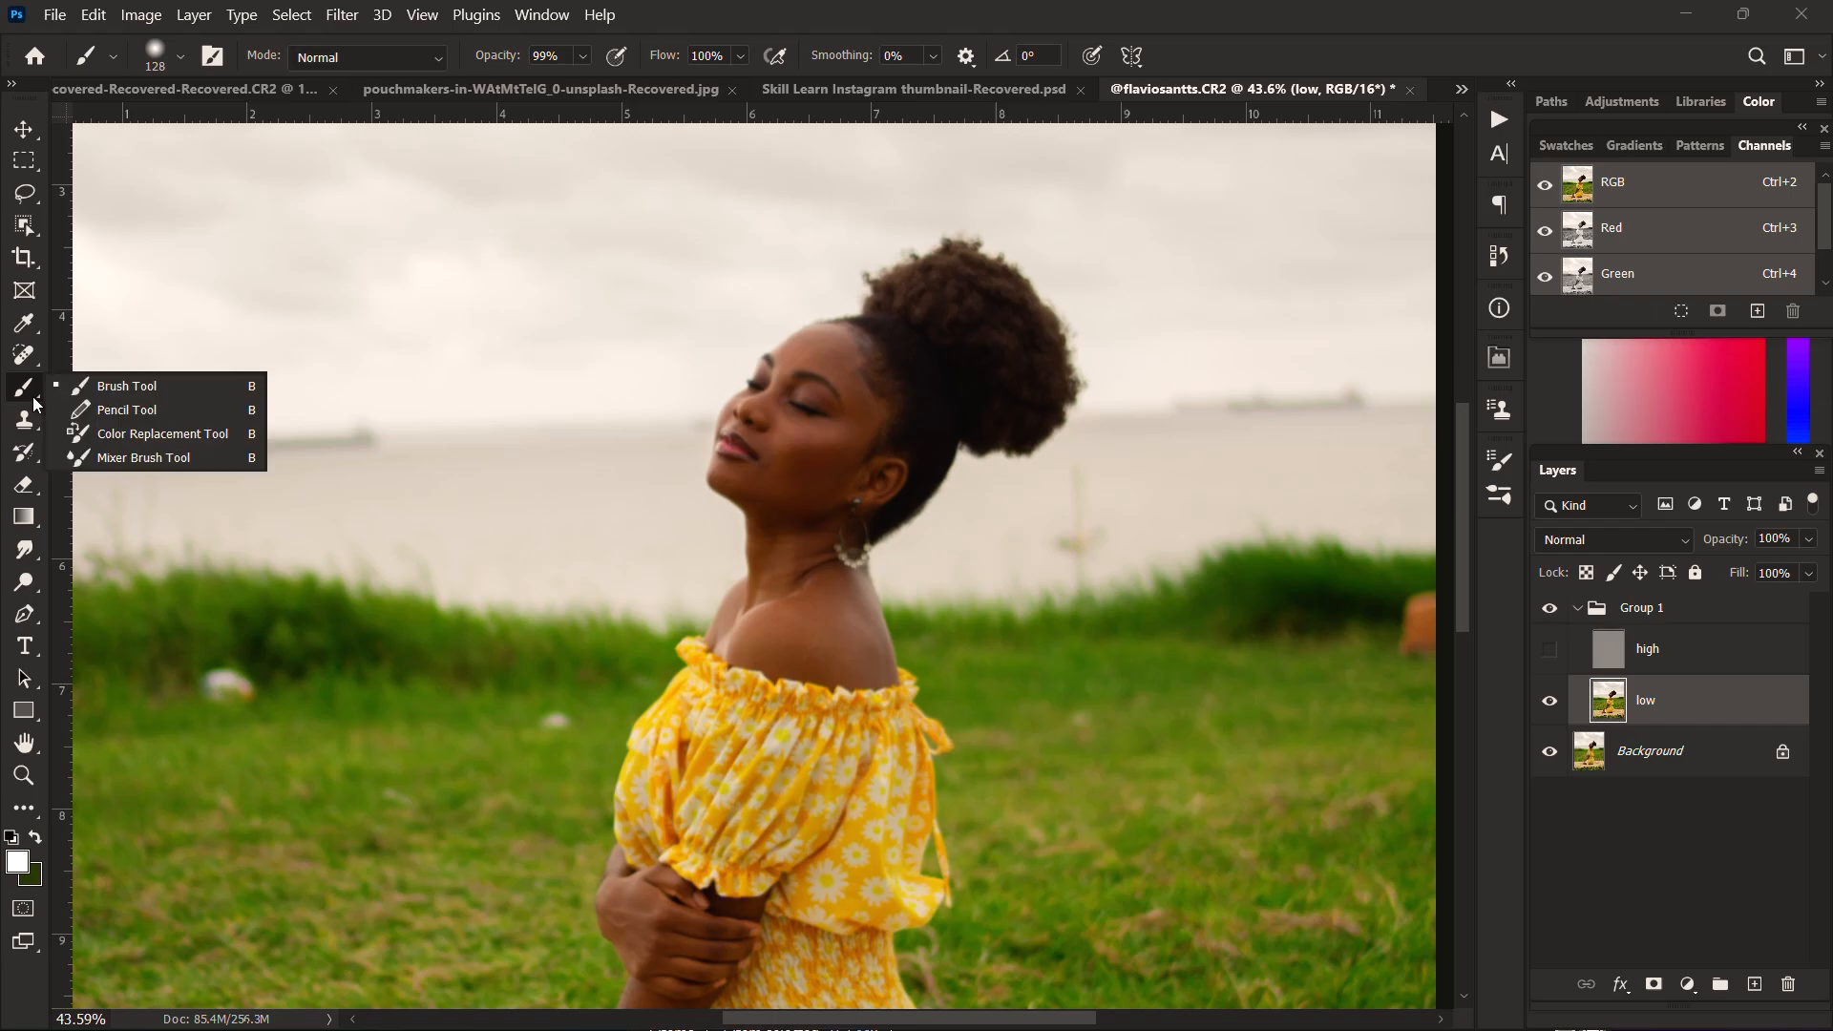
click(147, 456)
Step: Raise the Mixer Brush size to 5000 px and check the blending presets, keeping Custom
click(179, 57)
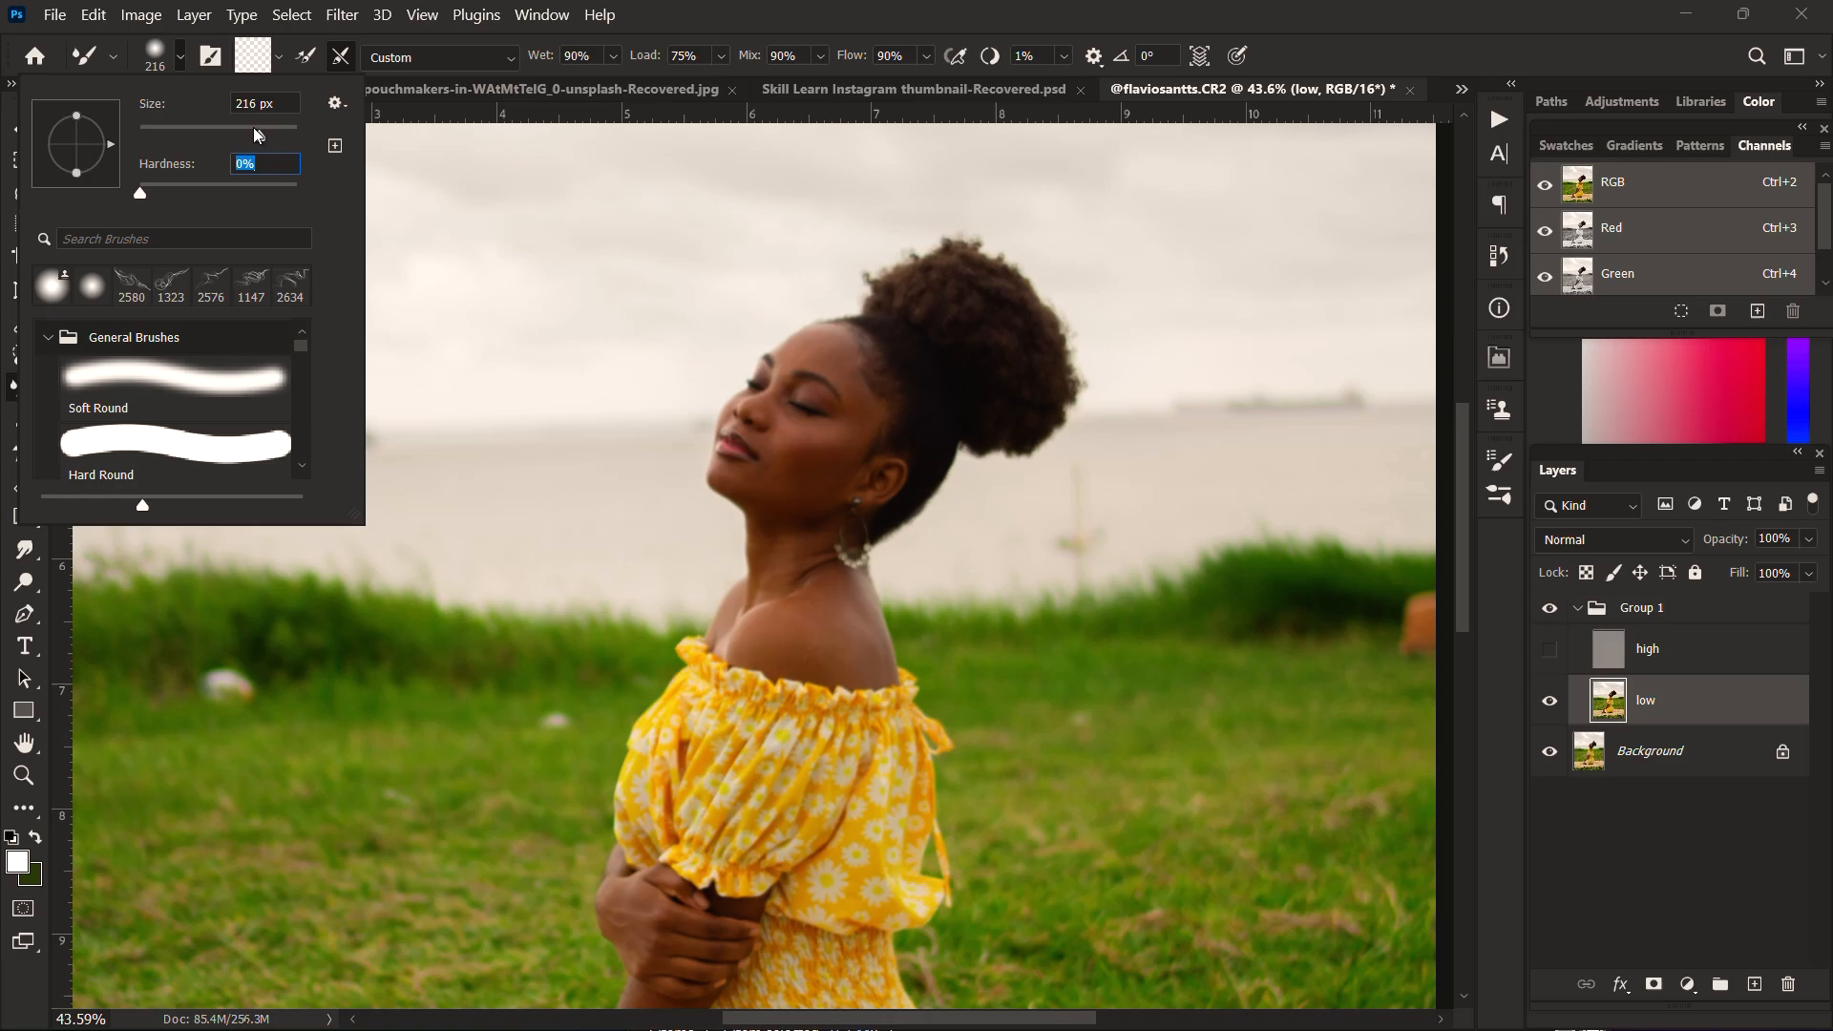
drag(254, 127, 331, 139)
key(Tab)
click(500, 56)
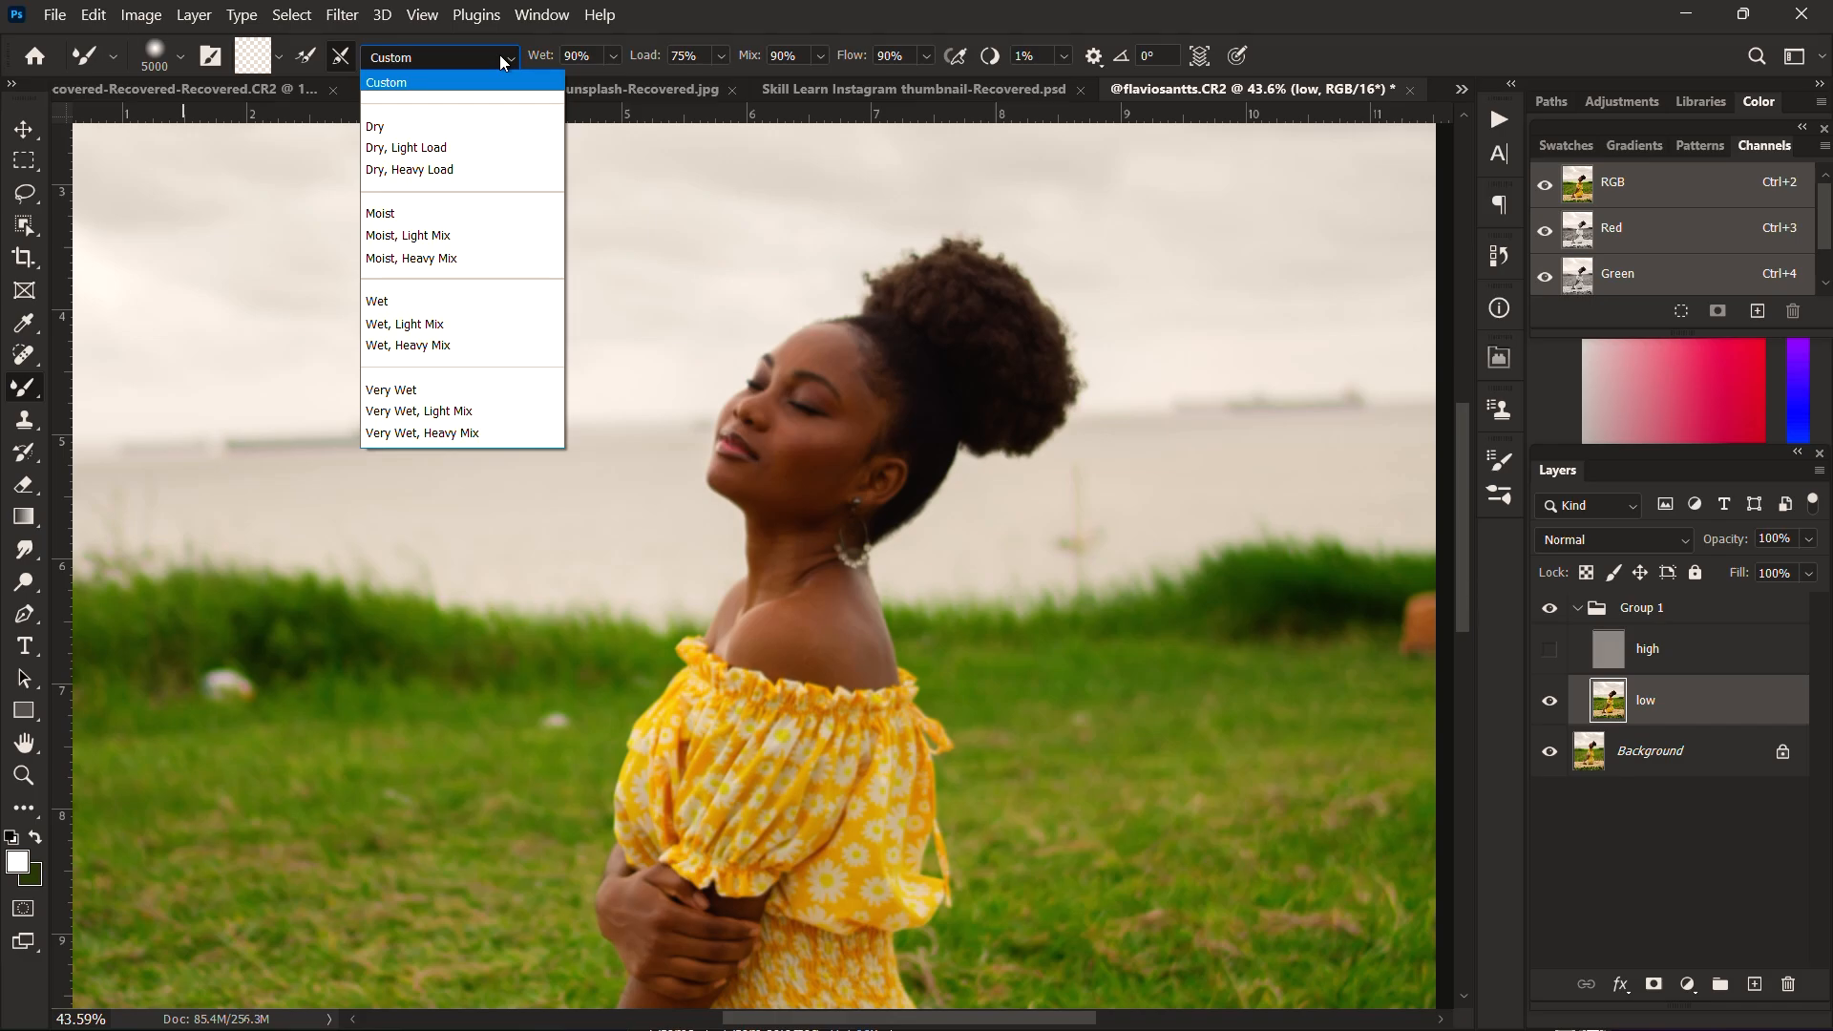
click(500, 54)
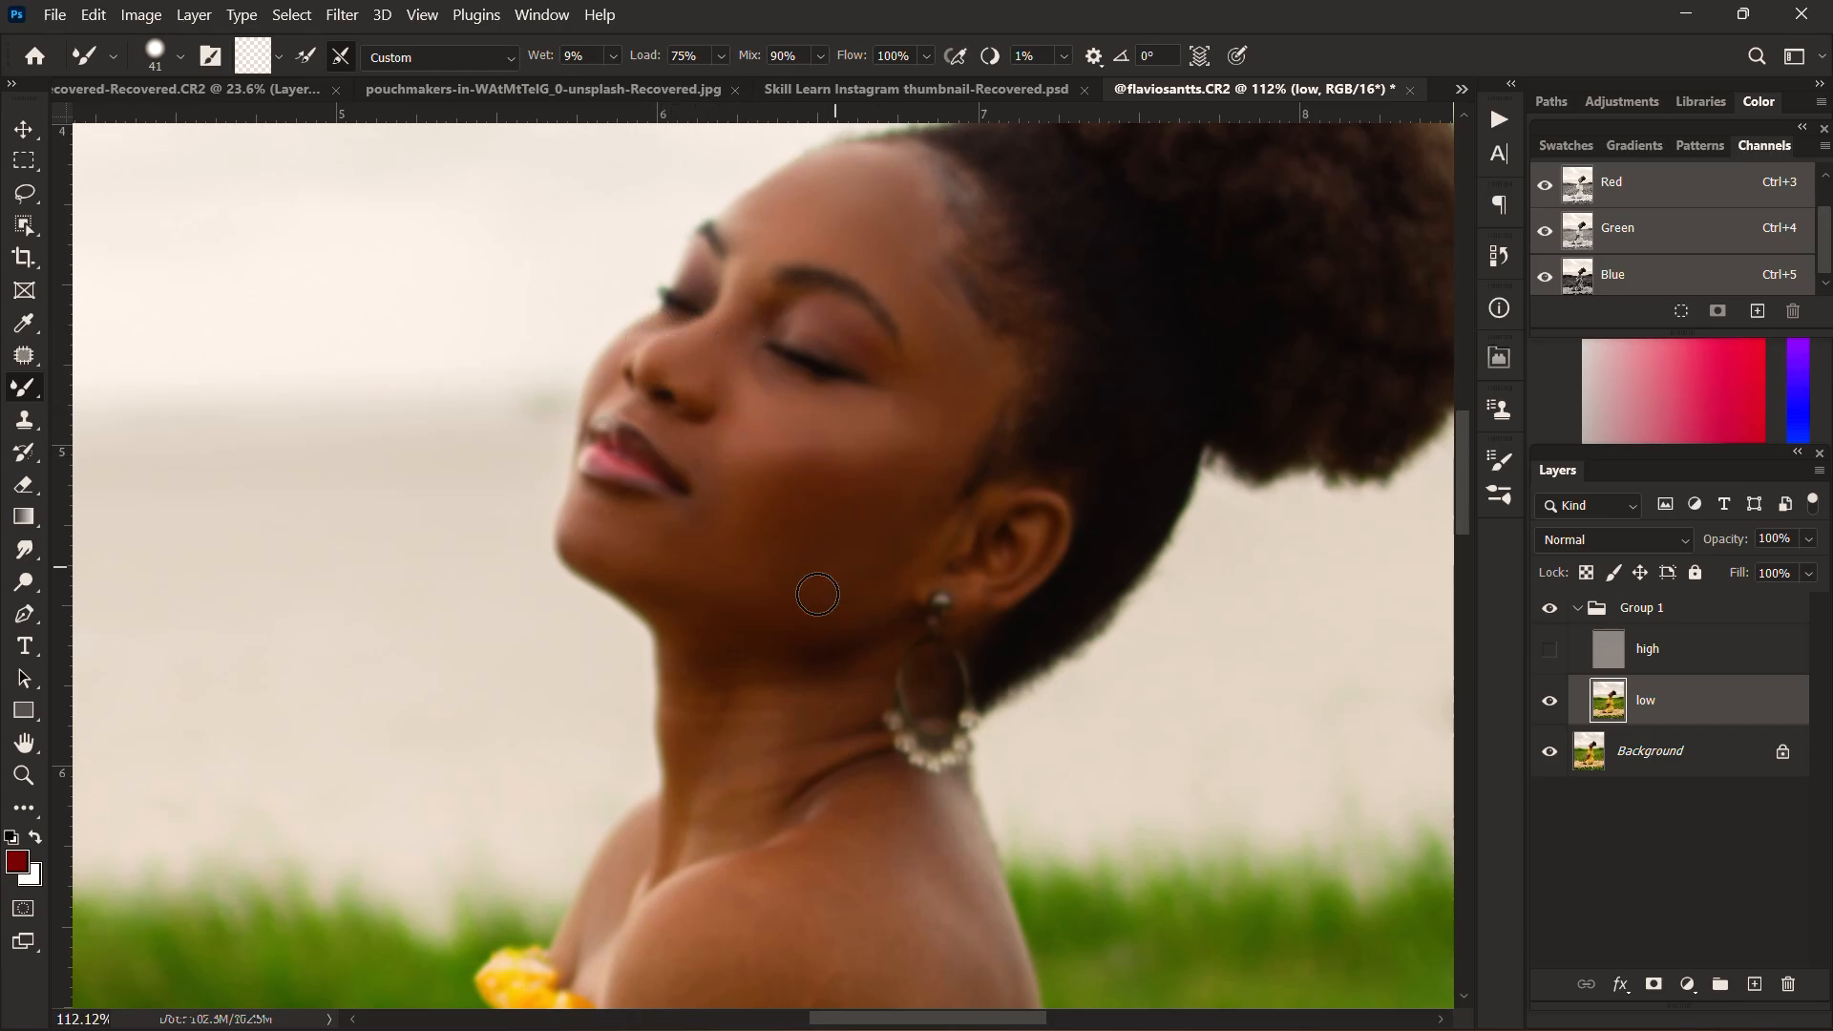
Step: Compare the smoothed face with and without the texture of the high layer, leaving that layer hidden
scroll(817, 595, up, 2)
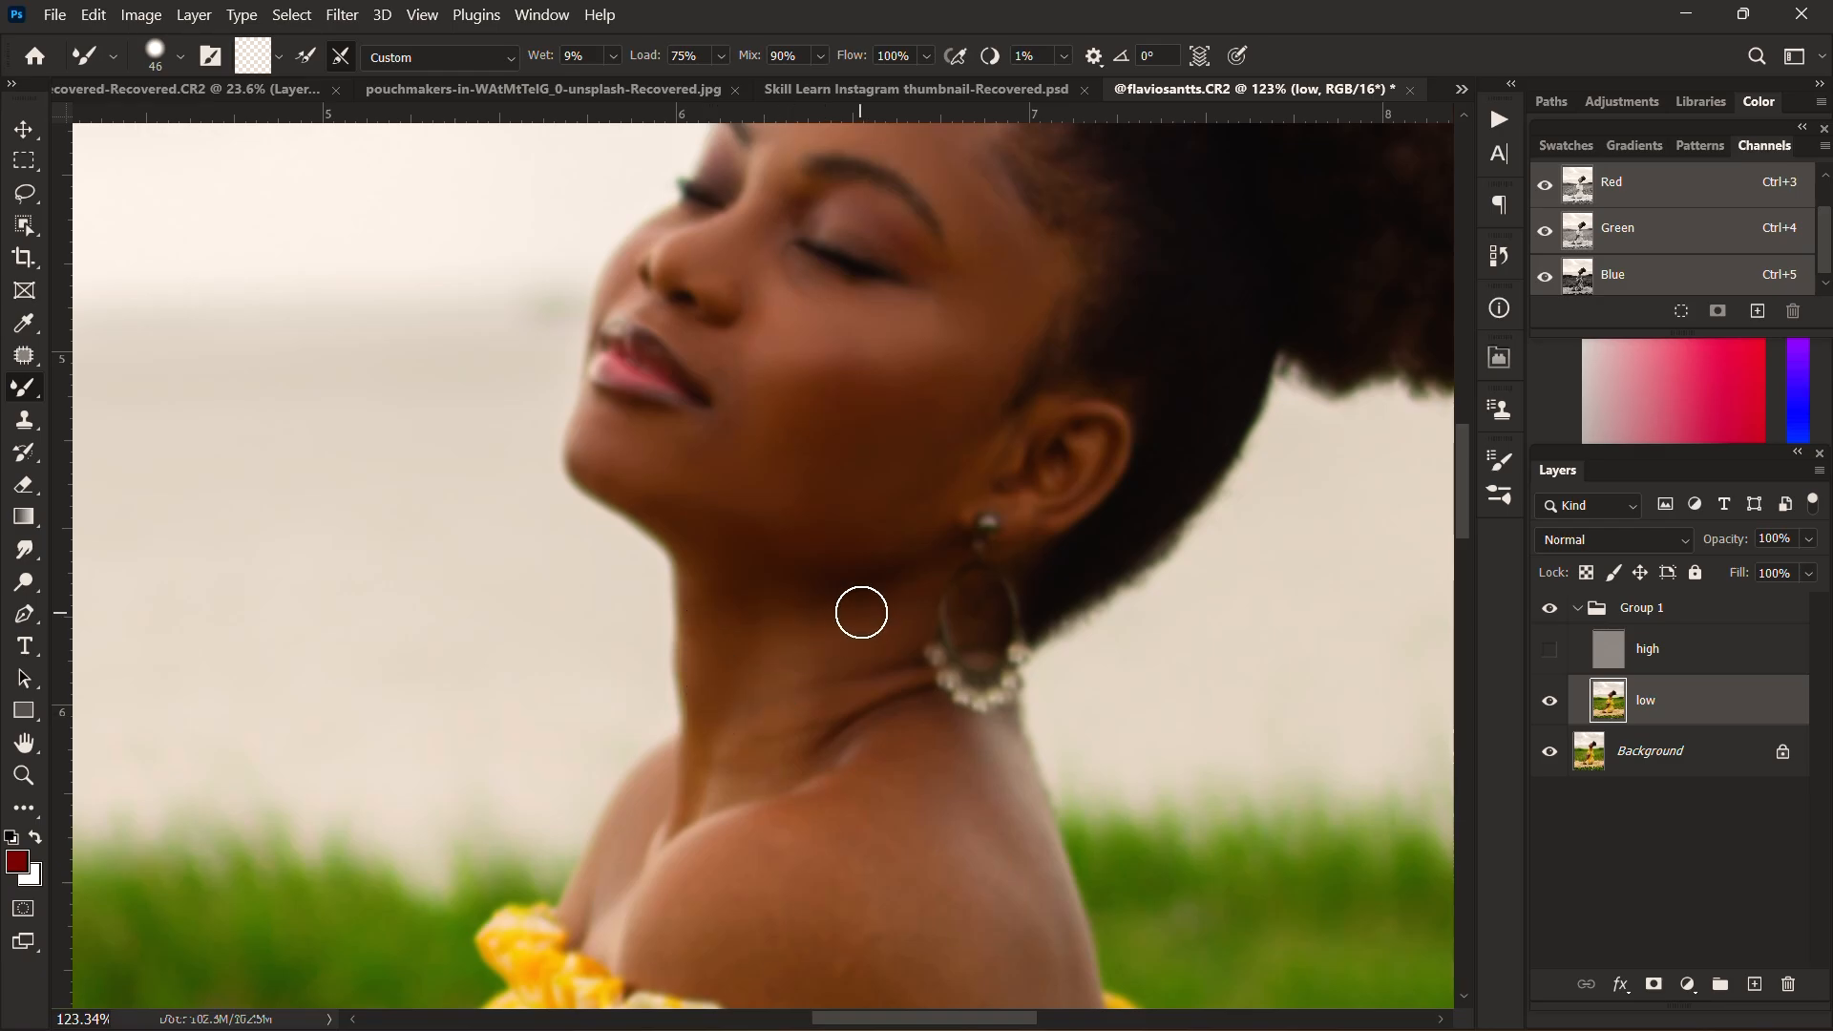
click(1549, 652)
click(1551, 652)
click(1550, 652)
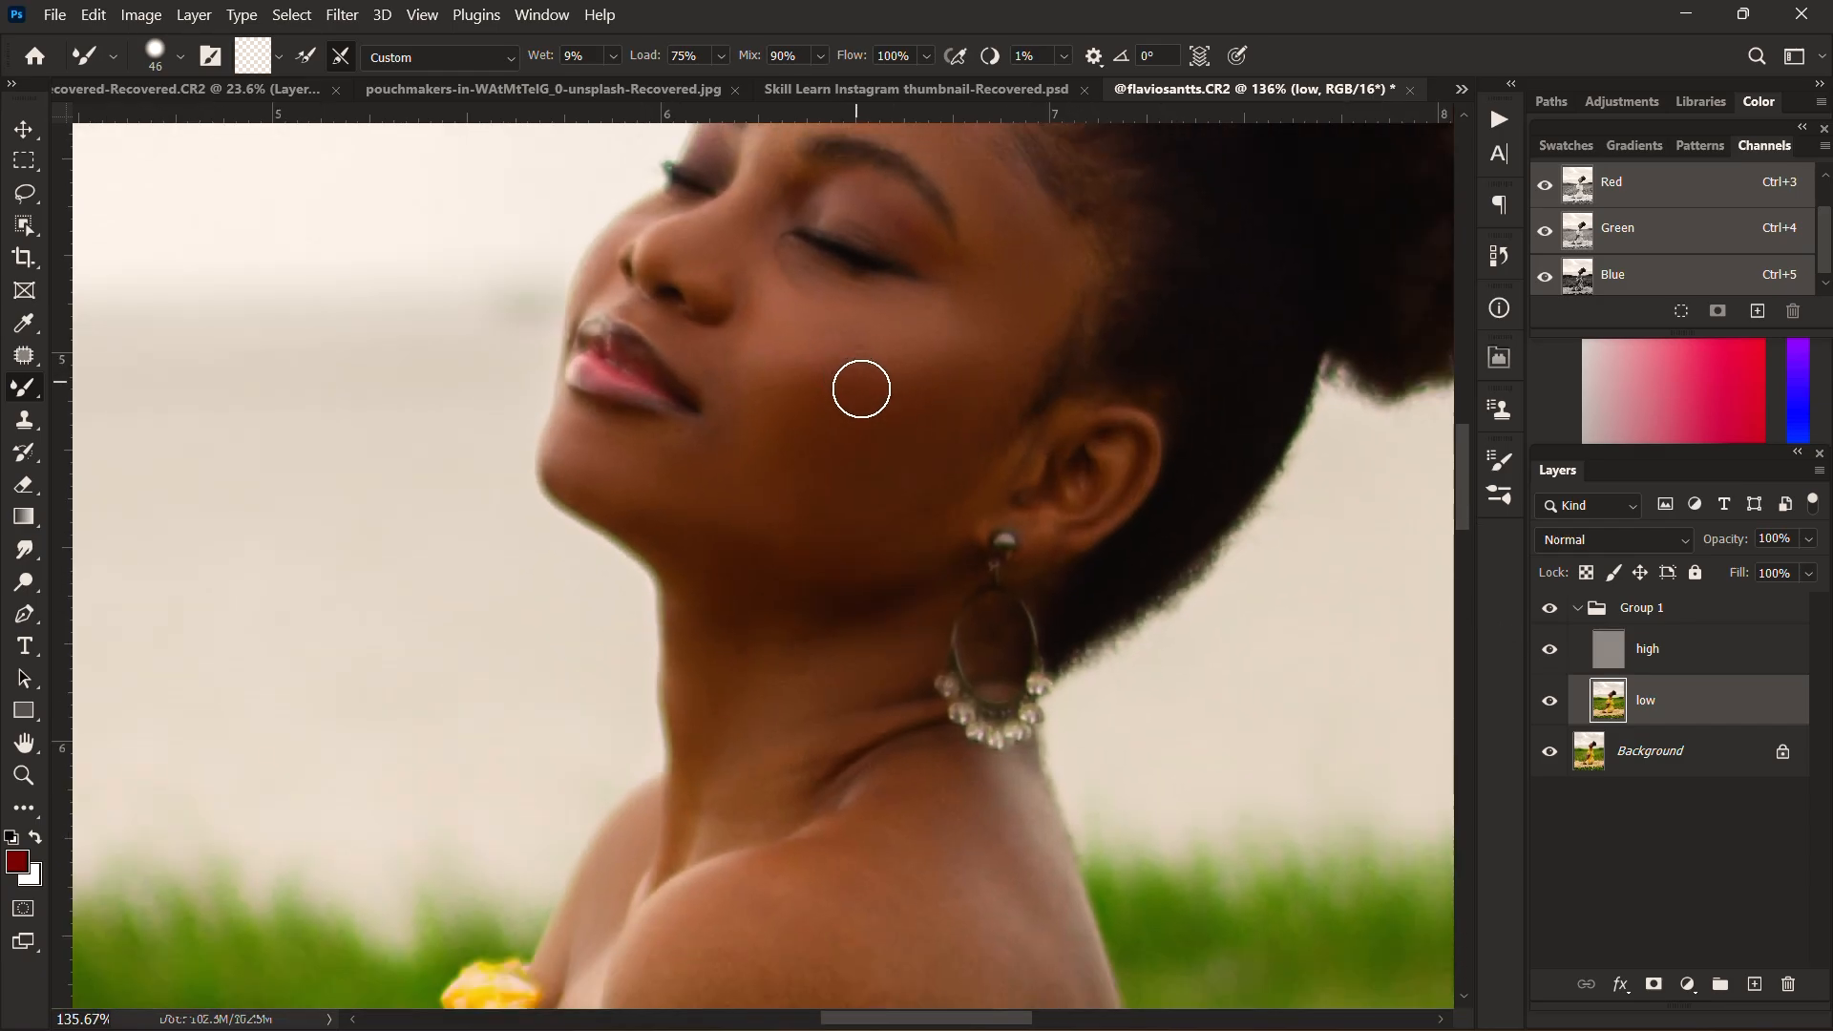
click(1551, 652)
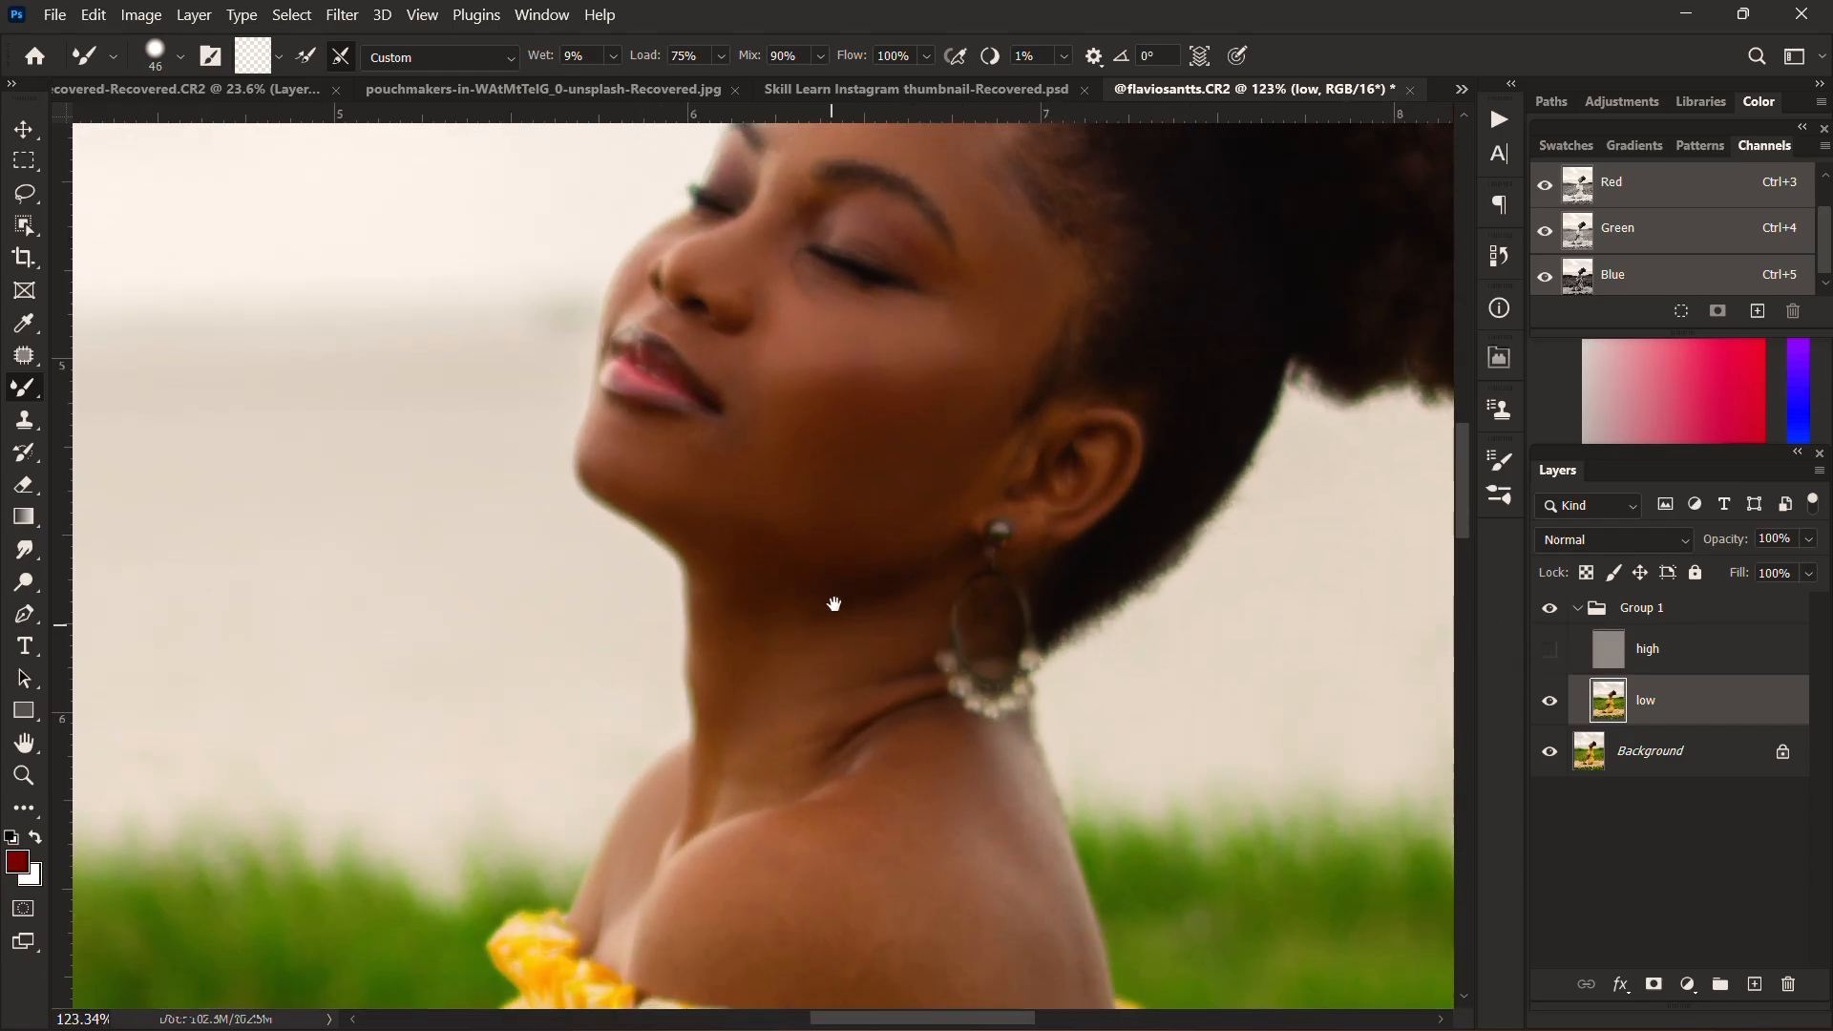
Step: Enlarge the Mixer Brush to 66 px and blend the uneven skin tones across the woman's shoulder
scroll(872, 630, down, 3)
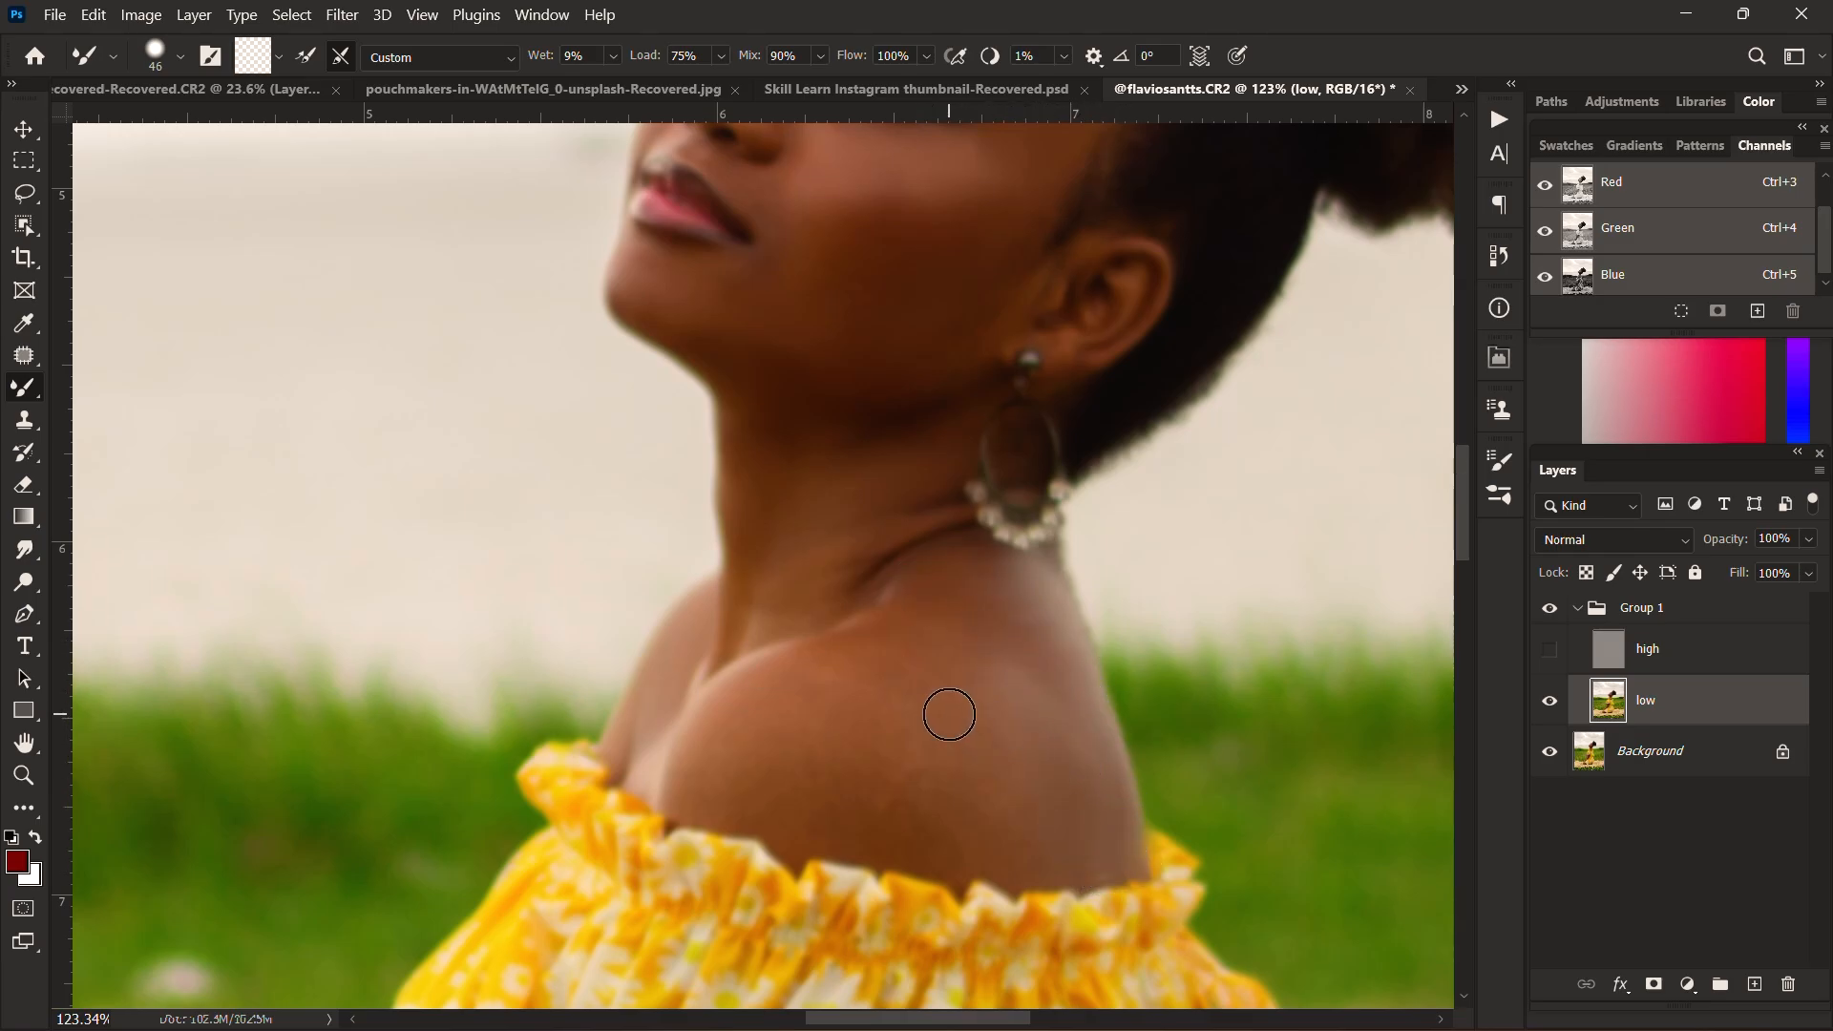
key(bracketright)
key(bracketright)
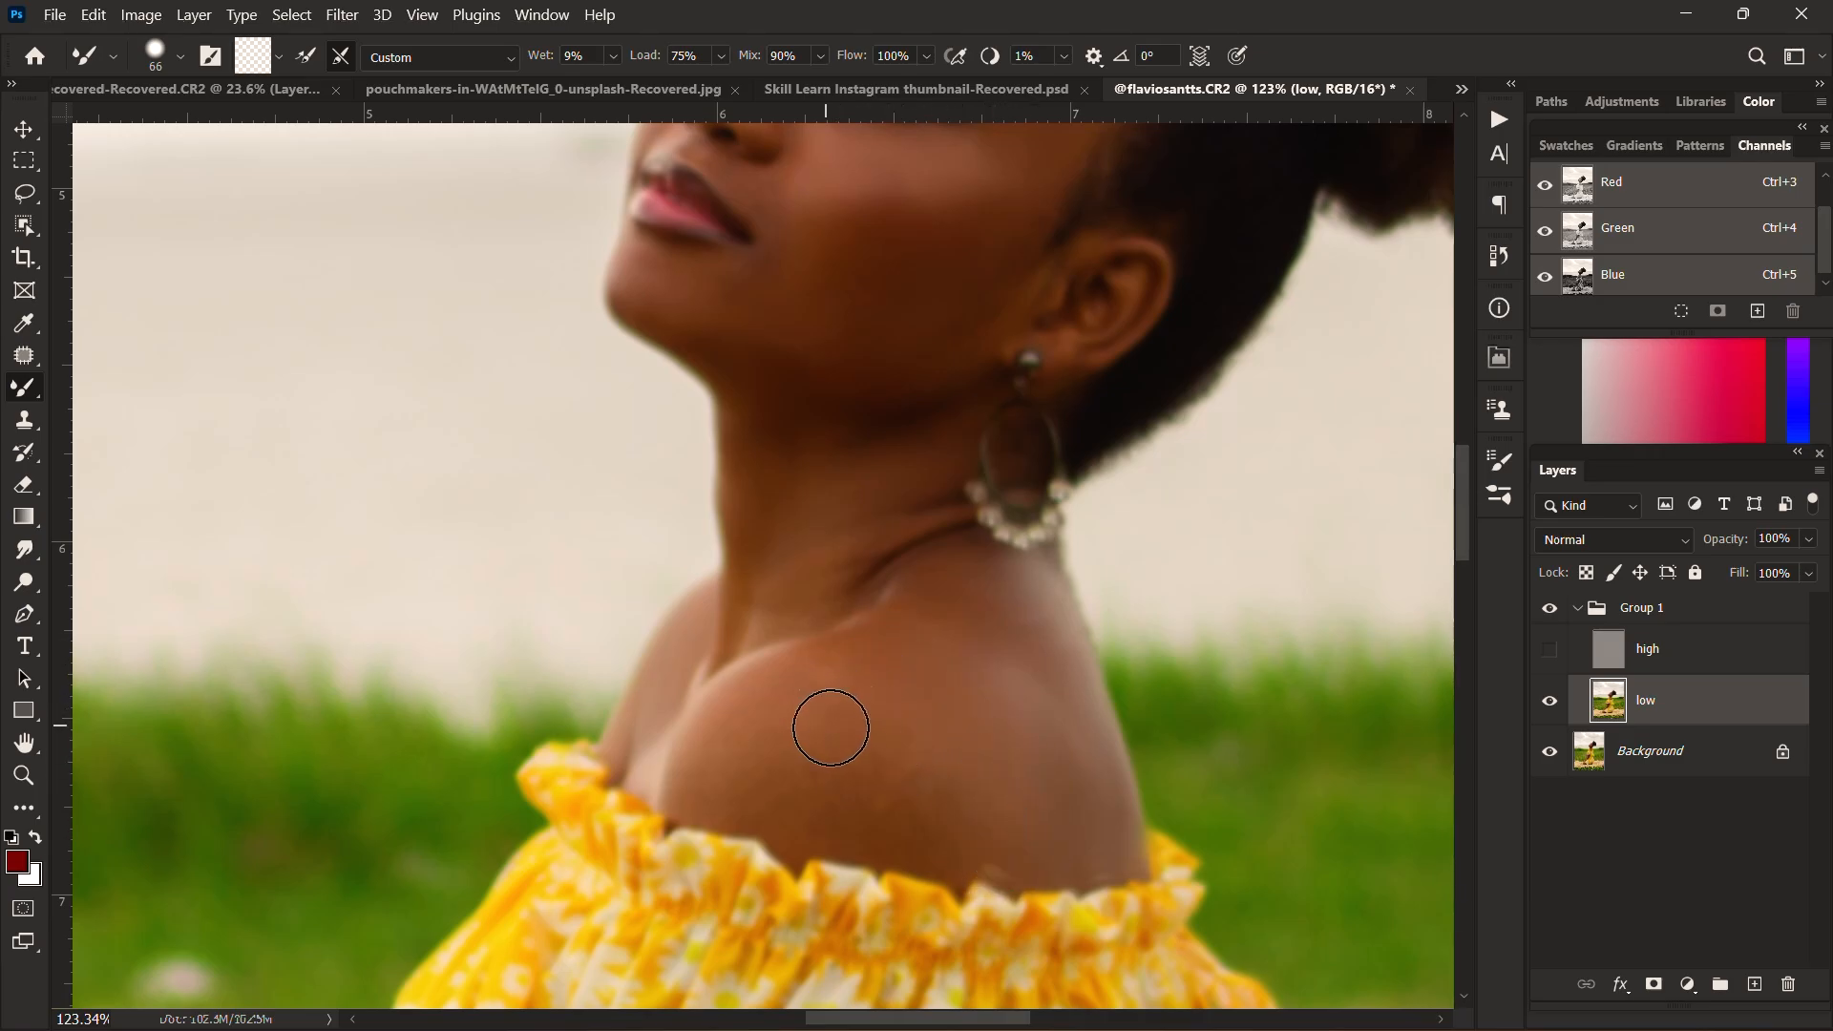
mouse_move(831, 755)
mouse_down()
mouse_move(933, 790)
mouse_move(937, 841)
mouse_move(975, 874)
mouse_move(802, 816)
mouse_up()
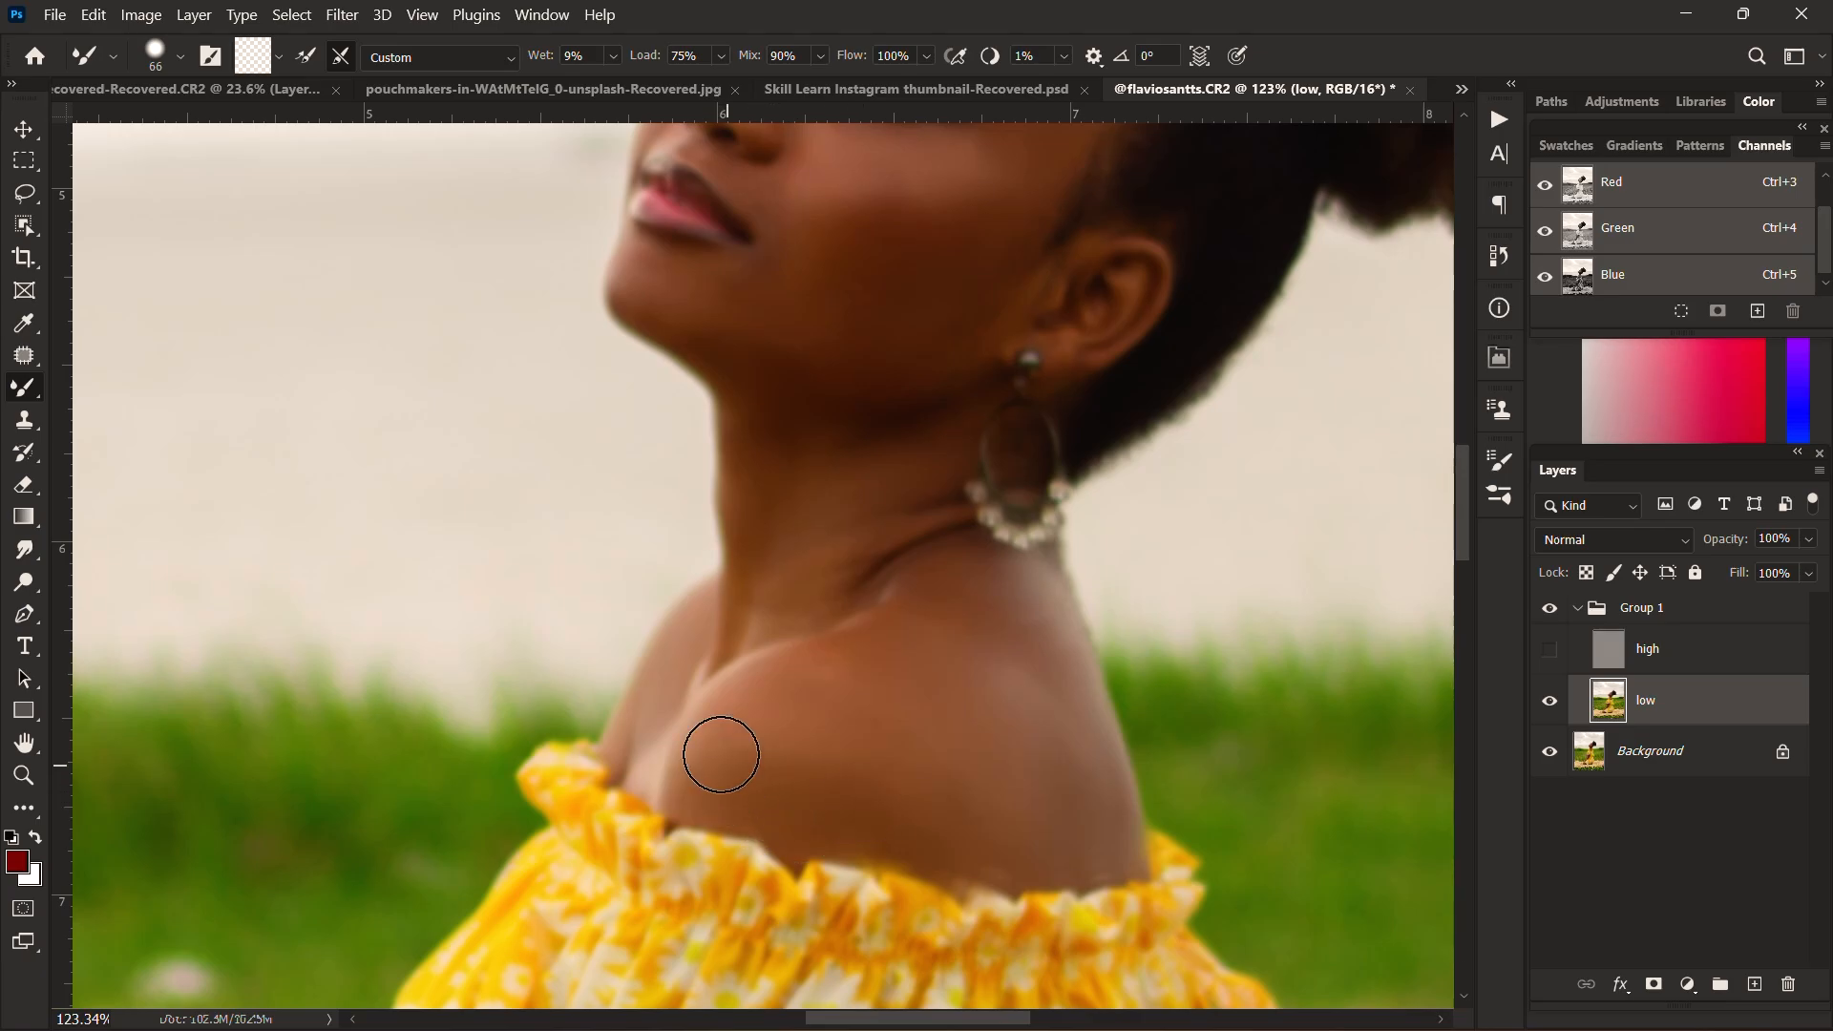
Step: Smooth the skin above the dress neckline and around the base of the neck, enlarging the Mixer Brush to 98 px
scroll(887, 739, down, 3)
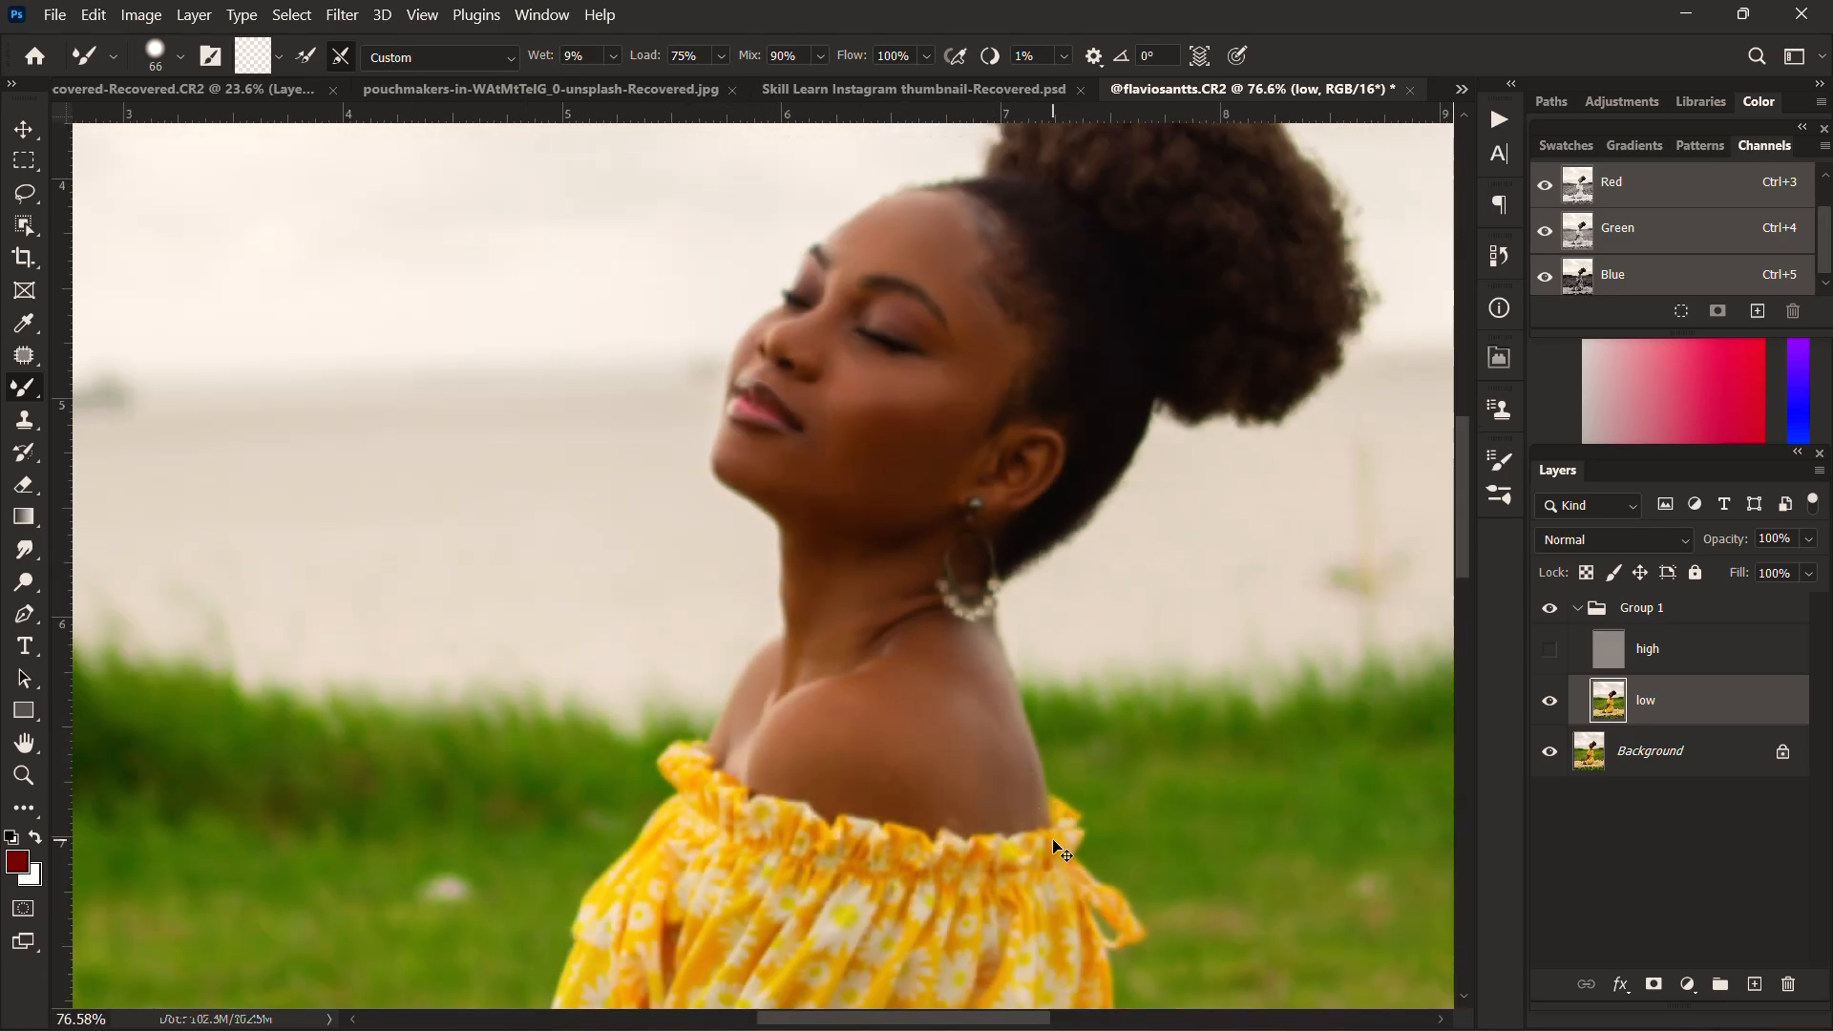
scroll(1041, 814, down, 1)
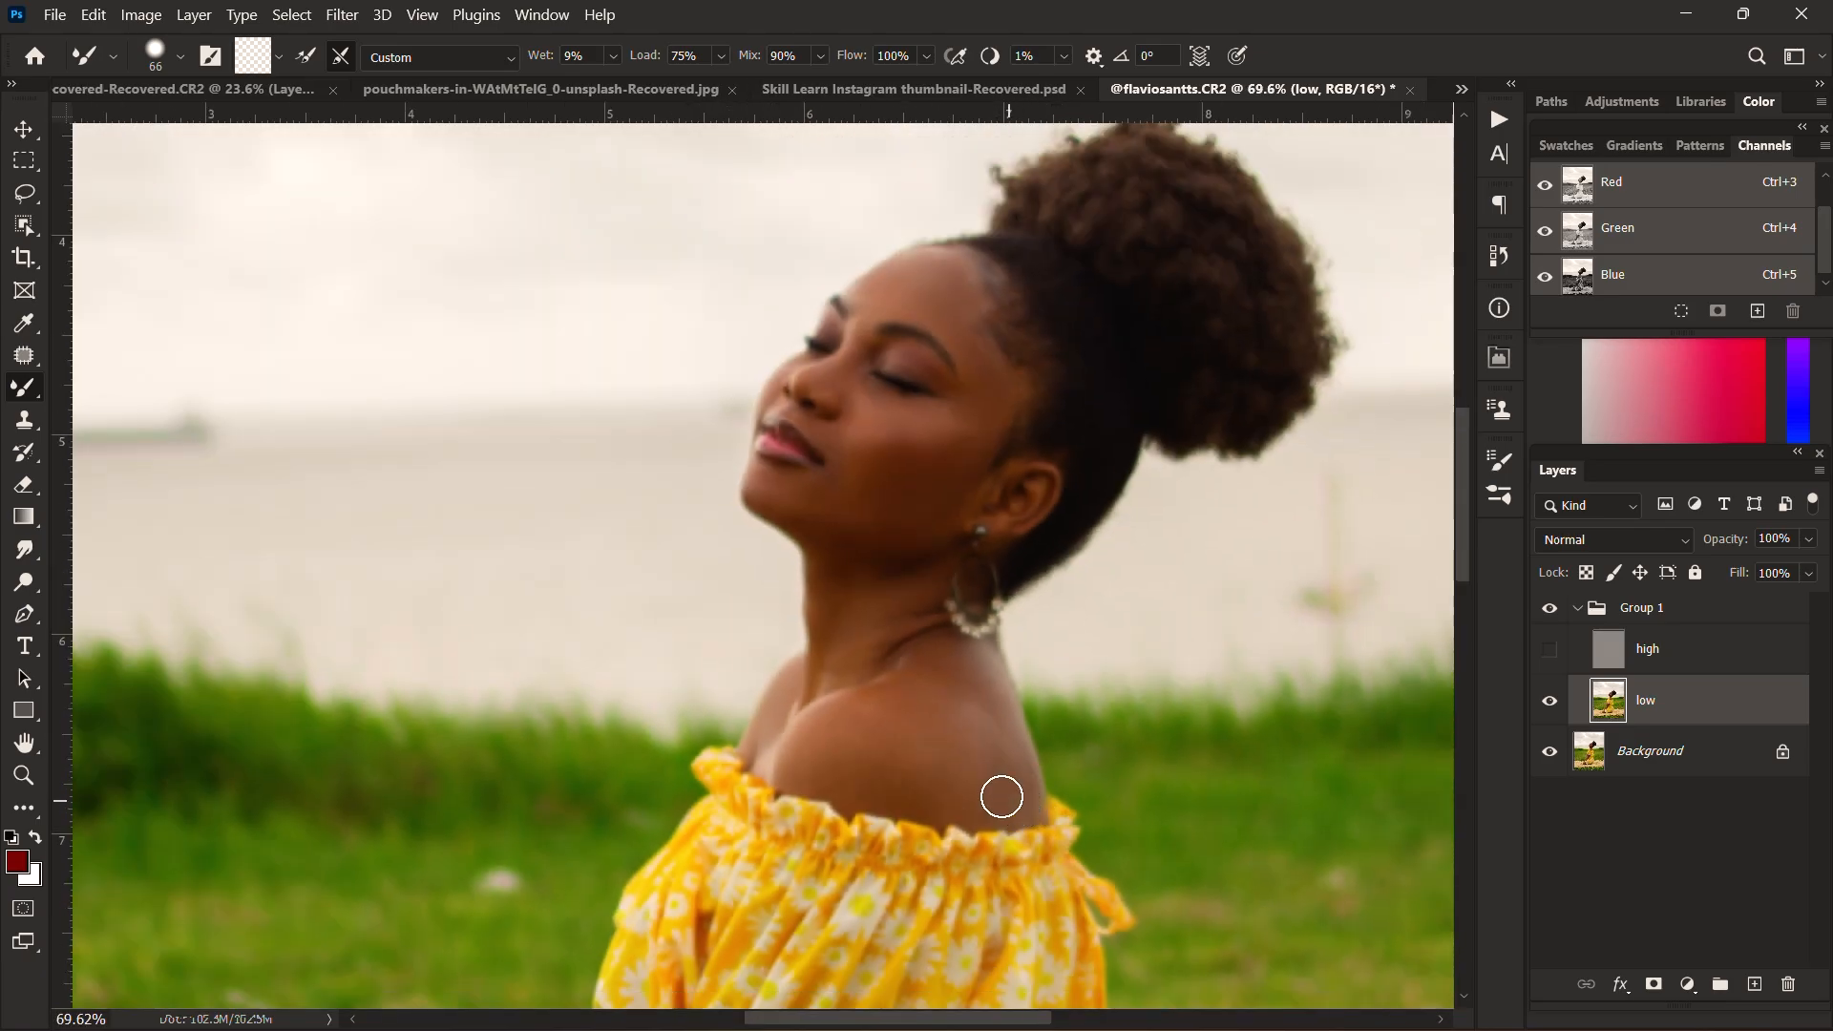
scroll(988, 759, down, 1)
drag(992, 752, 974, 639)
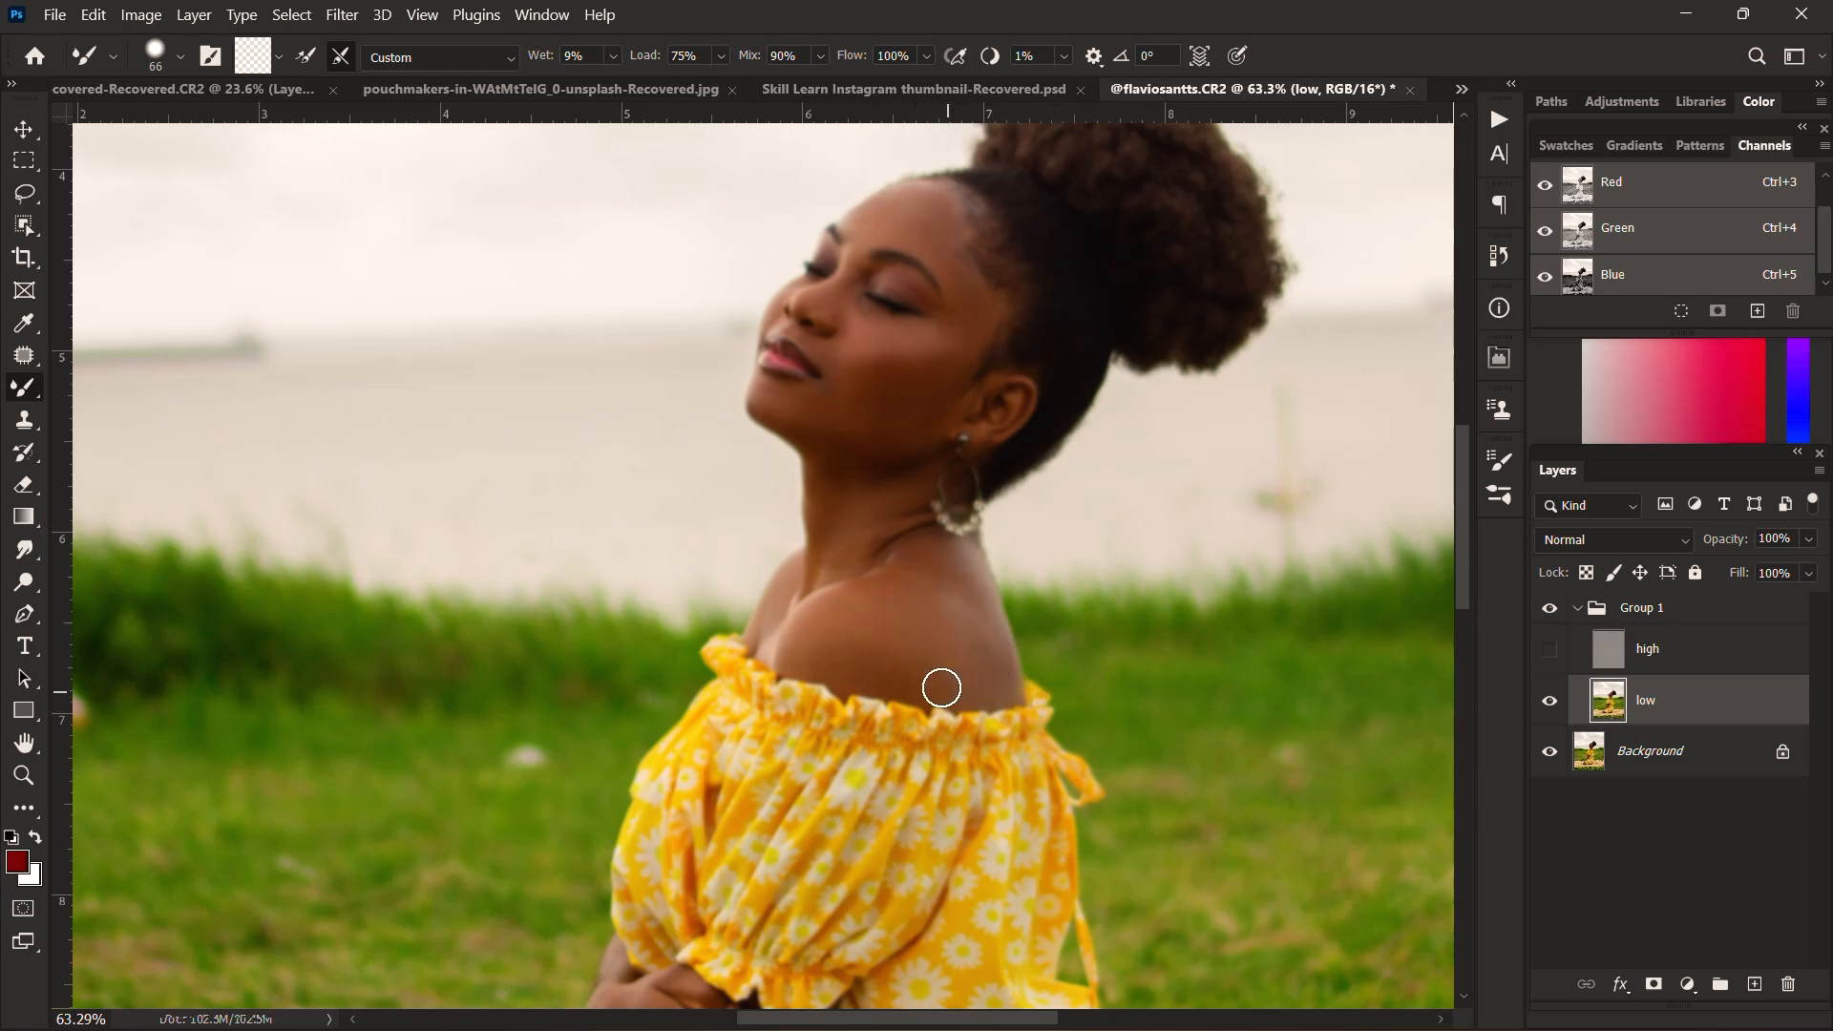
drag(919, 657, 954, 655)
scroll(770, 598, up, 1)
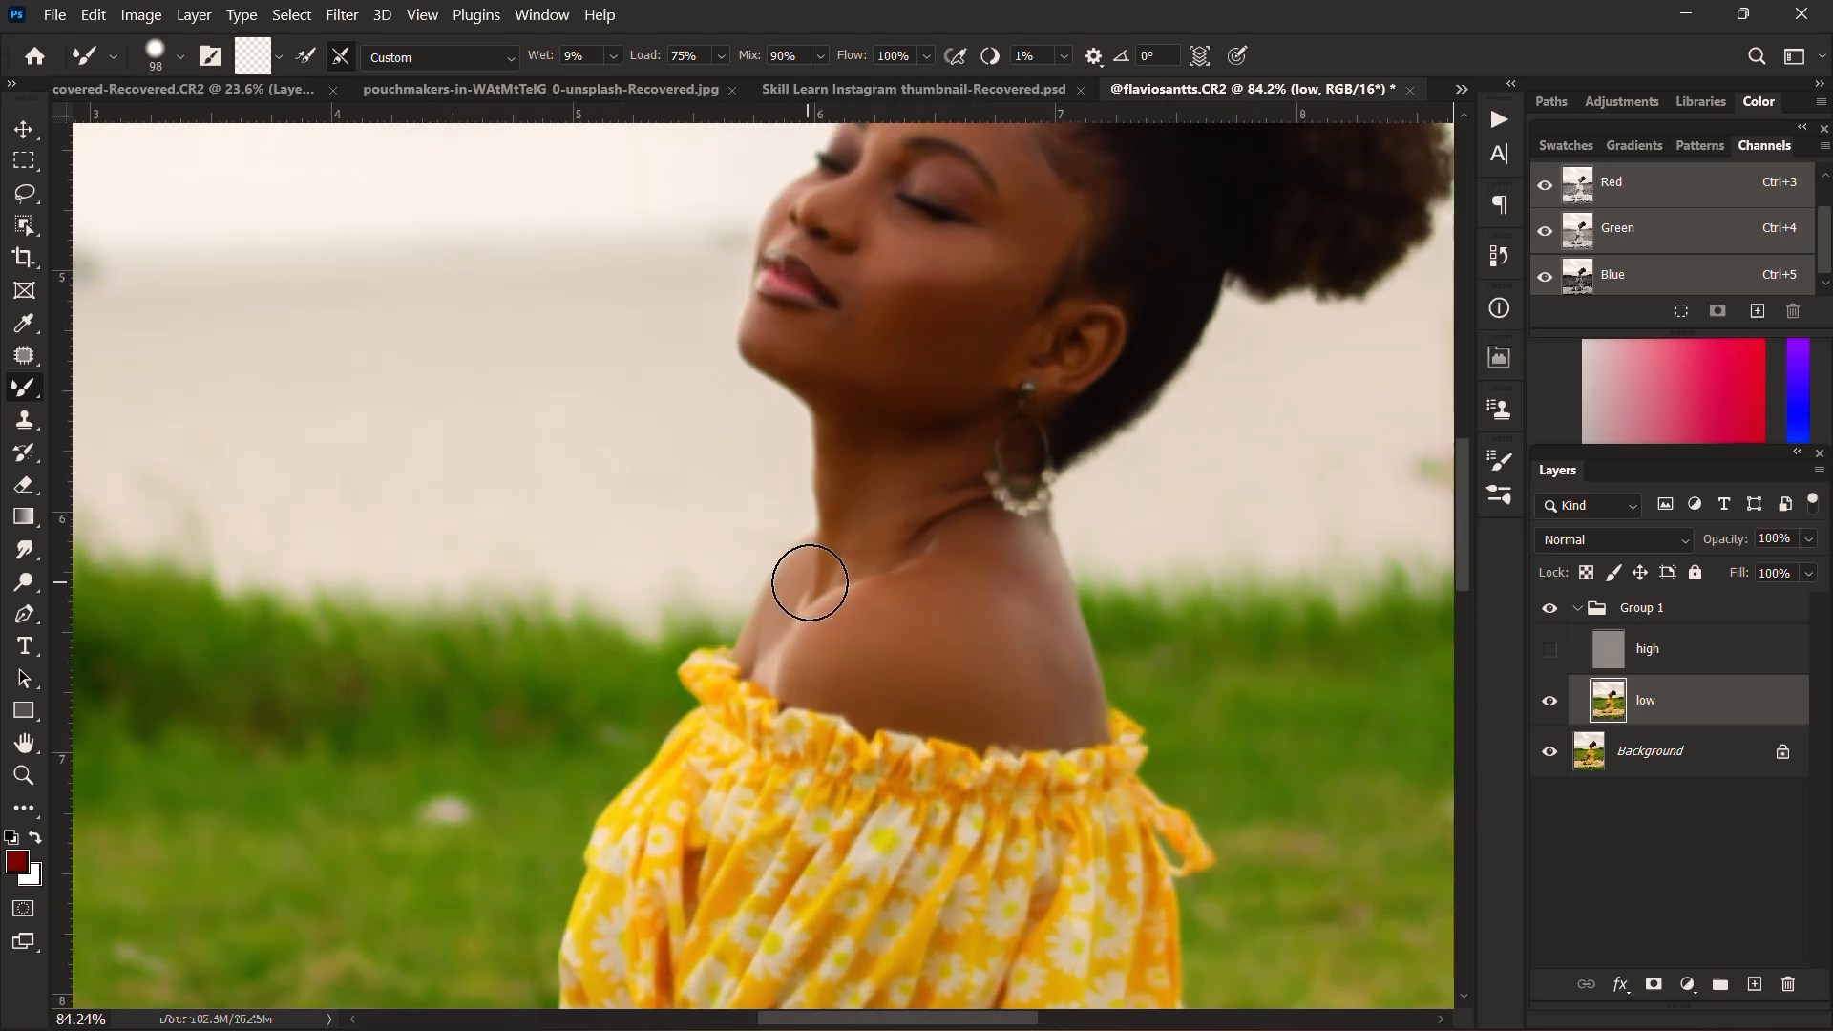
drag(855, 516, 829, 518)
Step: Blend the skin tones on the hand clasping the arm with Mixer Brush strokes up to 89 px wide
scroll(754, 669, down, 3)
scroll(716, 637, up, 3)
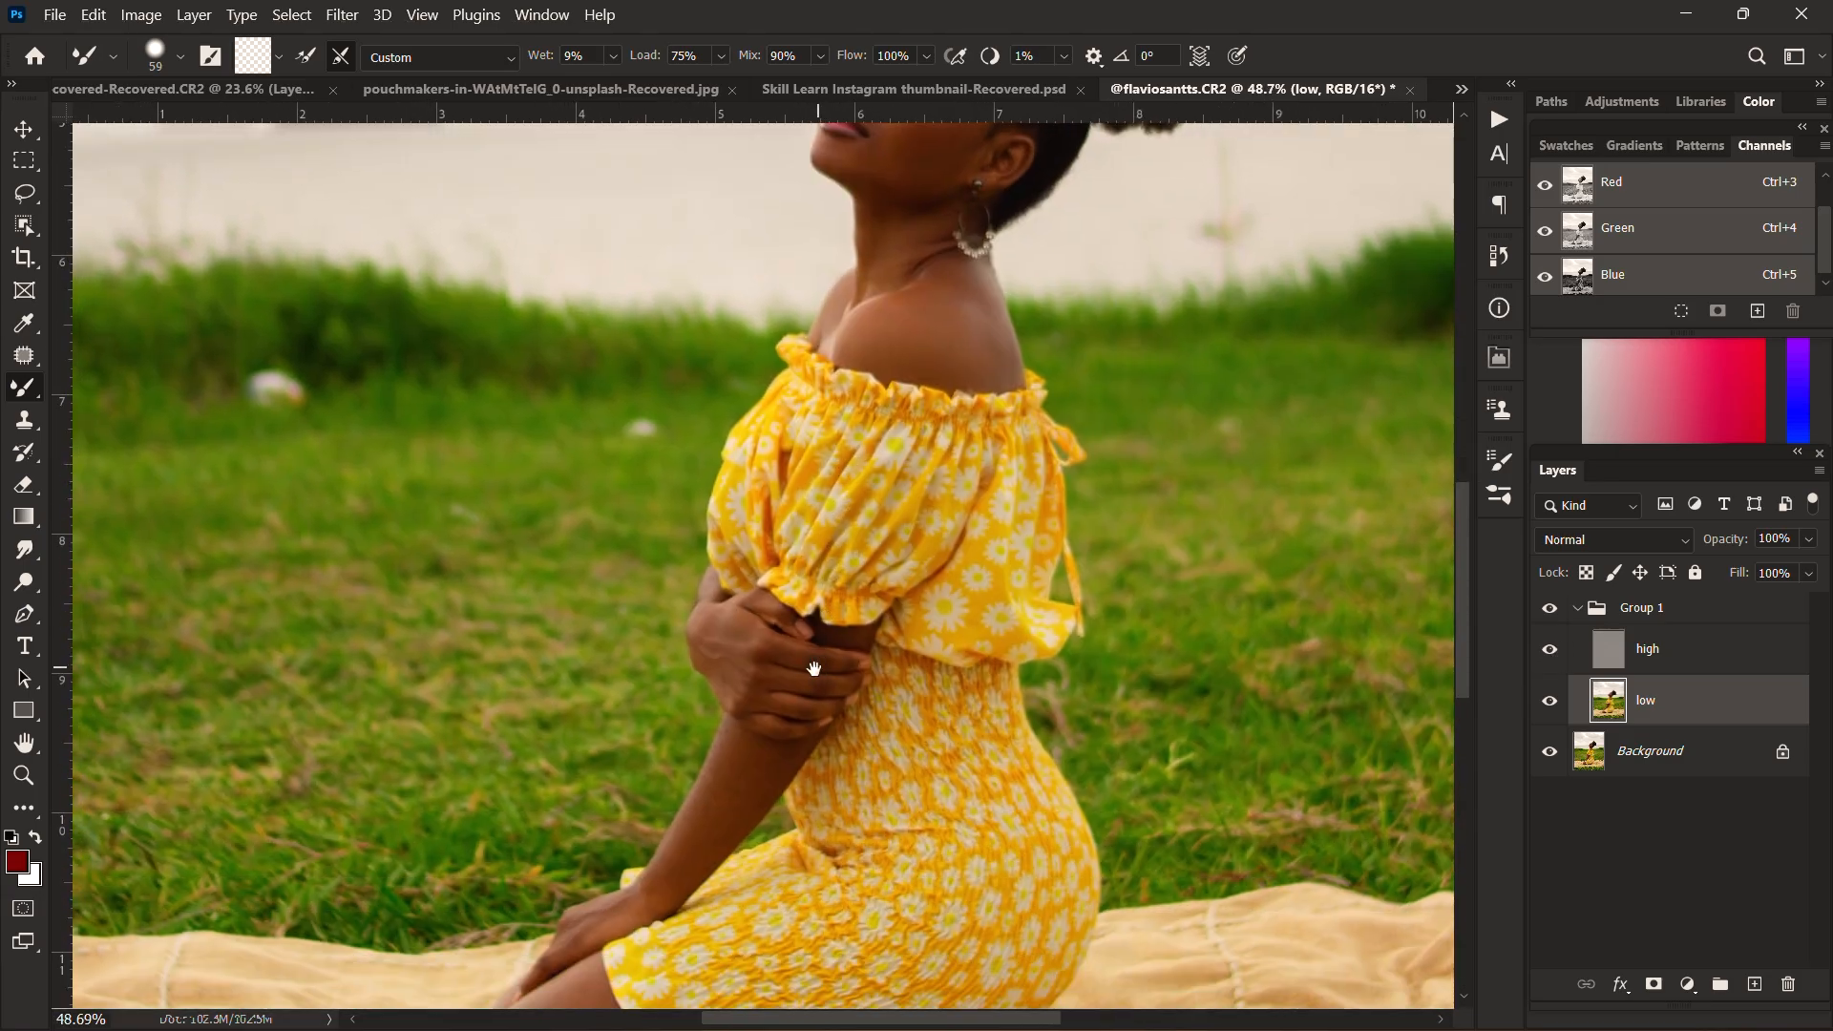
scroll(716, 637, up, 1)
drag(616, 655, 660, 530)
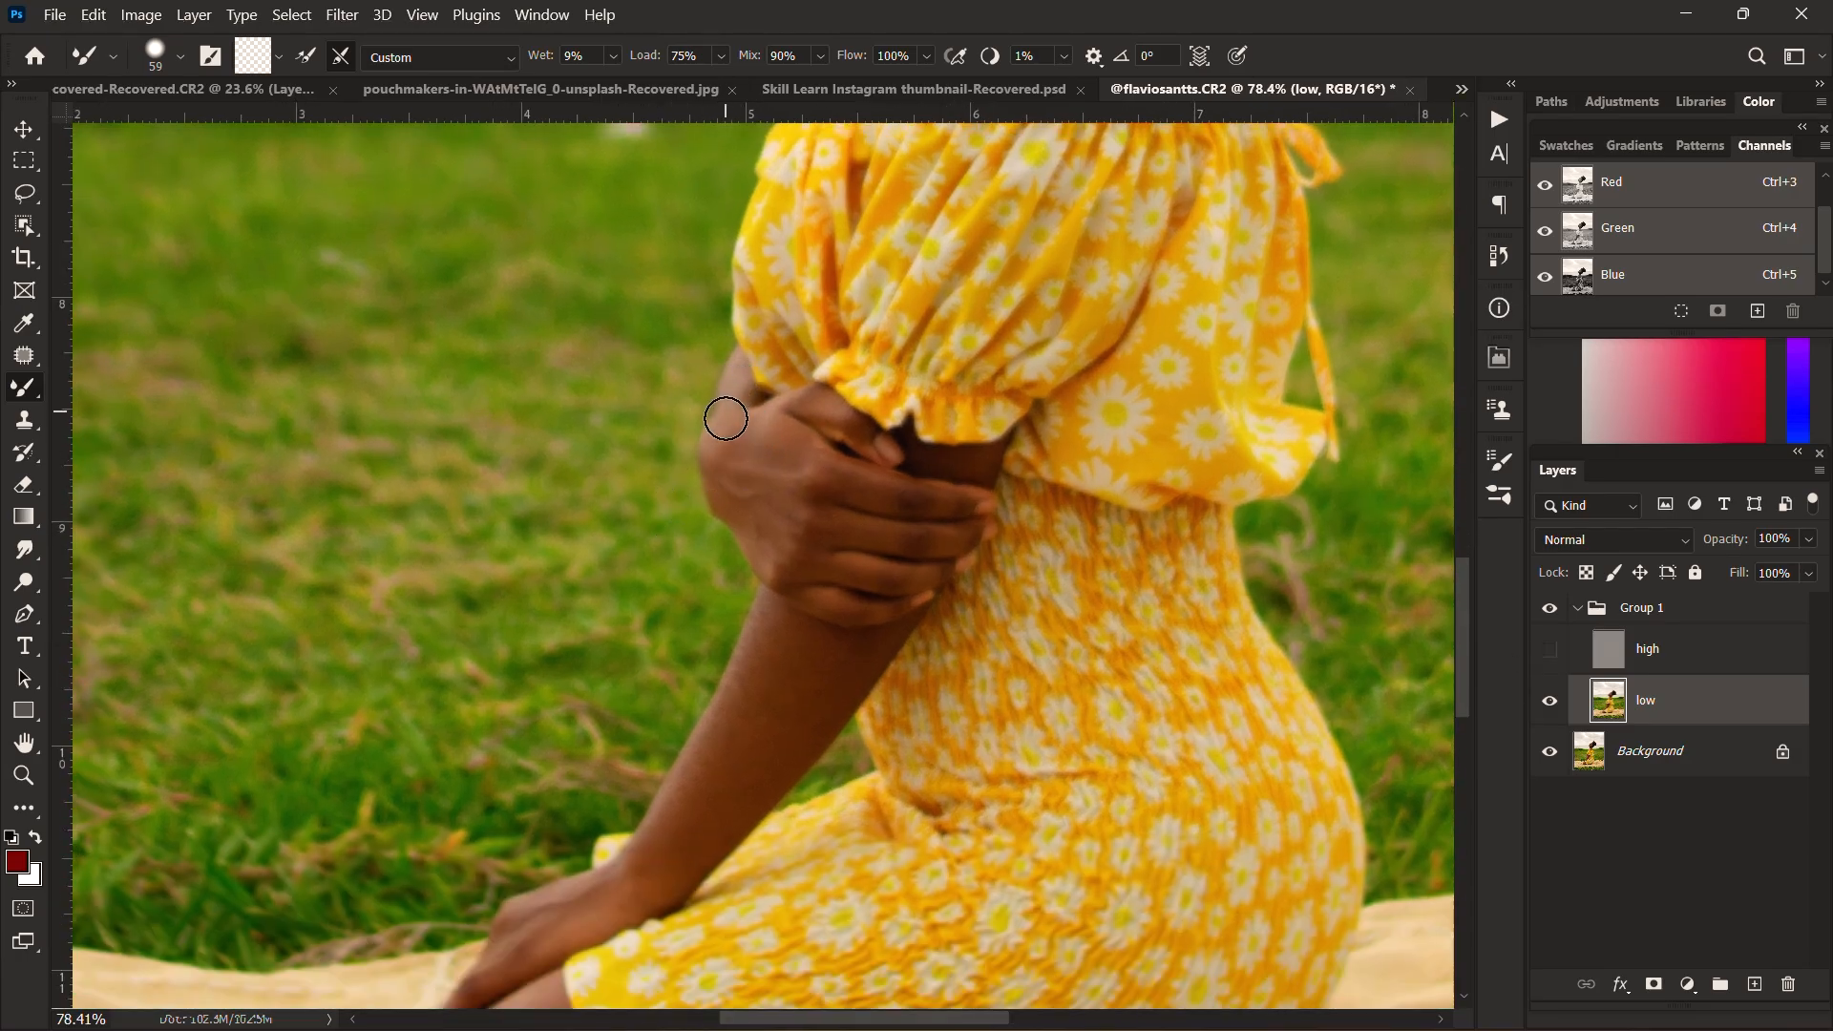
mouse_move(767, 462)
mouse_down()
mouse_move(776, 516)
mouse_move(822, 493)
mouse_up()
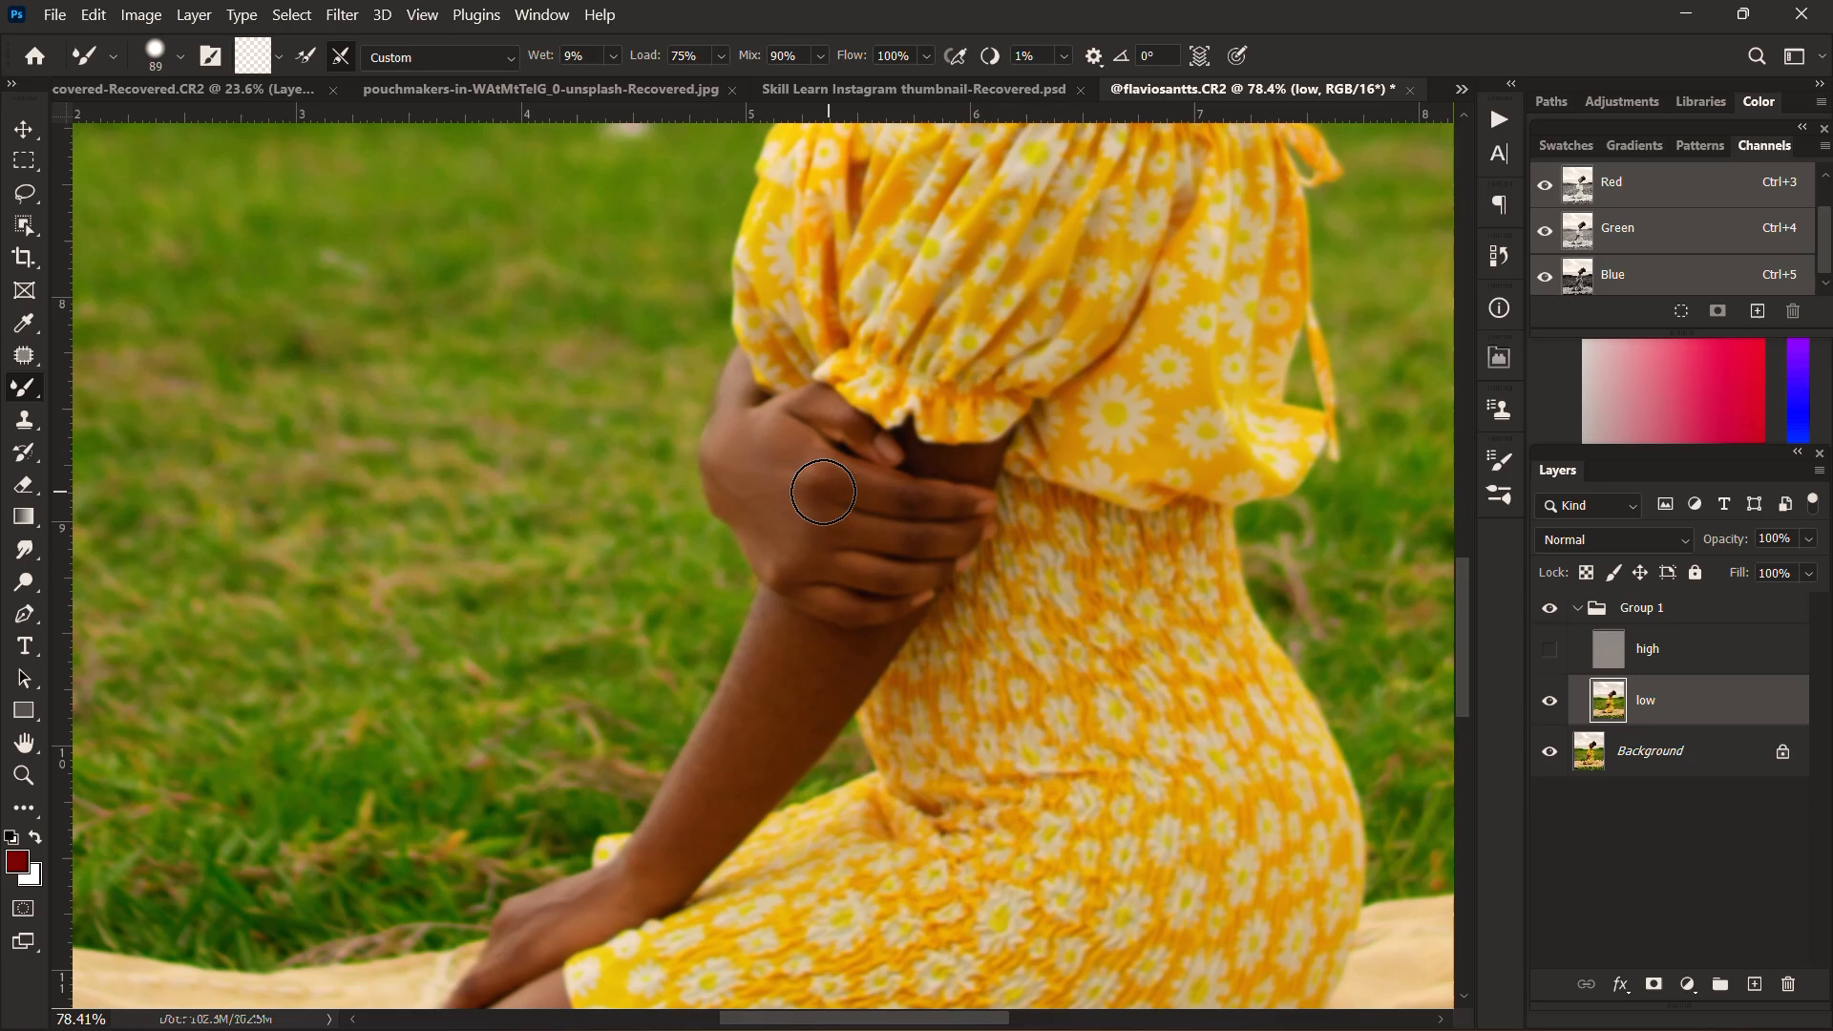
drag(890, 578, 833, 460)
mouse_move(886, 389)
mouse_down()
mouse_move(787, 385)
mouse_move(749, 437)
mouse_move(850, 463)
mouse_move(834, 483)
mouse_up()
drag(764, 536, 779, 379)
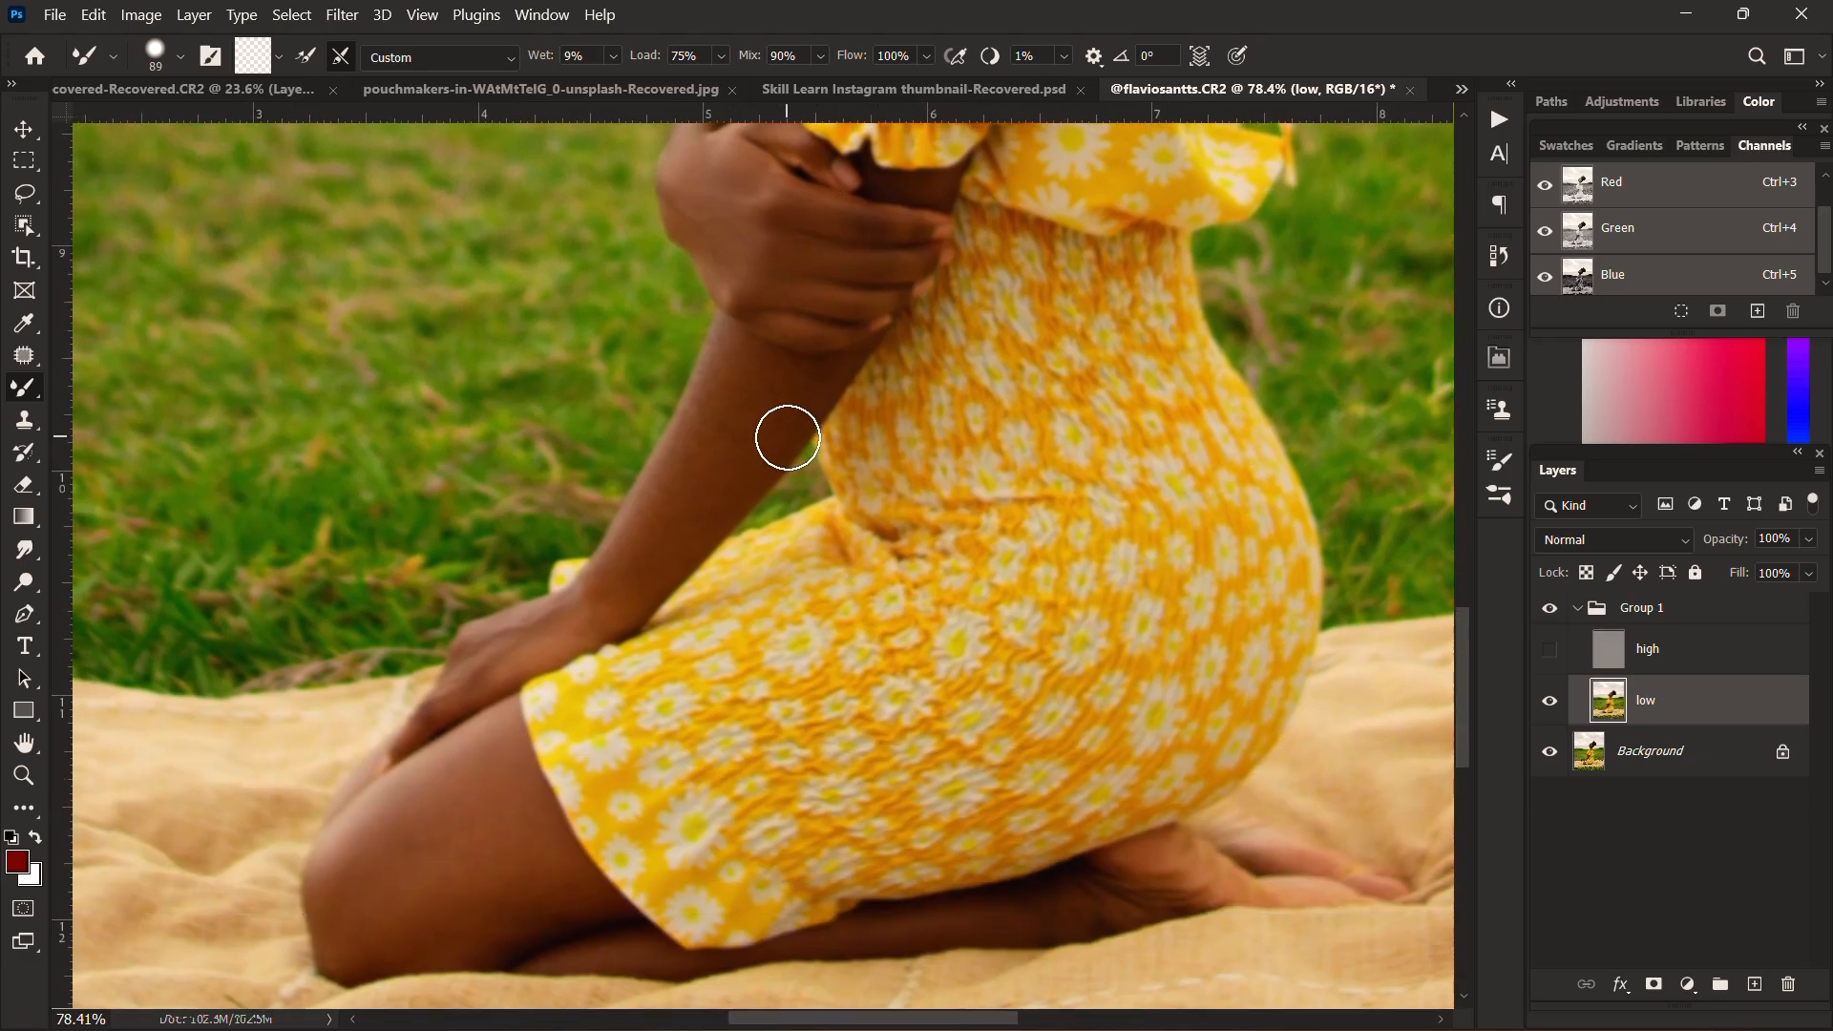
Step: Undo the last Mixer Brush stroke and blend the skin tones along the fingers, forearm, resting hand and kneeling leg
key(ctrl+z)
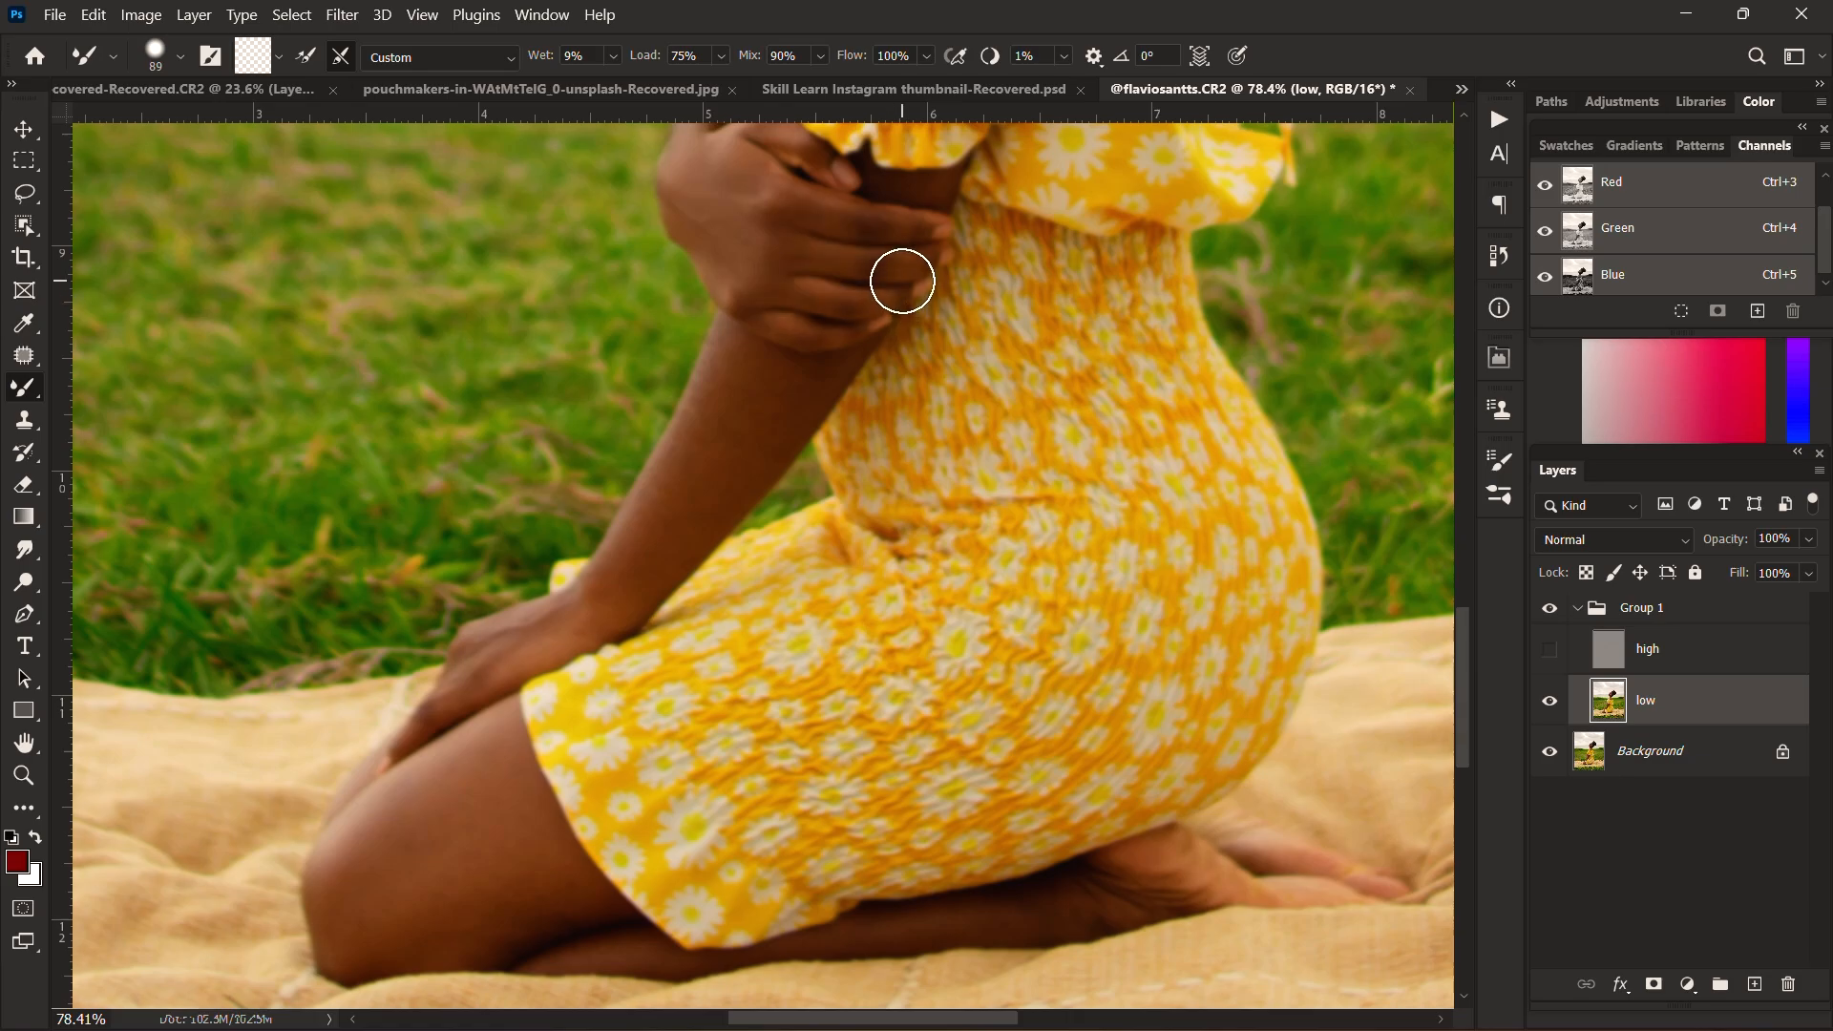
drag(898, 253, 884, 253)
mouse_move(762, 409)
mouse_down()
mouse_move(789, 408)
mouse_move(751, 409)
mouse_move(650, 524)
mouse_up()
mouse_move(800, 376)
mouse_down()
mouse_move(638, 567)
mouse_move(532, 624)
mouse_up()
drag(625, 588, 664, 413)
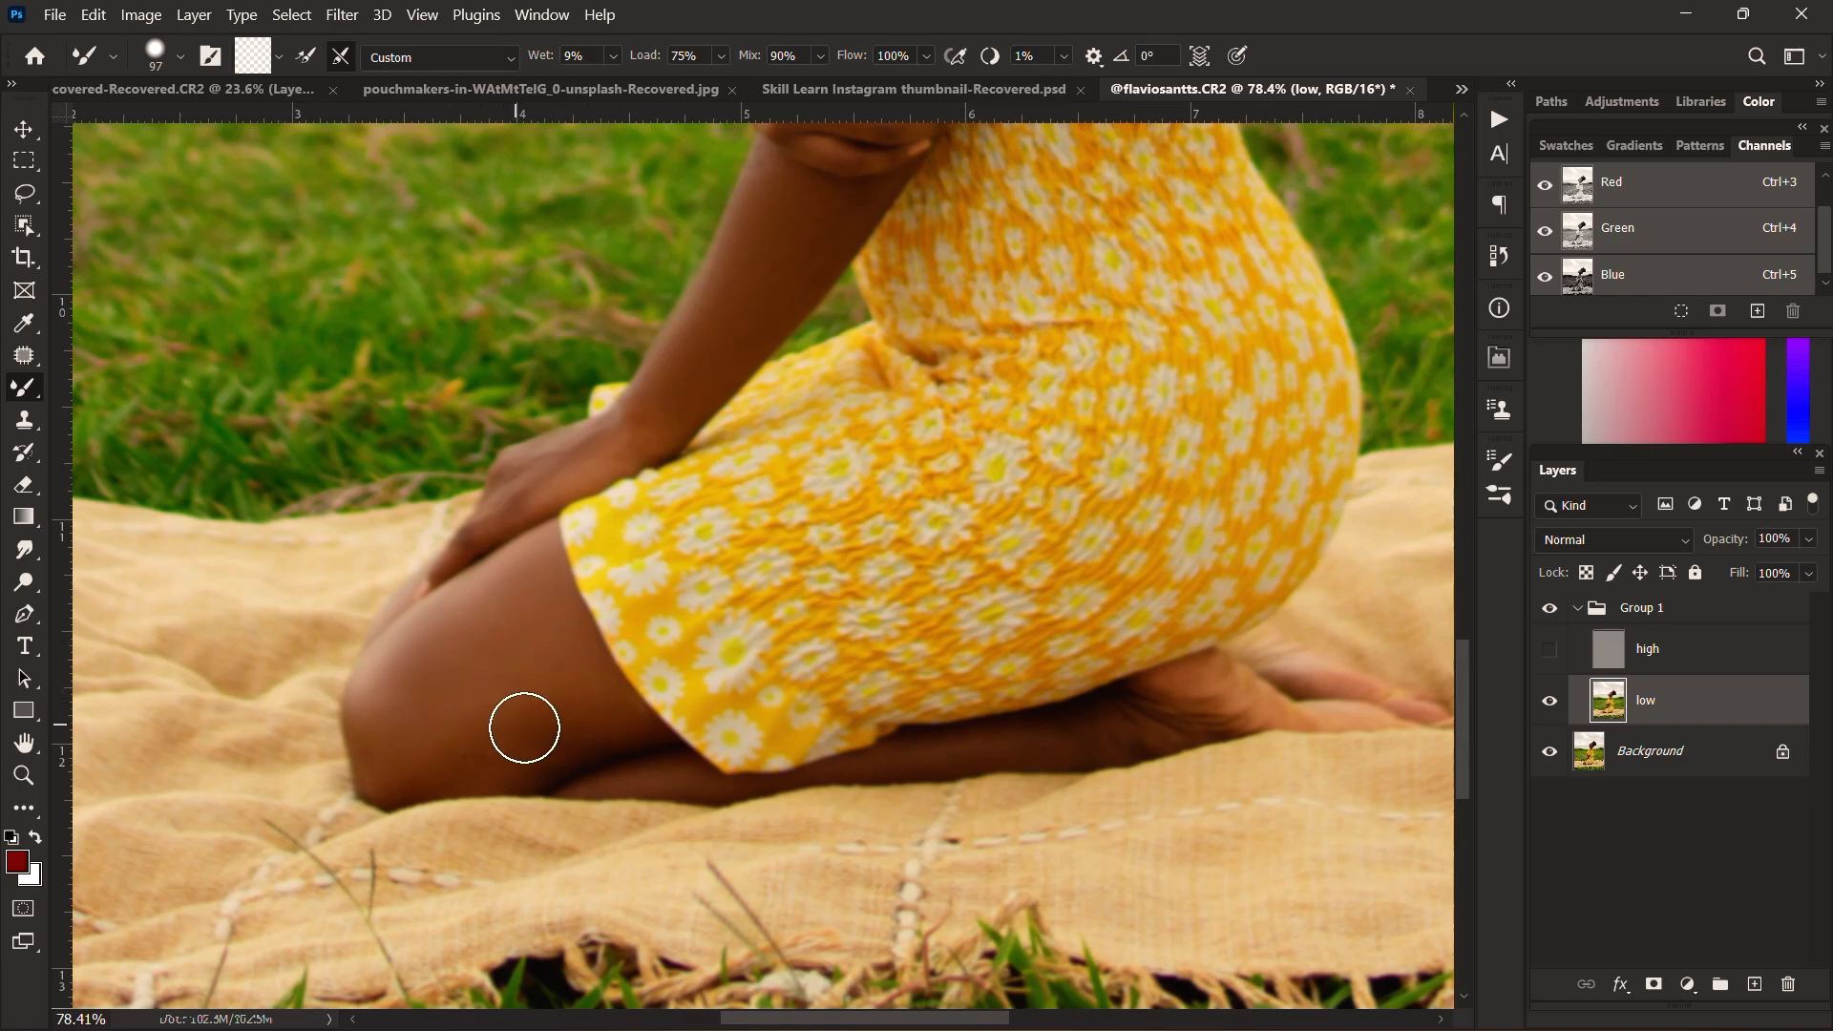
mouse_move(944, 795)
mouse_down()
mouse_move(811, 585)
mouse_move(853, 542)
mouse_up()
scroll(860, 541, down, 1)
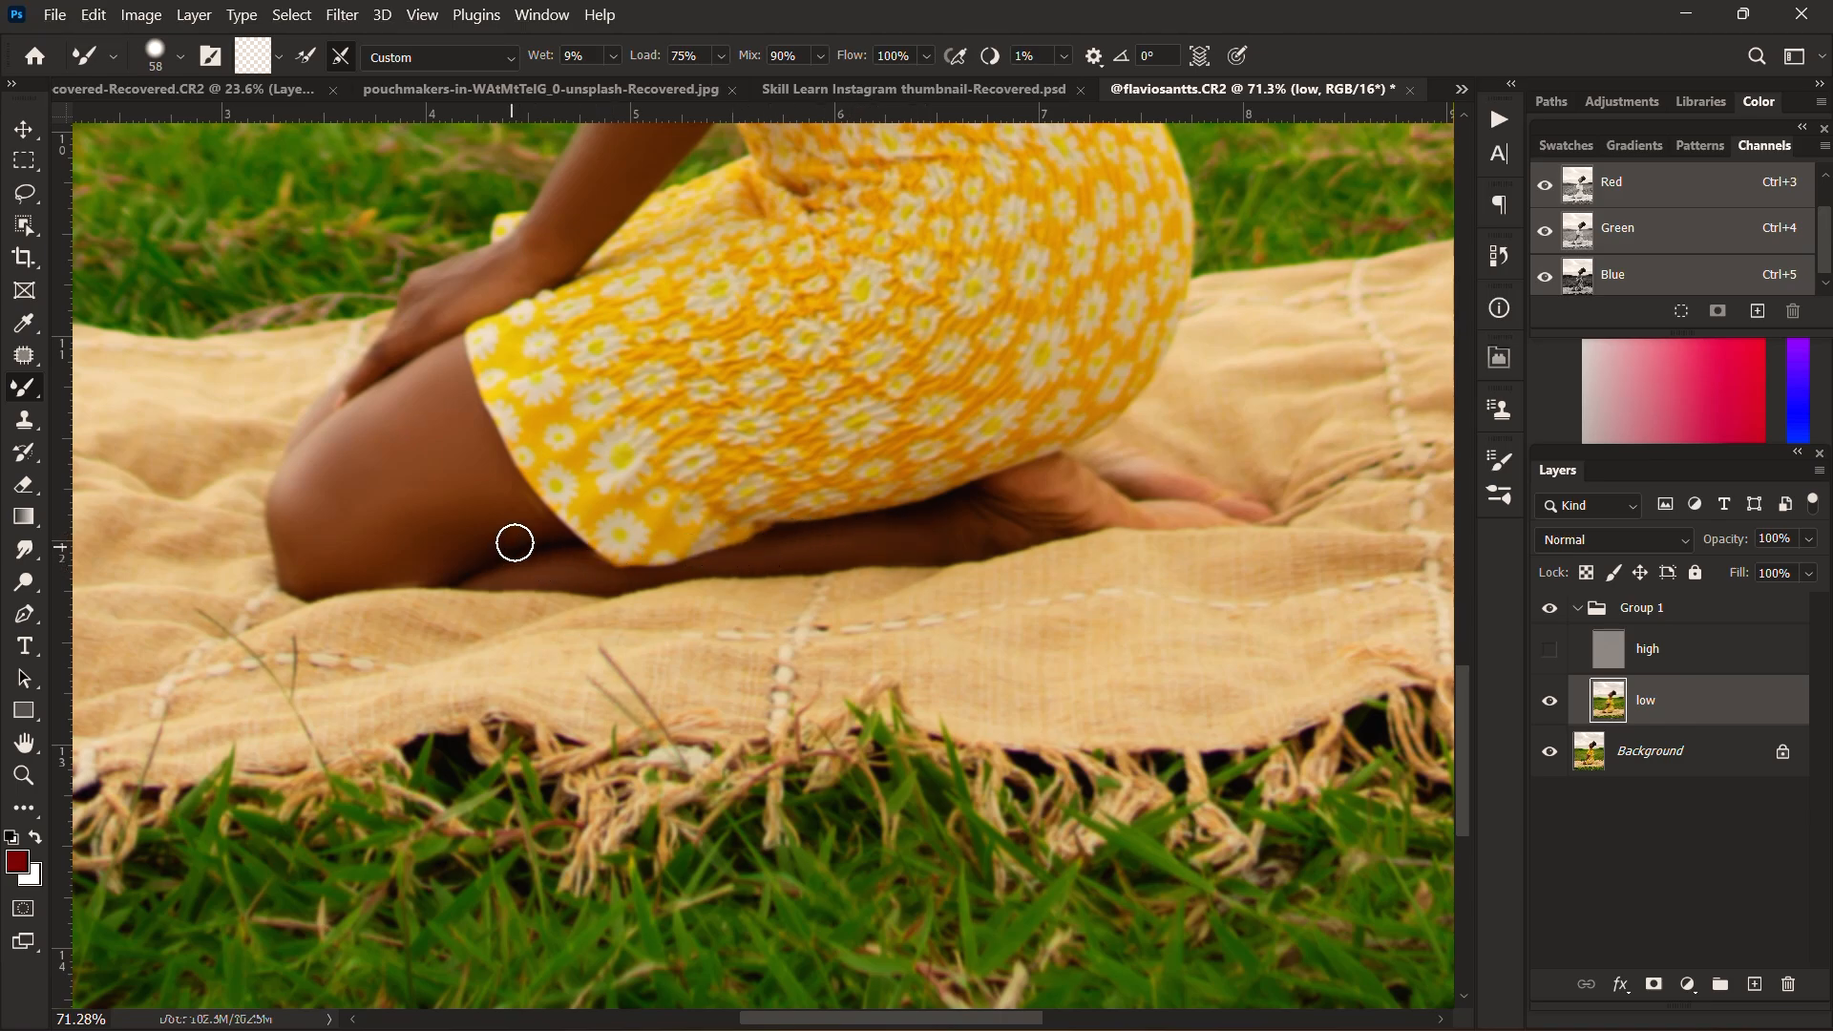
Step: Compare the smoothed skin with and without the texture of the high layer, leaving that layer visible
scroll(515, 543, down, 5)
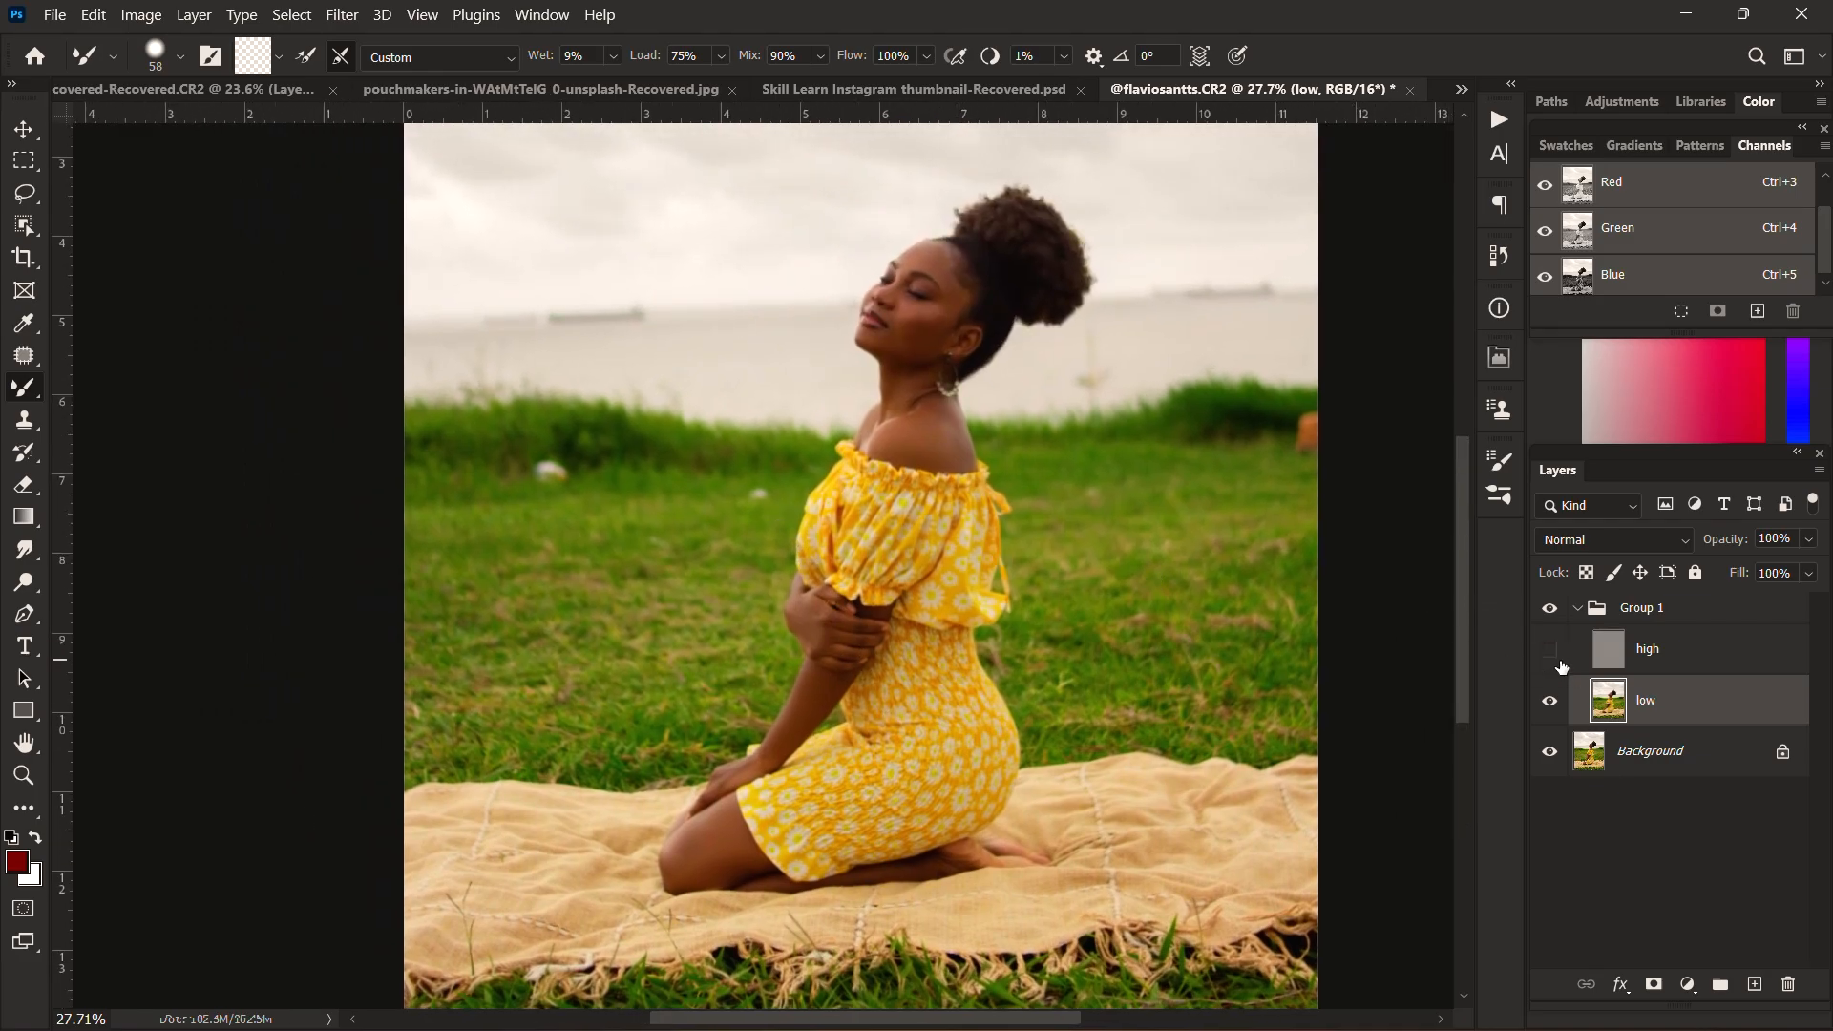
scroll(873, 311, up, 6)
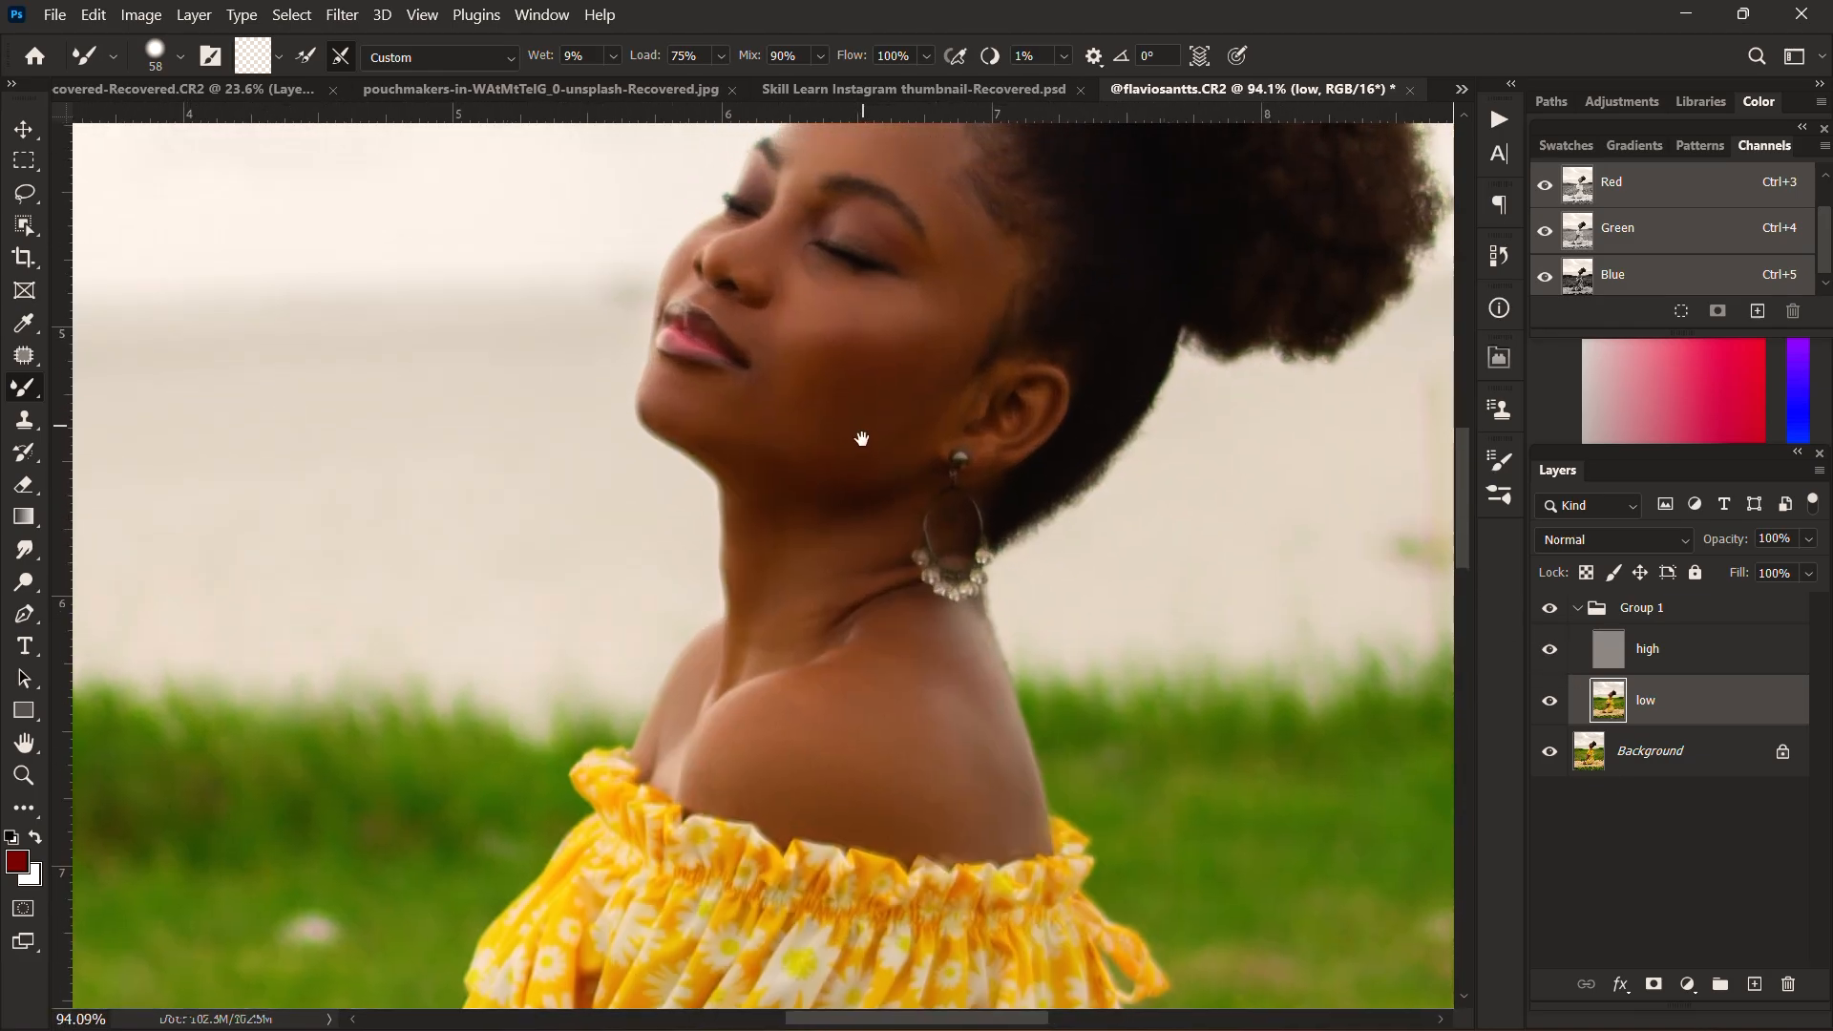
drag(864, 435, 821, 539)
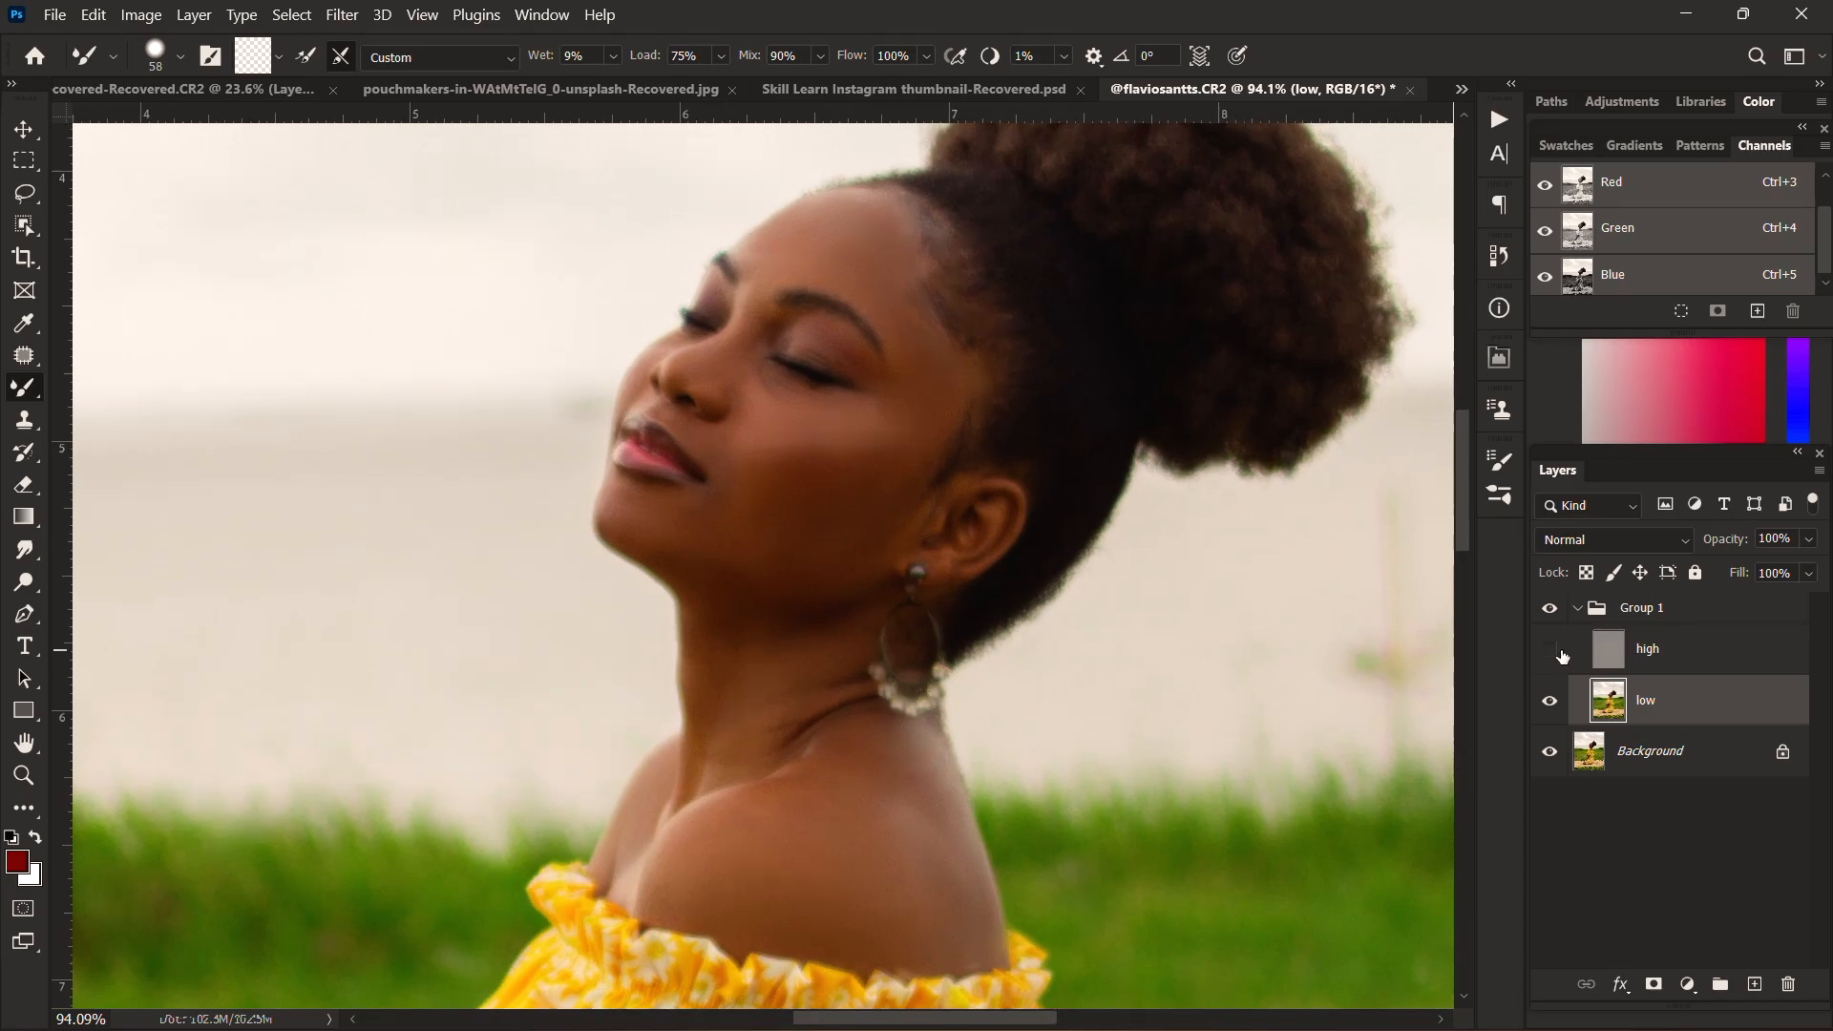
scroll(831, 511, down, 4)
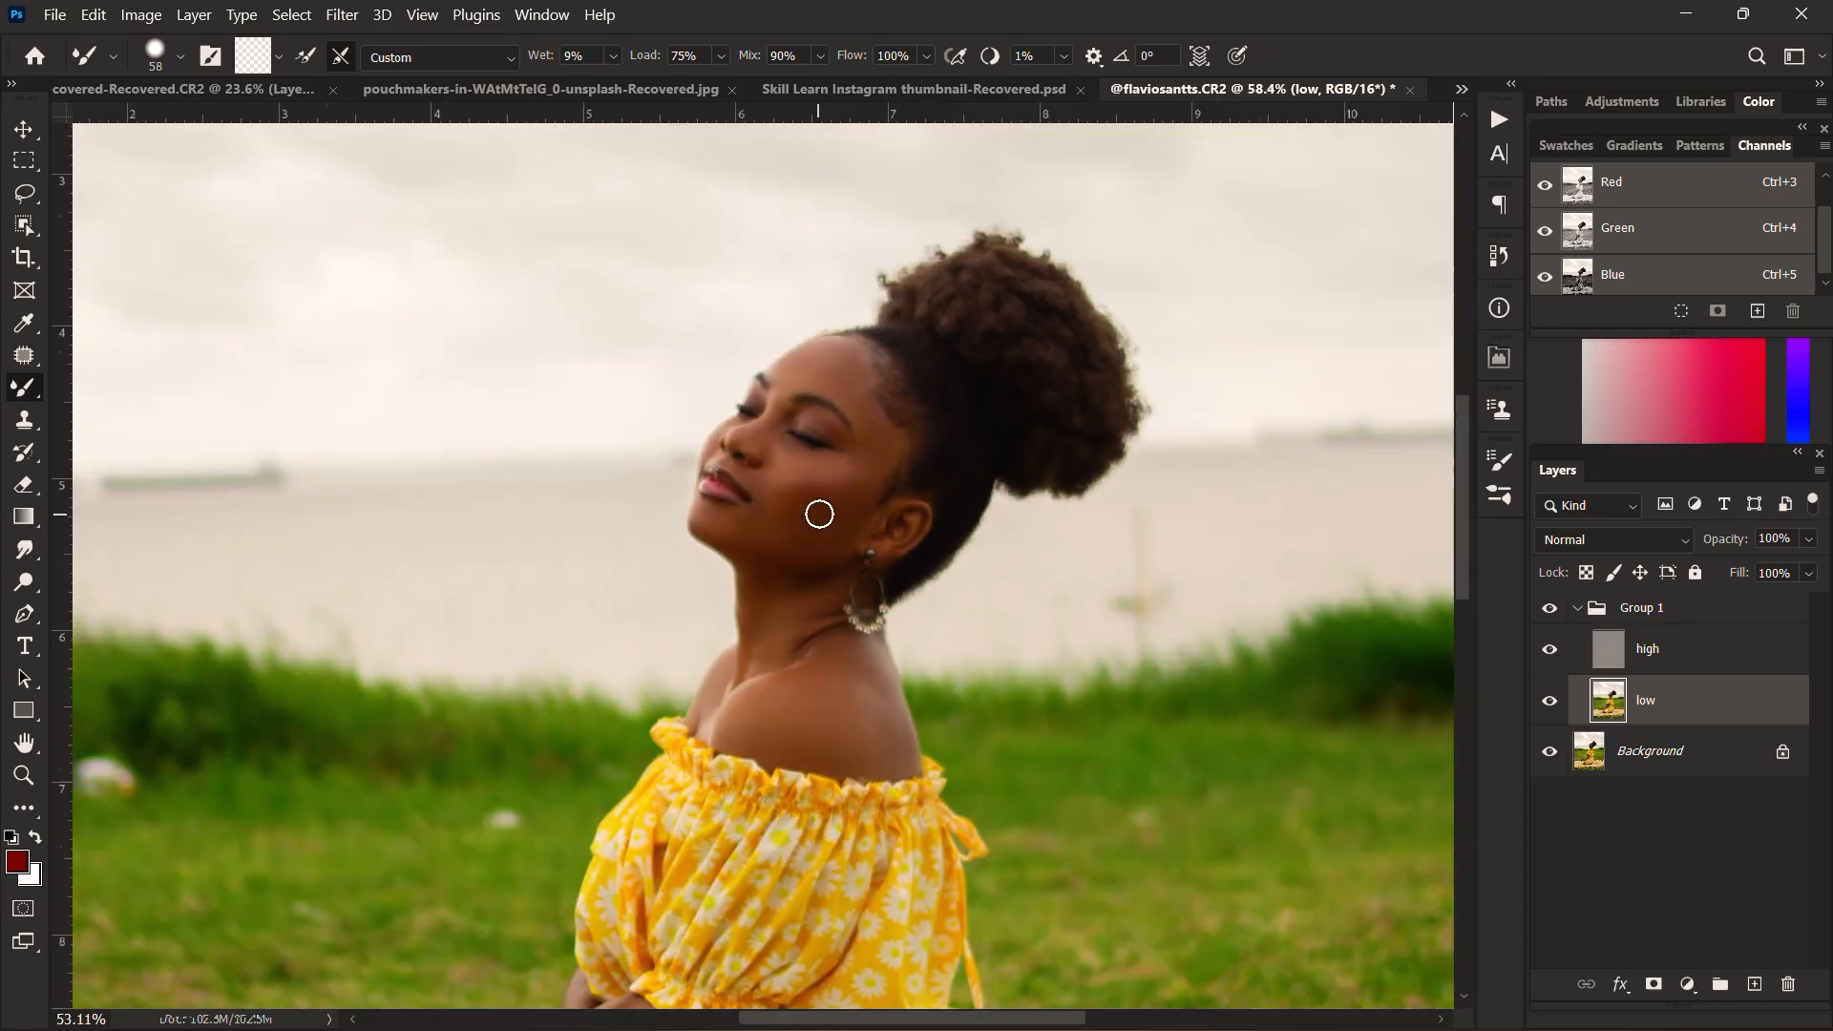
Step: Compare the whole portrait with Group 1 hidden and shown, examining the retouched face, shoulder, arms and legs
scroll(852, 505, down, 1)
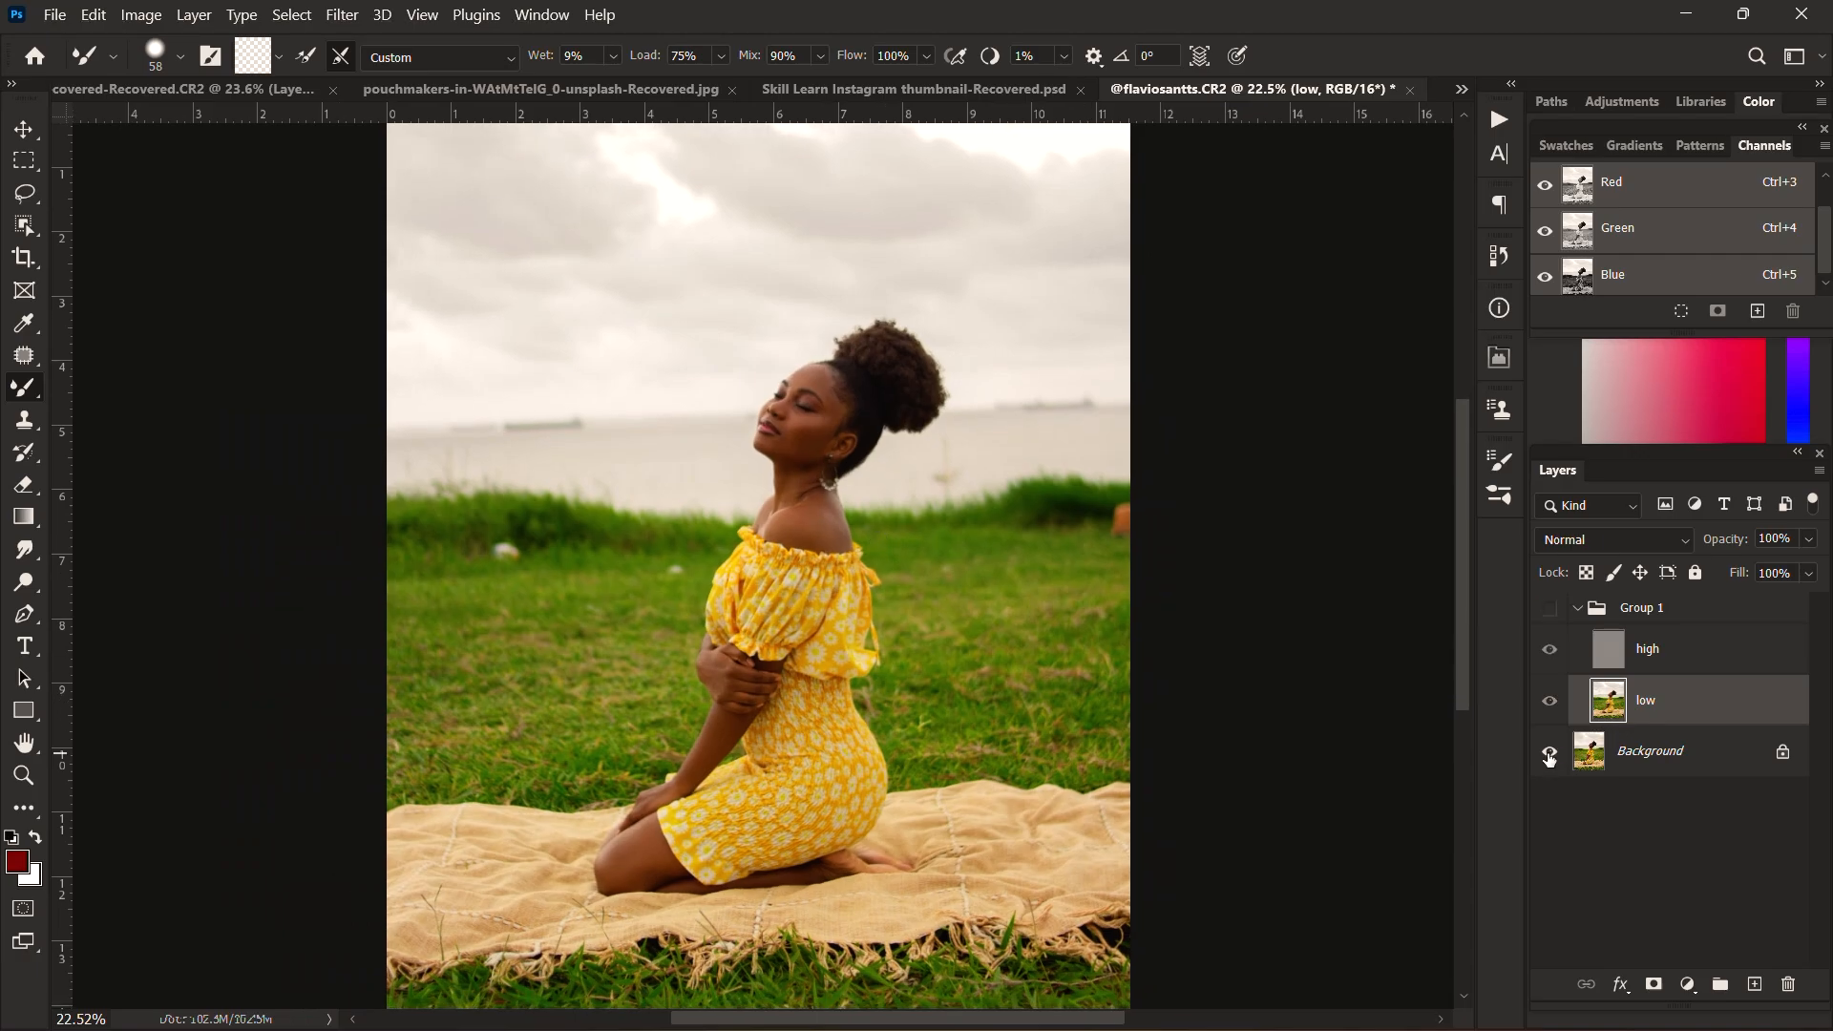
scroll(733, 446, up, 4)
scroll(814, 458, down, 3)
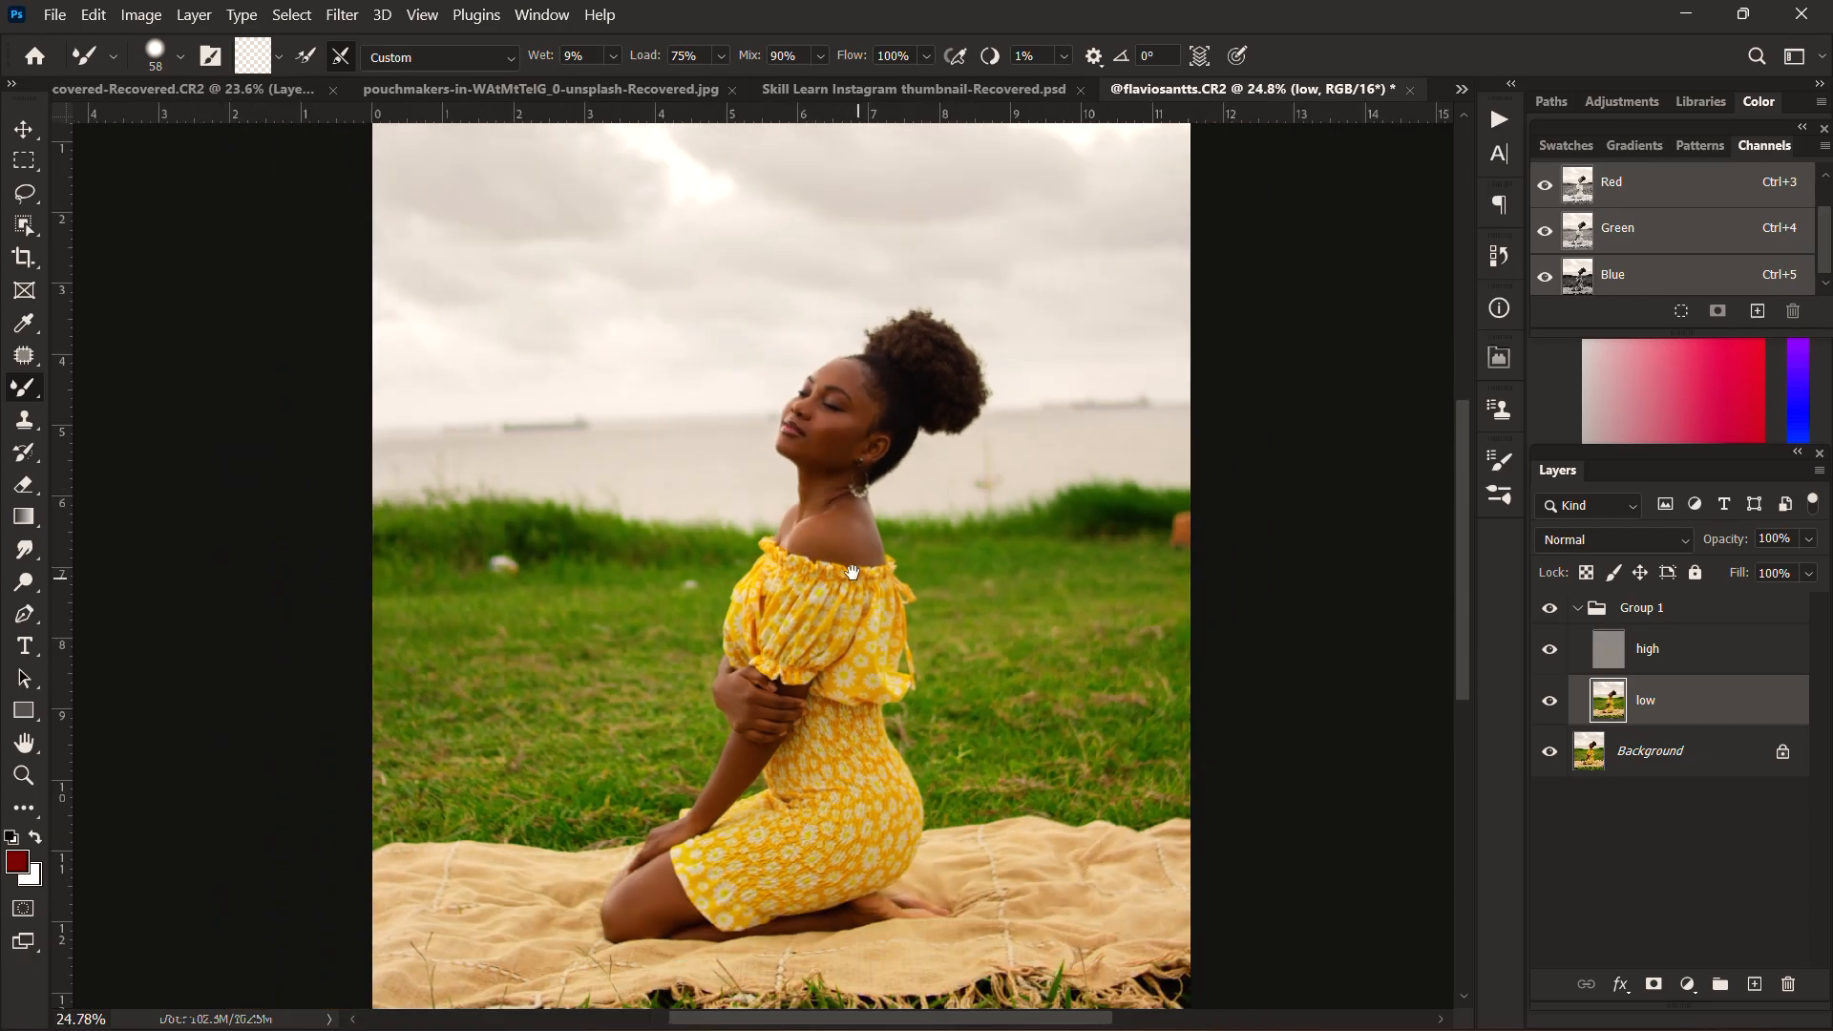
drag(851, 573, 835, 487)
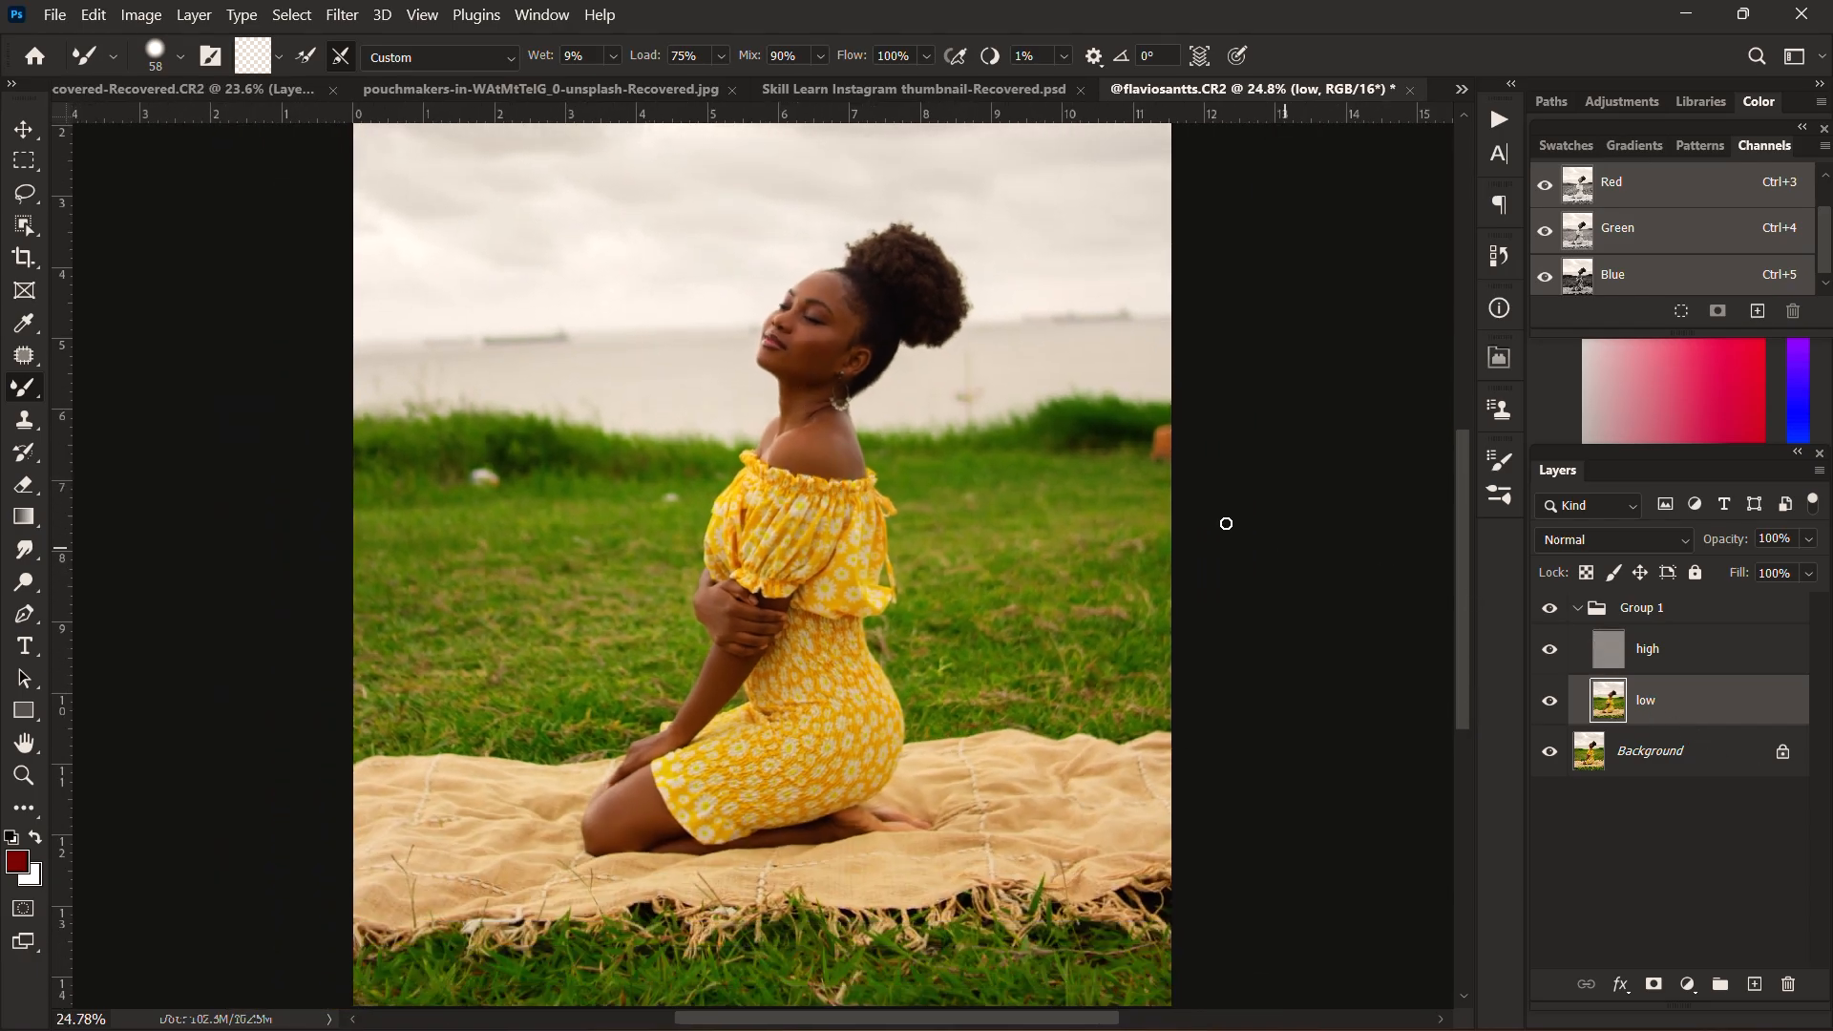
scroll(857, 430, up, 4)
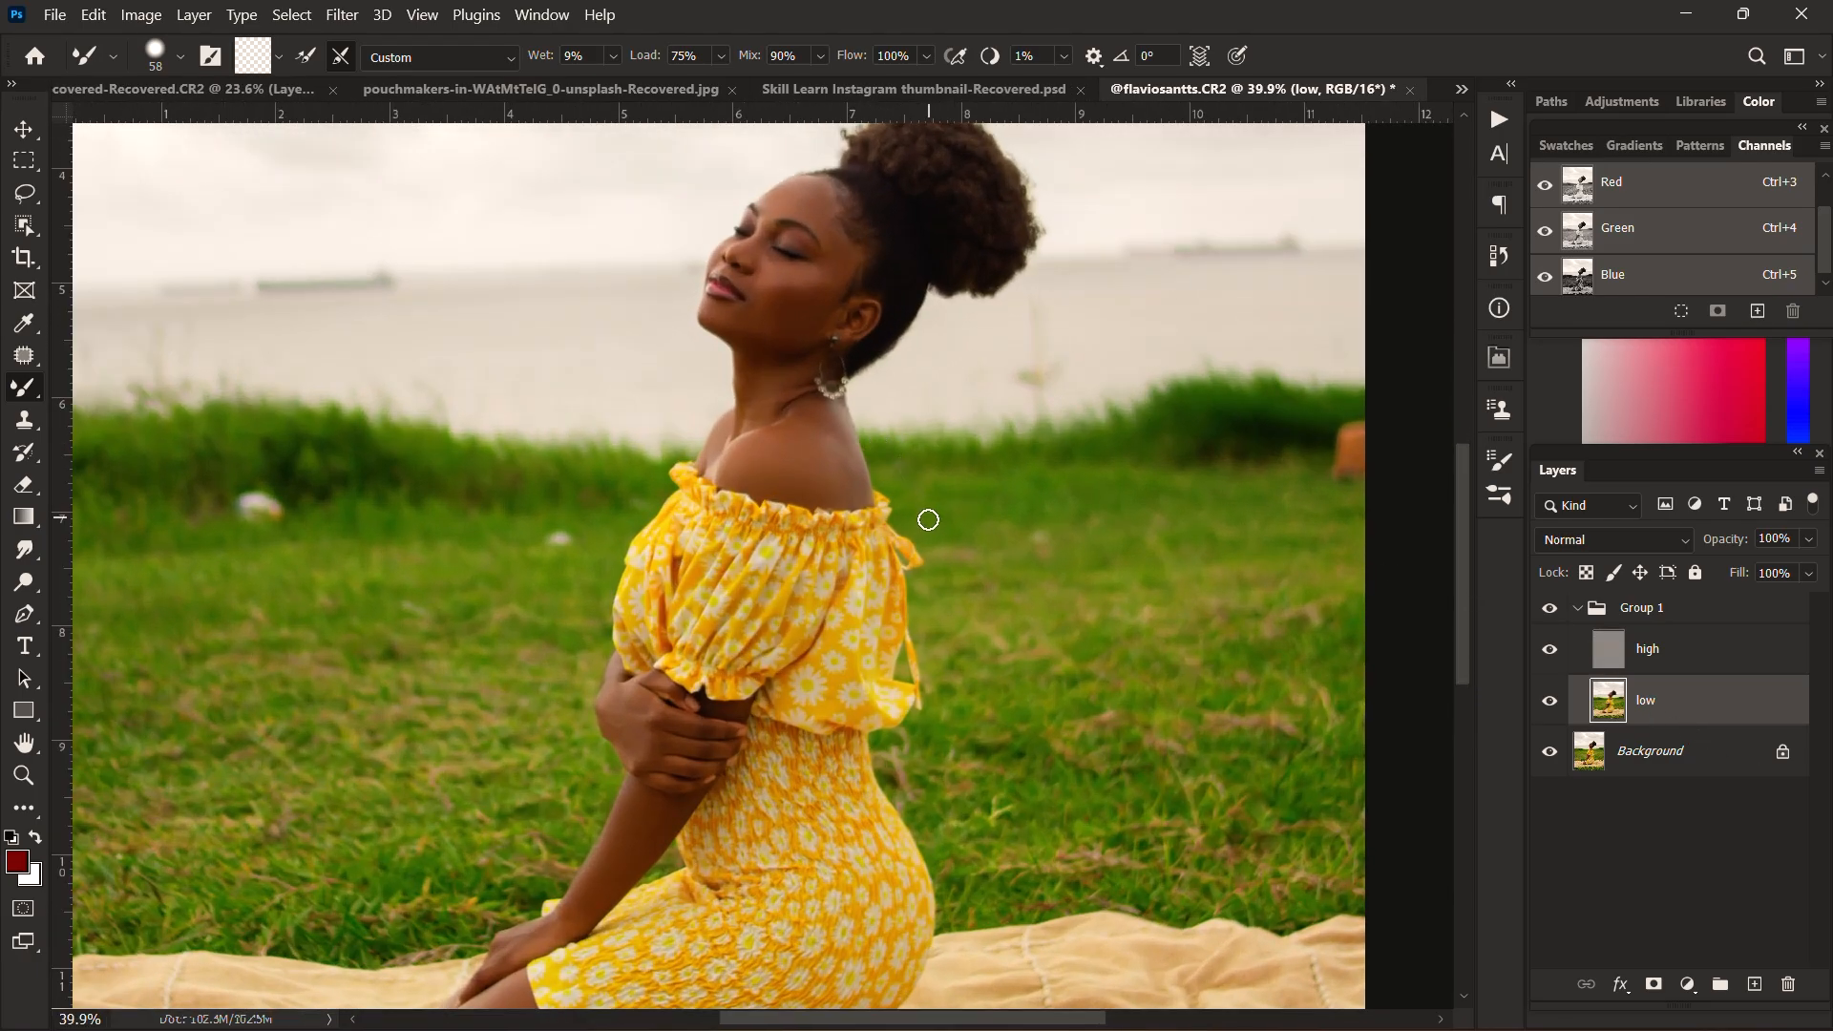
drag(880, 460, 928, 529)
scroll(886, 529, down, 4)
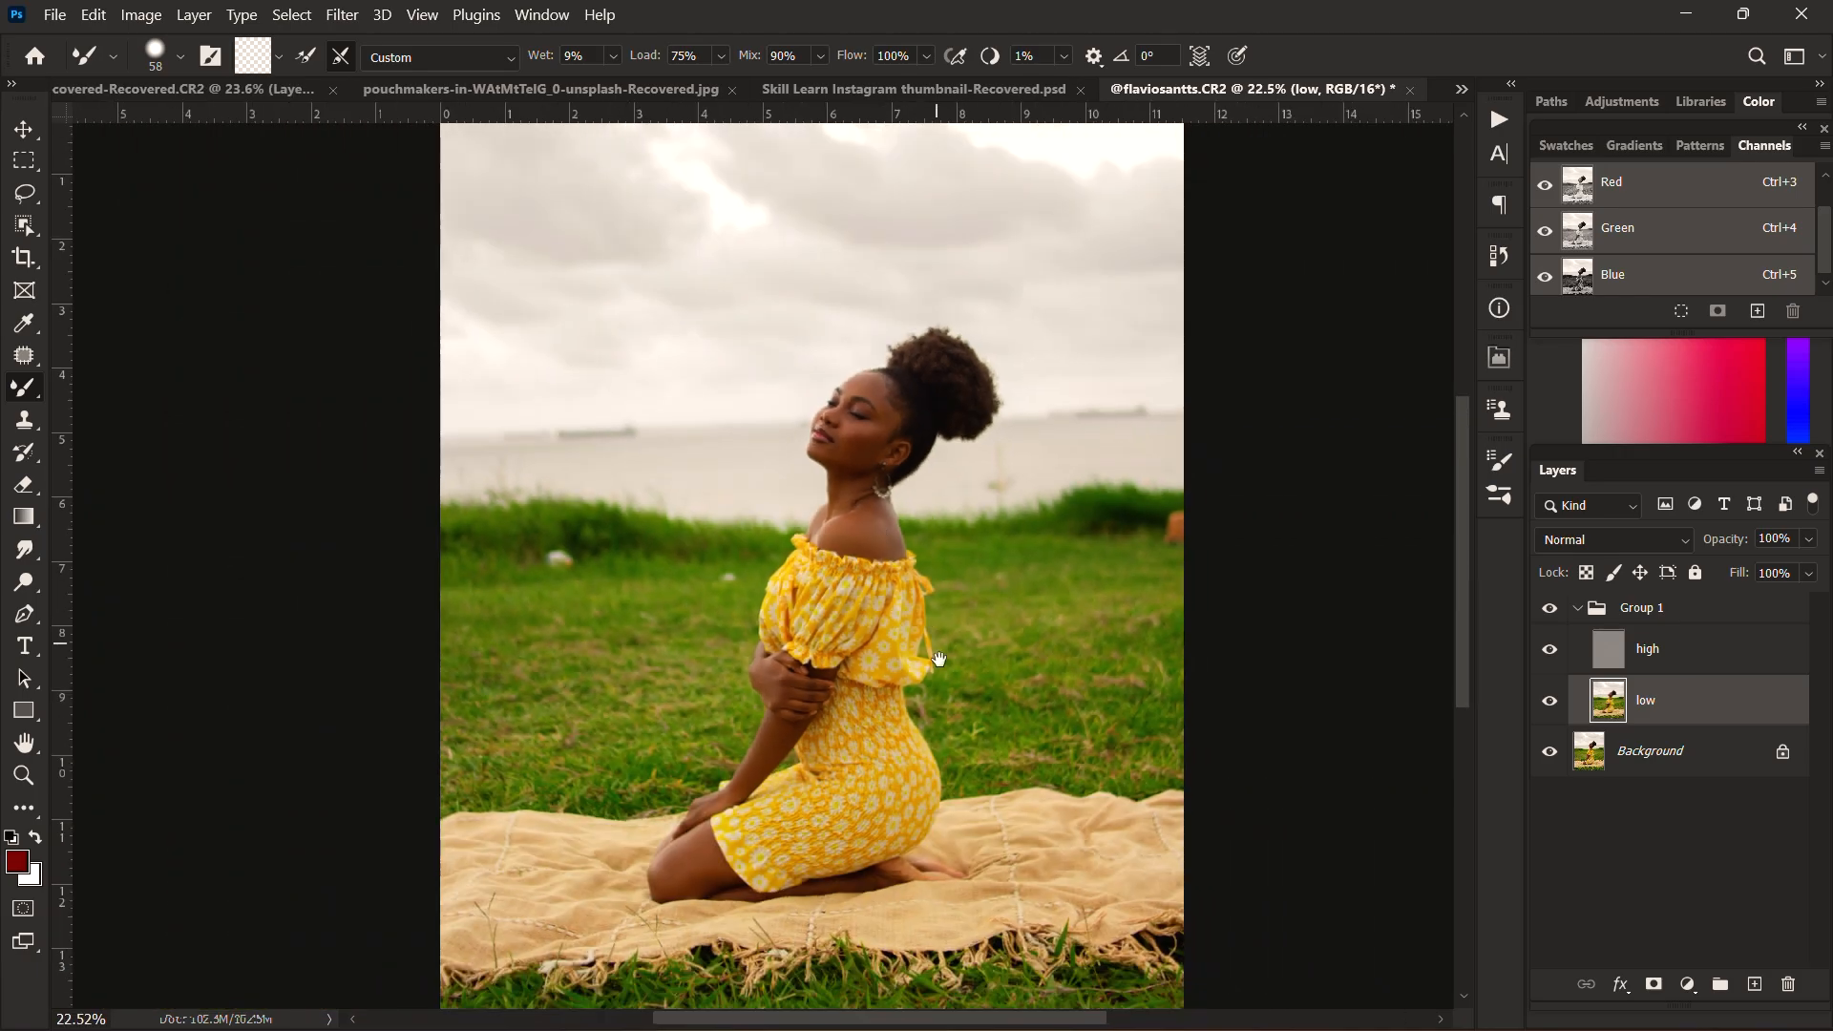
drag(914, 571, 924, 676)
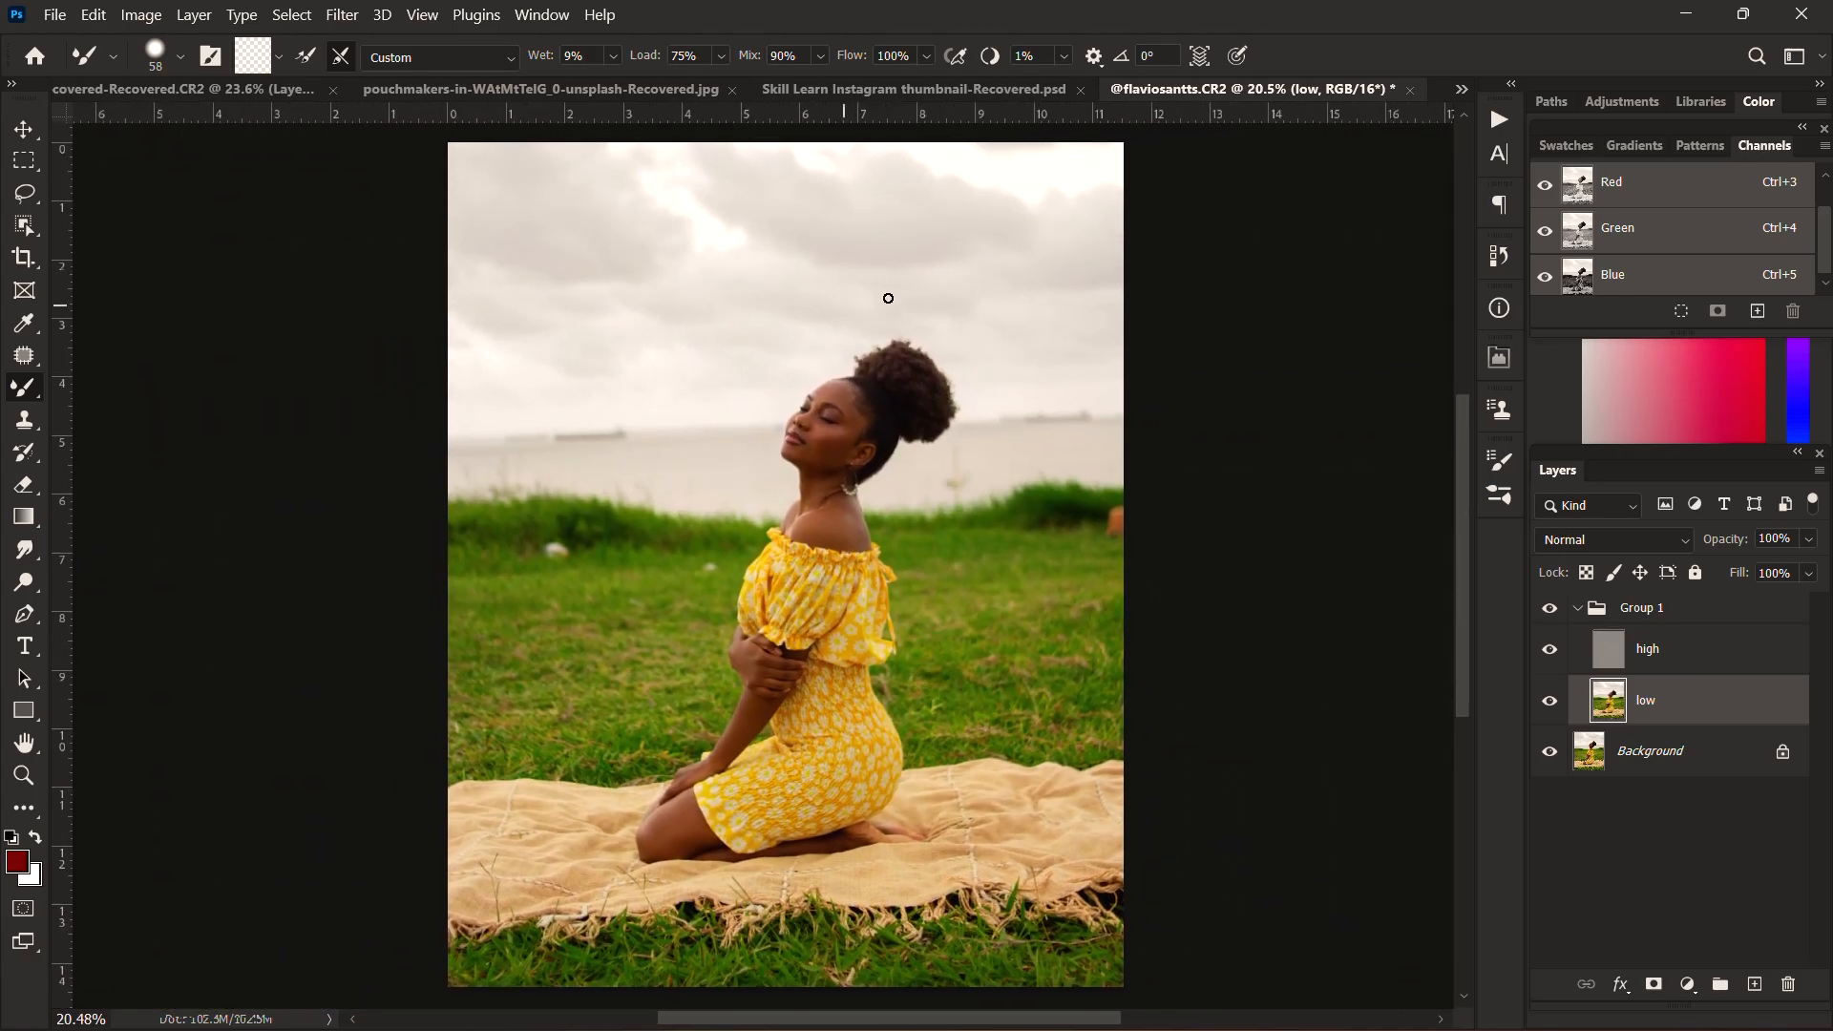
drag(829, 374, 823, 458)
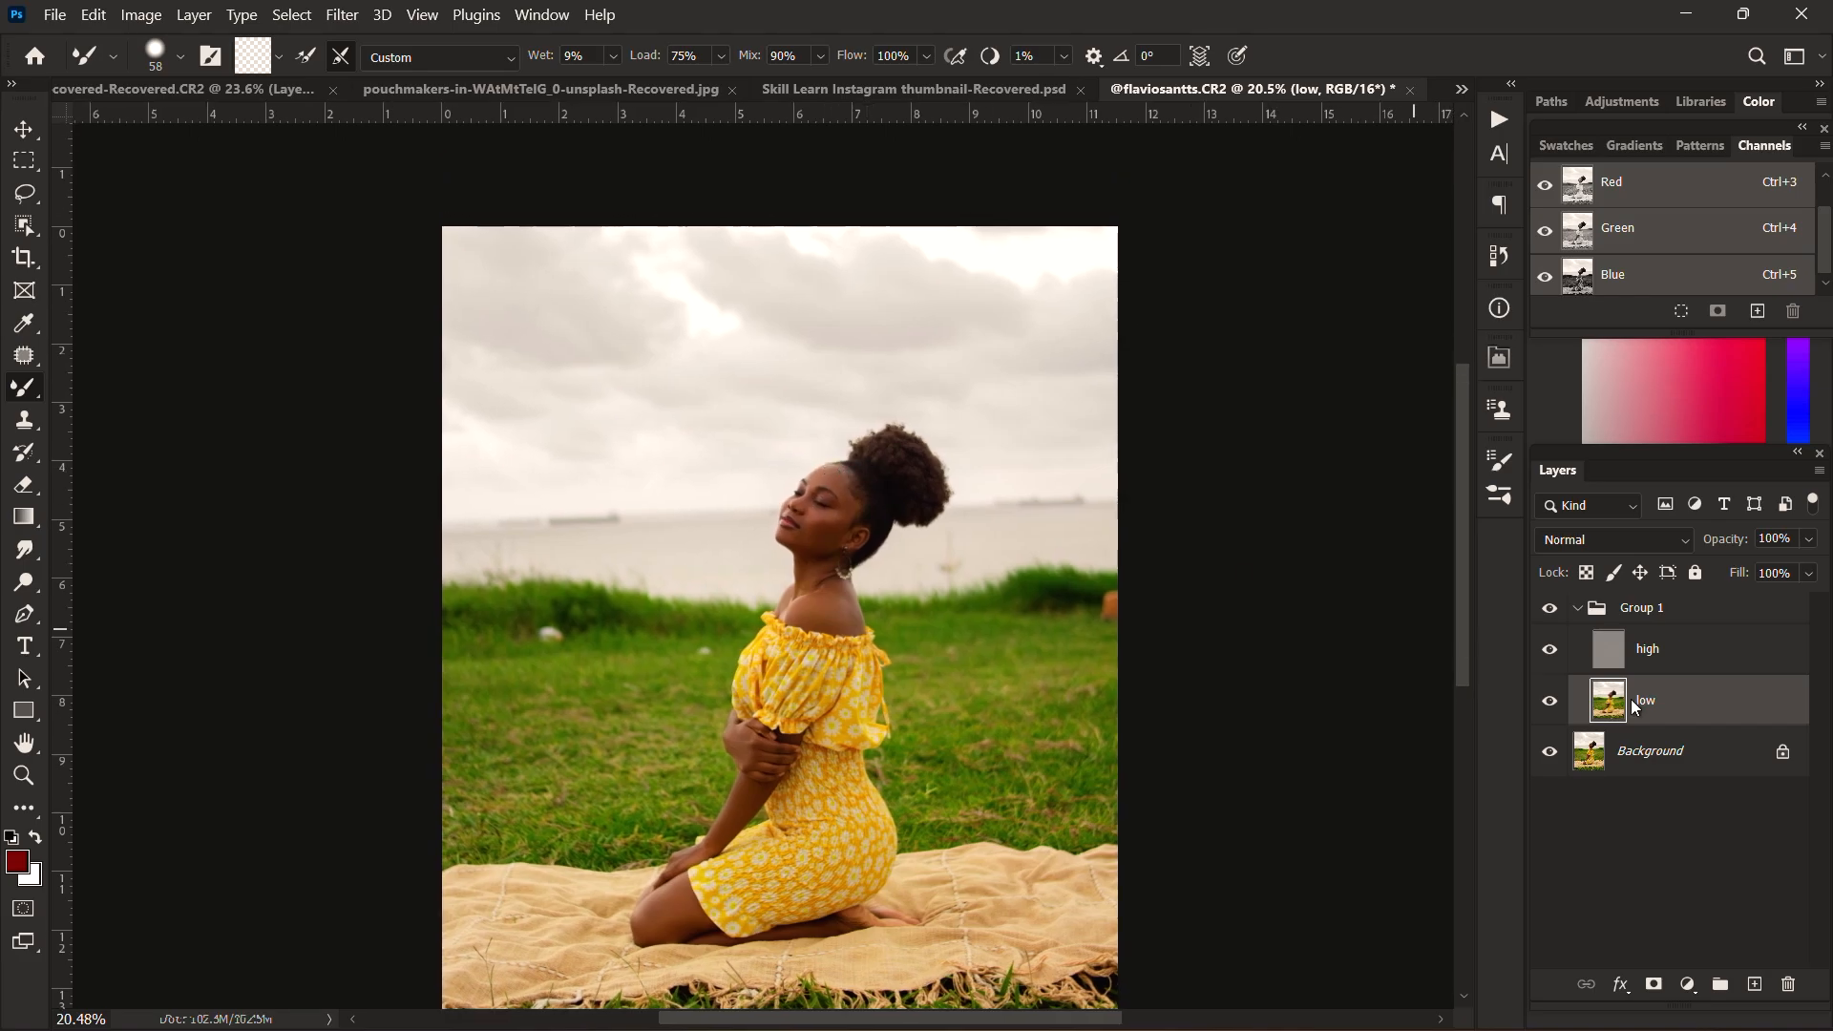
Step: Stamp the visible image into a new layer above Group 1 and select the woman on it with Select Subject
click(1690, 608)
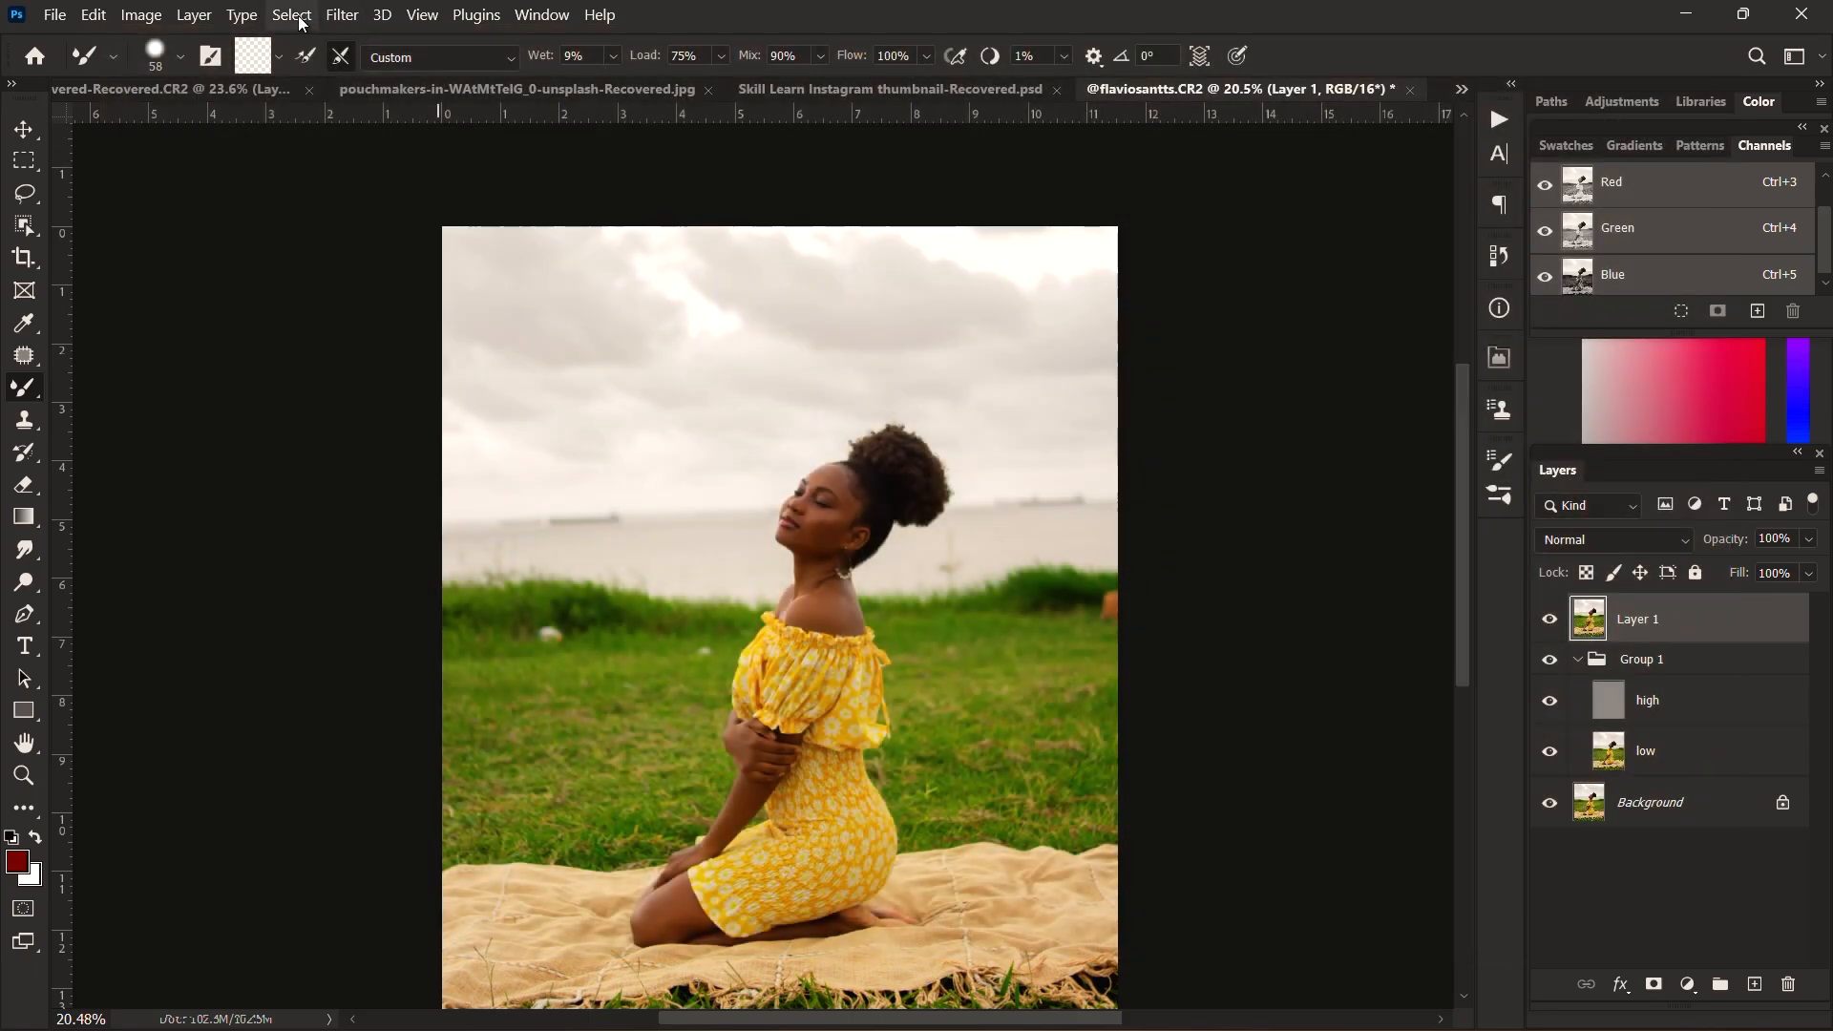
click(304, 17)
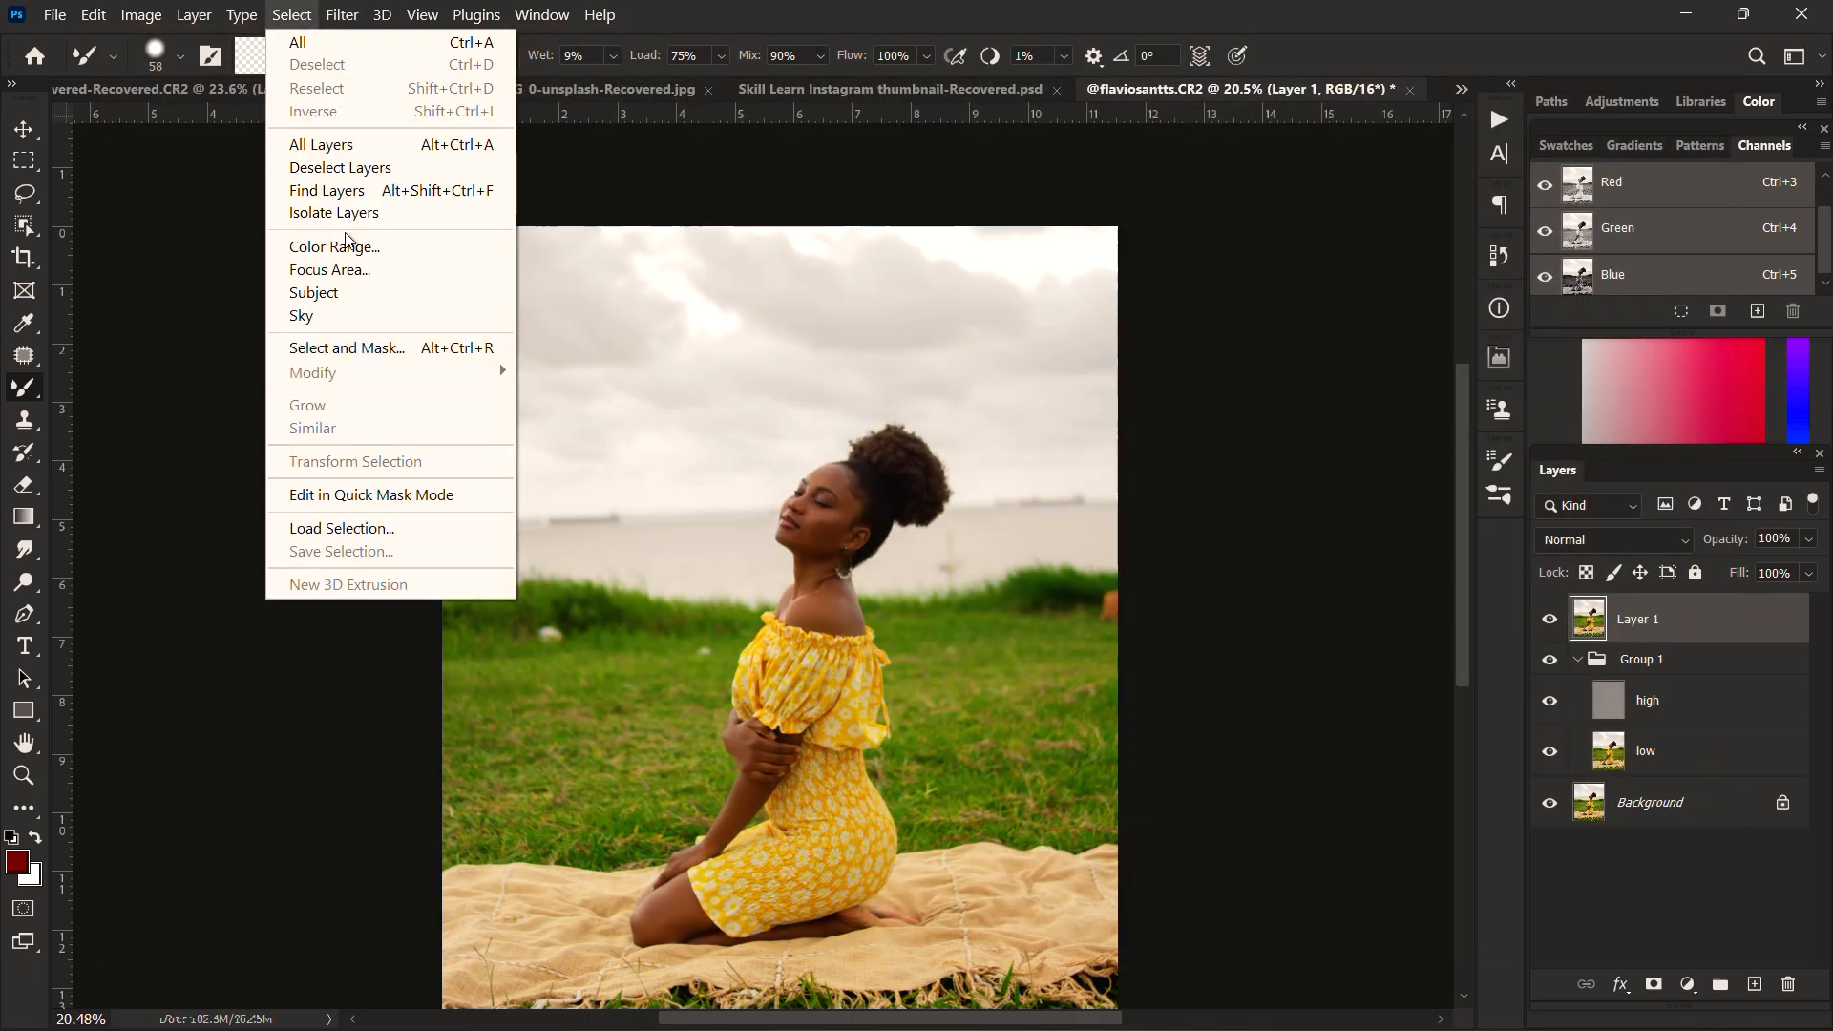
click(349, 299)
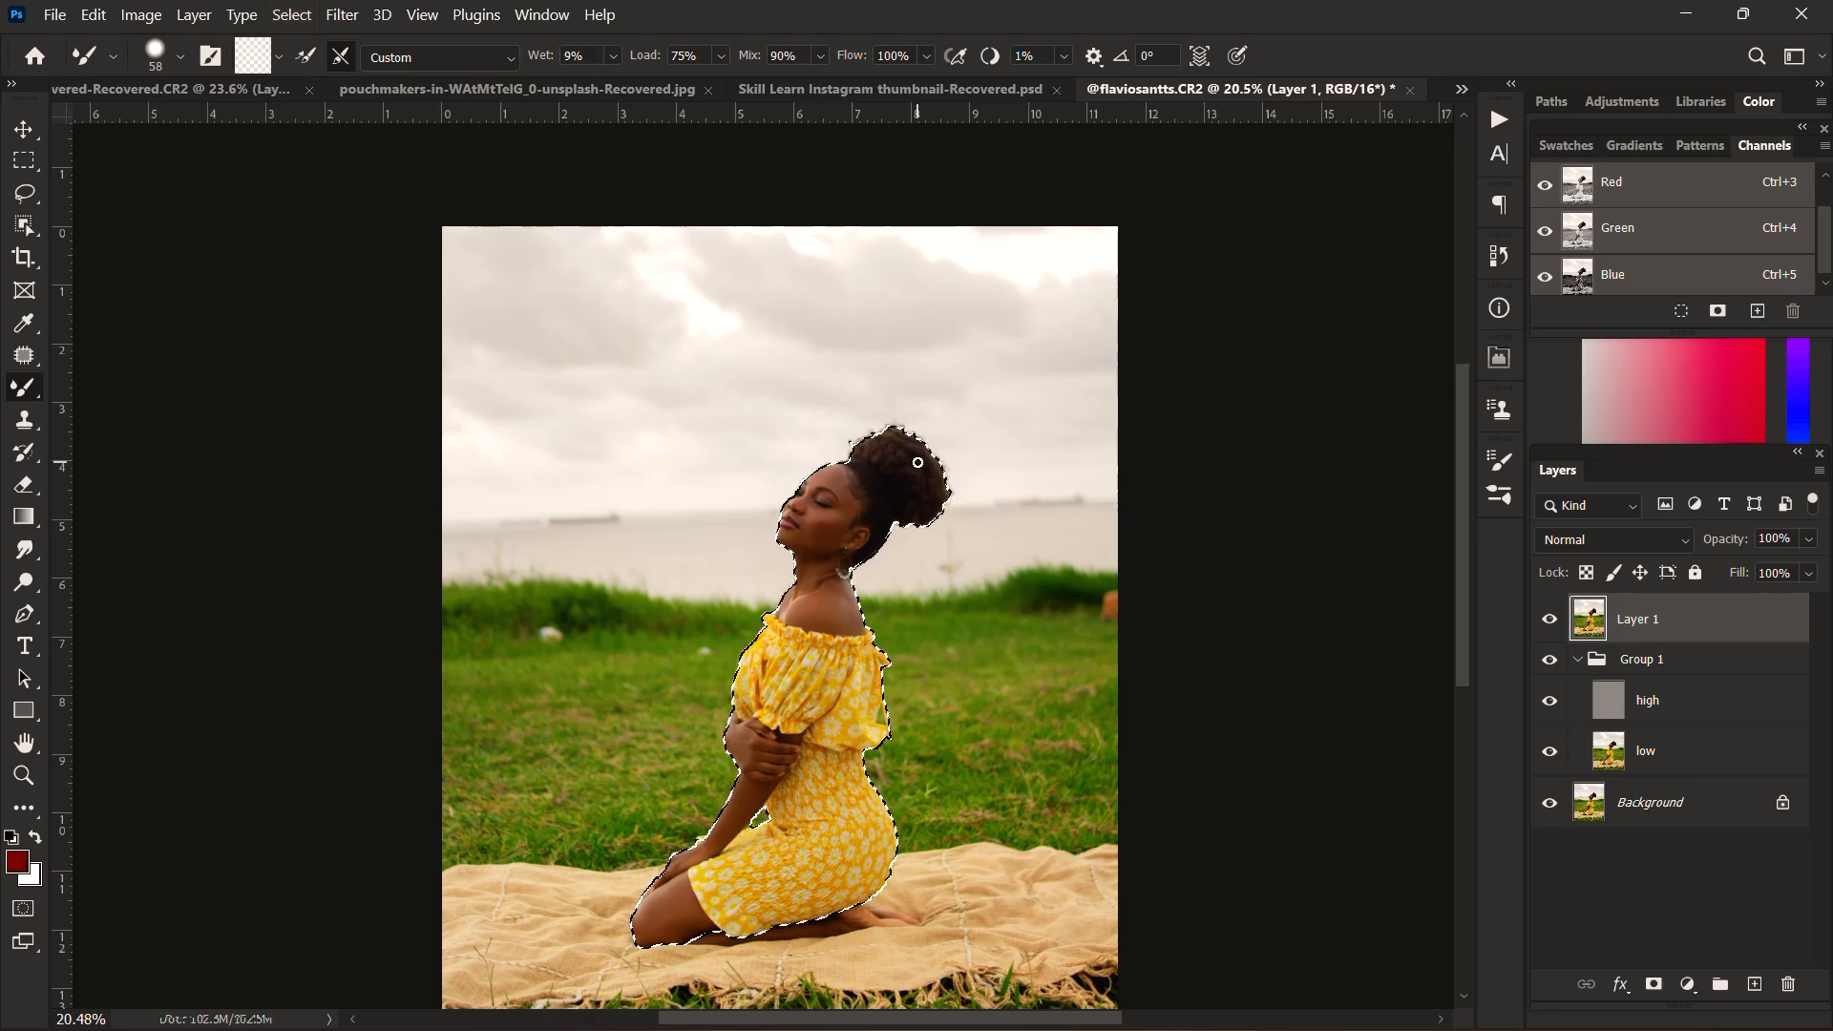
scroll(859, 576, up, 5)
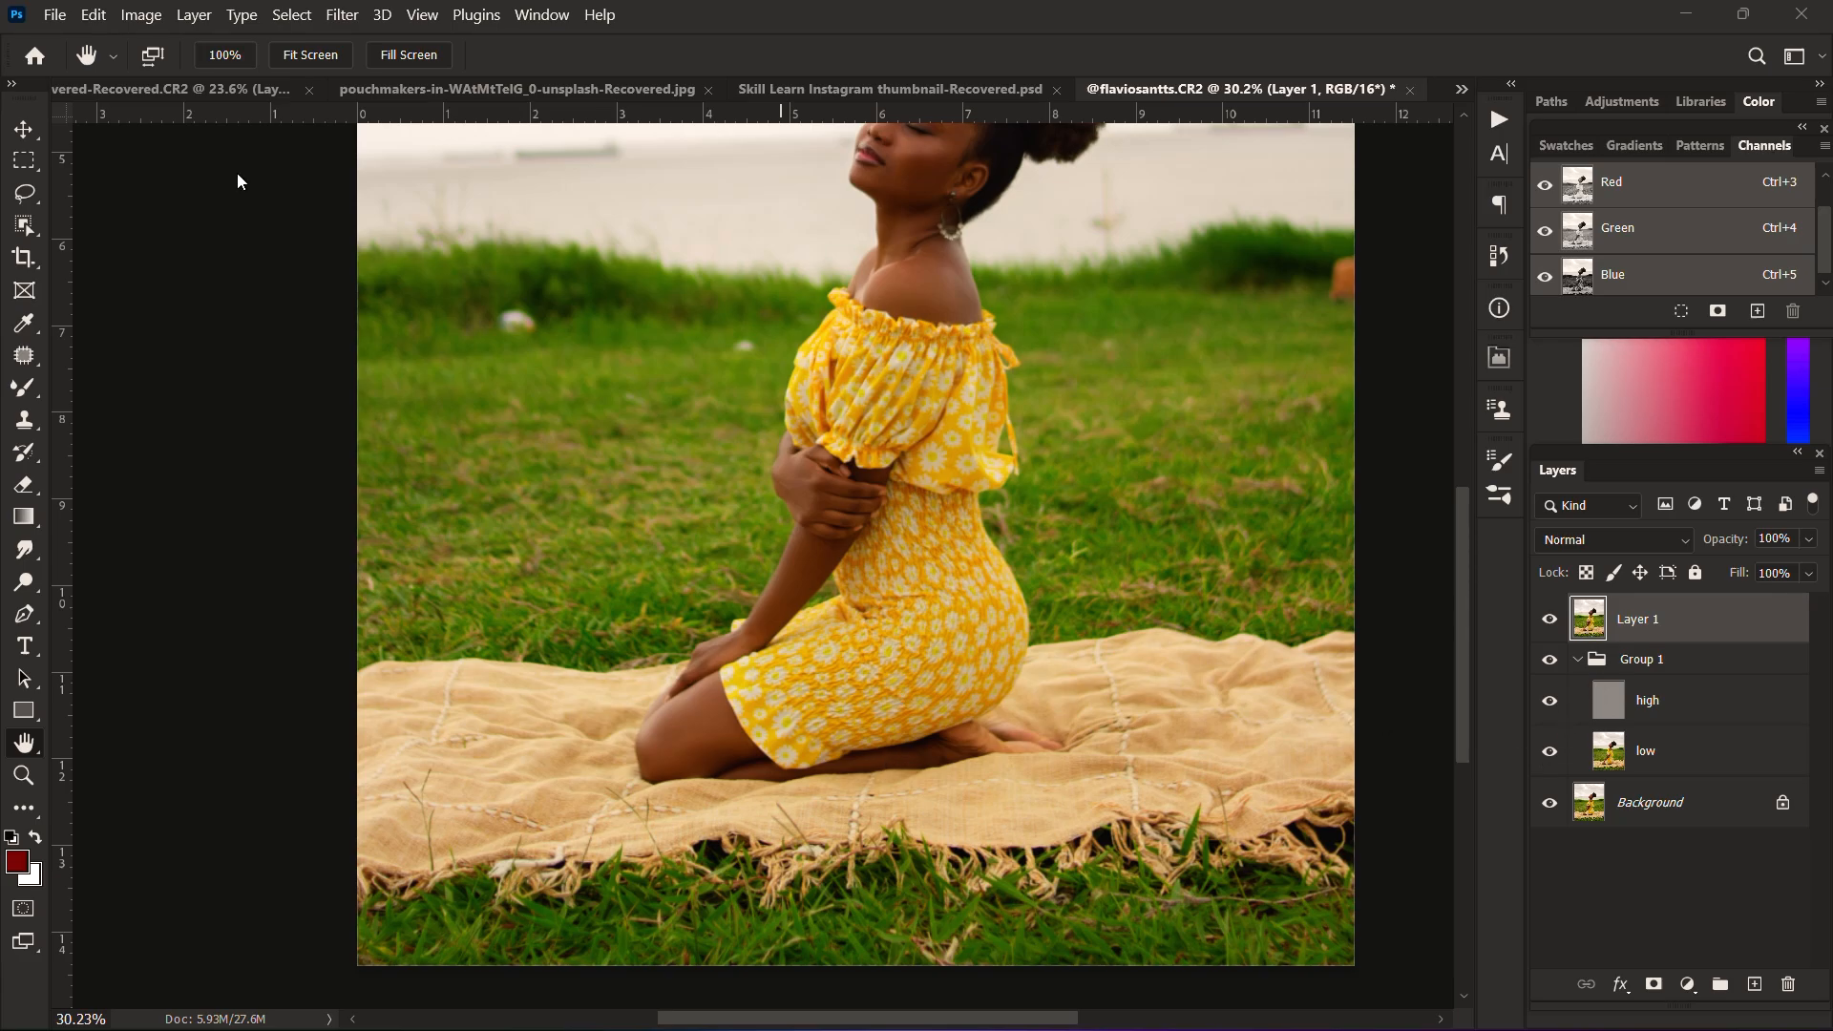
click(286, 15)
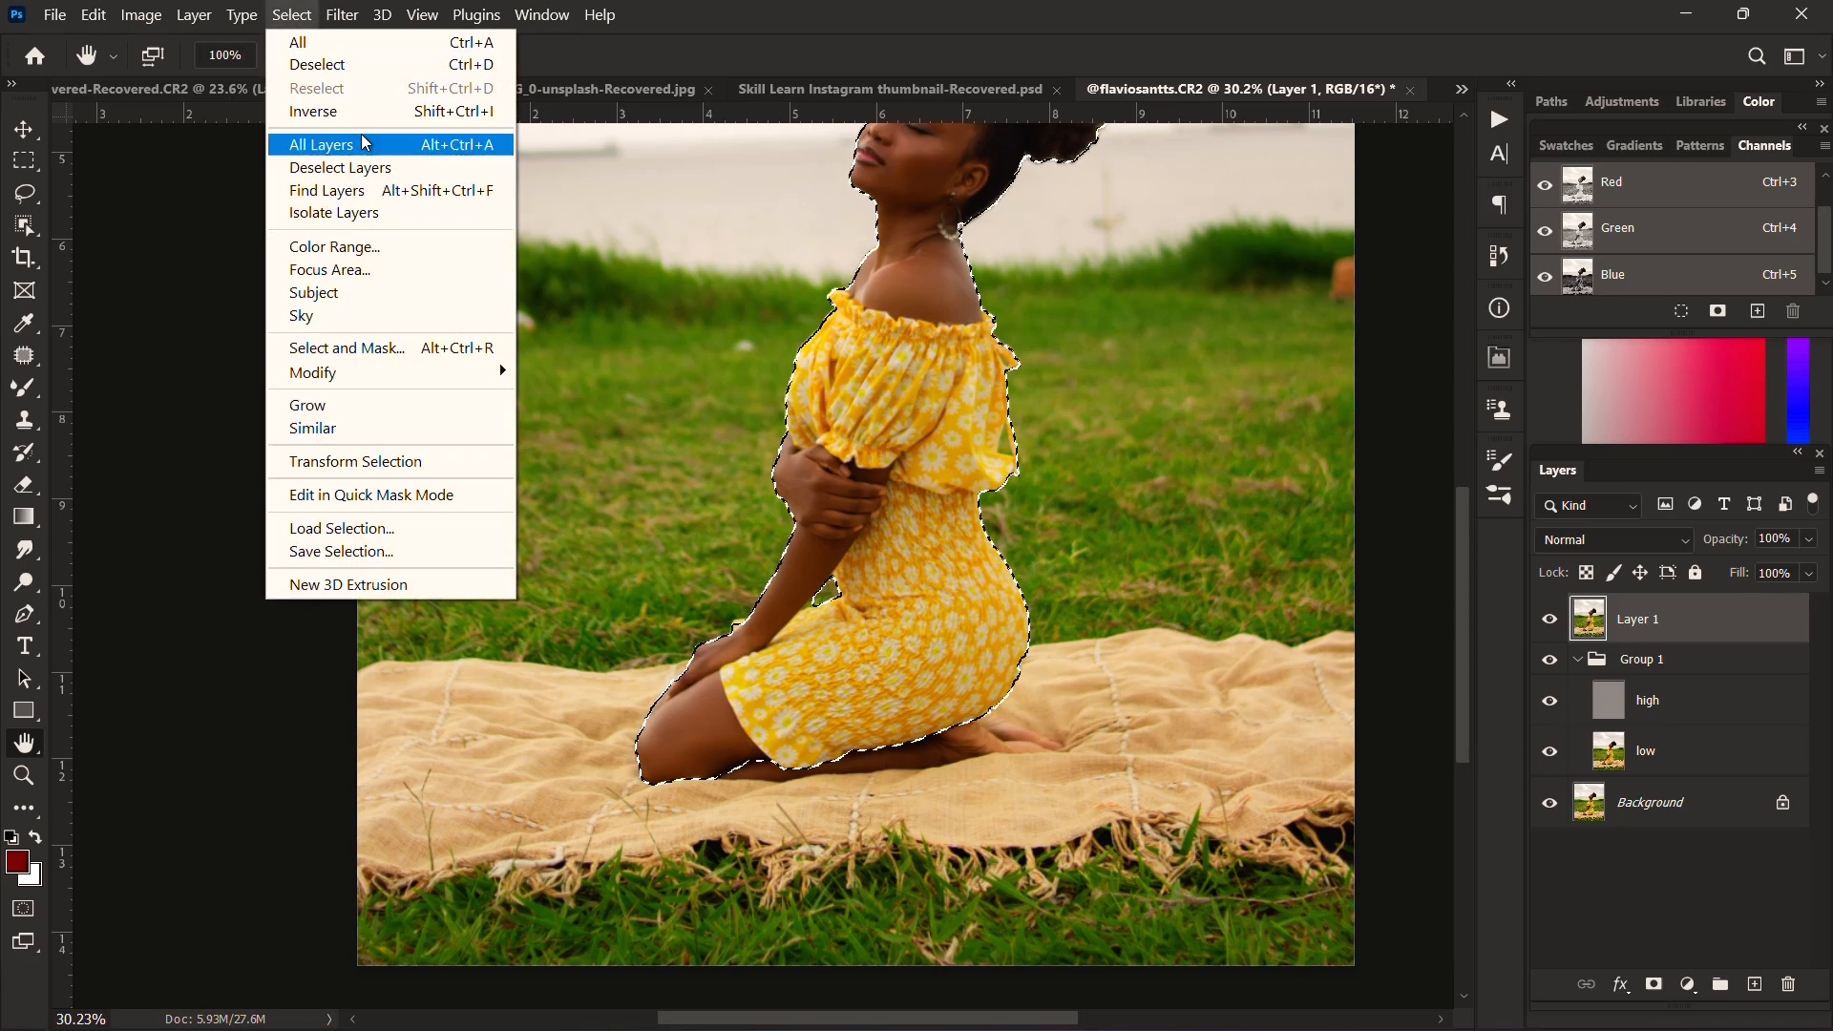
click(368, 302)
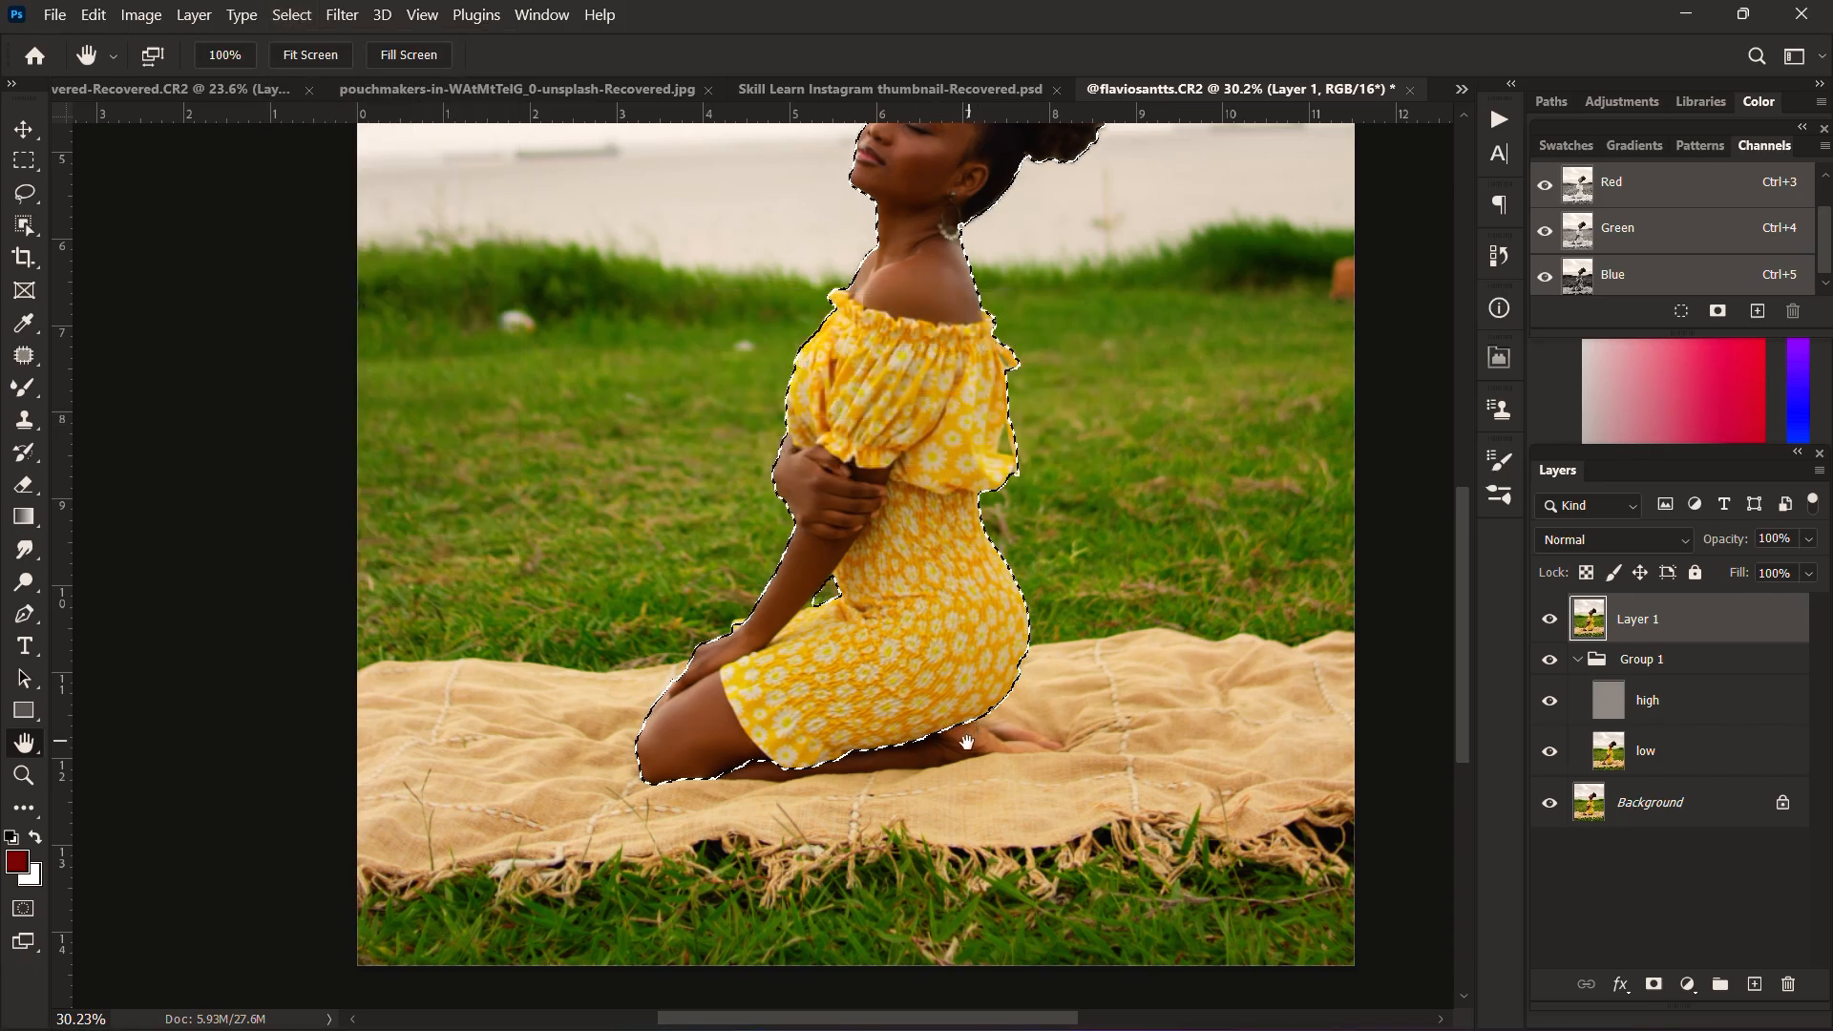
Step: Add the missed lower leg and part of the foot to the selection with the Quick Selection tool, enlarging its brush to 38 px
scroll(931, 773, up, 4)
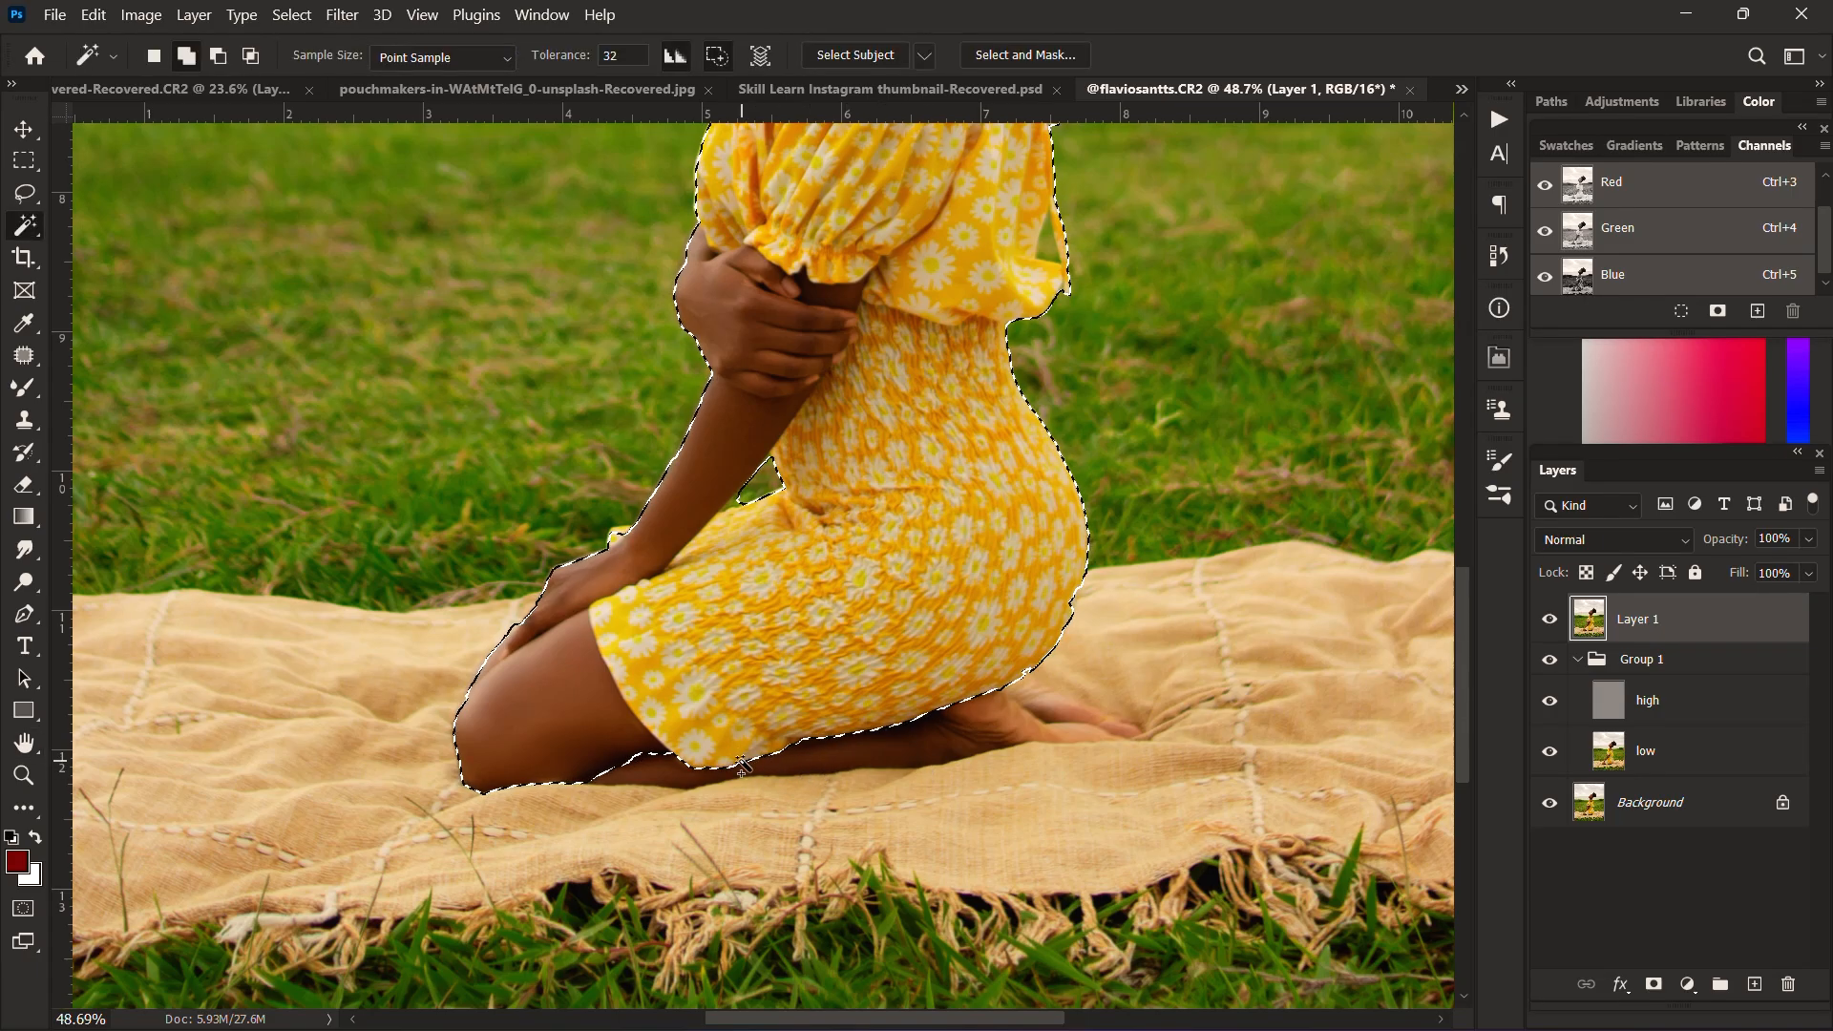
key(shift+w)
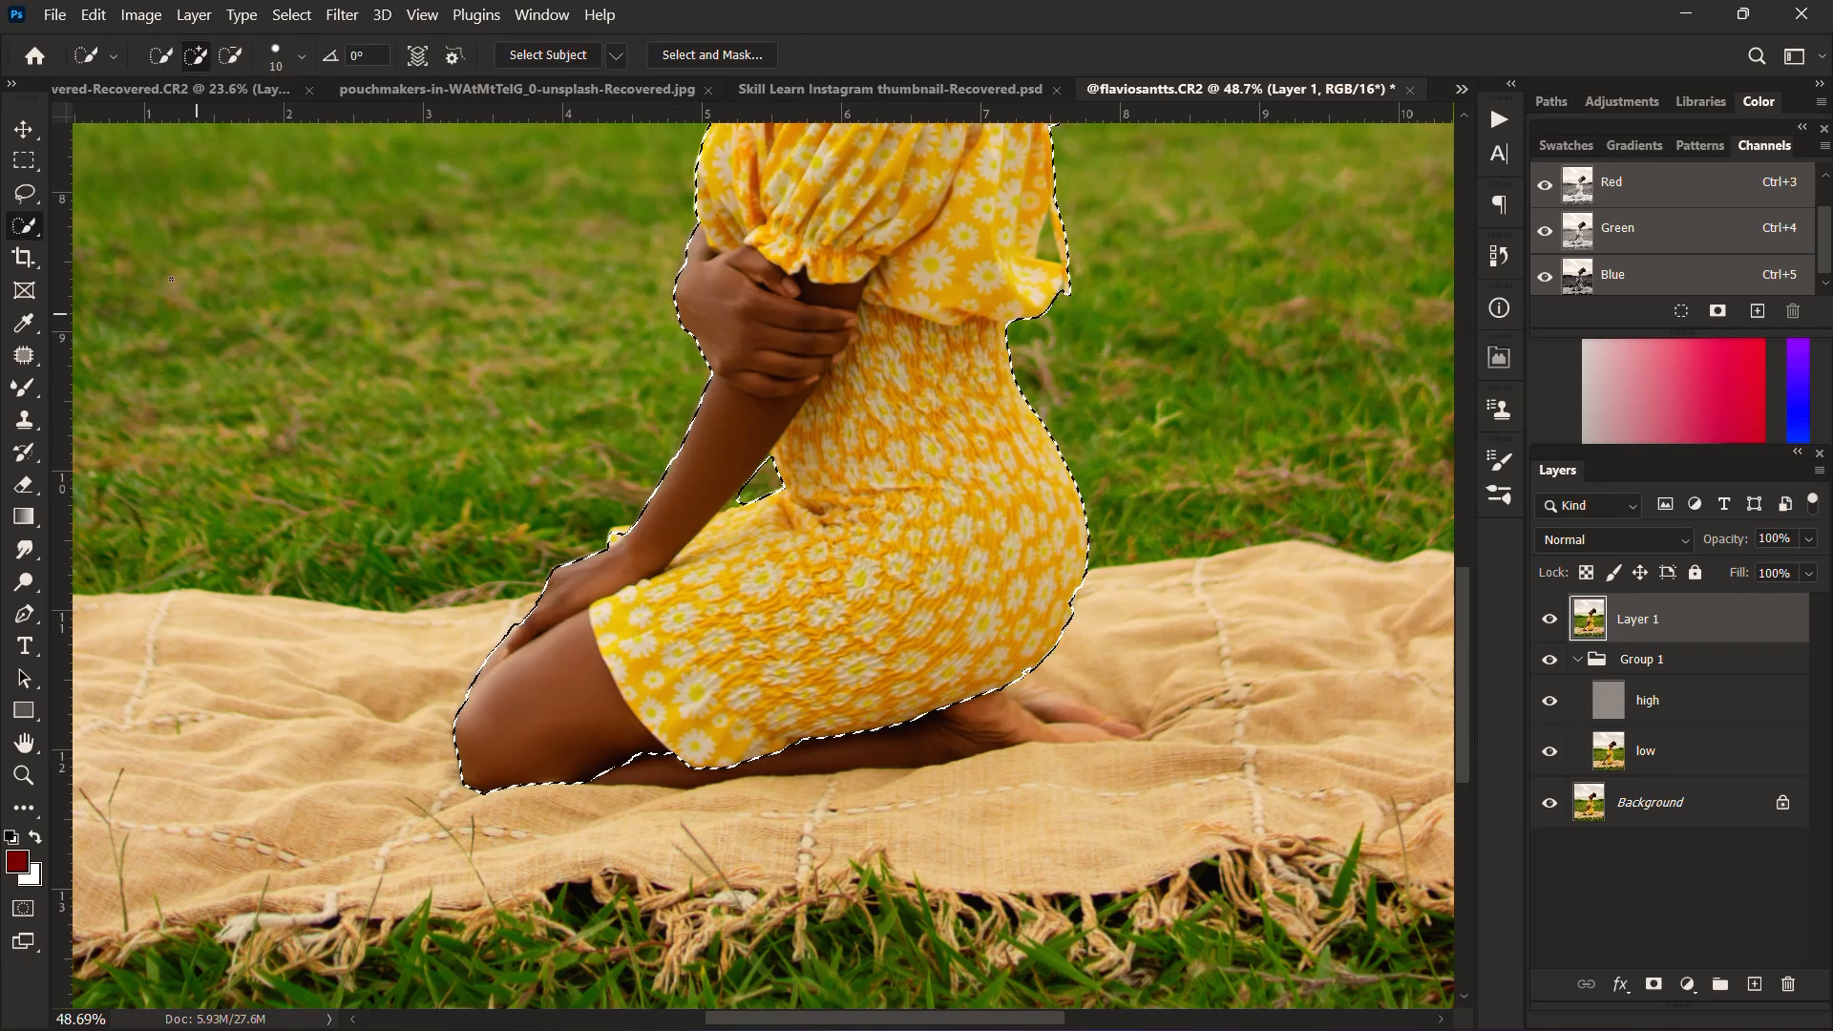
key(shift+w)
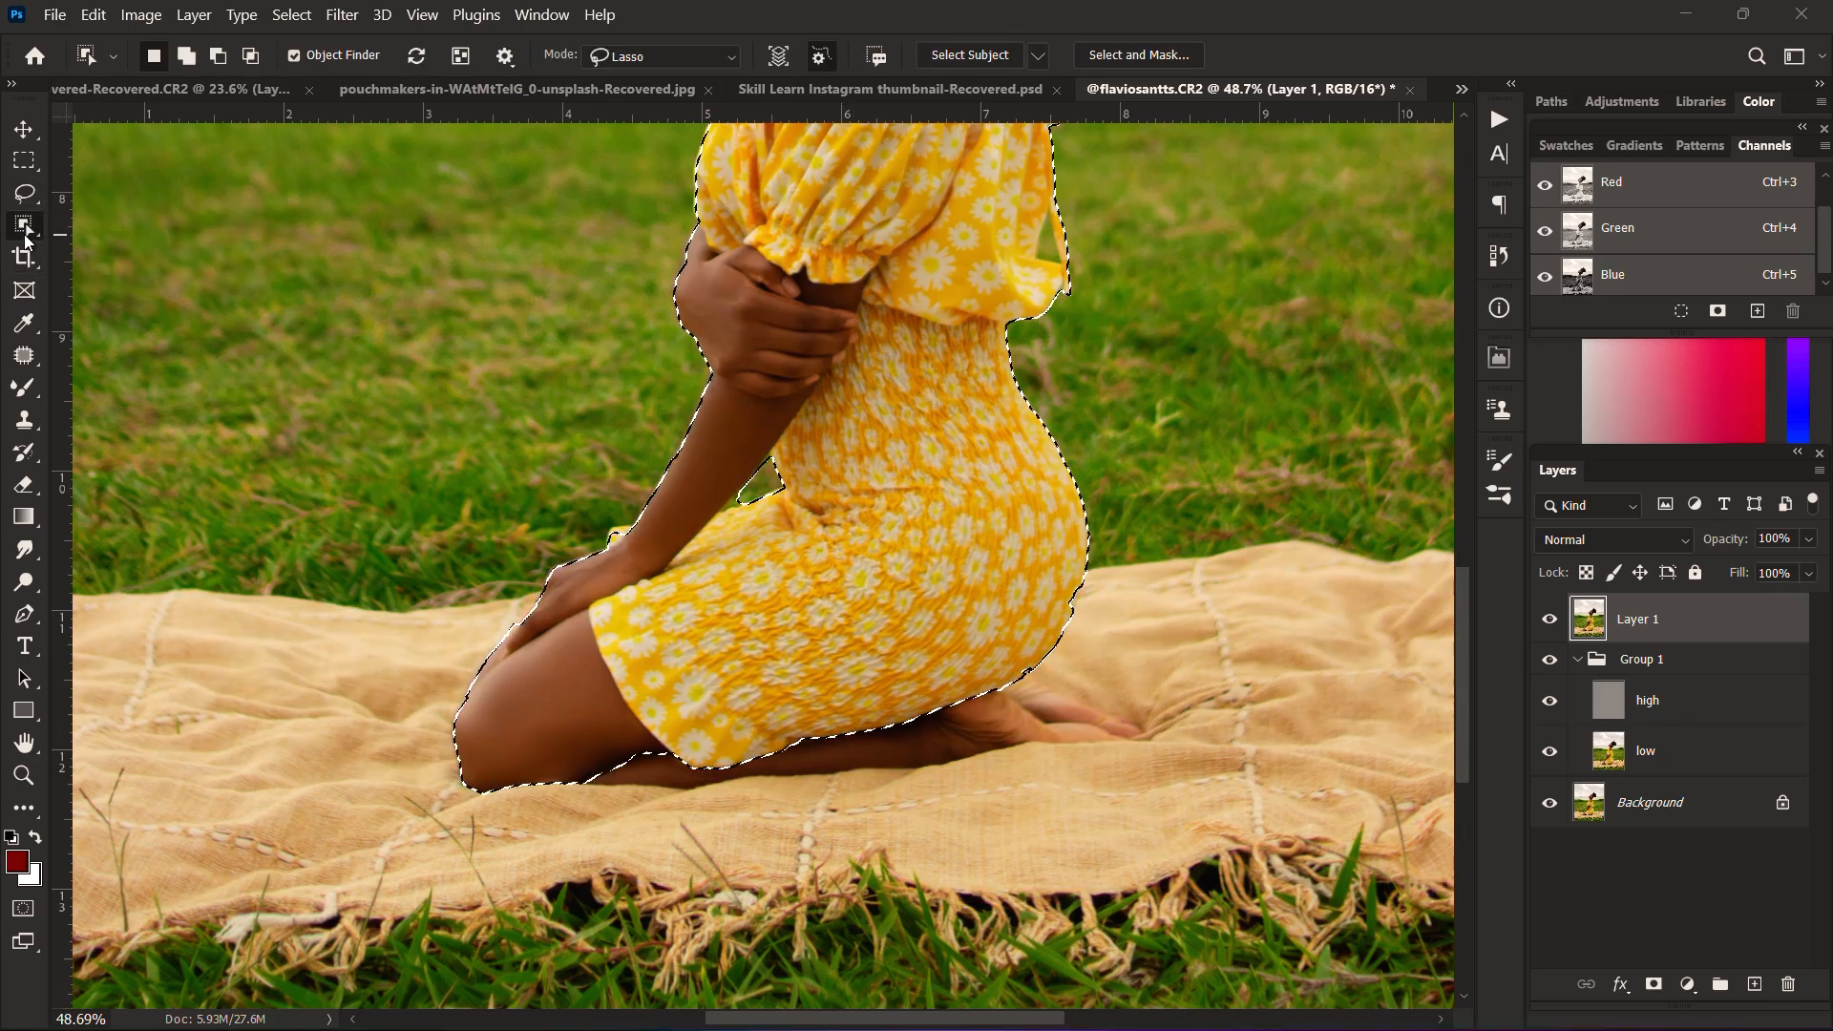
right_click(26, 239)
click(124, 247)
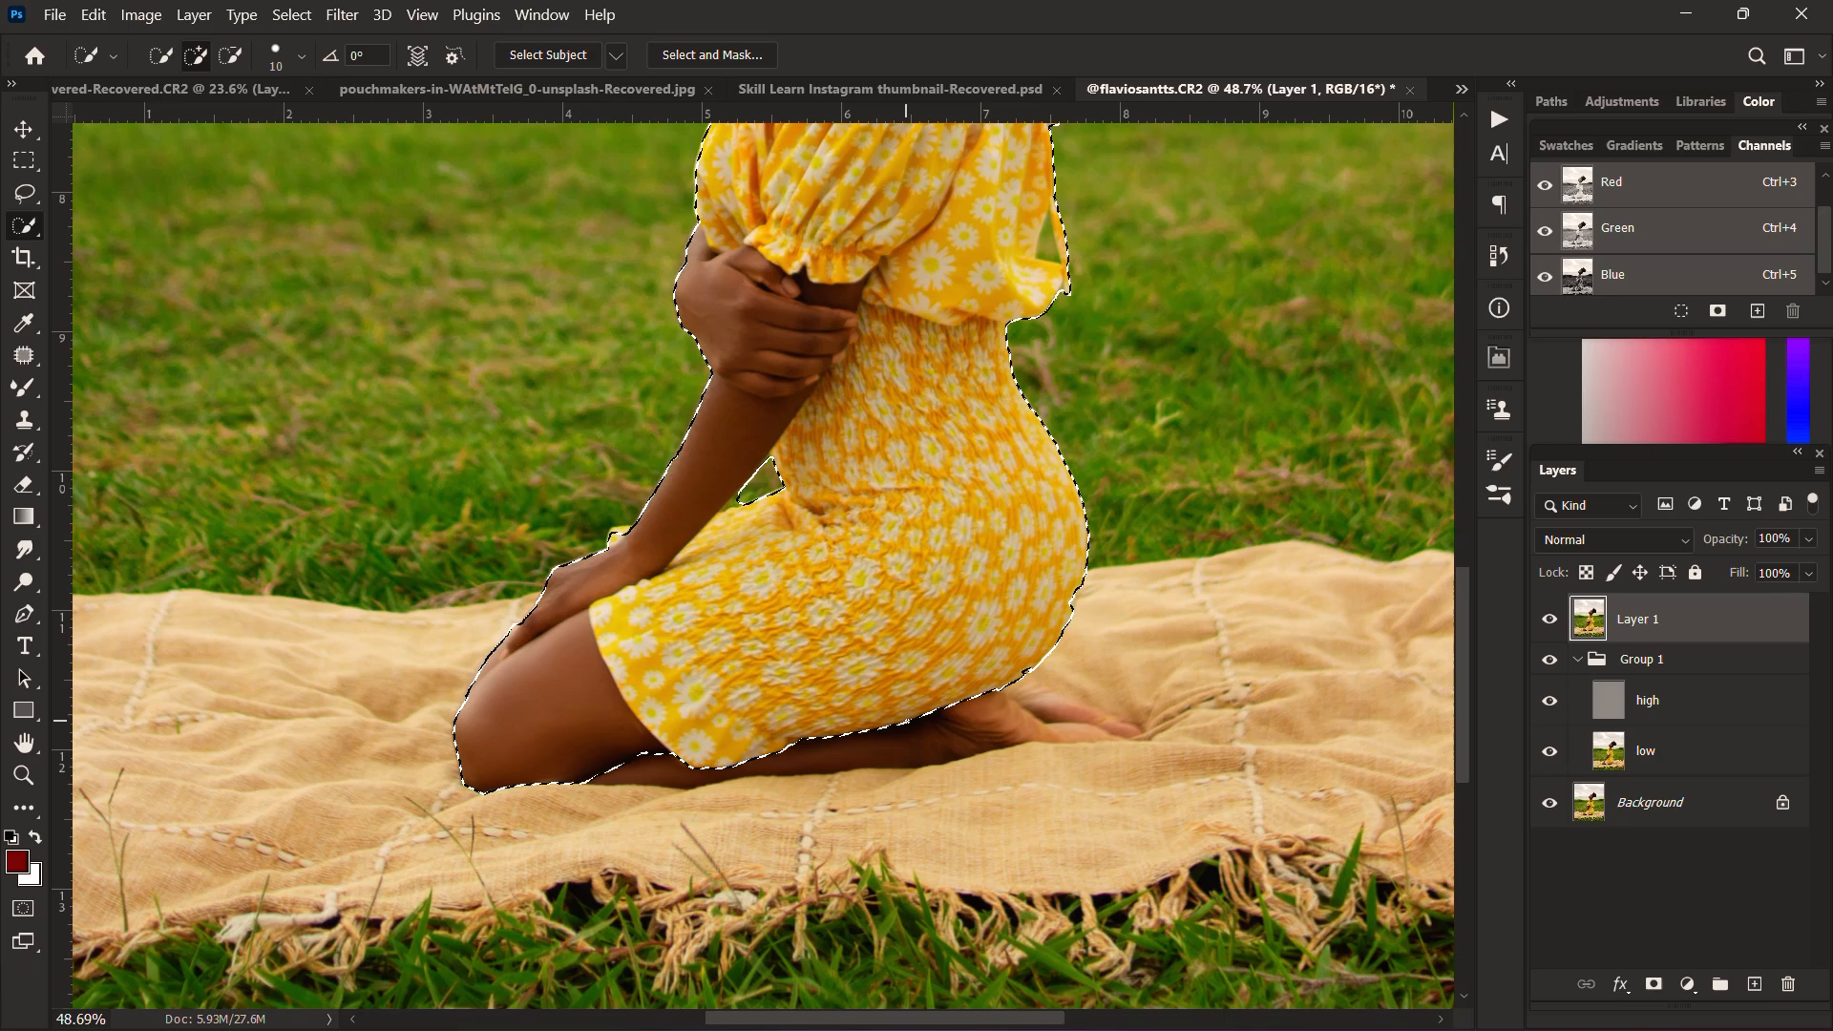
drag(906, 721, 859, 731)
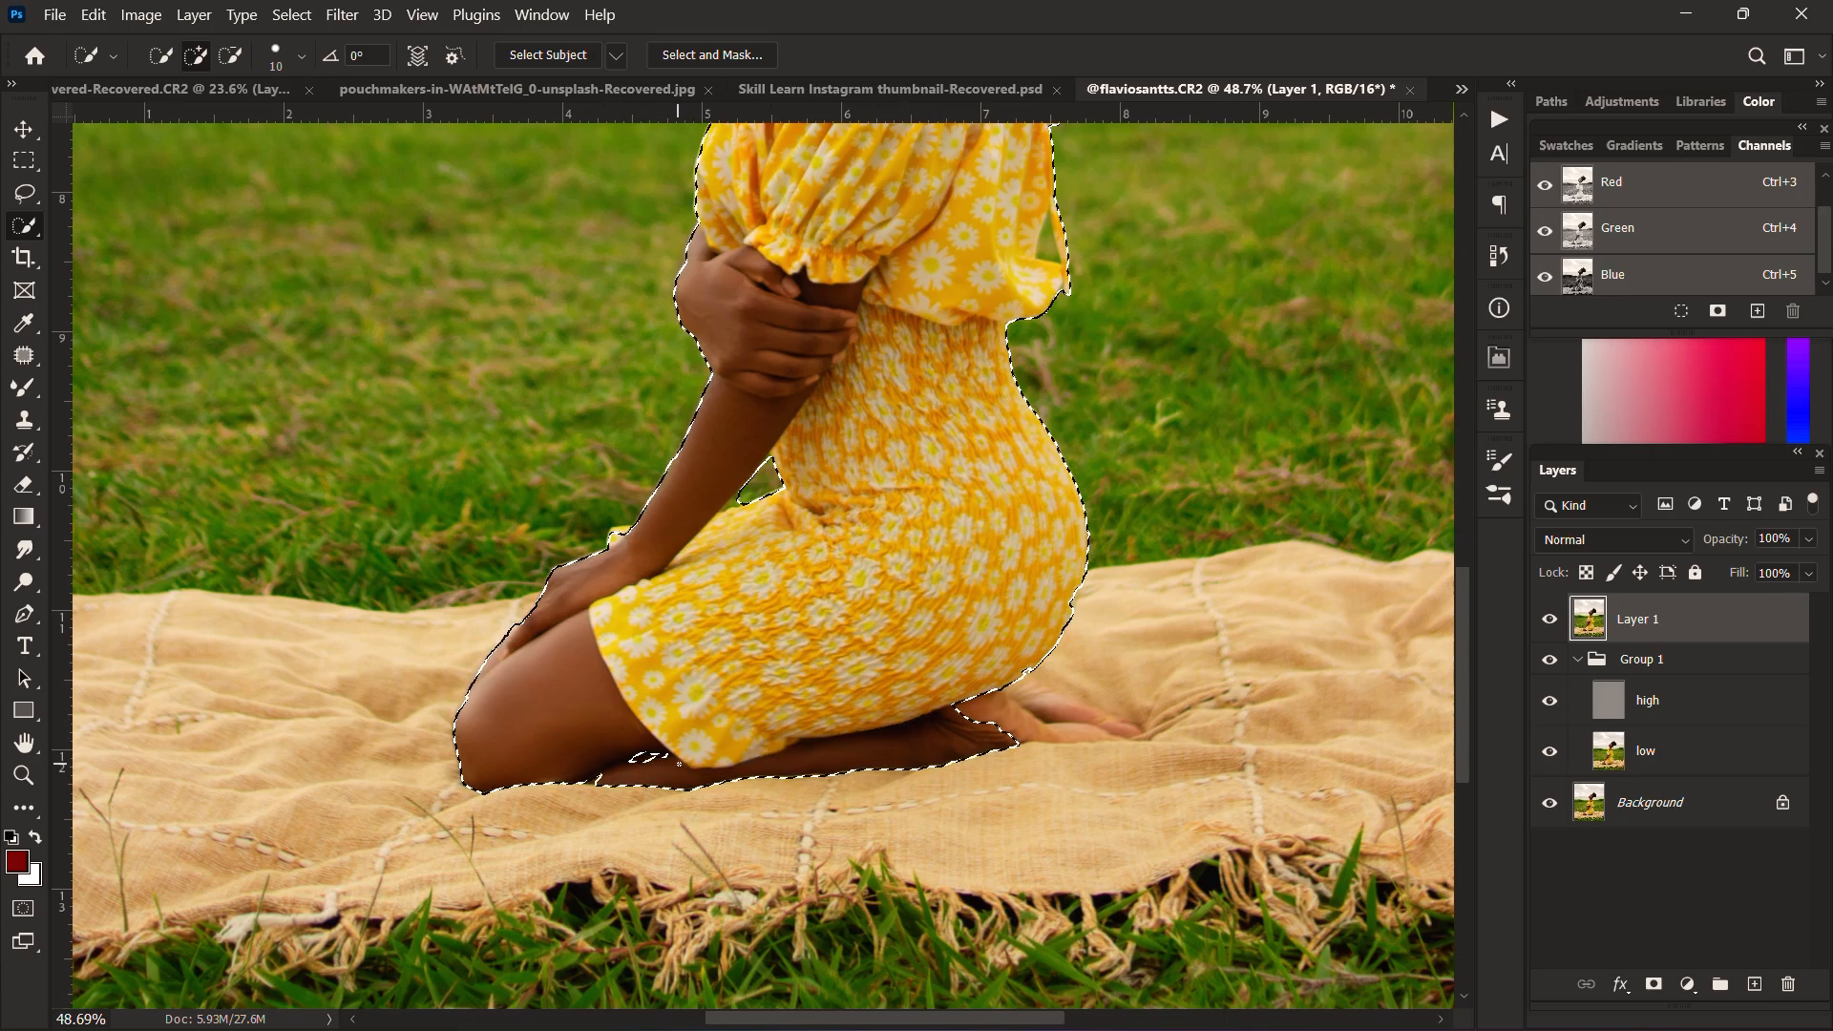
alt+right_click(679, 764)
drag(667, 761, 587, 776)
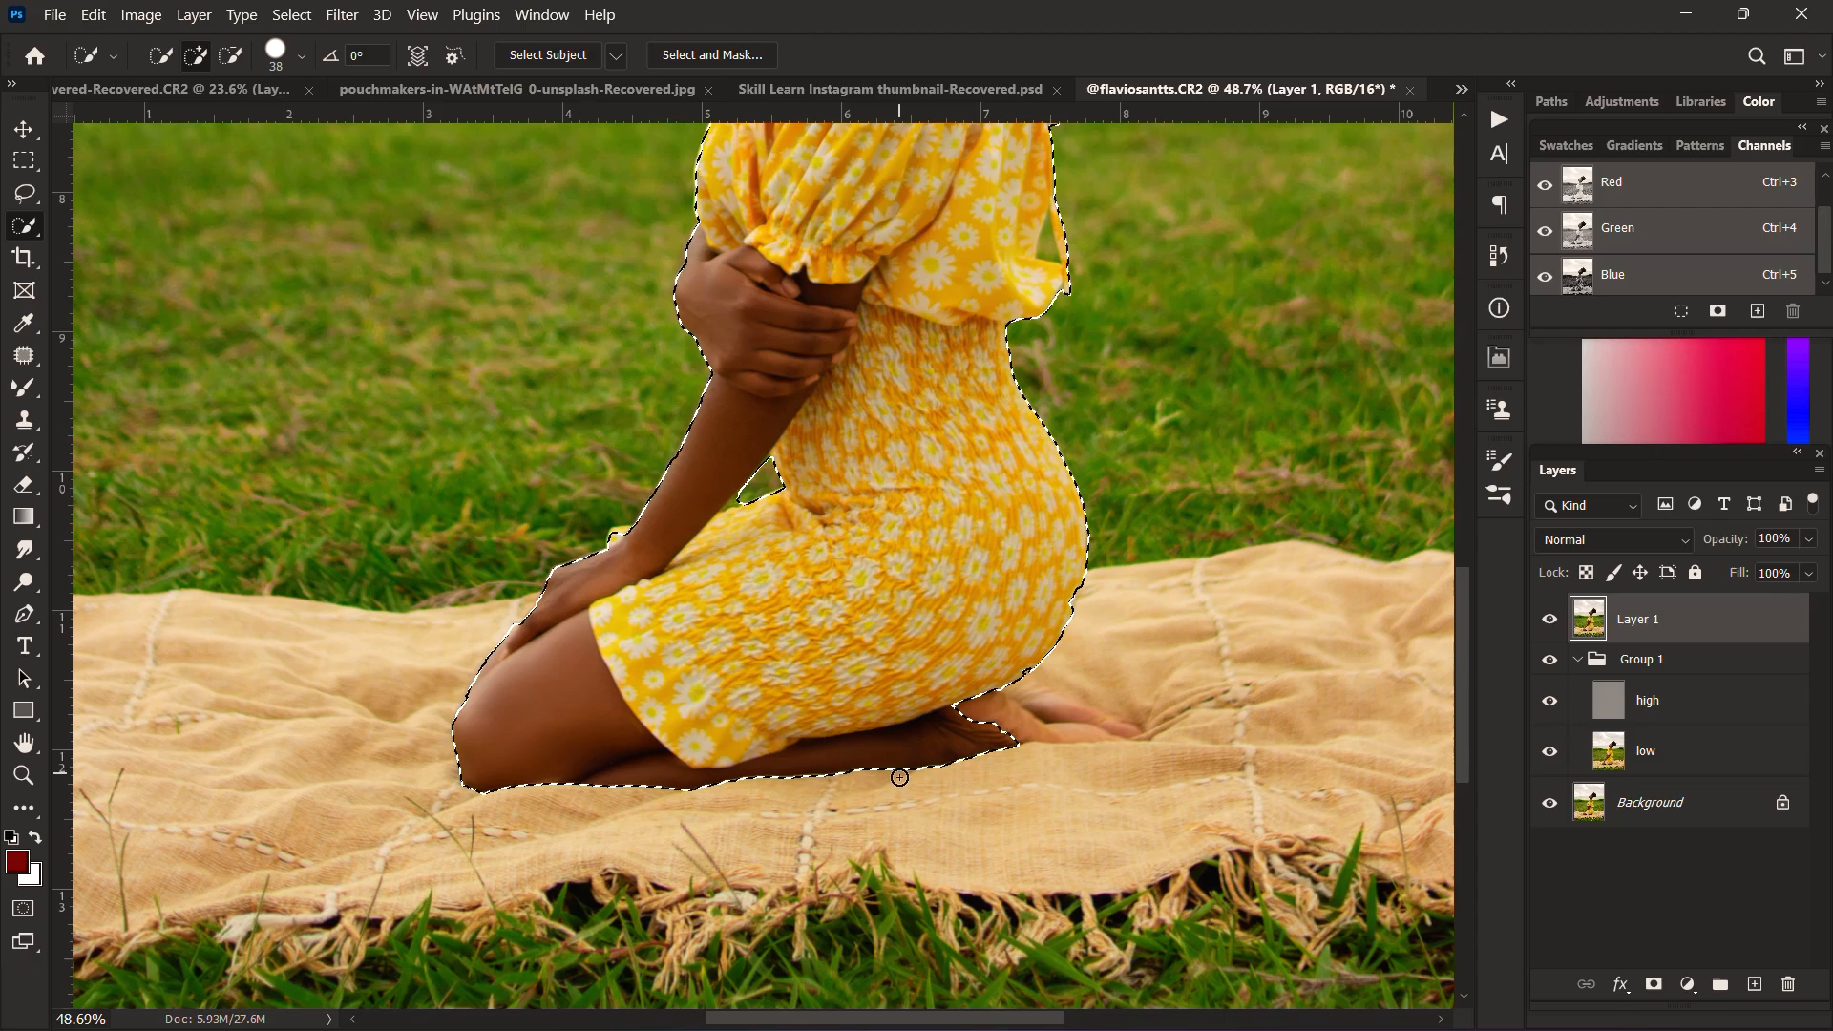
Step: Examine the selection outline along the woman's legs, arm, dress, face and hair
scroll(899, 777, up, 3)
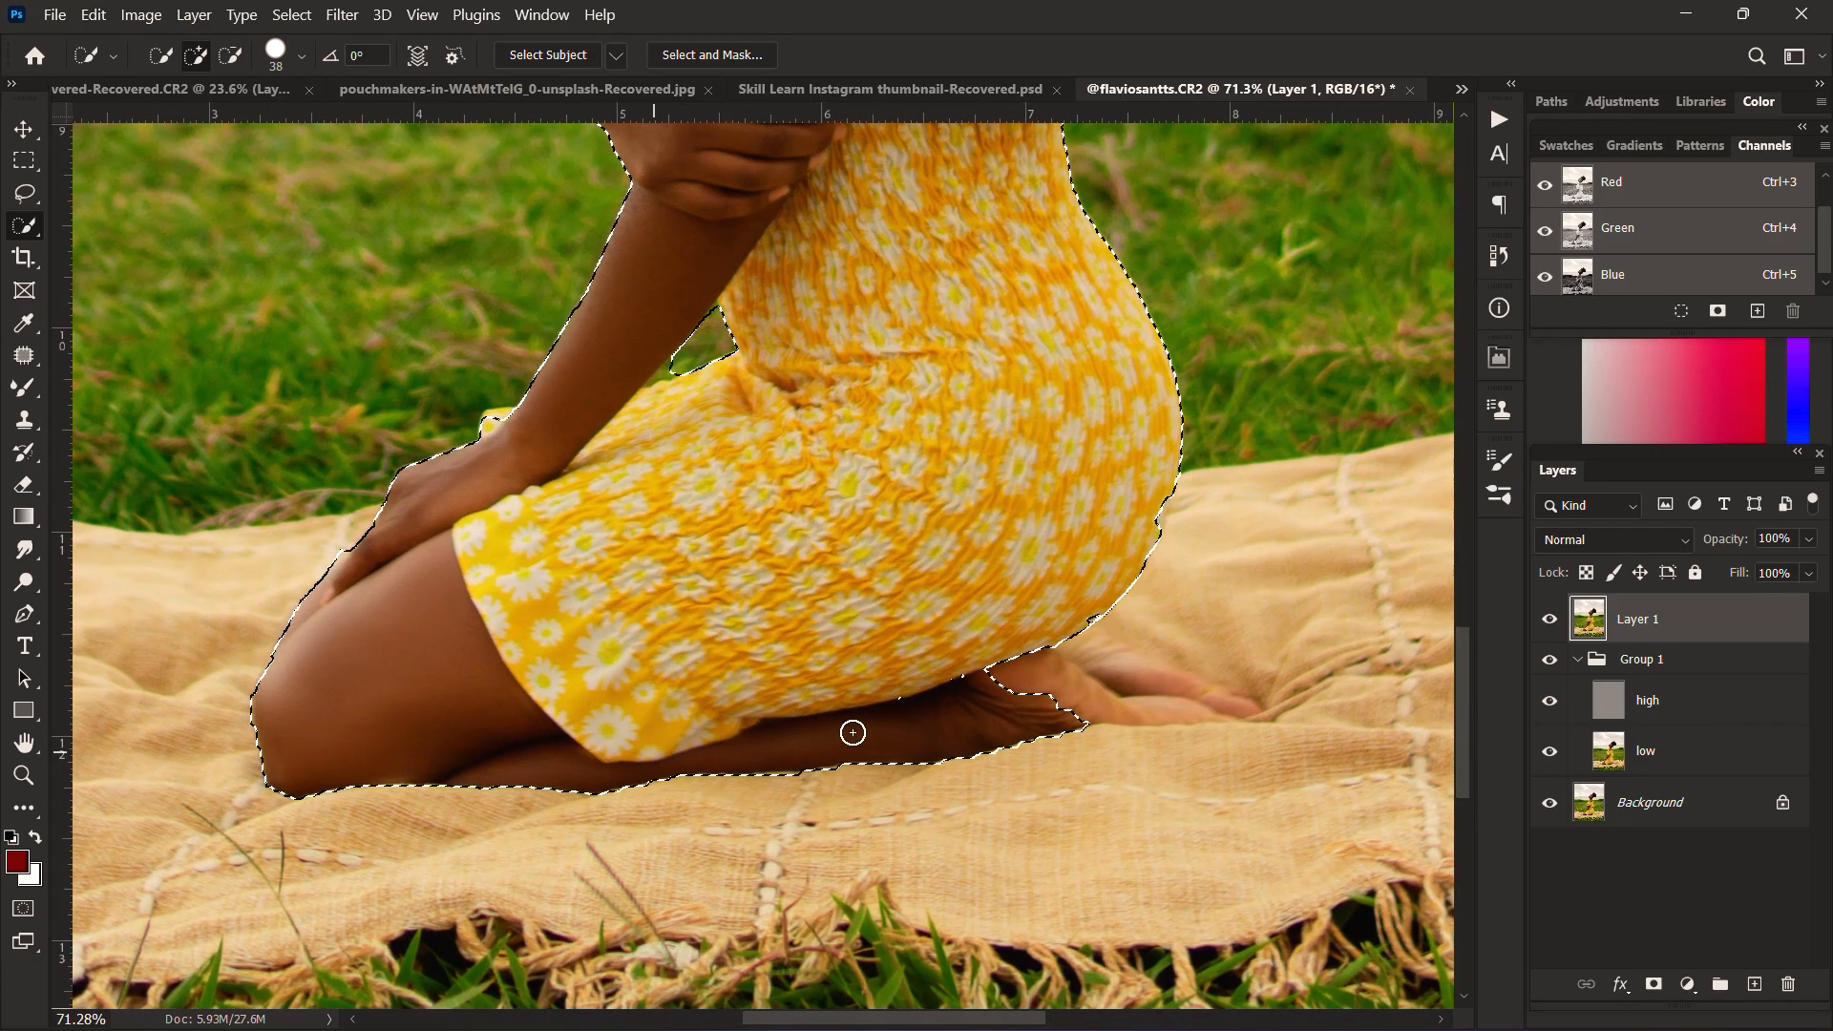
scroll(1018, 662, down, 3)
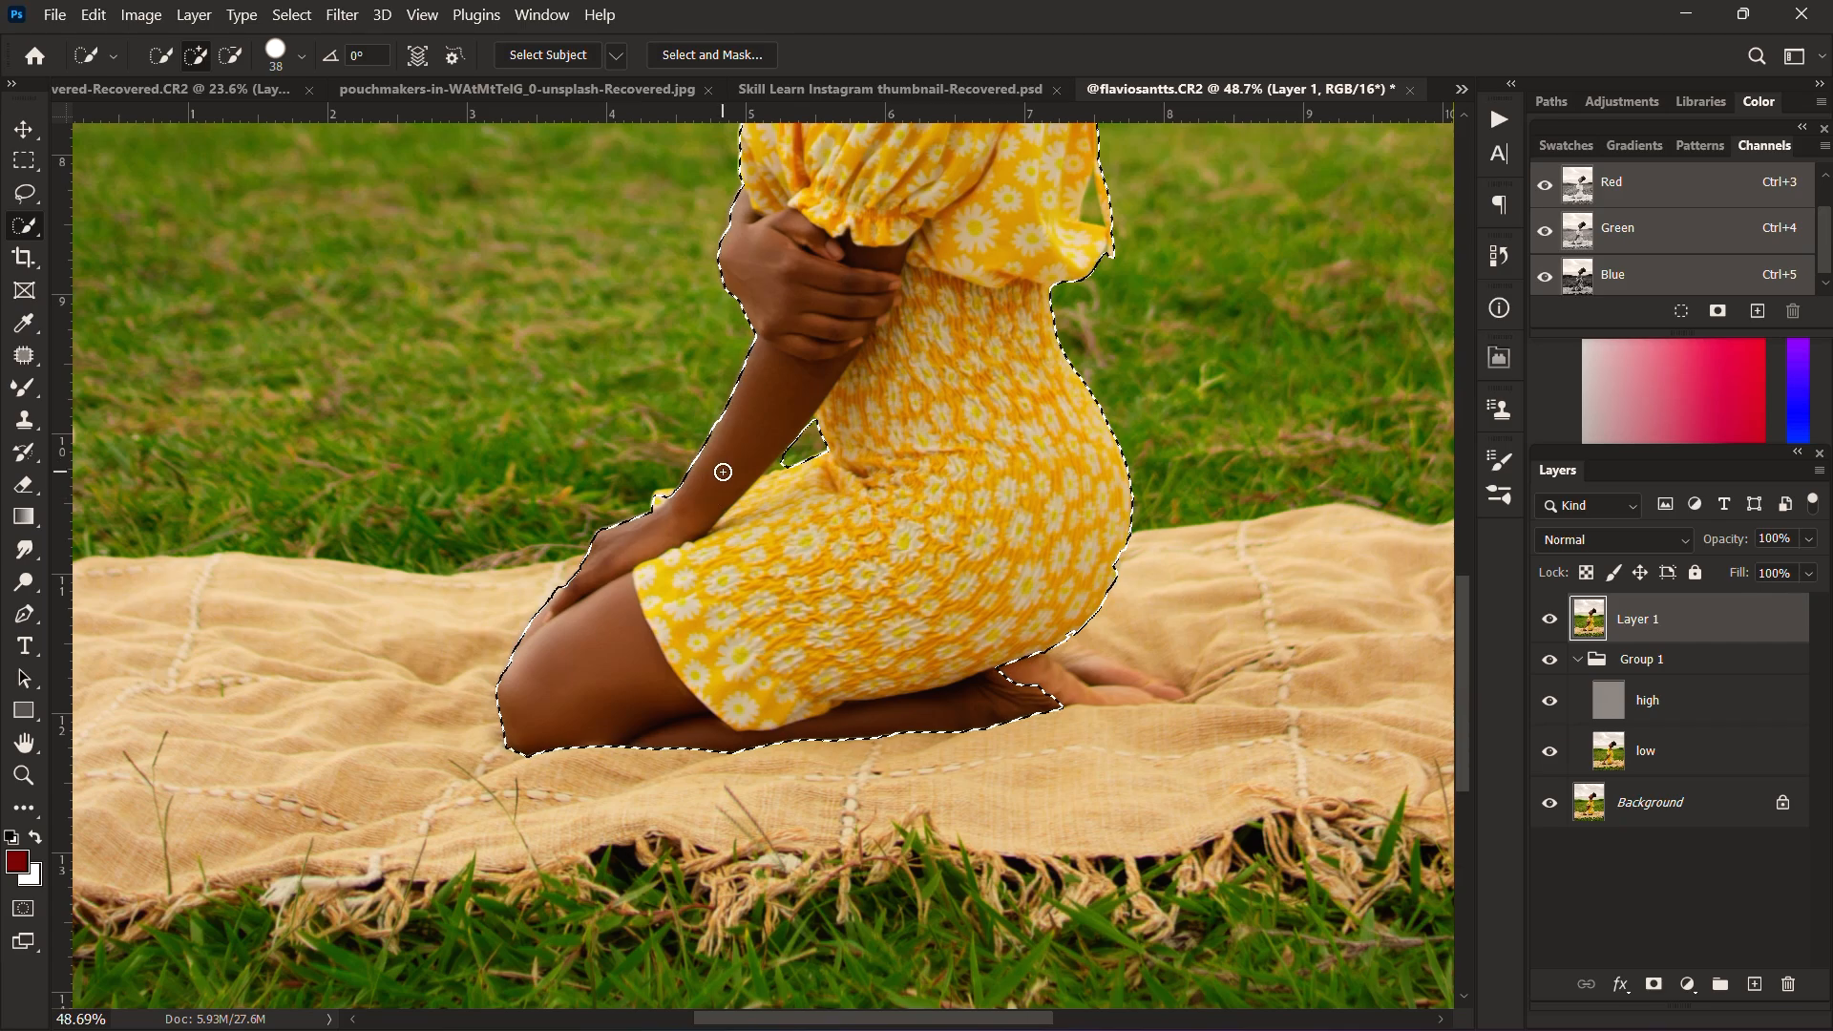
scroll(724, 471, down, 1)
drag(840, 248, 887, 523)
scroll(917, 291, up, 3)
drag(934, 253, 924, 458)
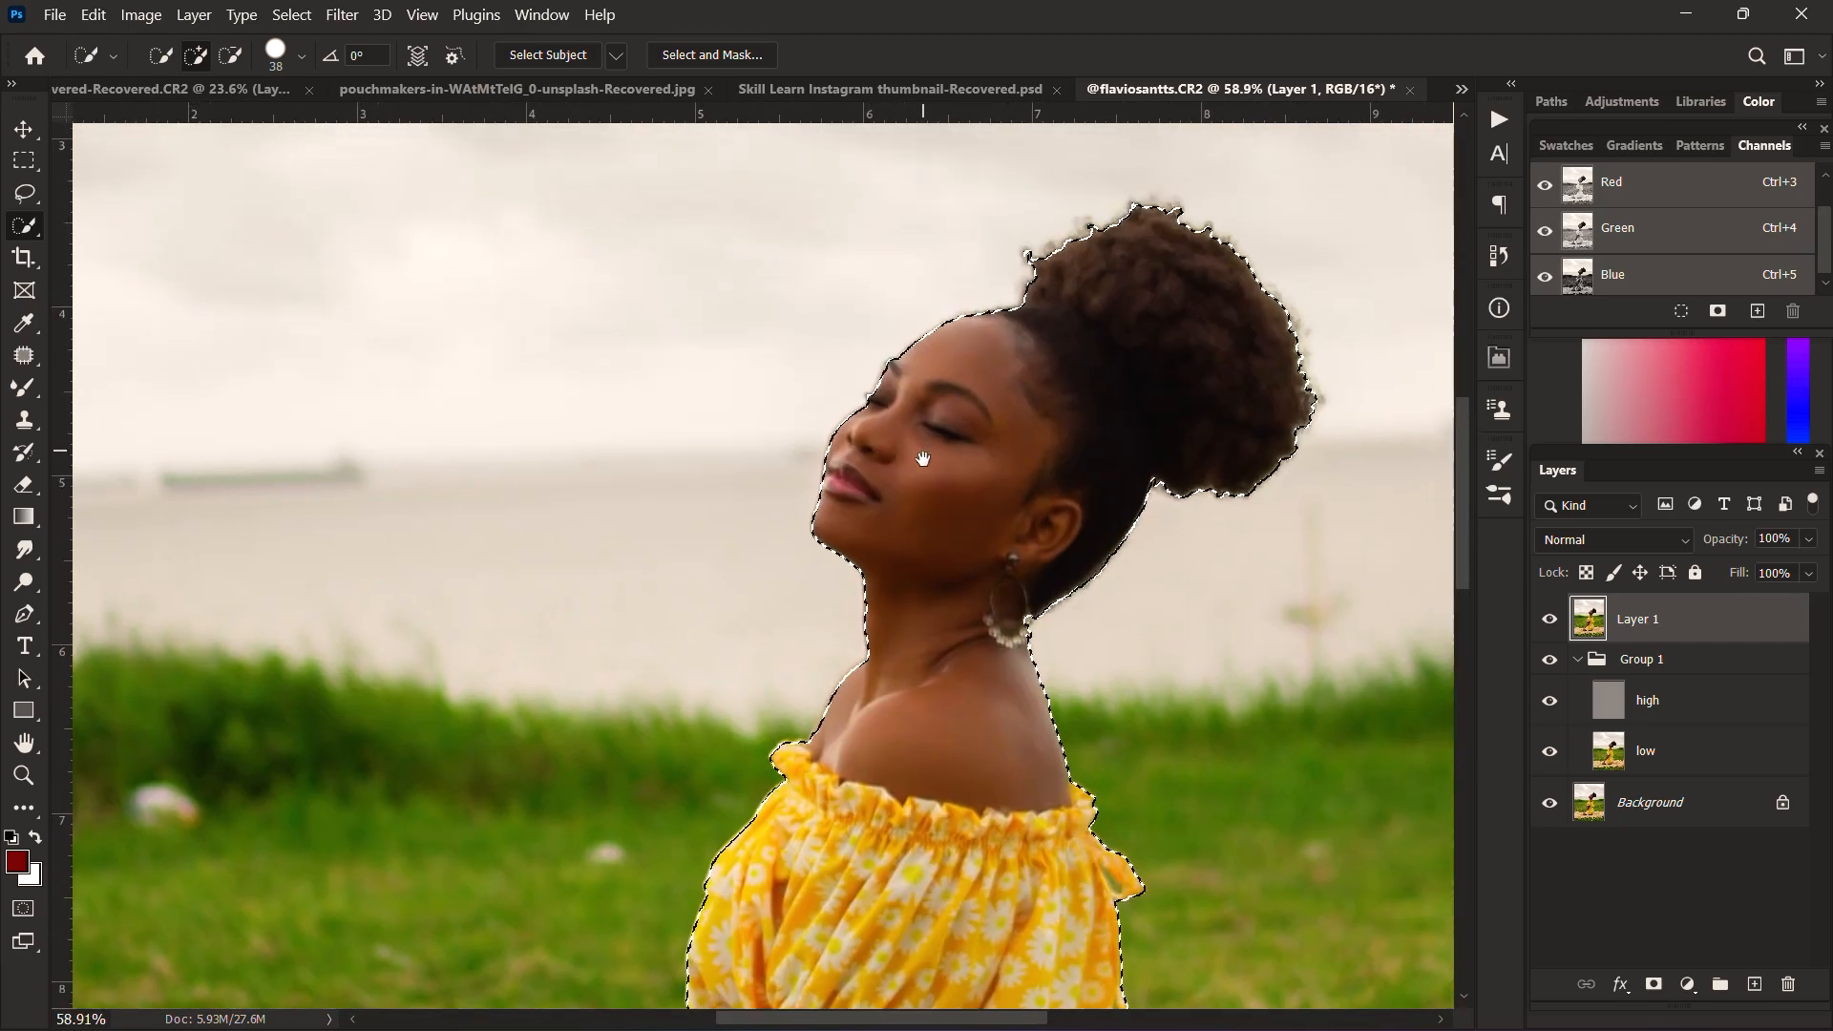
drag(979, 574, 910, 383)
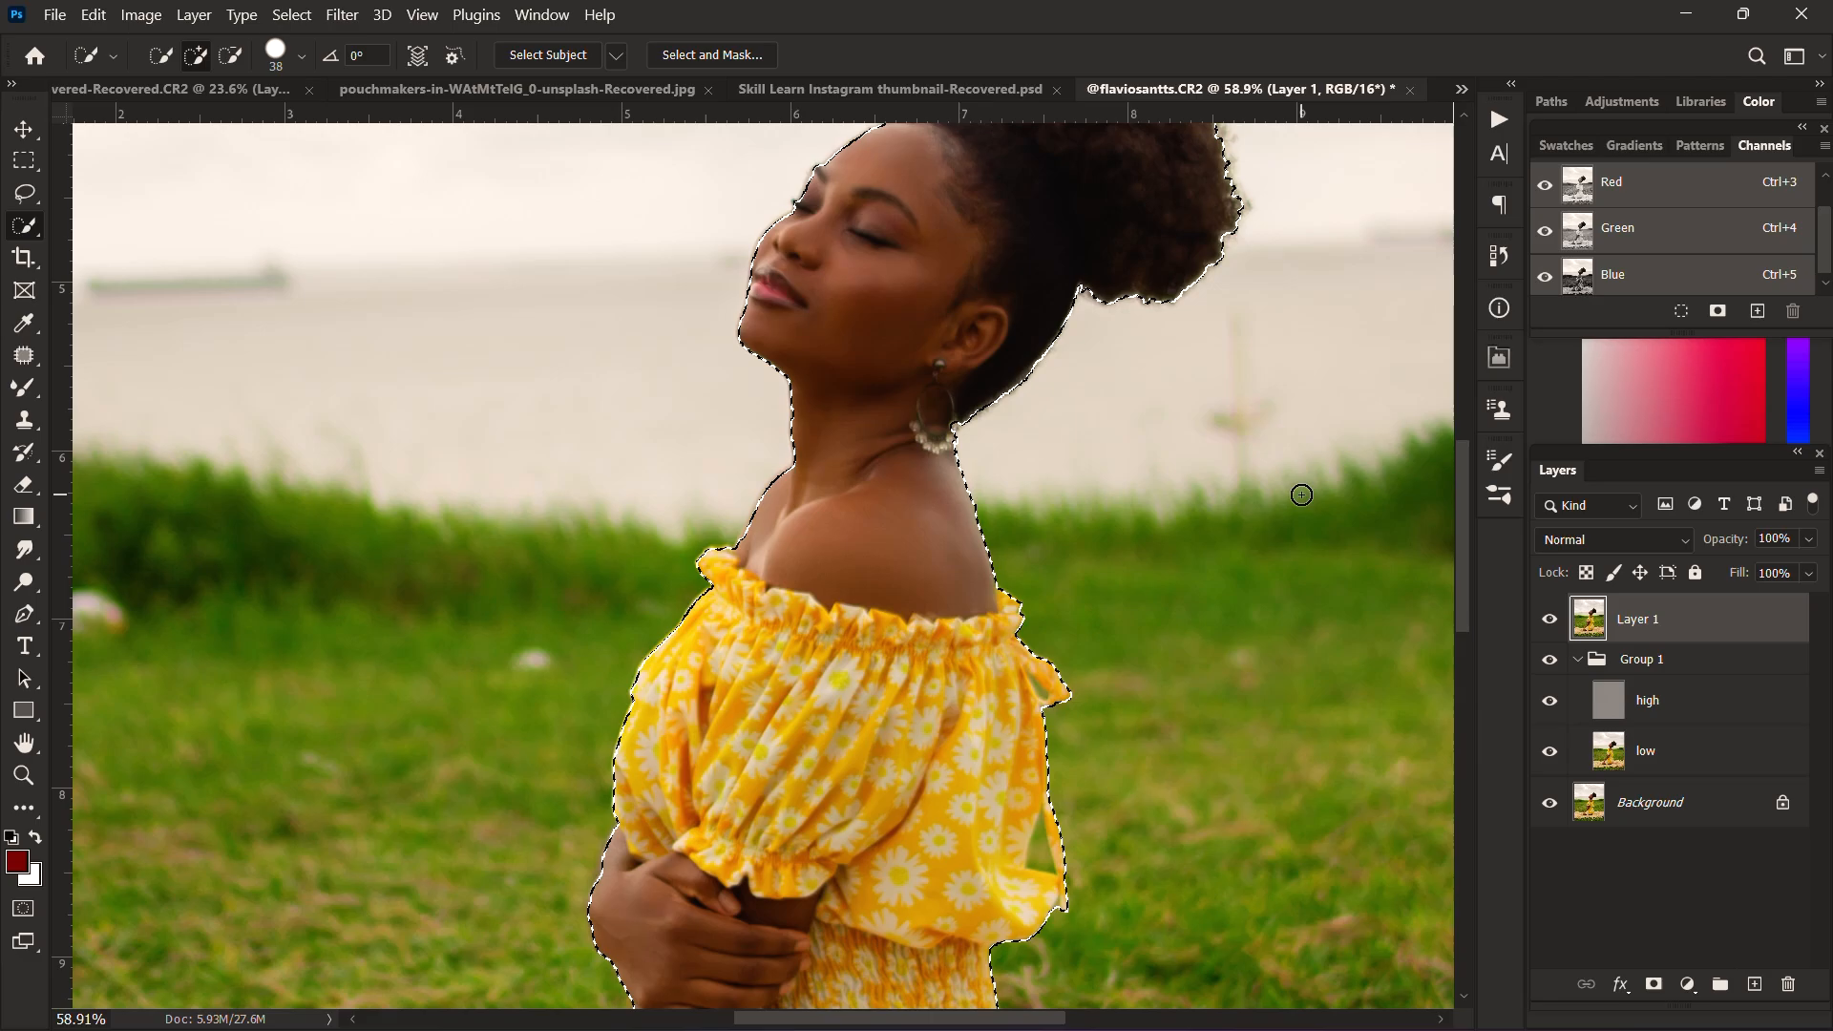
Step: Copy the selected woman to a new layer, add an empty layer above with her outline reselected, and delete the copy
key(ctrl+j)
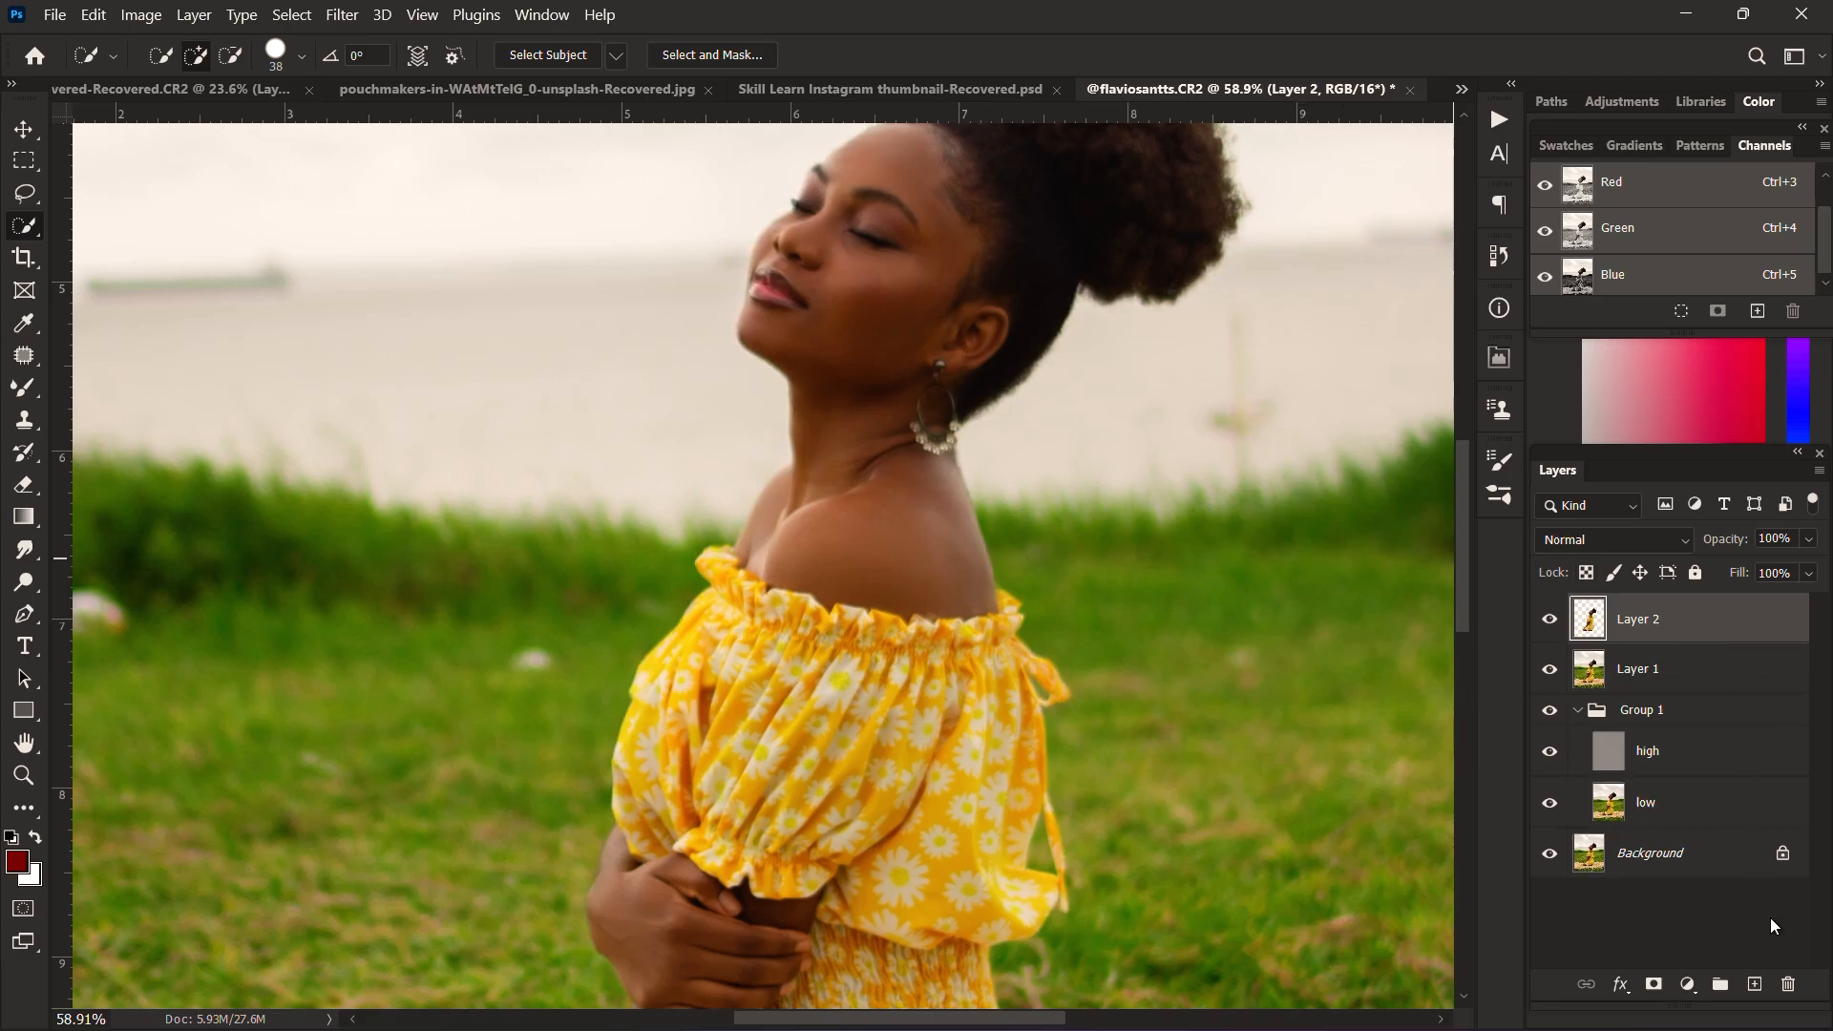
click(1762, 996)
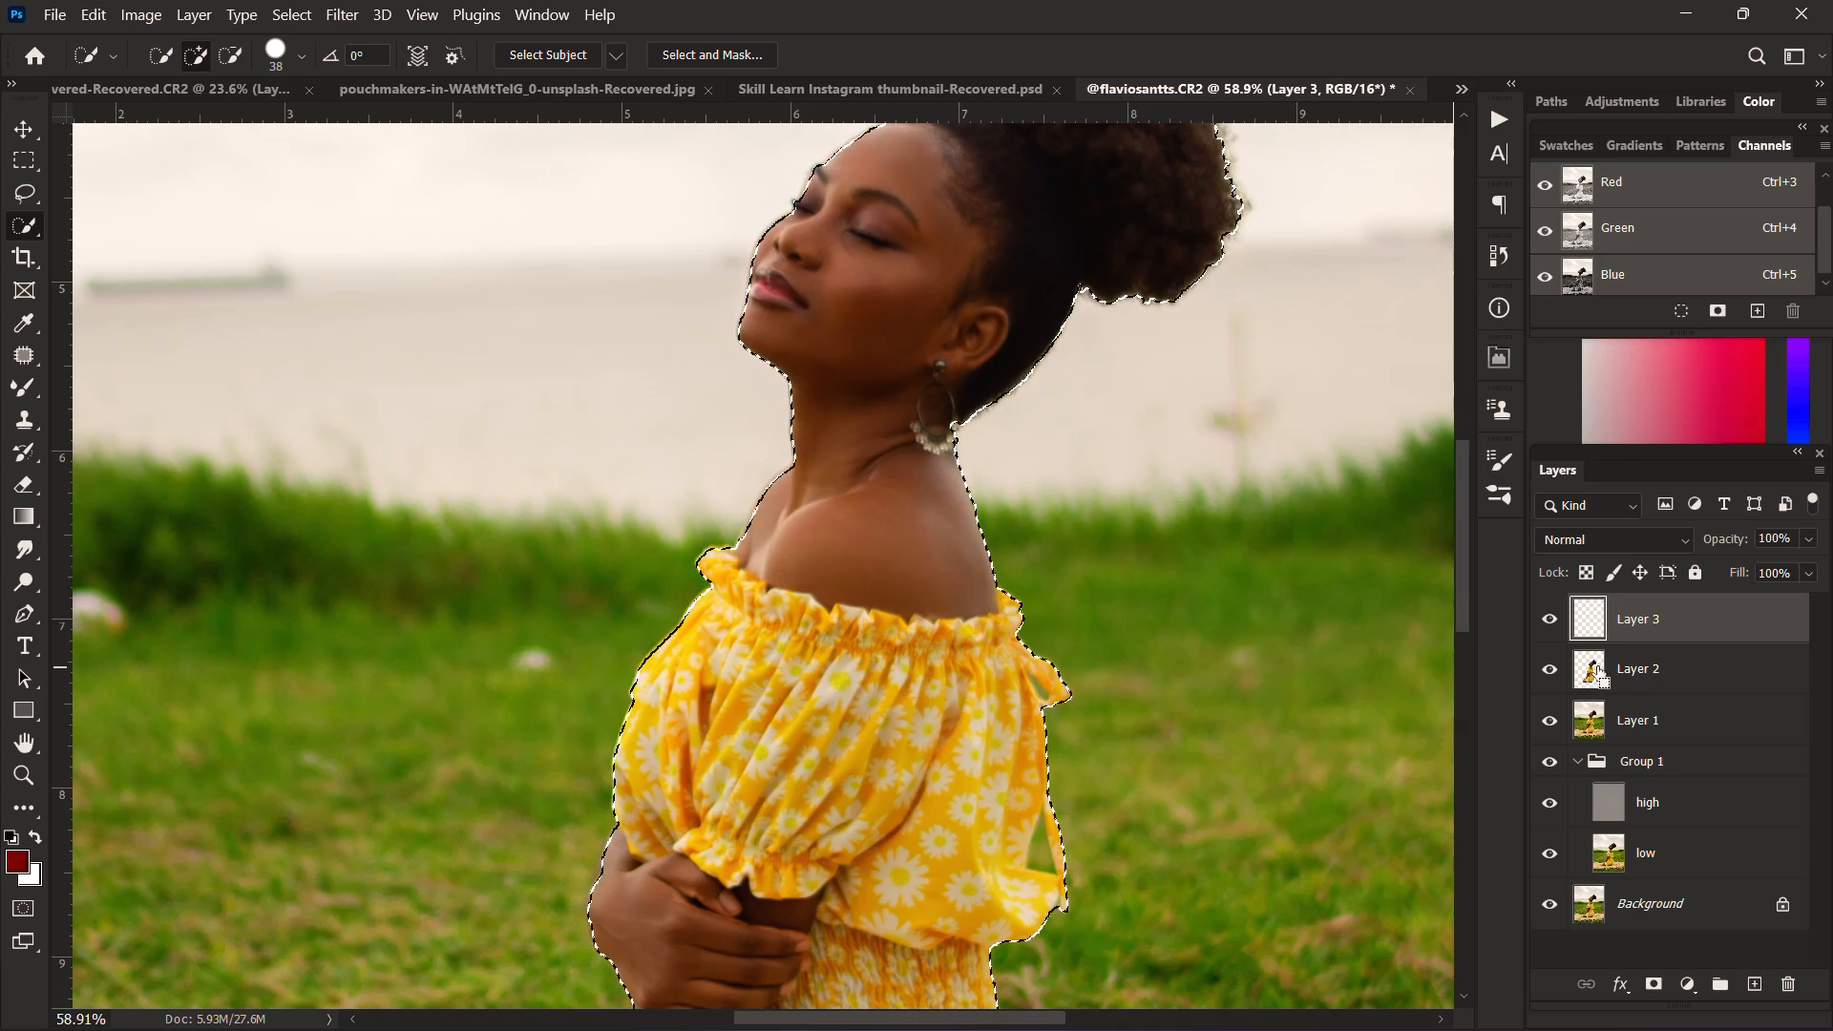
click(1642, 675)
key(Delete)
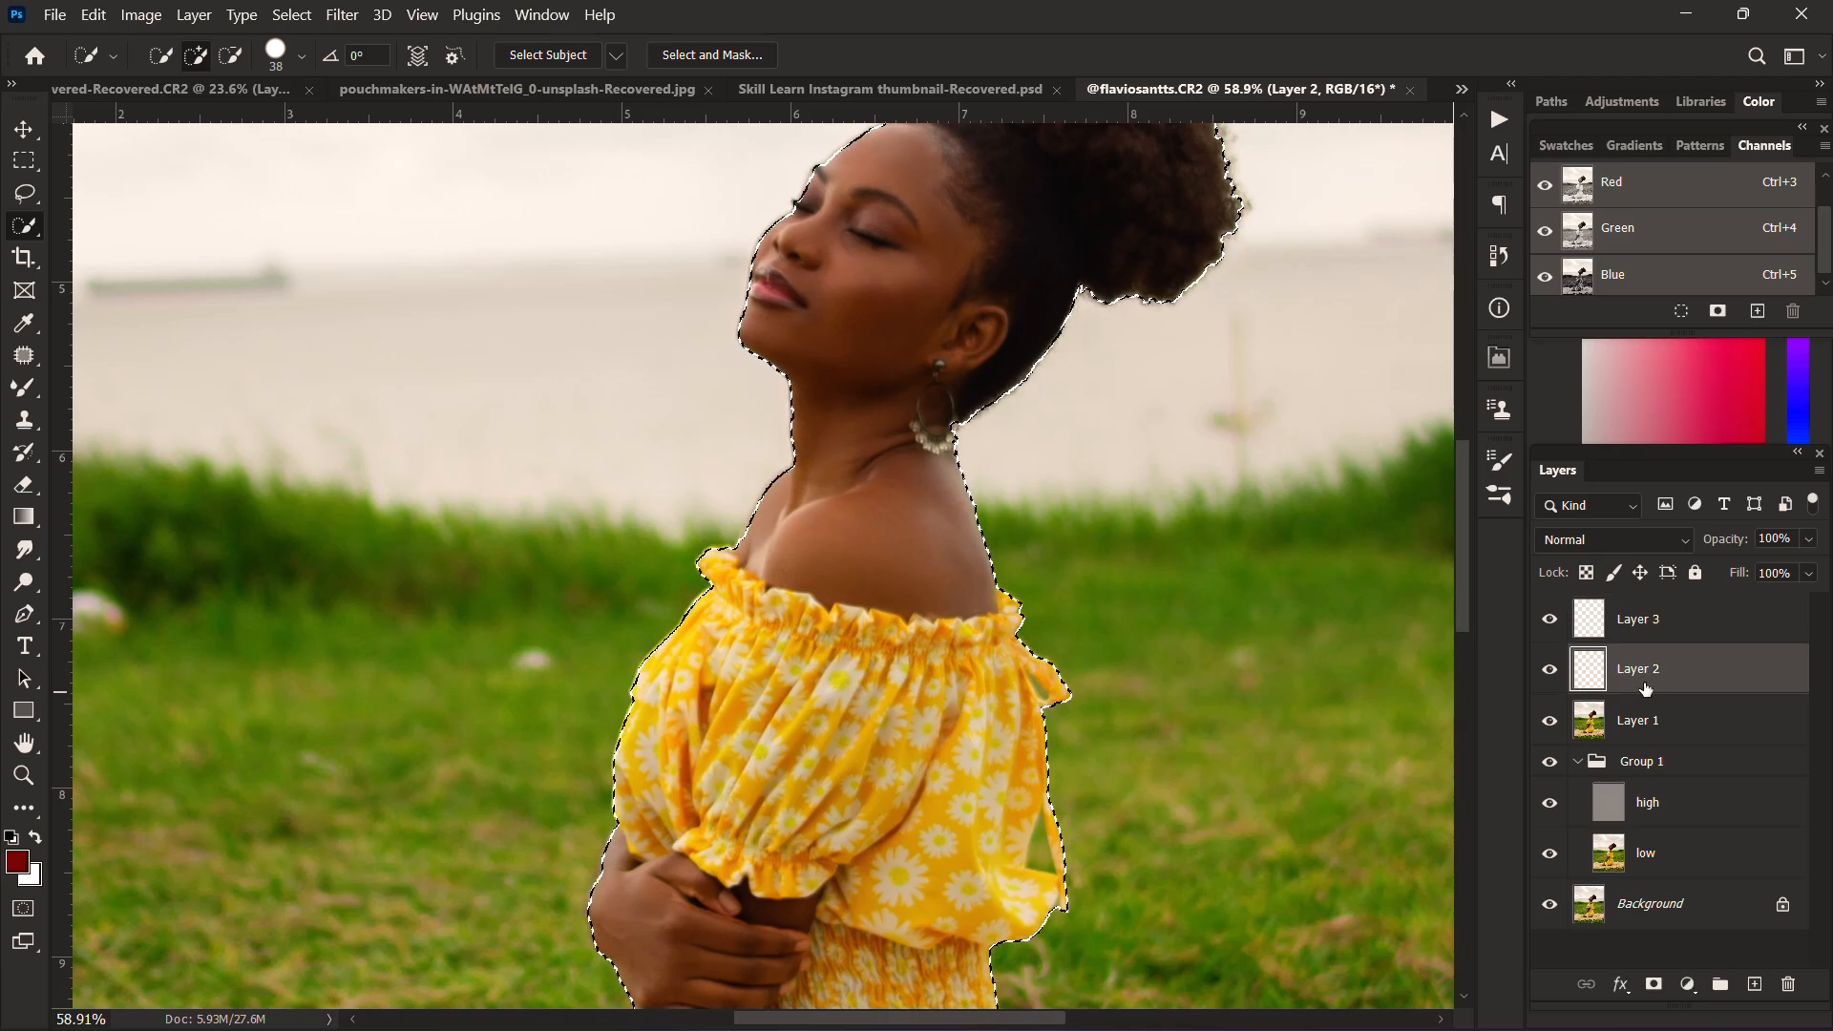
drag(1672, 675, 1788, 985)
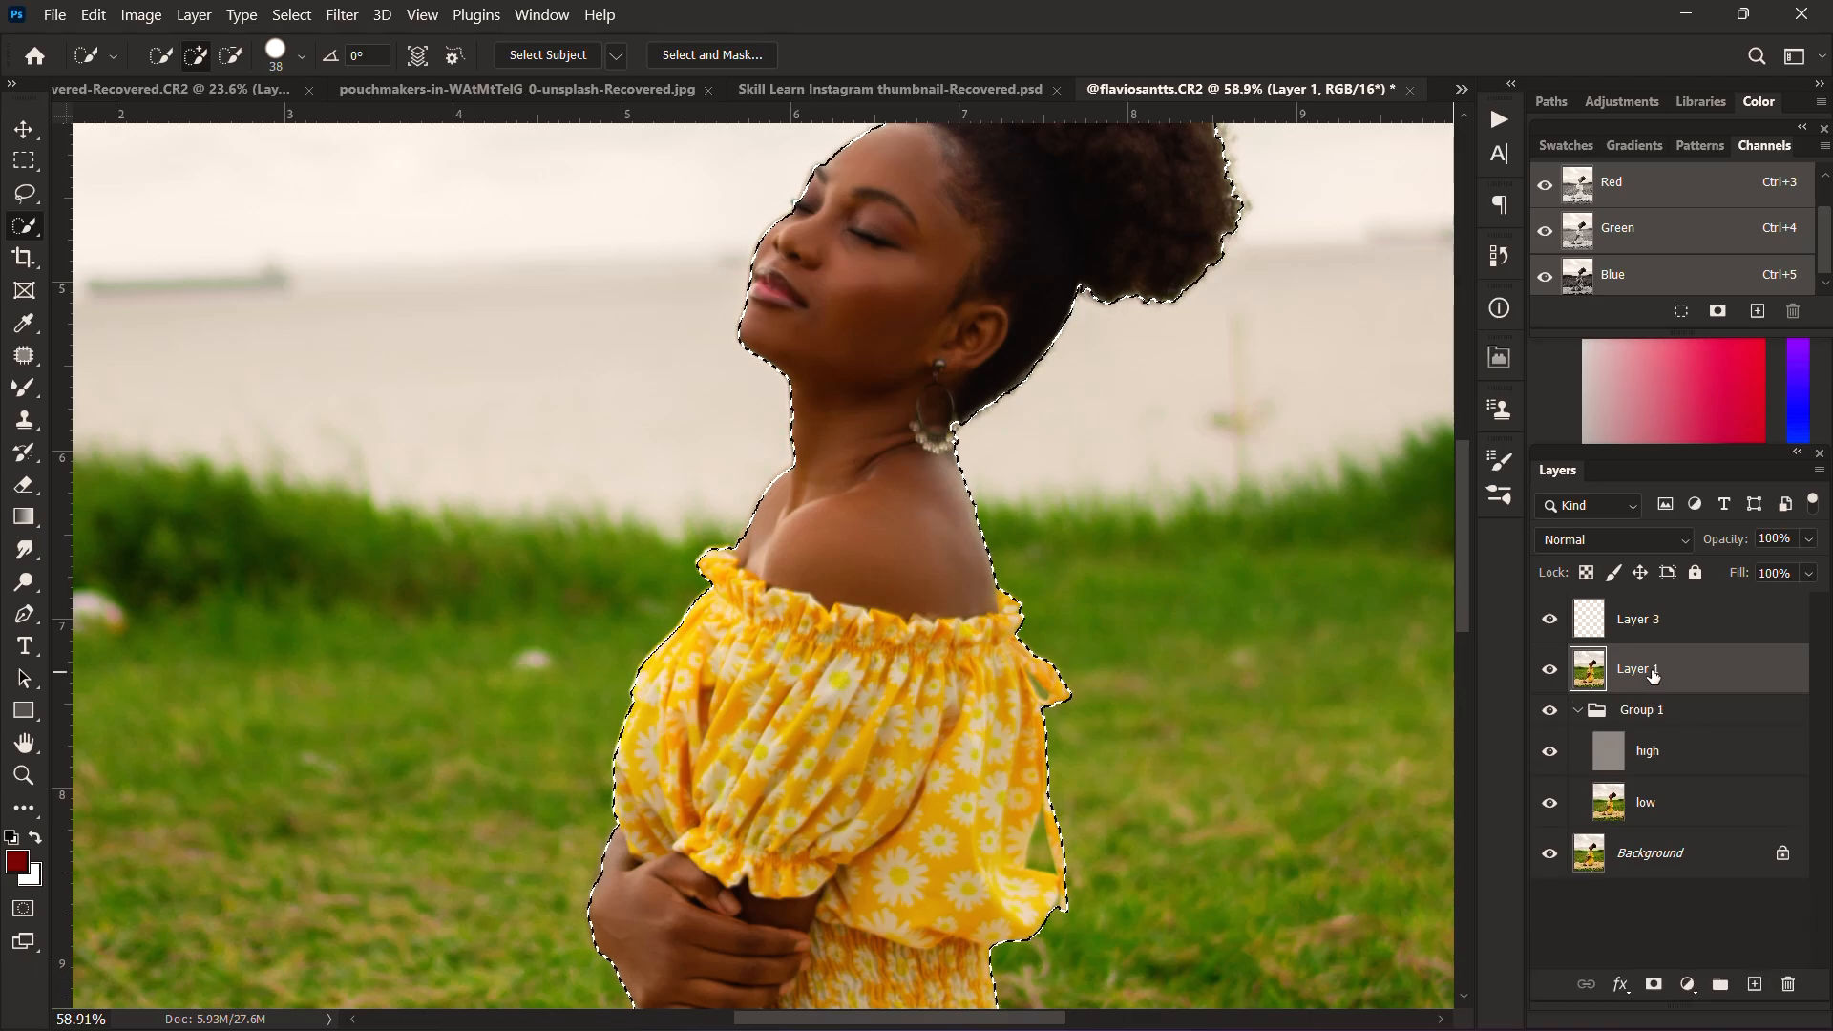
Step: Select the empty Layer 3 and set its blend mode to Color
click(1621, 618)
click(1654, 542)
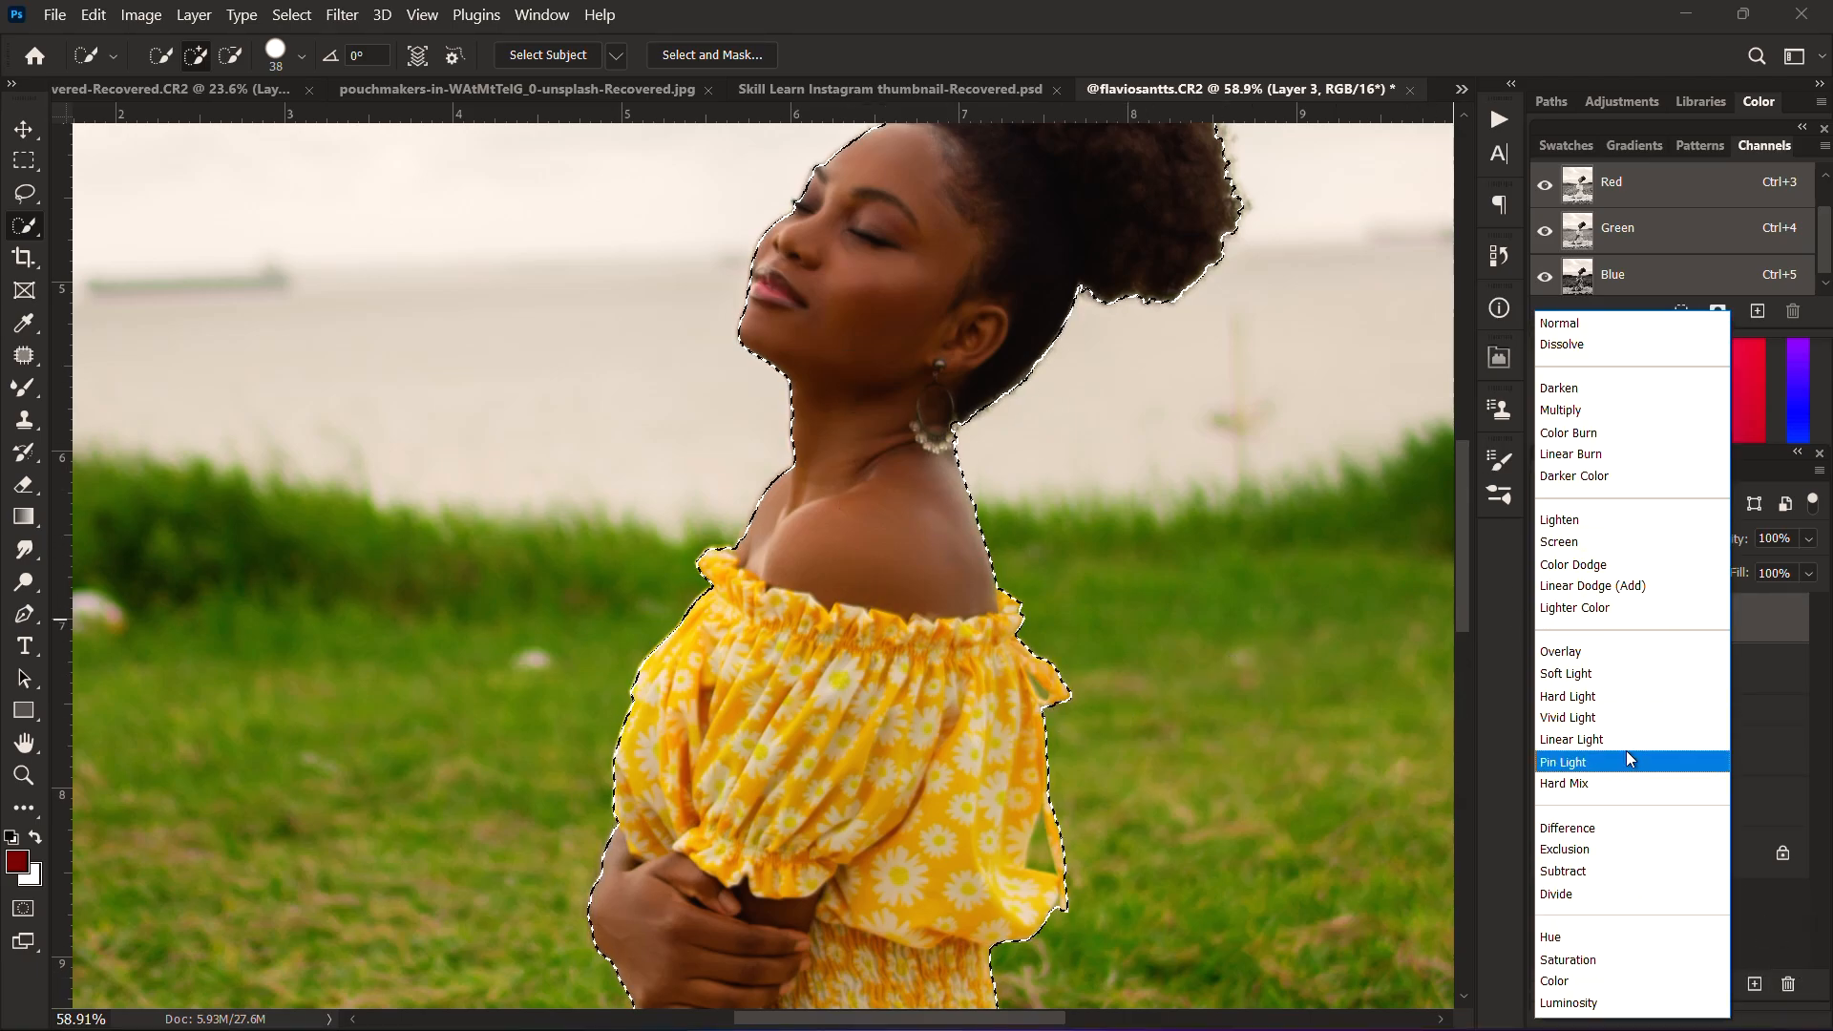
click(1579, 982)
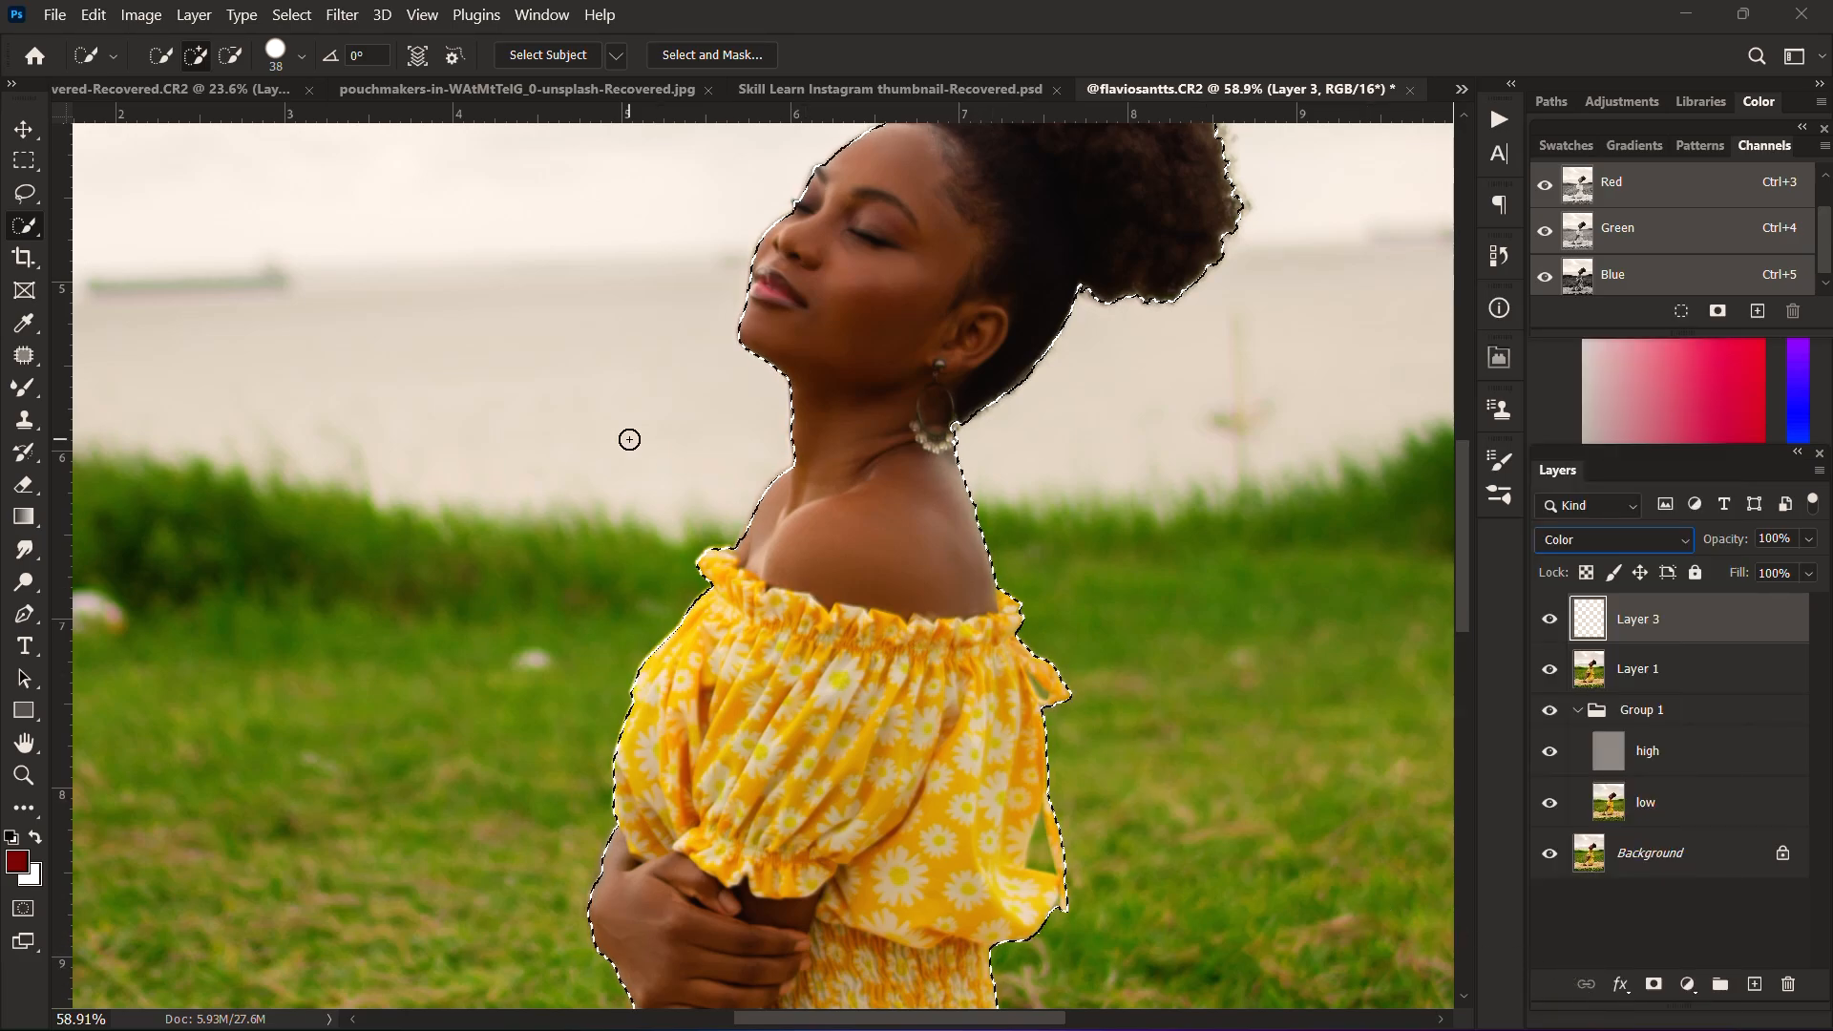
click(115, 58)
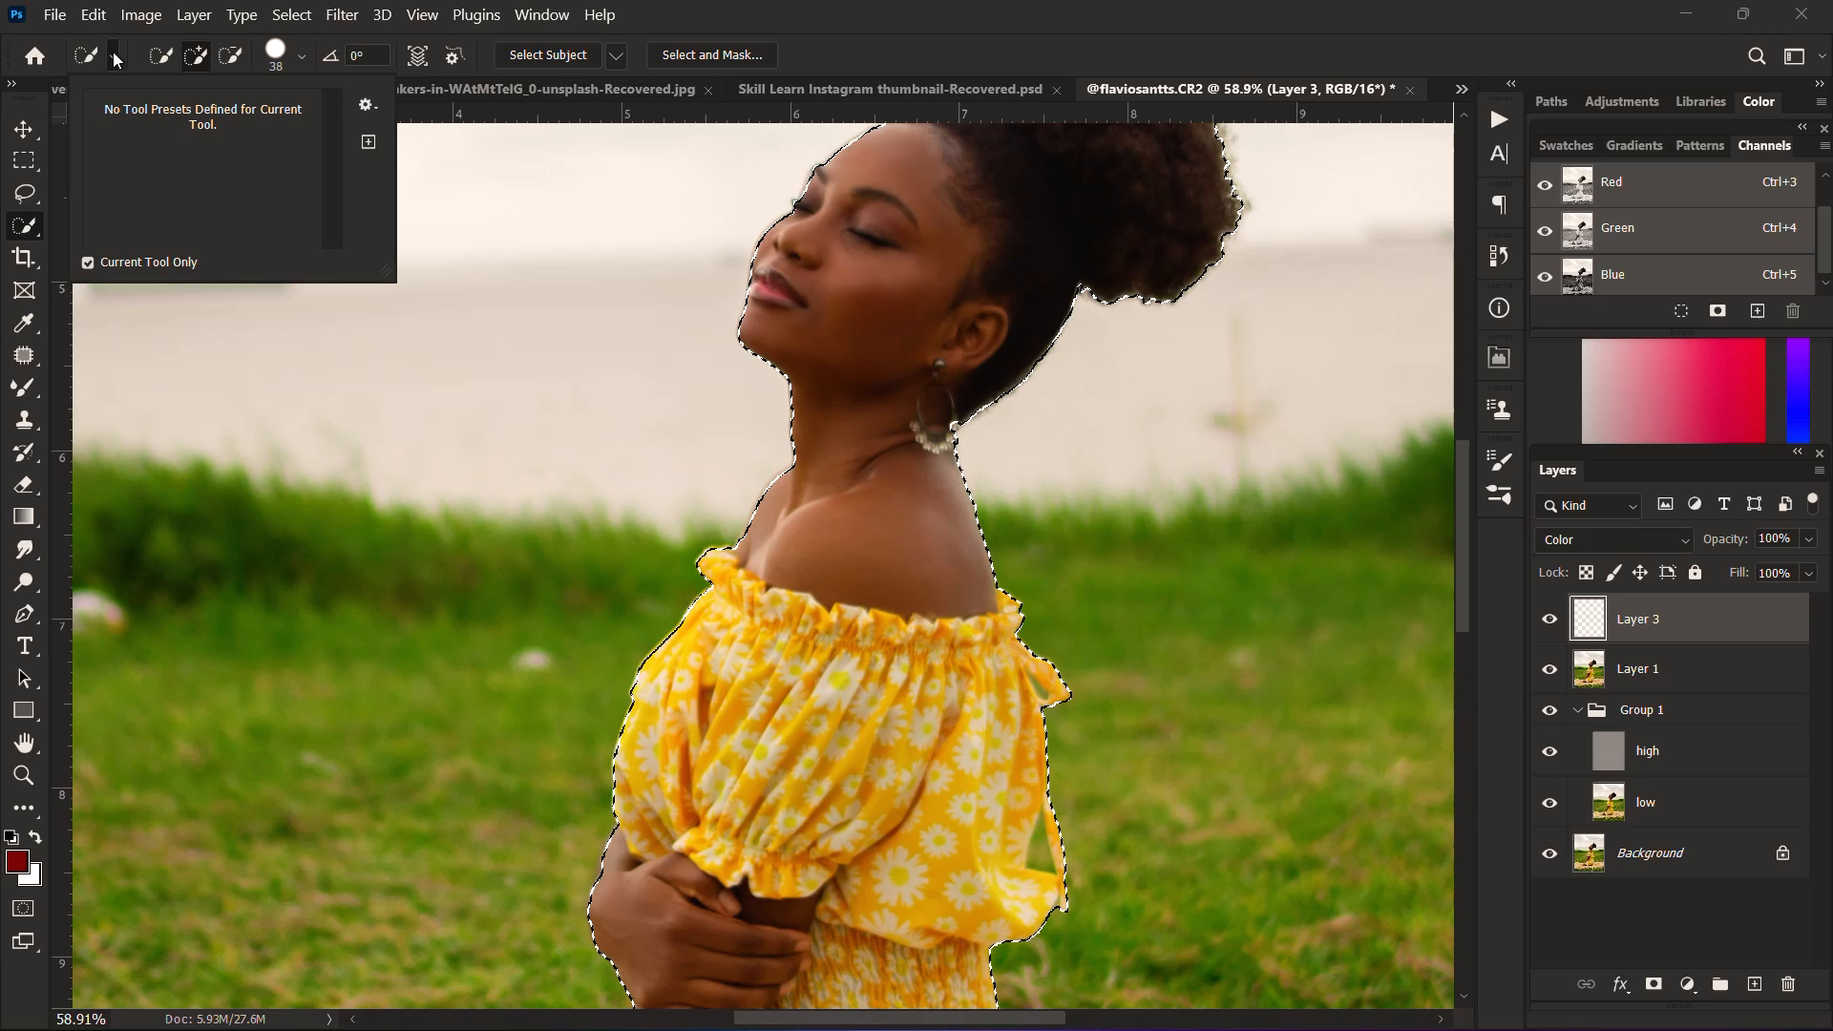
click(112, 58)
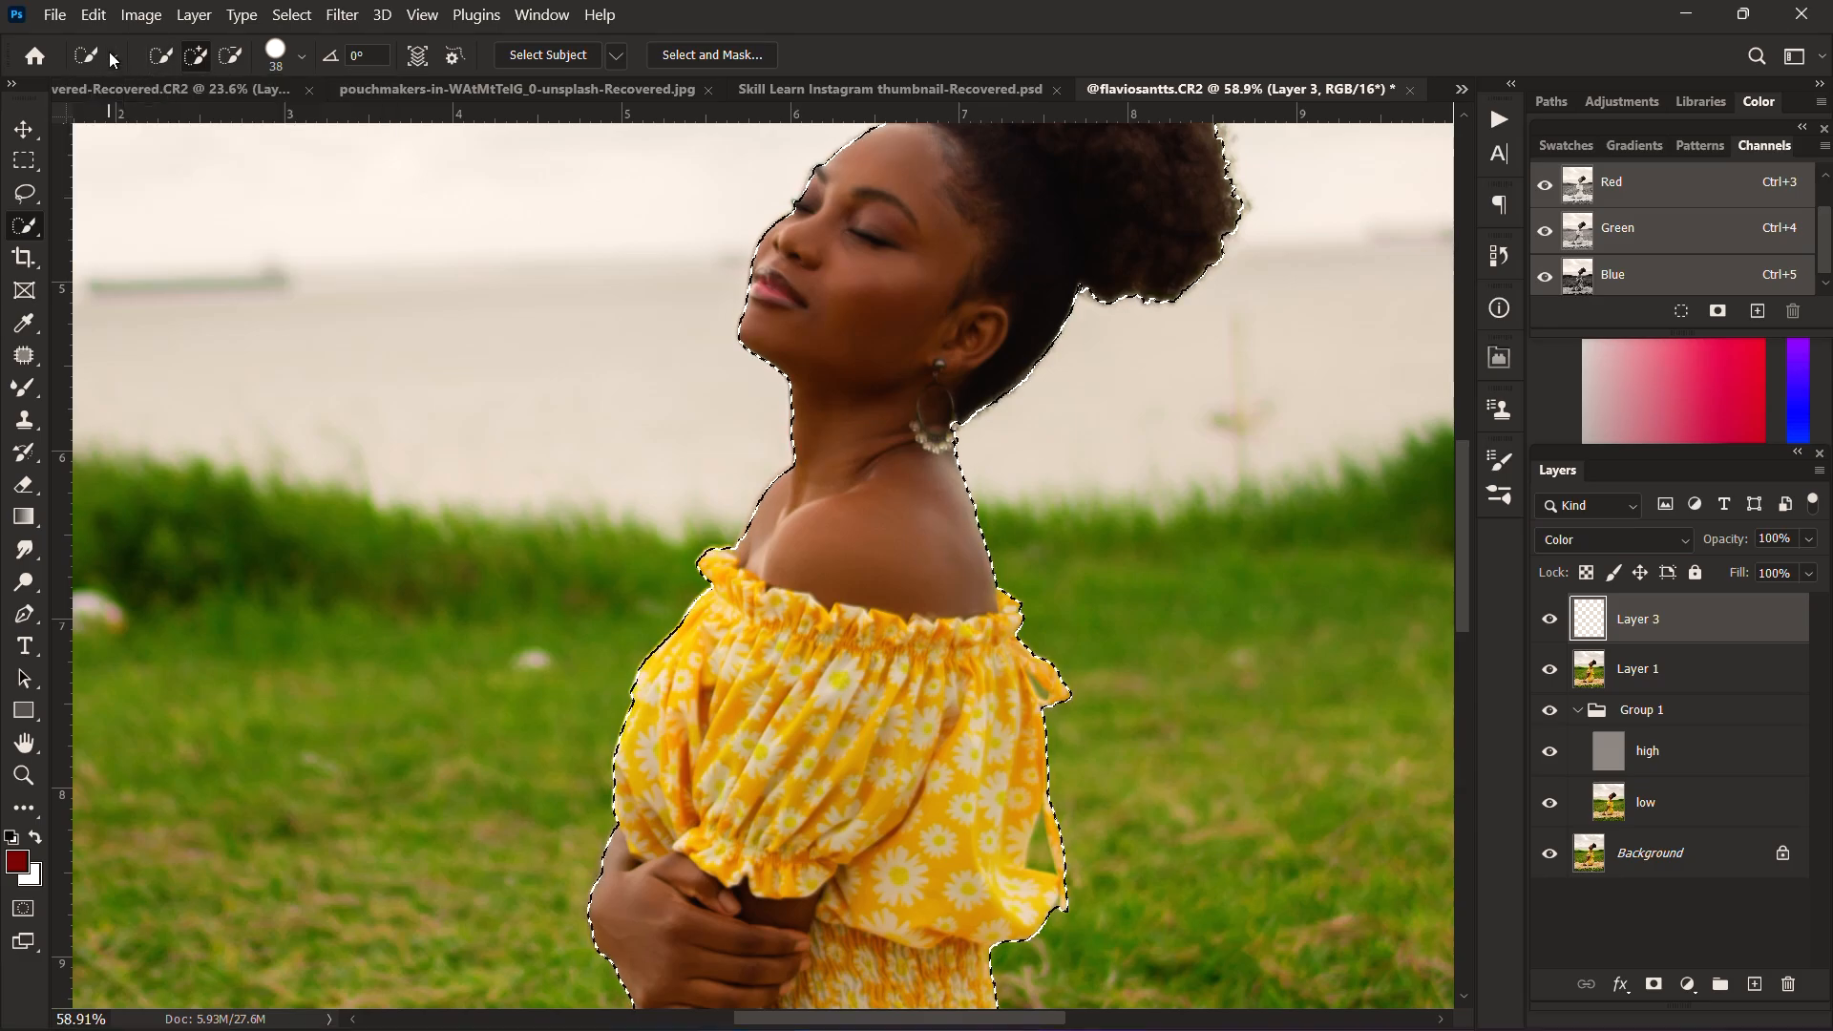
key(b)
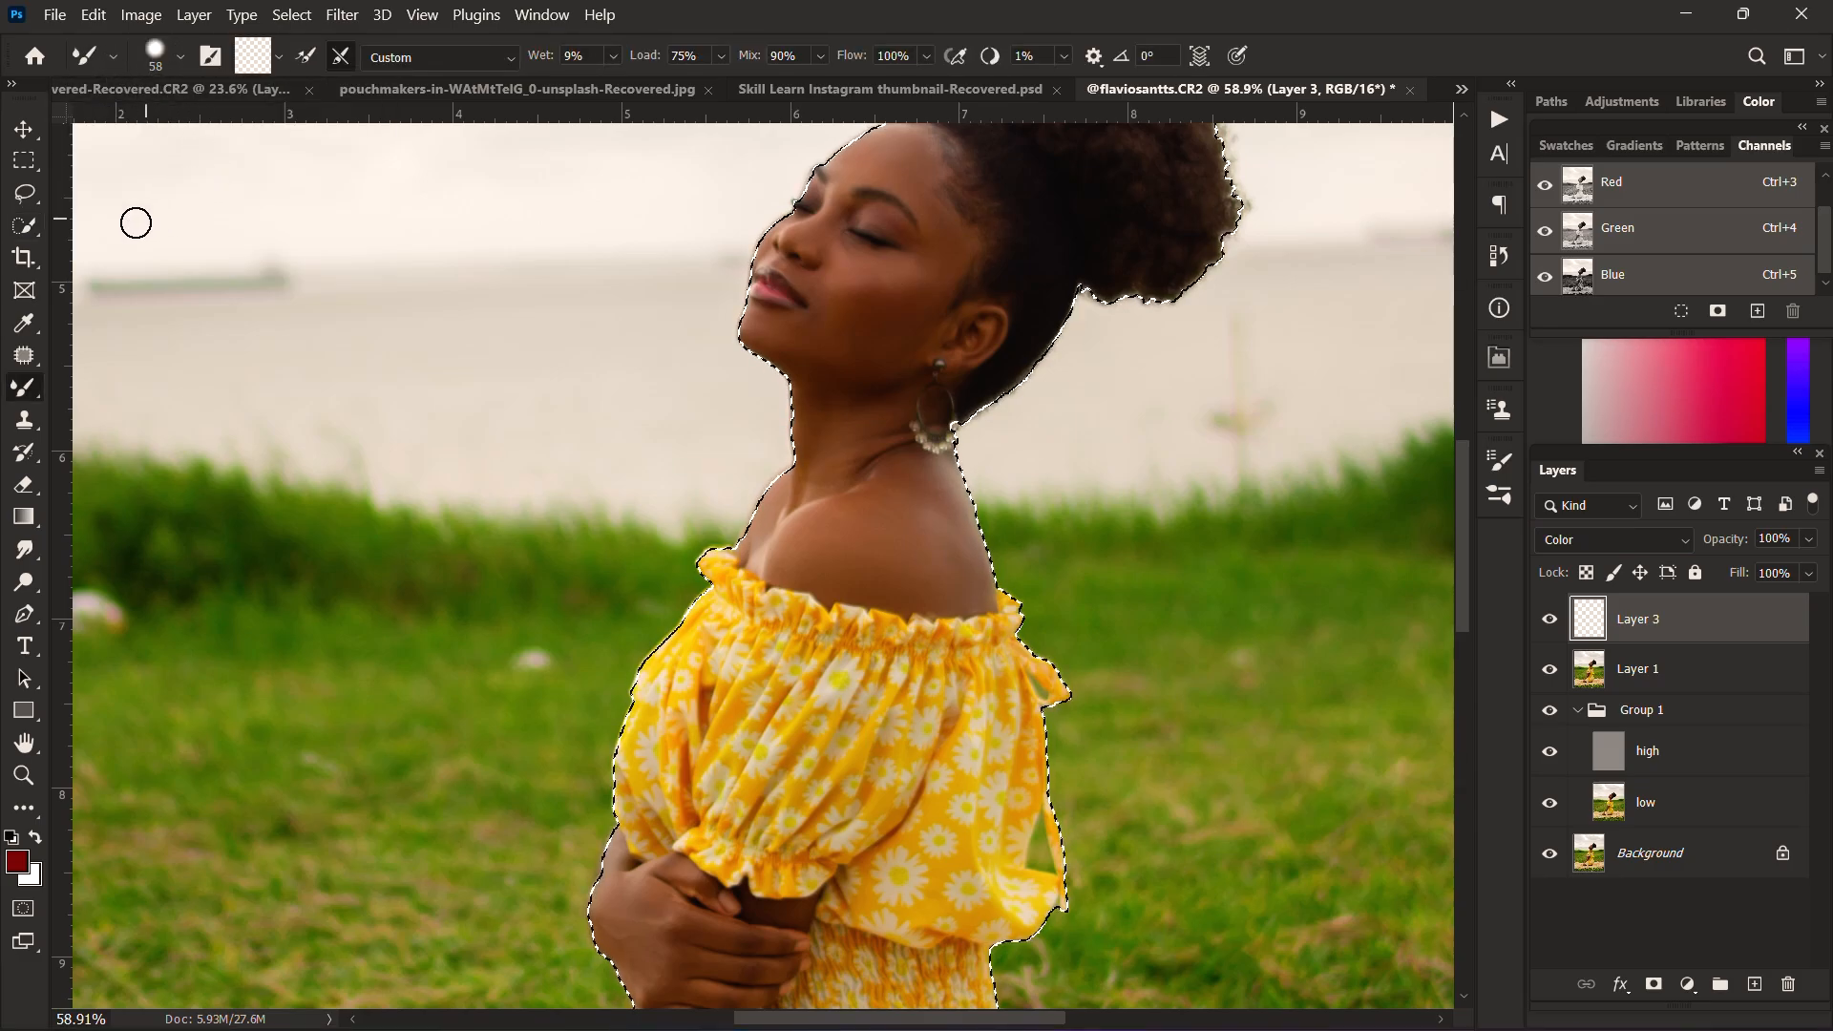
click(181, 56)
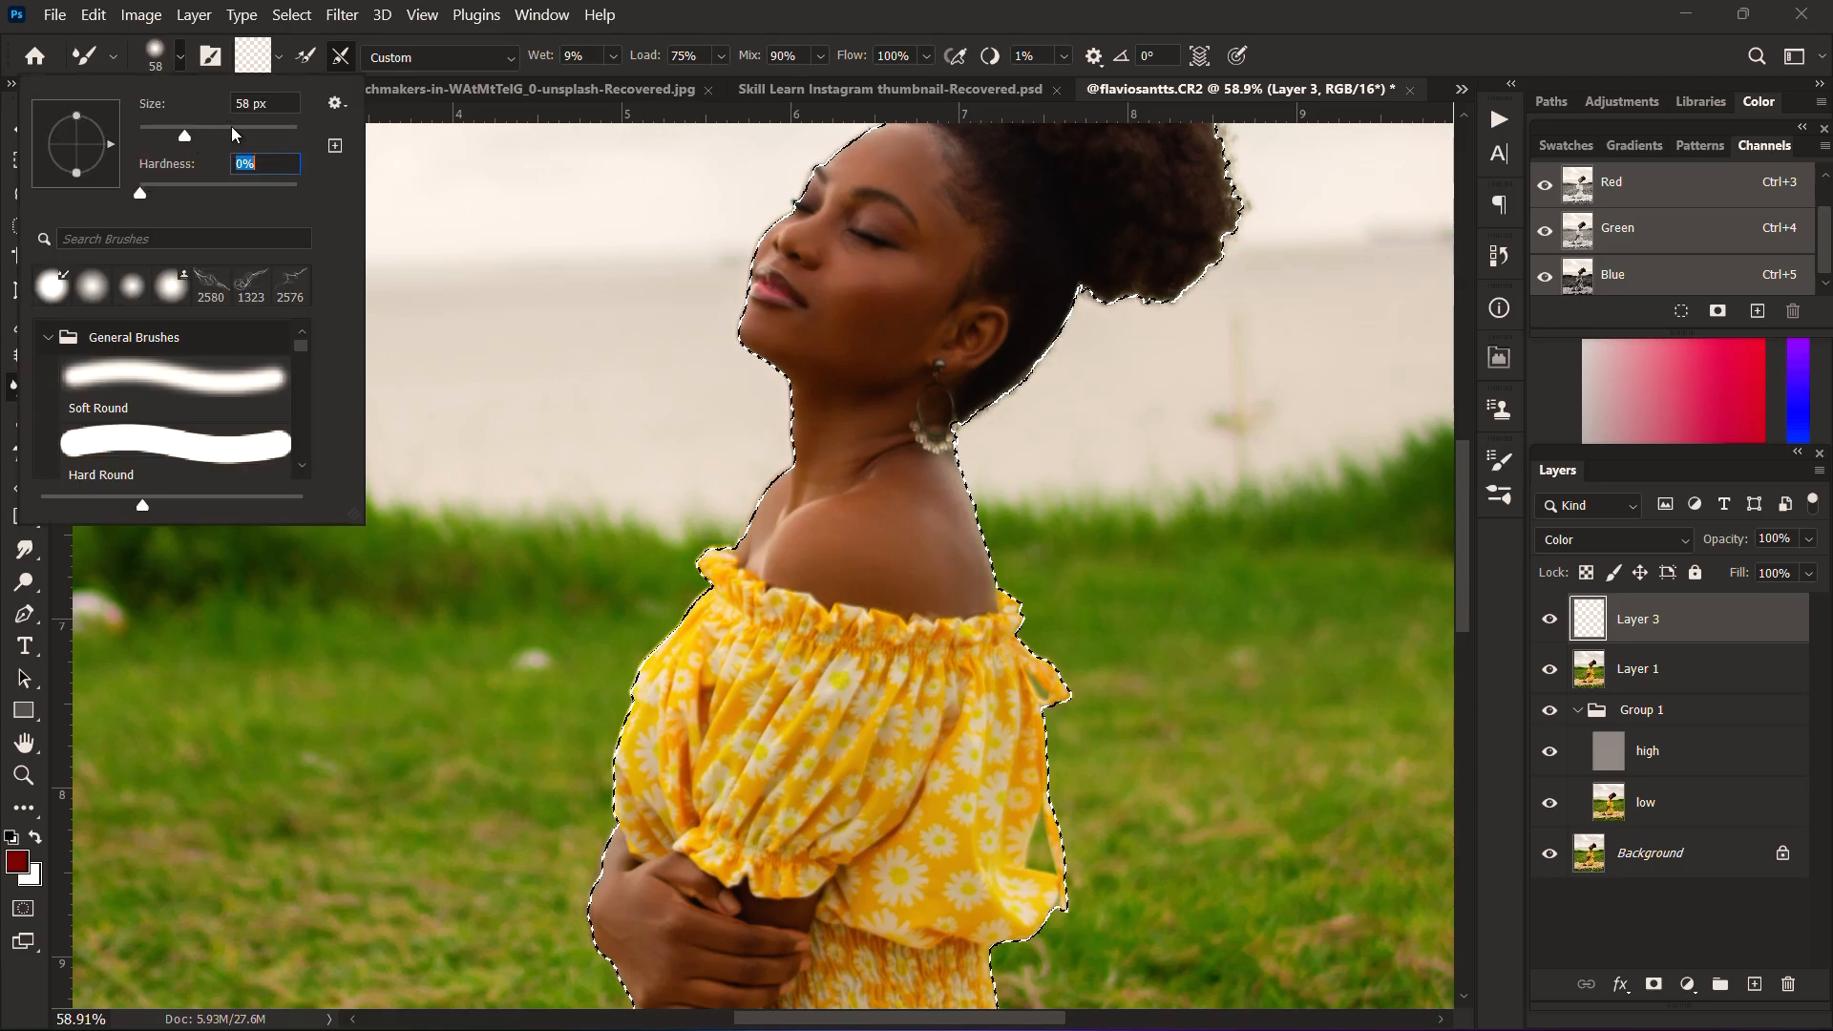
drag(184, 136, 235, 144)
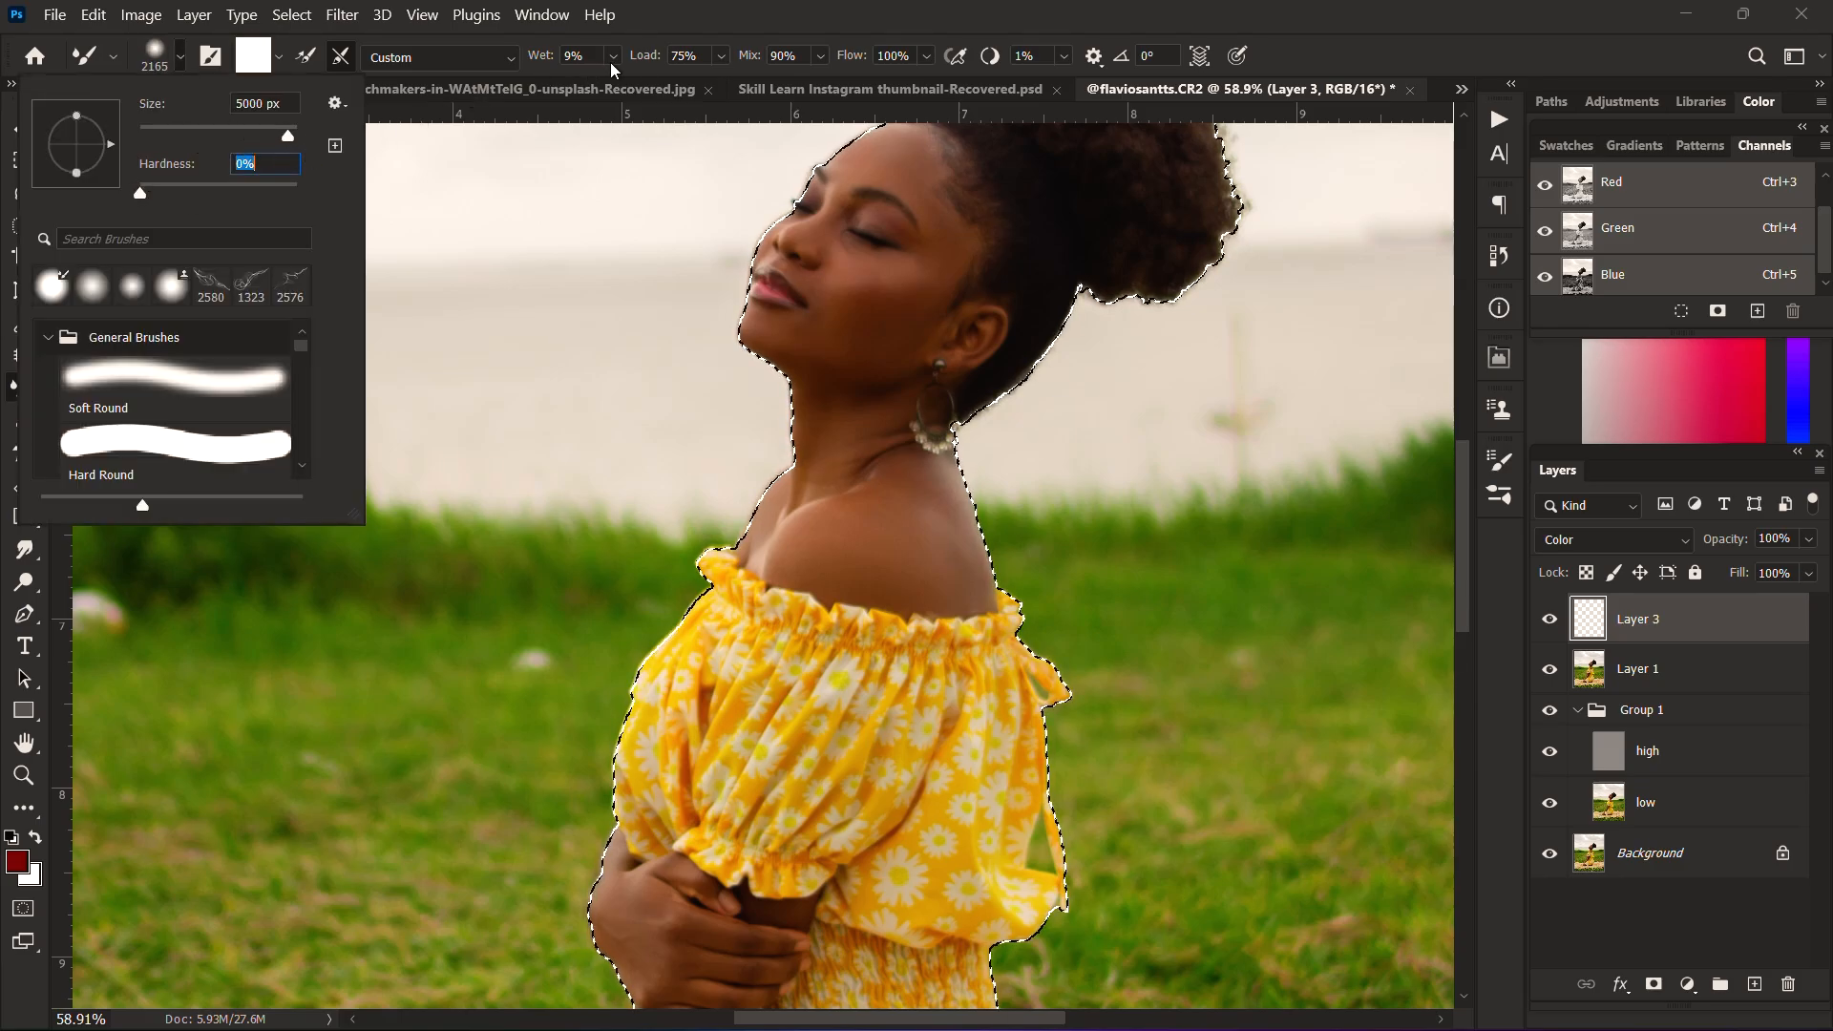
key(Tab)
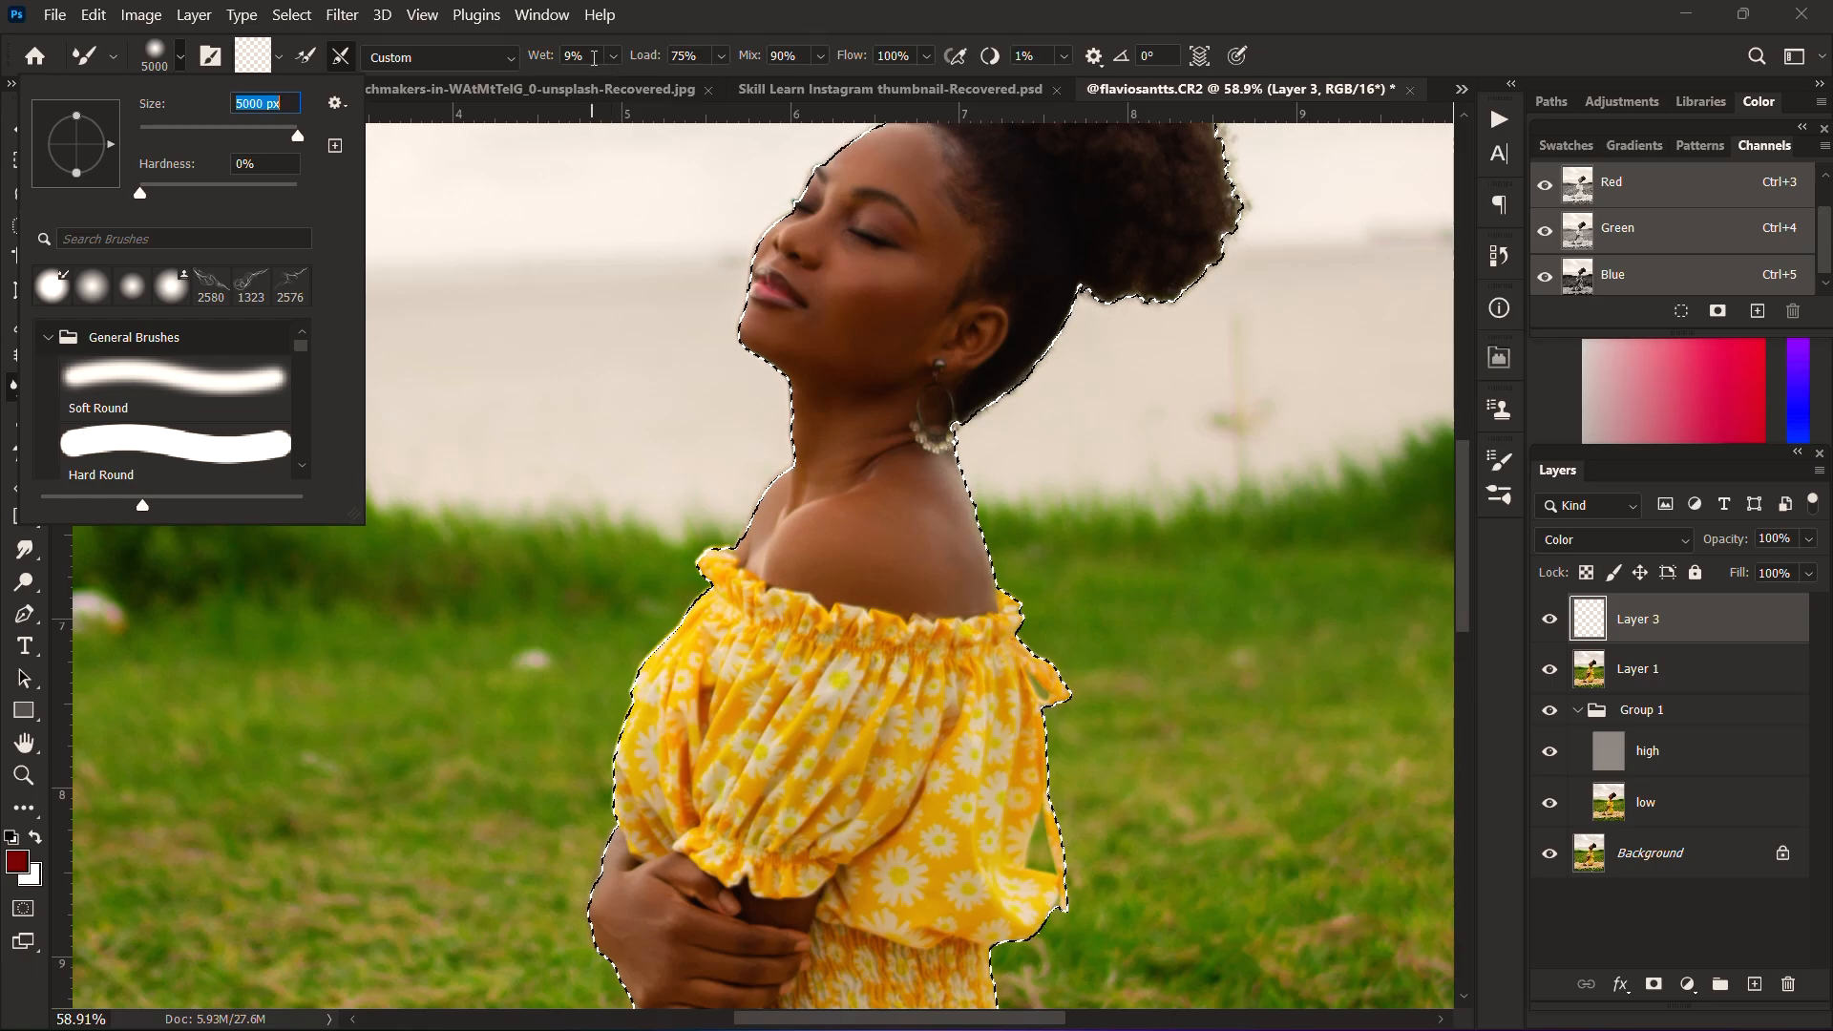
double_click(640, 27)
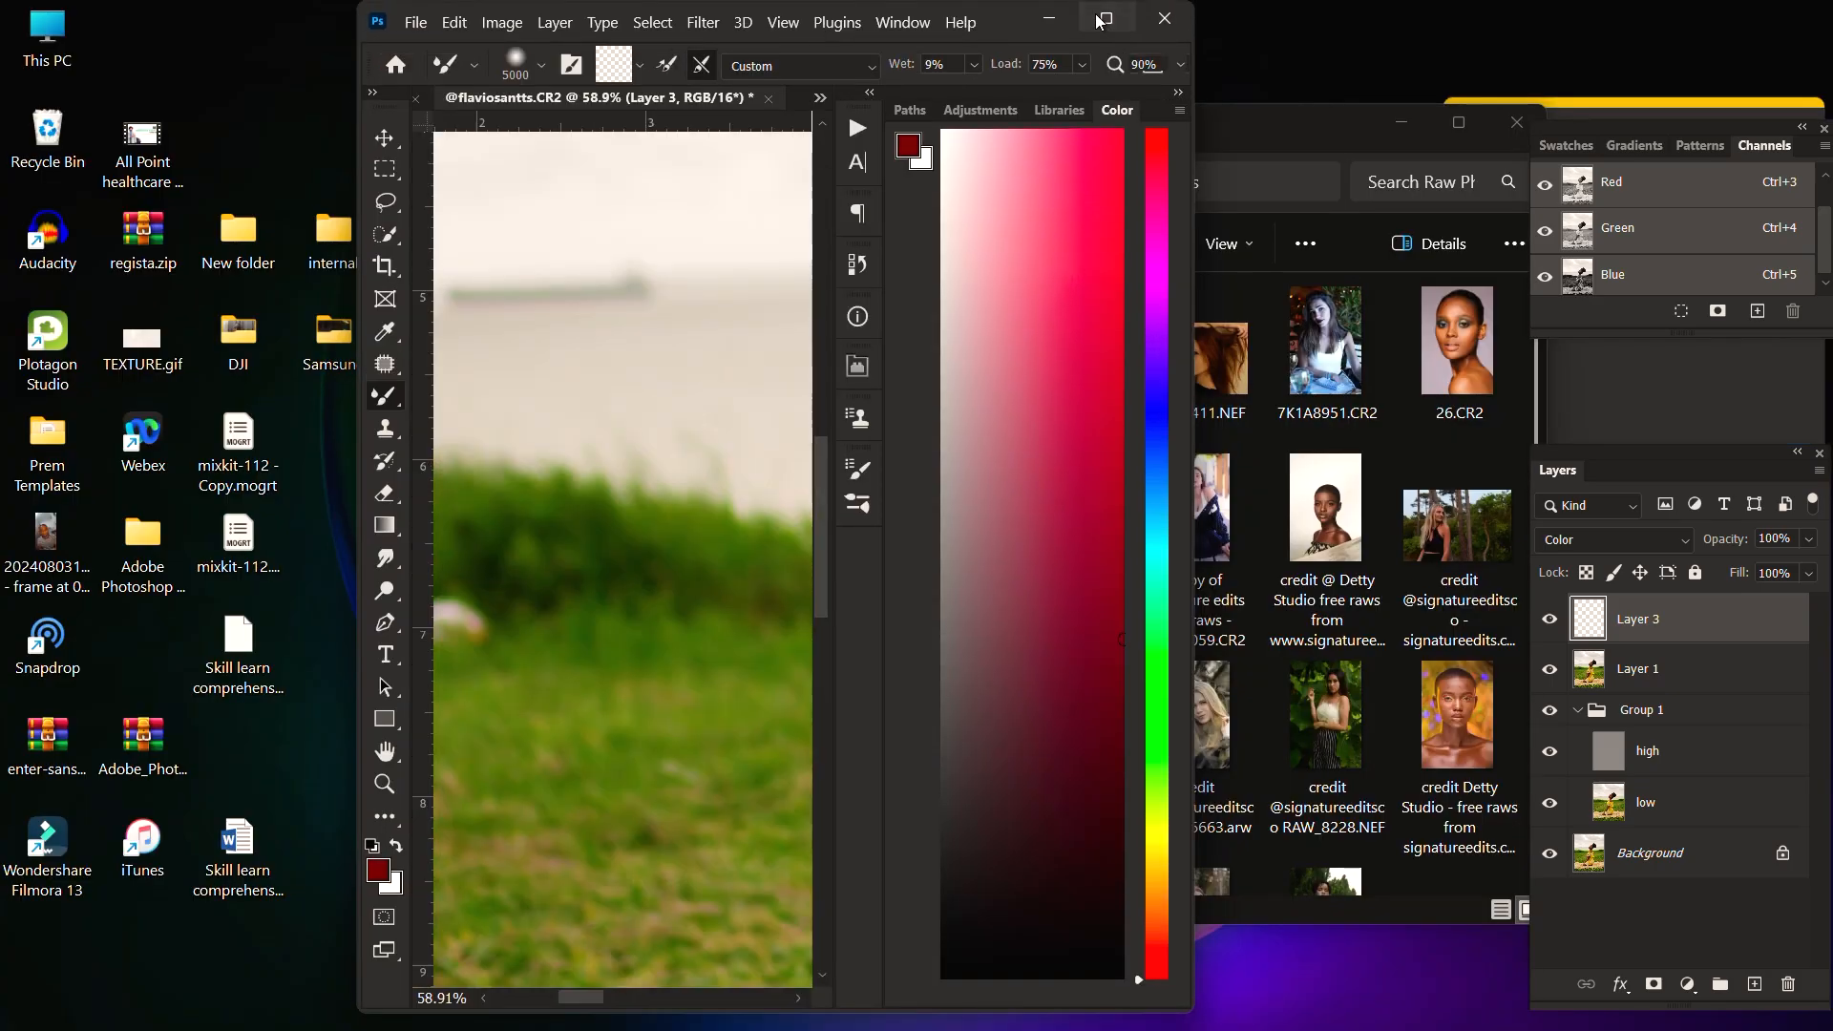
click(1096, 14)
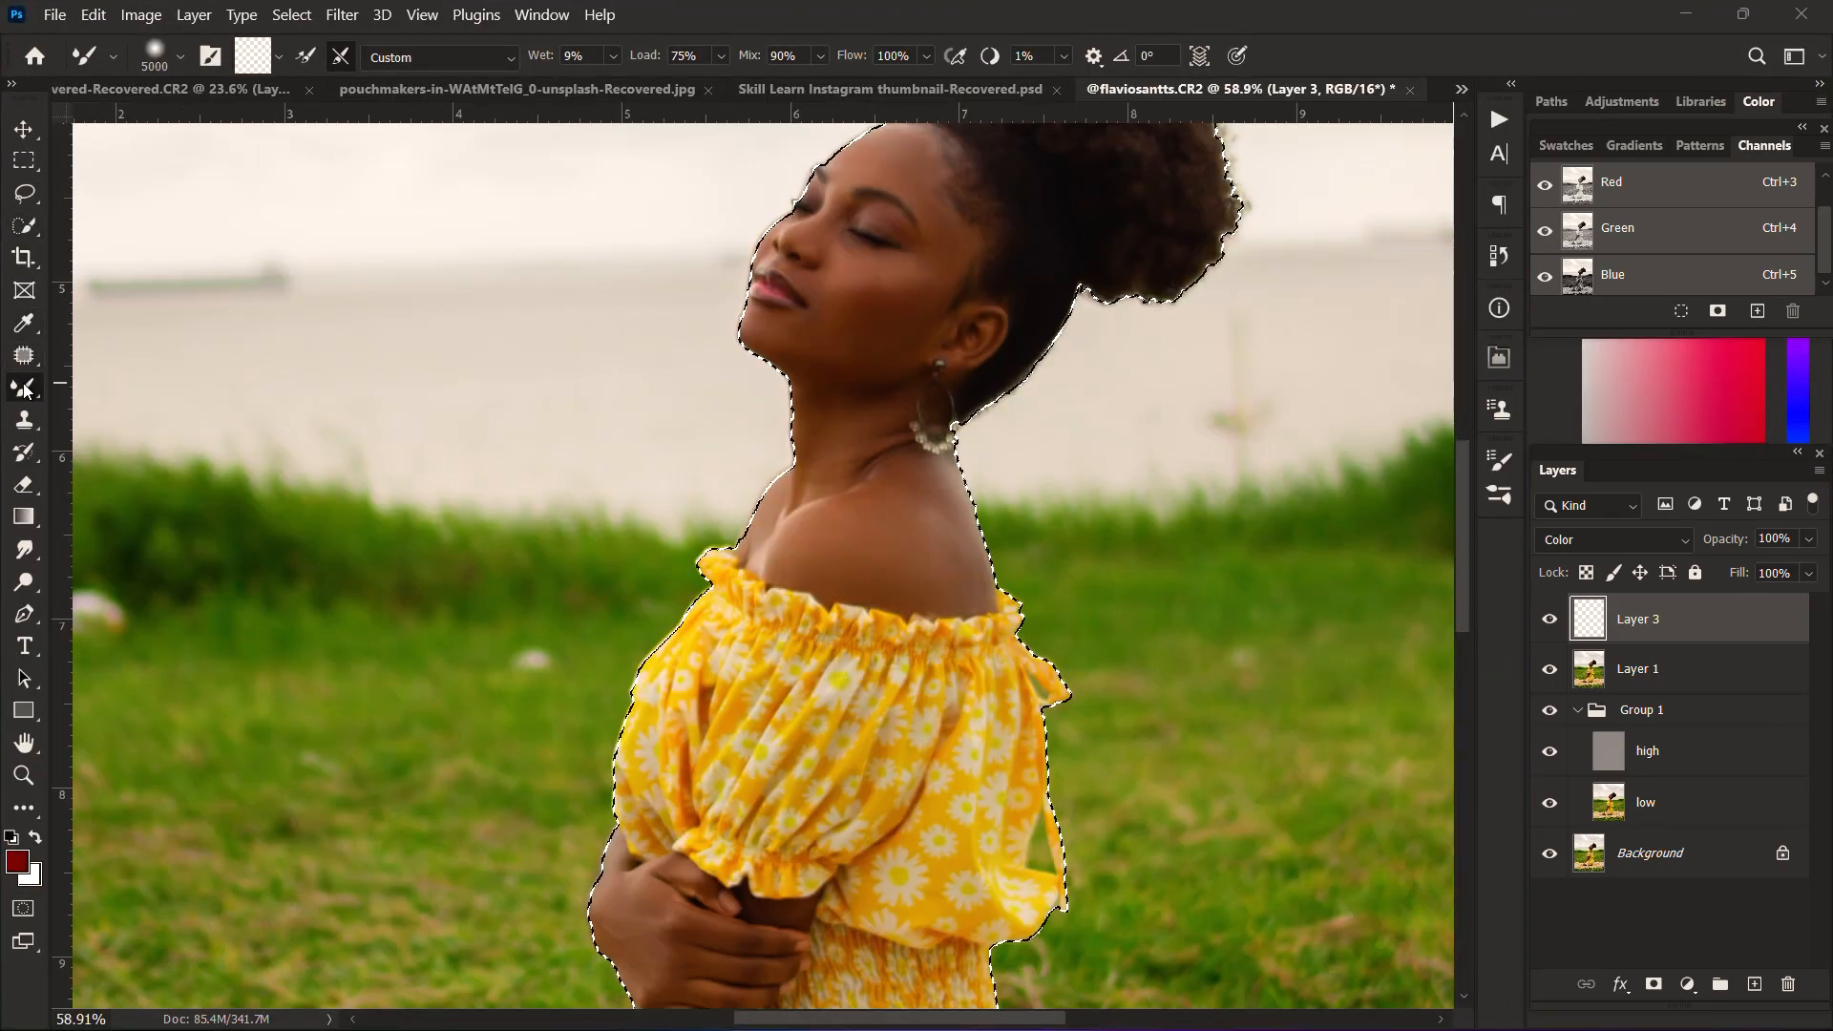
Step: Switch to the regular Brush tool, reduce its size to 44 px, and sample a skin colour from the woman's shoulder
right_click(27, 391)
click(132, 382)
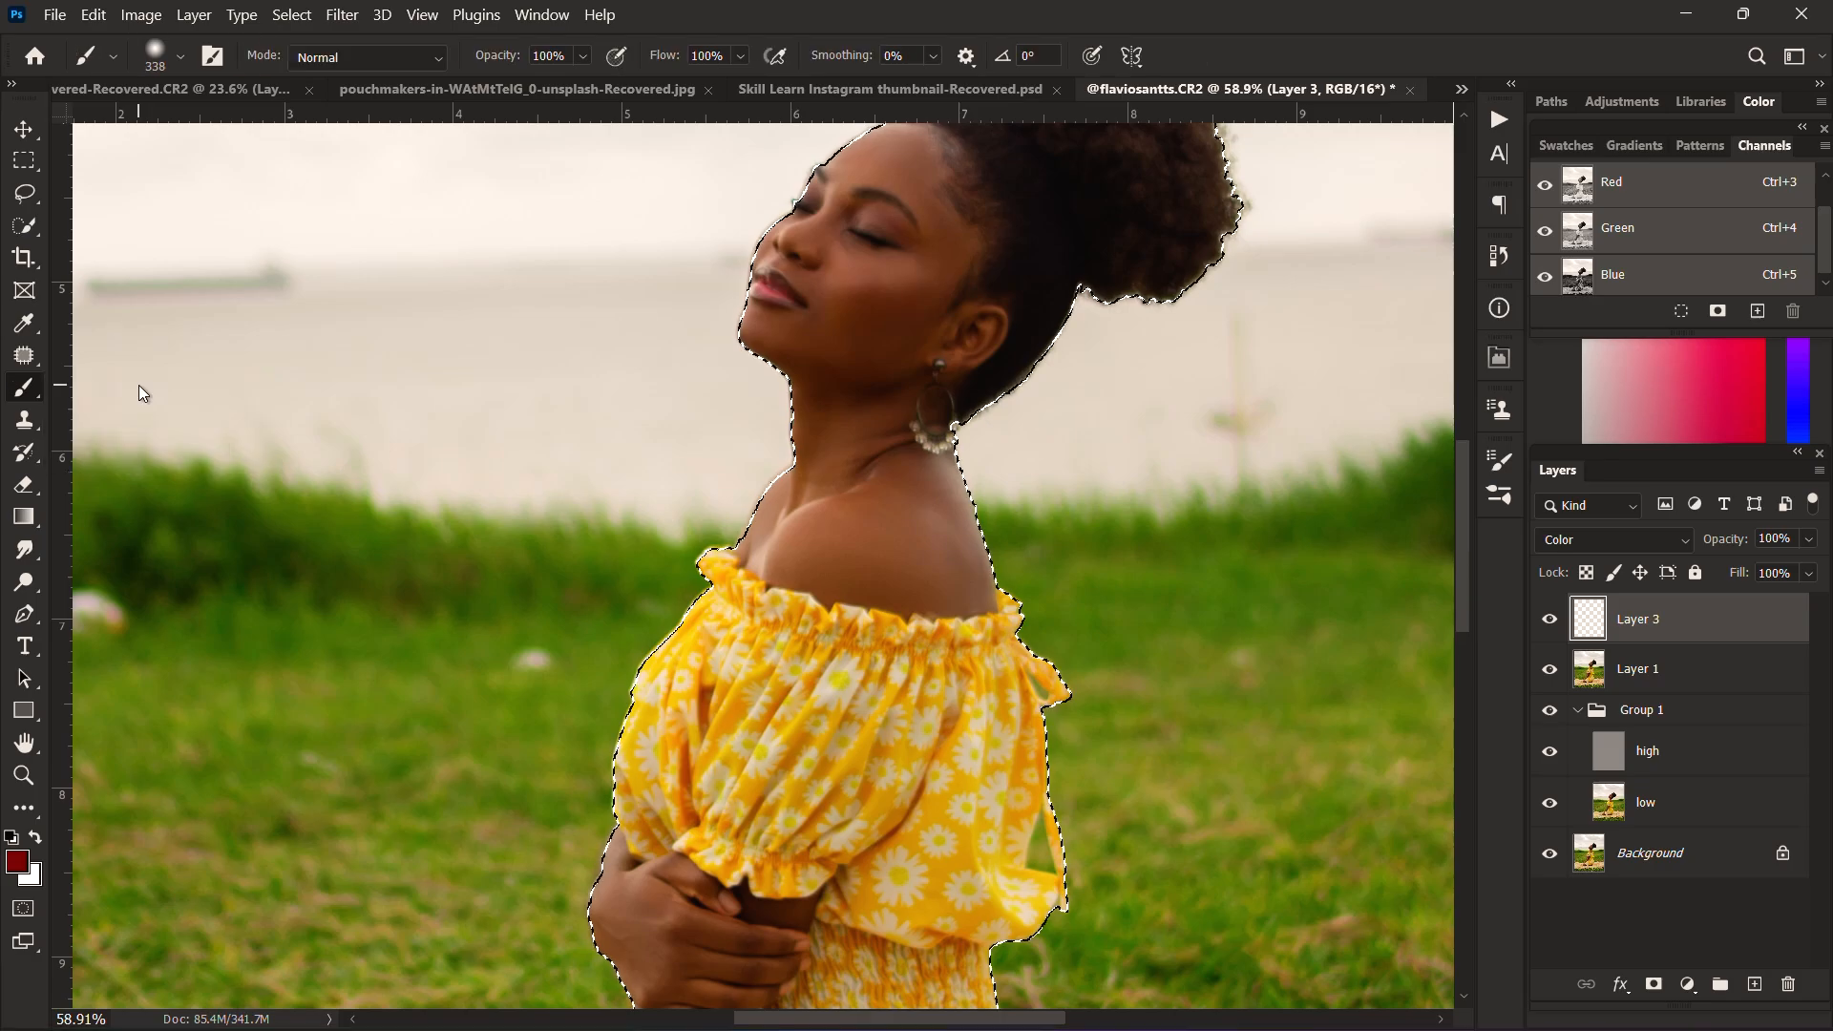
click(180, 59)
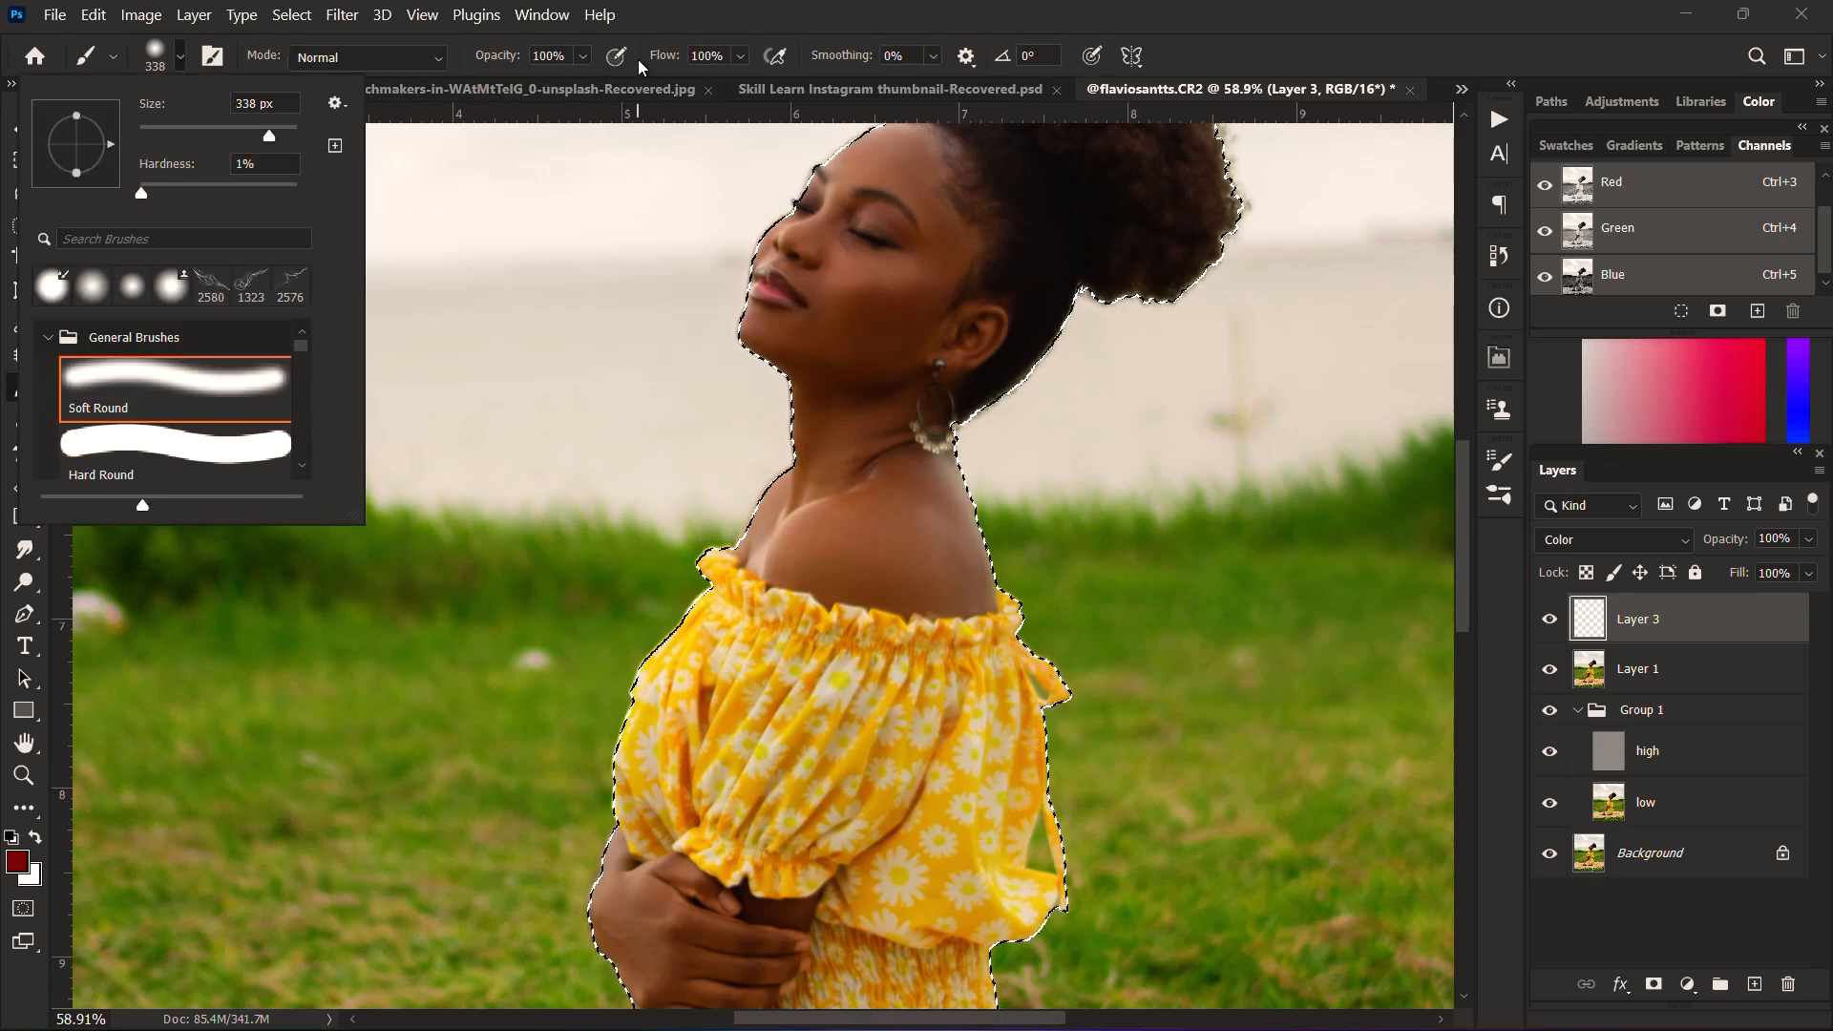
drag(657, 15, 662, 11)
scroll(954, 249, up, 1)
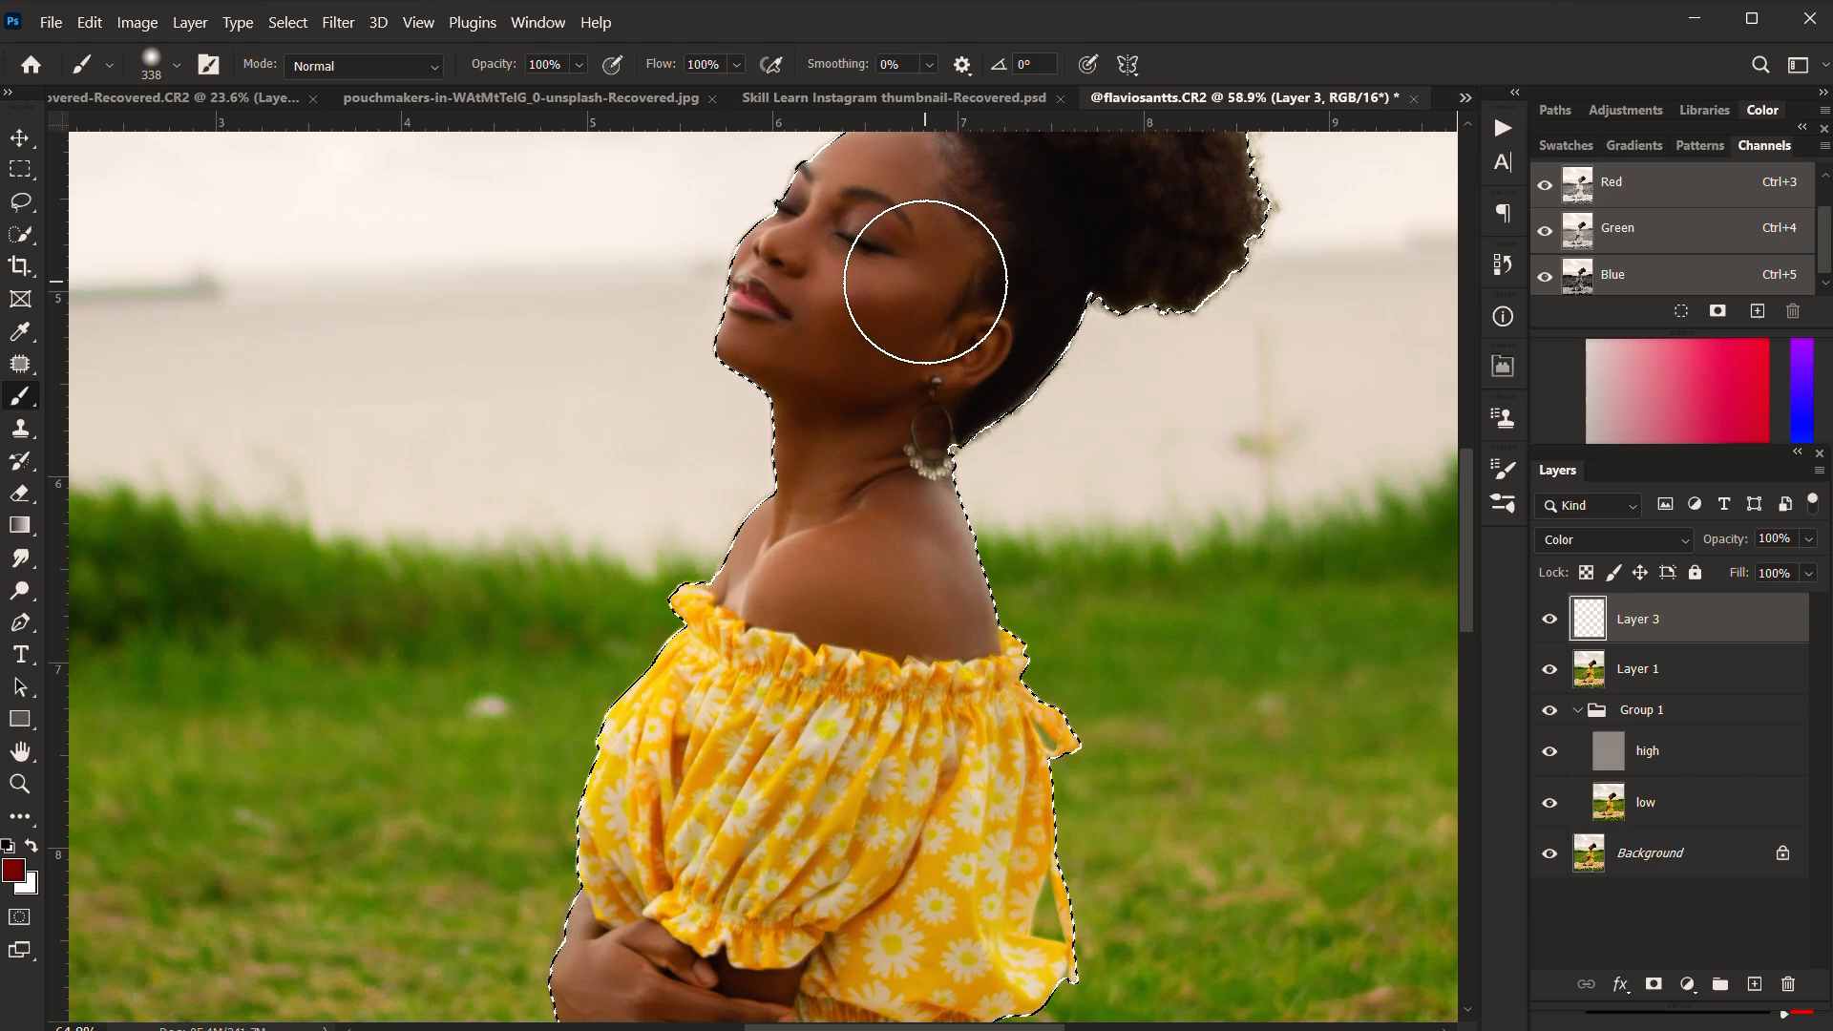
drag(925, 278, 819, 288)
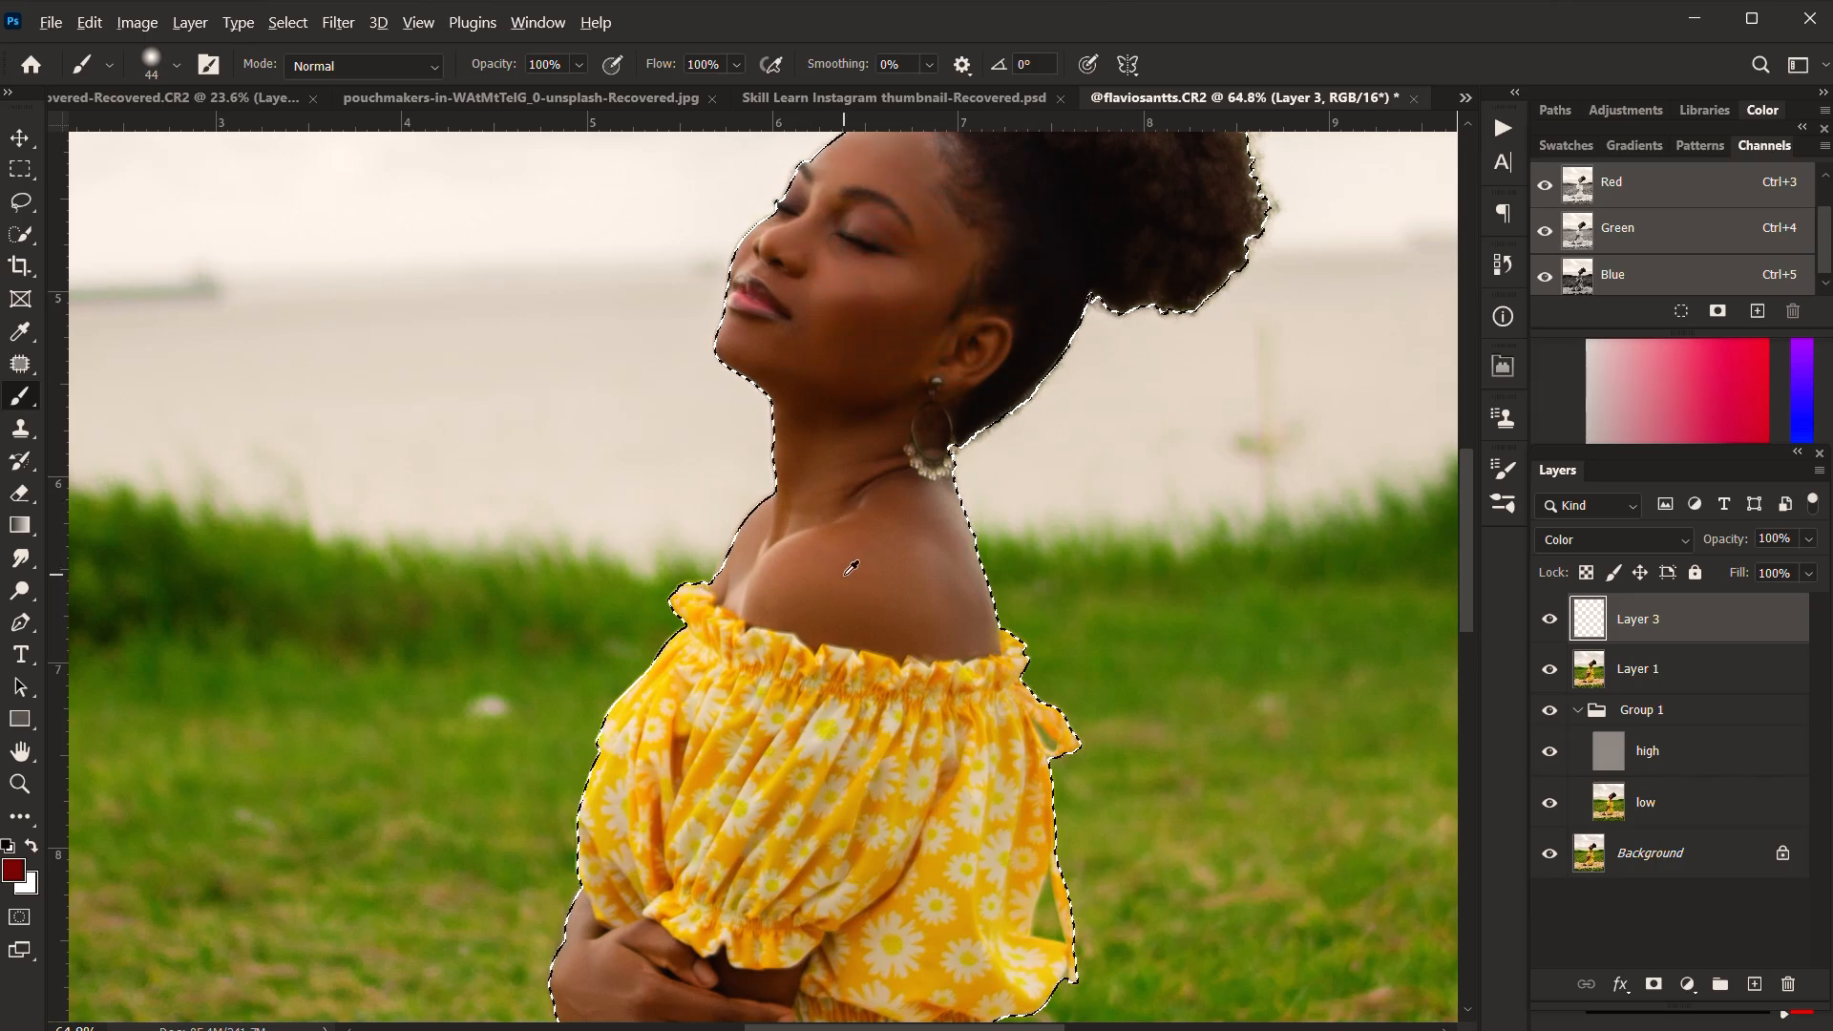
alt+click(826, 578)
Step: Paint the sampled skin colour over the woman's face and forehead on Layer 3
scroll(844, 368, up, 2)
alt+right_click(843, 371)
scroll(846, 369, down, 4)
drag(856, 319, 880, 335)
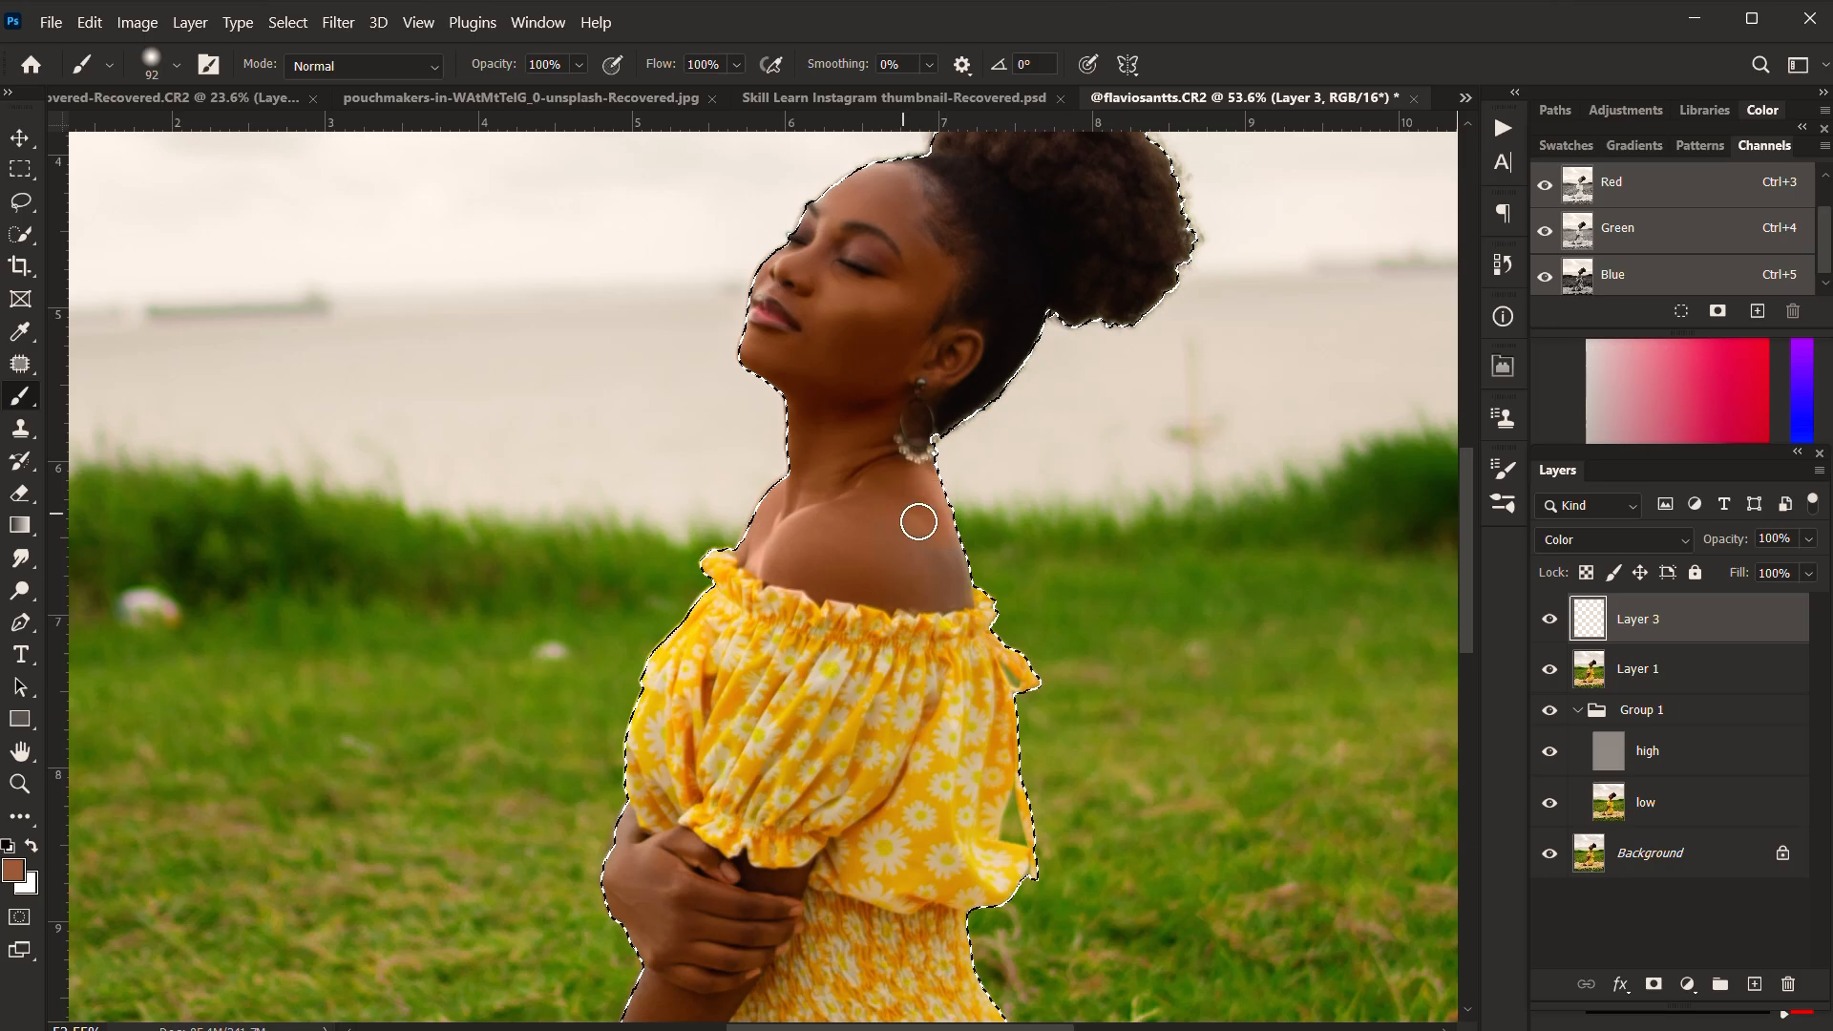
scroll(814, 467, up, 5)
drag(966, 384, 929, 311)
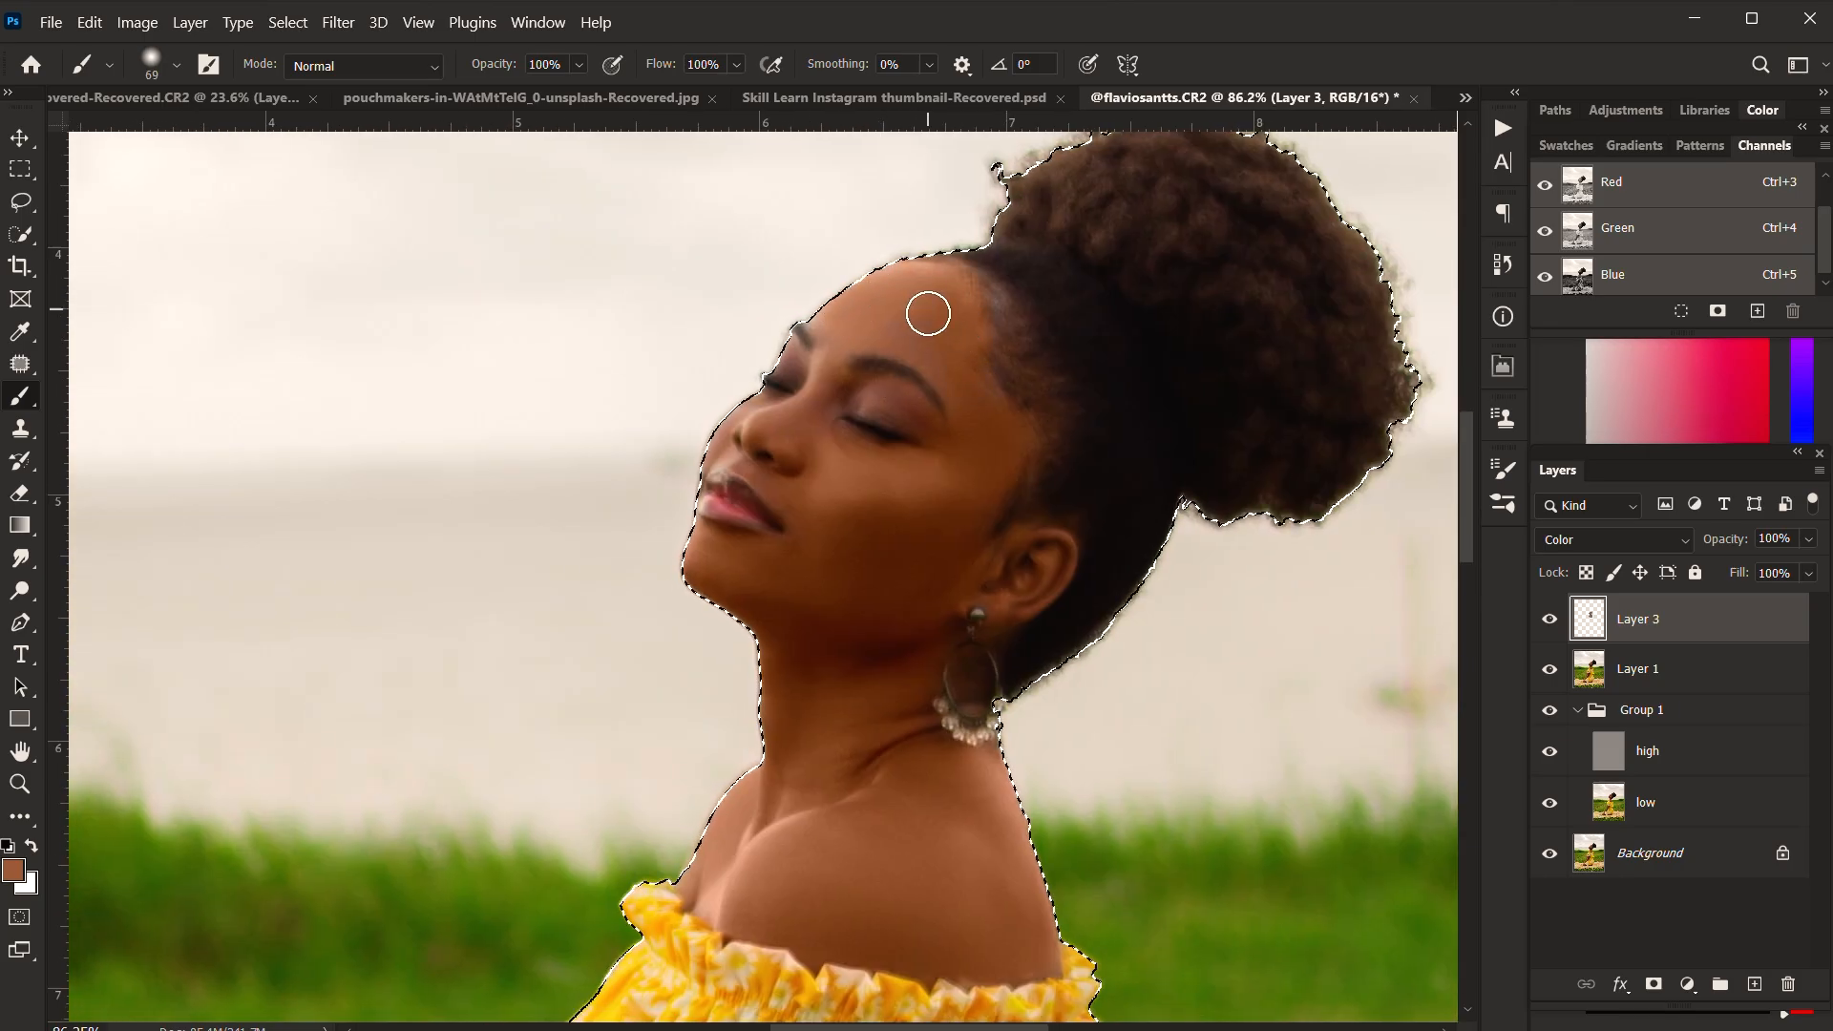
Step: Paint the sampled skin colour over the woman's hands and forearm, adapting the brush size to each area
scroll(823, 407, up, 2)
scroll(747, 426, down, 4)
drag(659, 888, 764, 316)
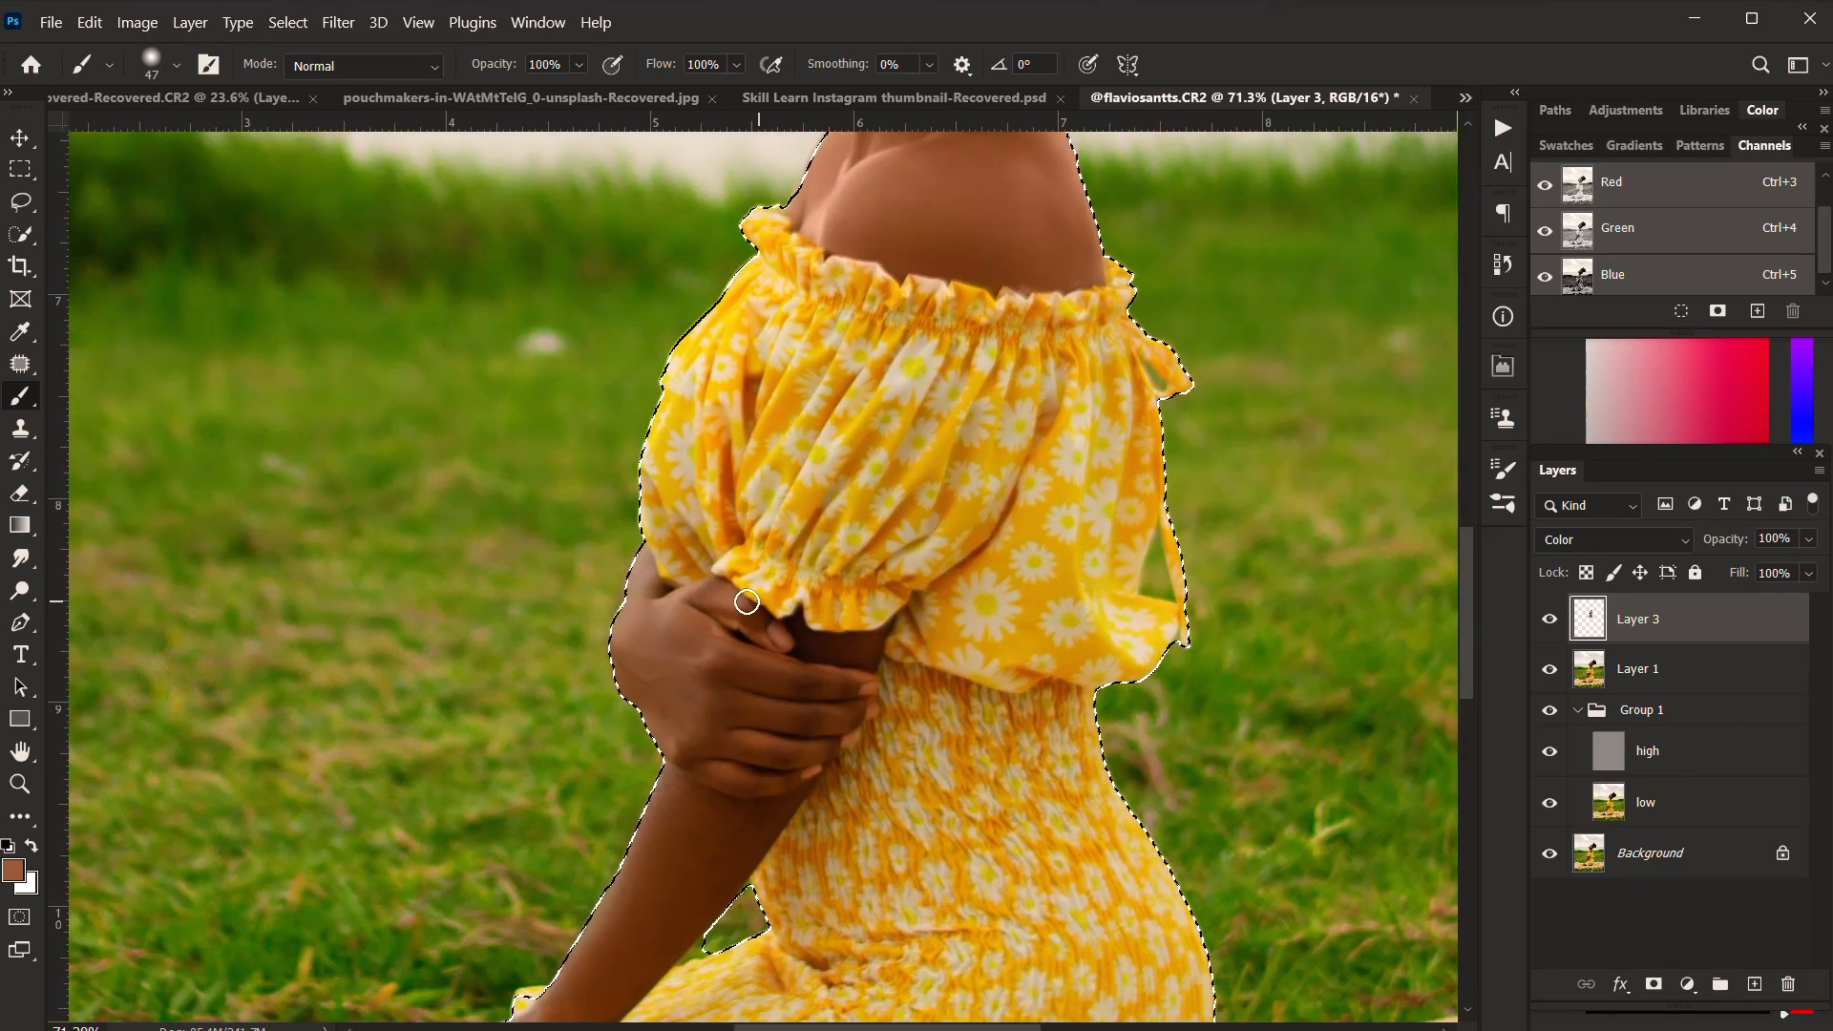
scroll(748, 602, up, 5)
drag(596, 533, 720, 385)
key(bracketright)
key(bracketright)
key(bracketright)
key(bracketright)
key(bracketright)
key(bracketright)
drag(764, 516, 855, 659)
key(bracketleft)
key(bracketleft)
mouse_move(1042, 603)
mouse_down()
mouse_move(1047, 532)
mouse_move(917, 761)
mouse_up()
mouse_move(788, 761)
mouse_down()
mouse_move(886, 311)
mouse_move(1044, 319)
mouse_move(879, 352)
mouse_move(611, 707)
mouse_up()
Step: Paint the sampled skin colour over the knee and thigh with a larger brush
mouse_move(549, 734)
mouse_down()
mouse_move(618, 605)
mouse_move(756, 167)
mouse_up()
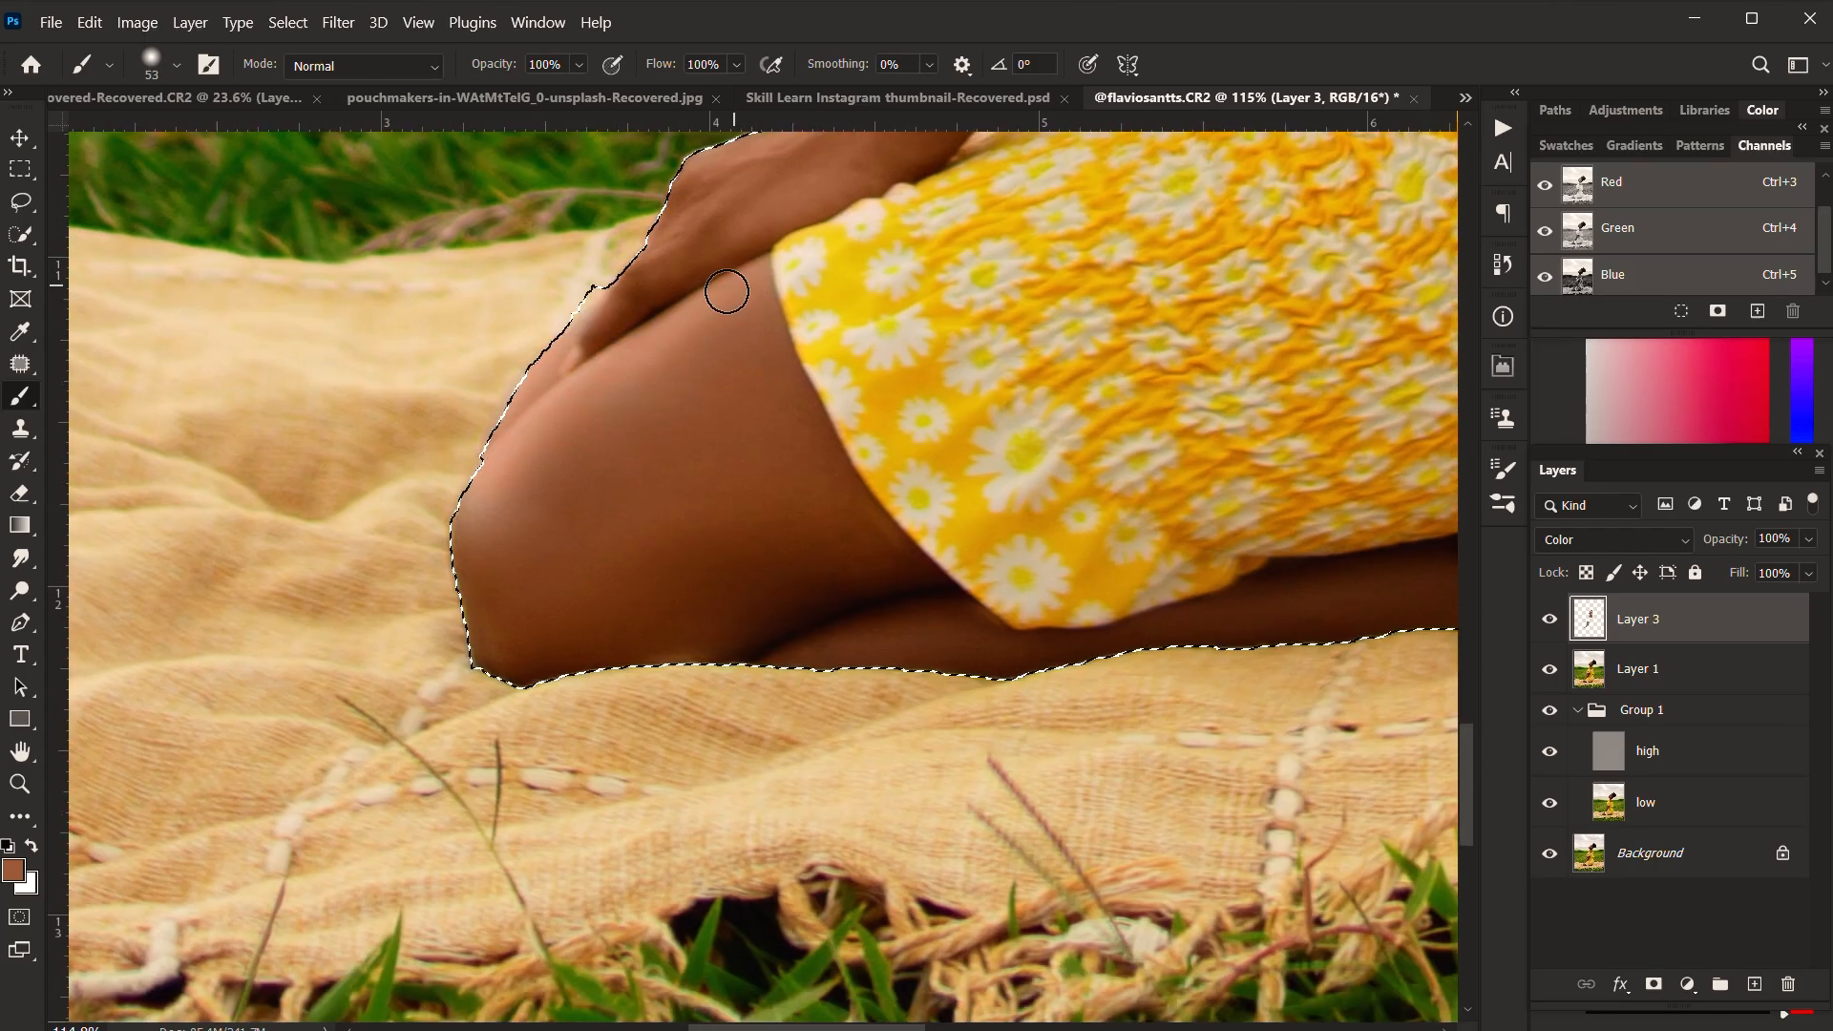
key(bracketright)
key(bracketright)
key(bracketright)
key(bracketright)
key(bracketright)
key(bracketright)
key(bracketright)
key(bracketright)
mouse_move(775, 571)
mouse_down()
mouse_move(515, 531)
mouse_move(668, 573)
mouse_up()
mouse_move(1012, 645)
mouse_down()
mouse_move(708, 511)
mouse_move(1042, 469)
mouse_up()
key(bracketleft)
key(bracketleft)
key(bracketleft)
key(bracketleft)
key(bracketleft)
Step: Paint the sampled skin colour along the lower leg toward the foot, using a 49 px brush
scroll(1042, 469, down, 2)
drag(762, 268, 777, 462)
scroll(1015, 491, up, 3)
key(bracketleft)
key(bracketleft)
key(bracketleft)
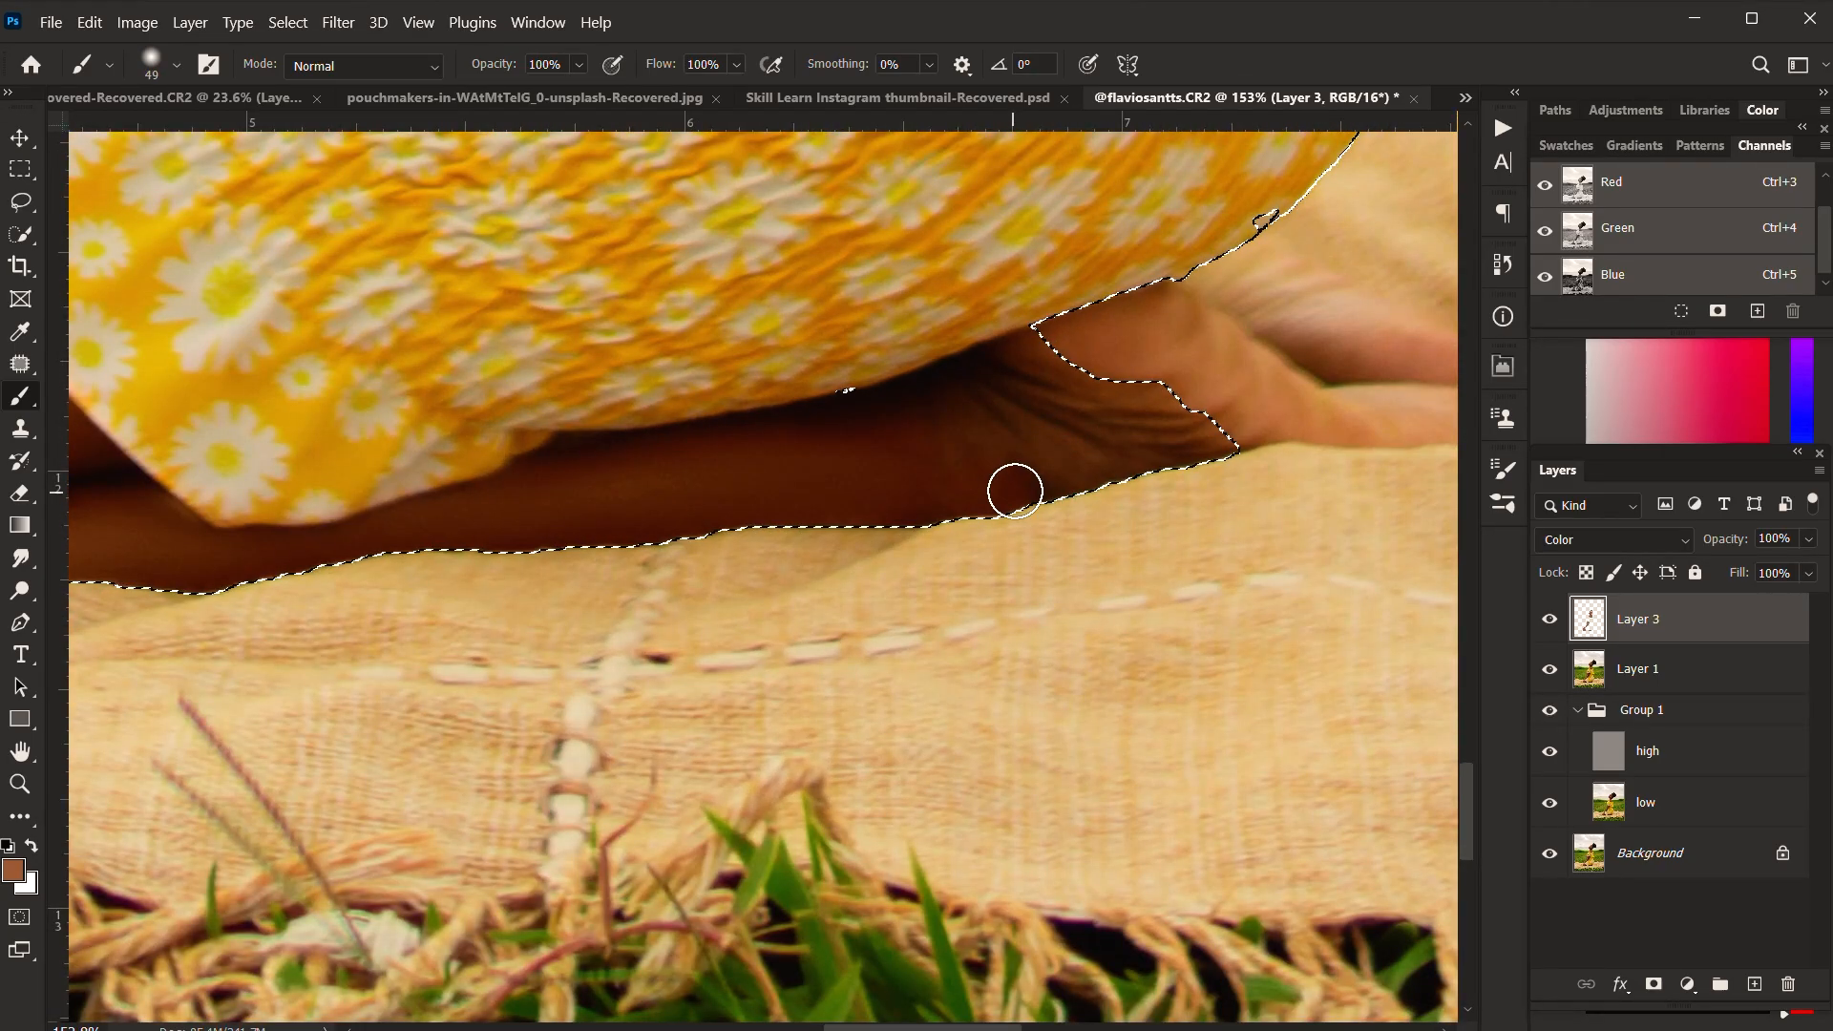
mouse_move(1015, 491)
mouse_down()
mouse_move(977, 413)
mouse_move(1193, 420)
mouse_up()
Step: Paint the skin colour along the shoulder's edge at the dress neckline, reducing the brush to 16 px
scroll(1107, 522, down, 5)
drag(1107, 521, 1027, 955)
scroll(1027, 298, up, 3)
scroll(1040, 299, up, 5)
key(bracketleft)
key(bracketleft)
key(bracketleft)
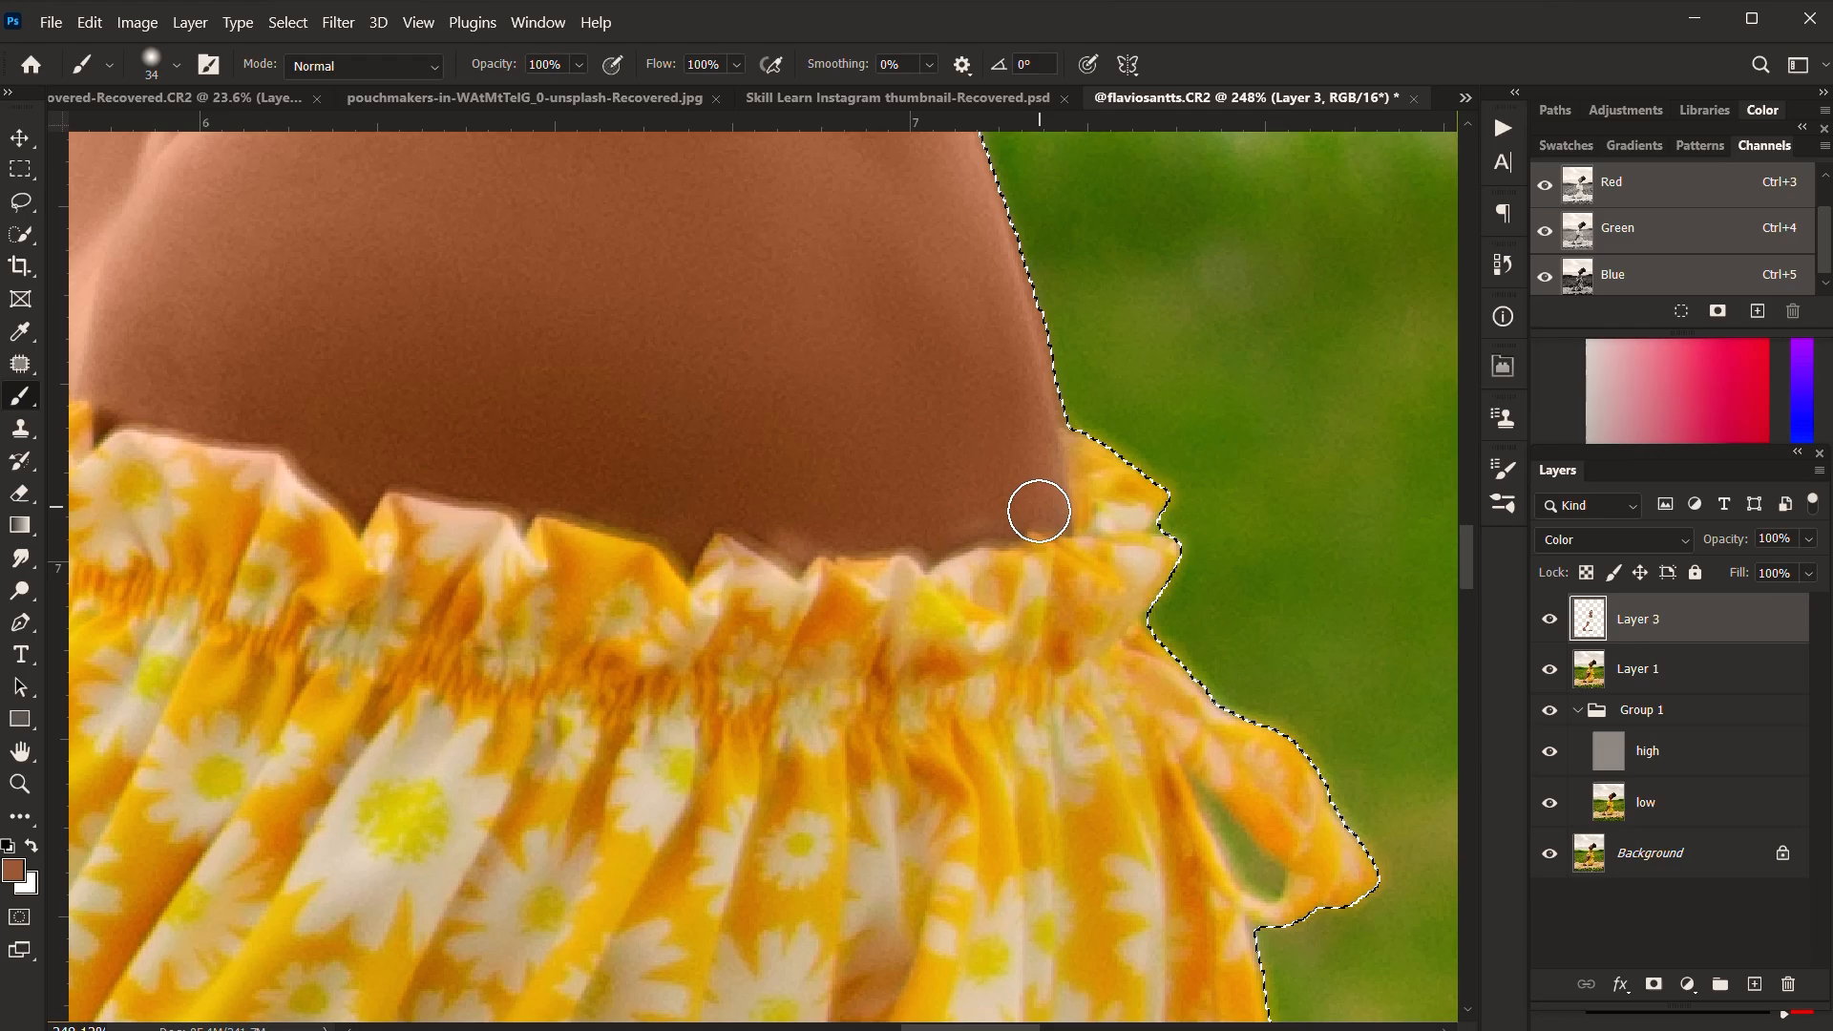
scroll(1039, 512, down, 3)
drag(887, 535, 1097, 569)
scroll(1097, 564, up, 2)
key(bracketleft)
key(bracketleft)
key(bracketleft)
key(bracketleft)
drag(284, 312, 704, 377)
Step: Paint the skin colour over the jaw and cheek area near the ear with a 29 px brush
scroll(725, 363, down, 2)
drag(954, 152, 896, 535)
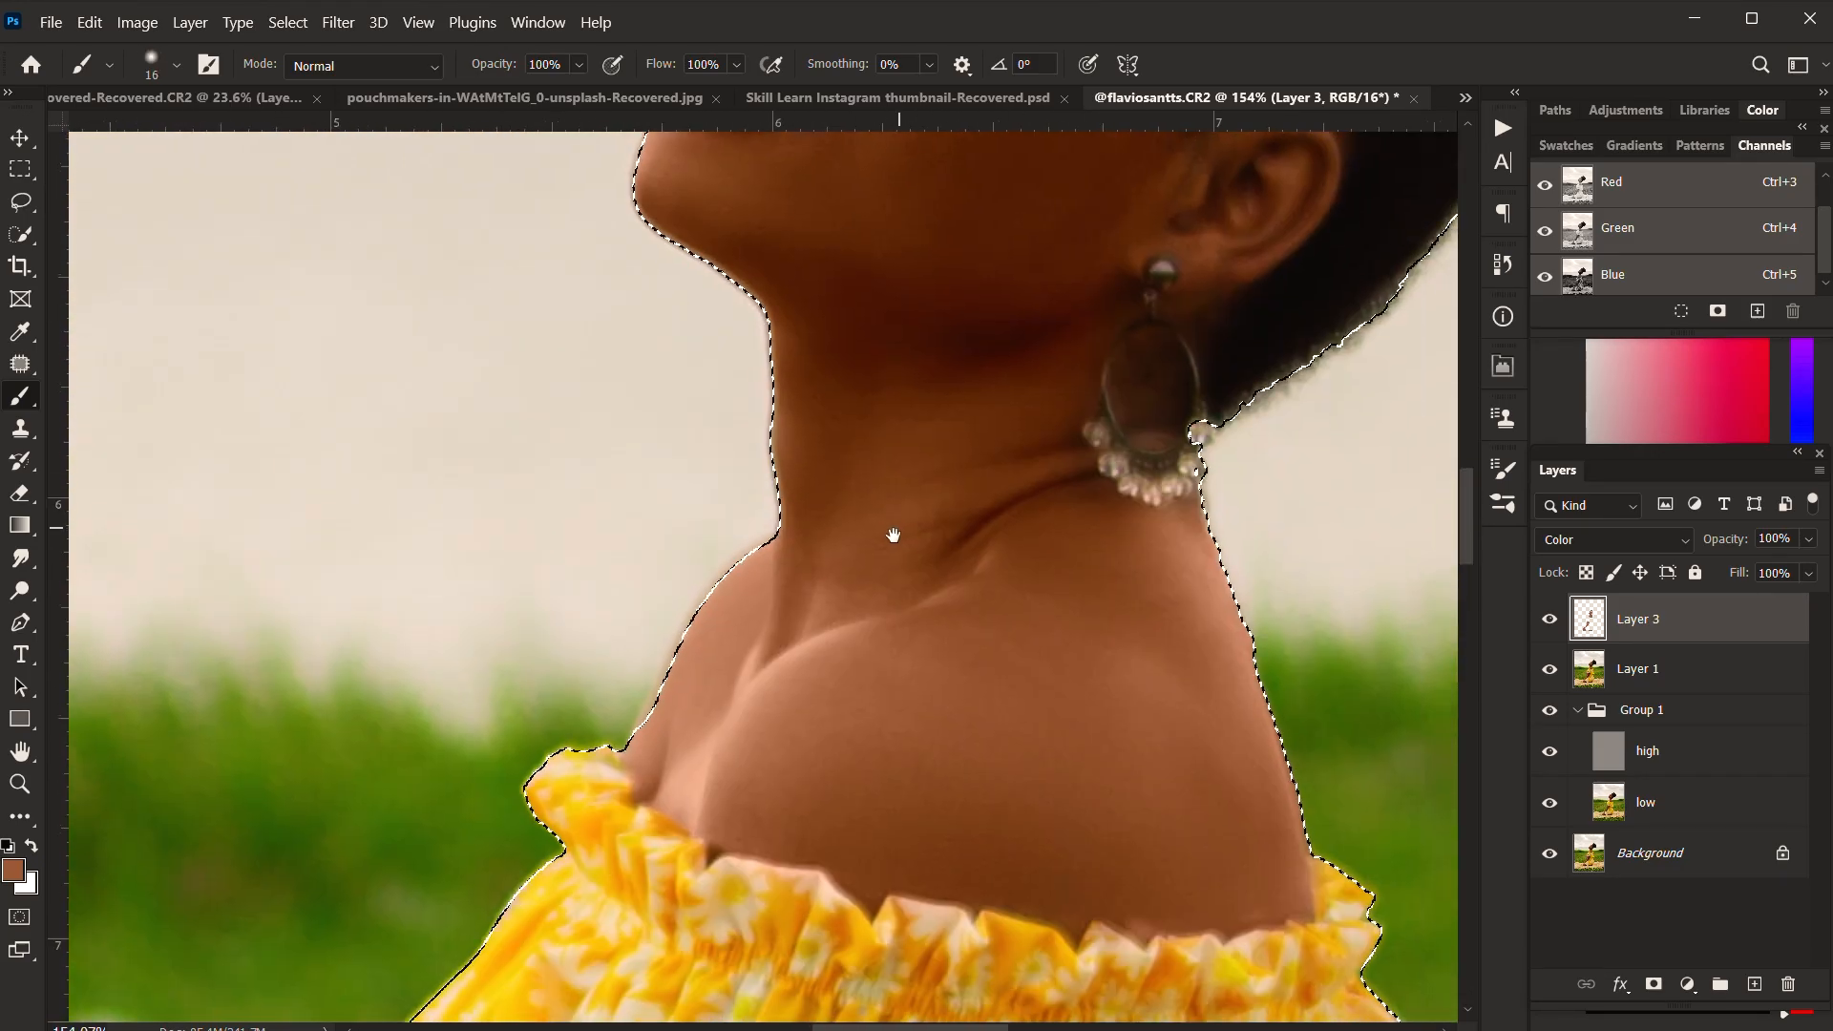
scroll(1184, 276, up, 2)
key(bracketright)
key(bracketright)
key(bracketright)
drag(1149, 141, 1018, 336)
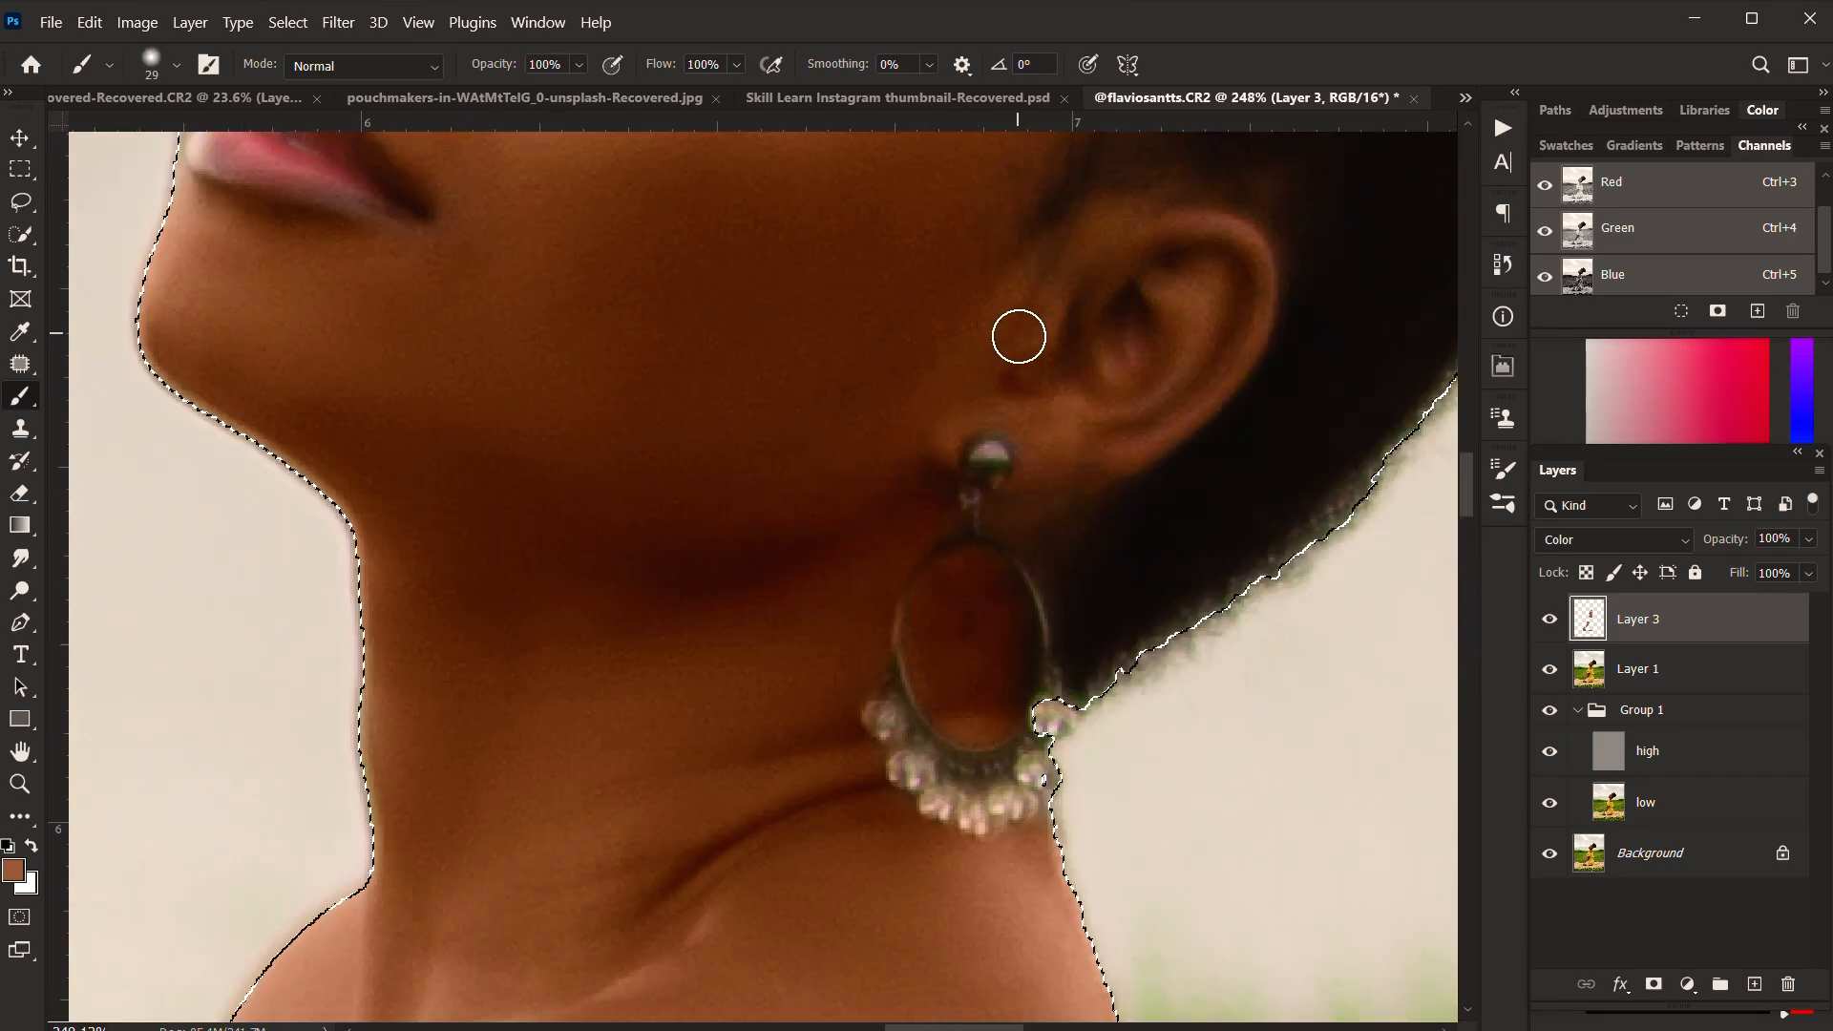
Step: Paint the skin colour between the far eyebrow and eyelid and onto the nose
scroll(1109, 318, down, 4)
drag(896, 153, 784, 684)
scroll(843, 507, up, 3)
drag(546, 317, 971, 177)
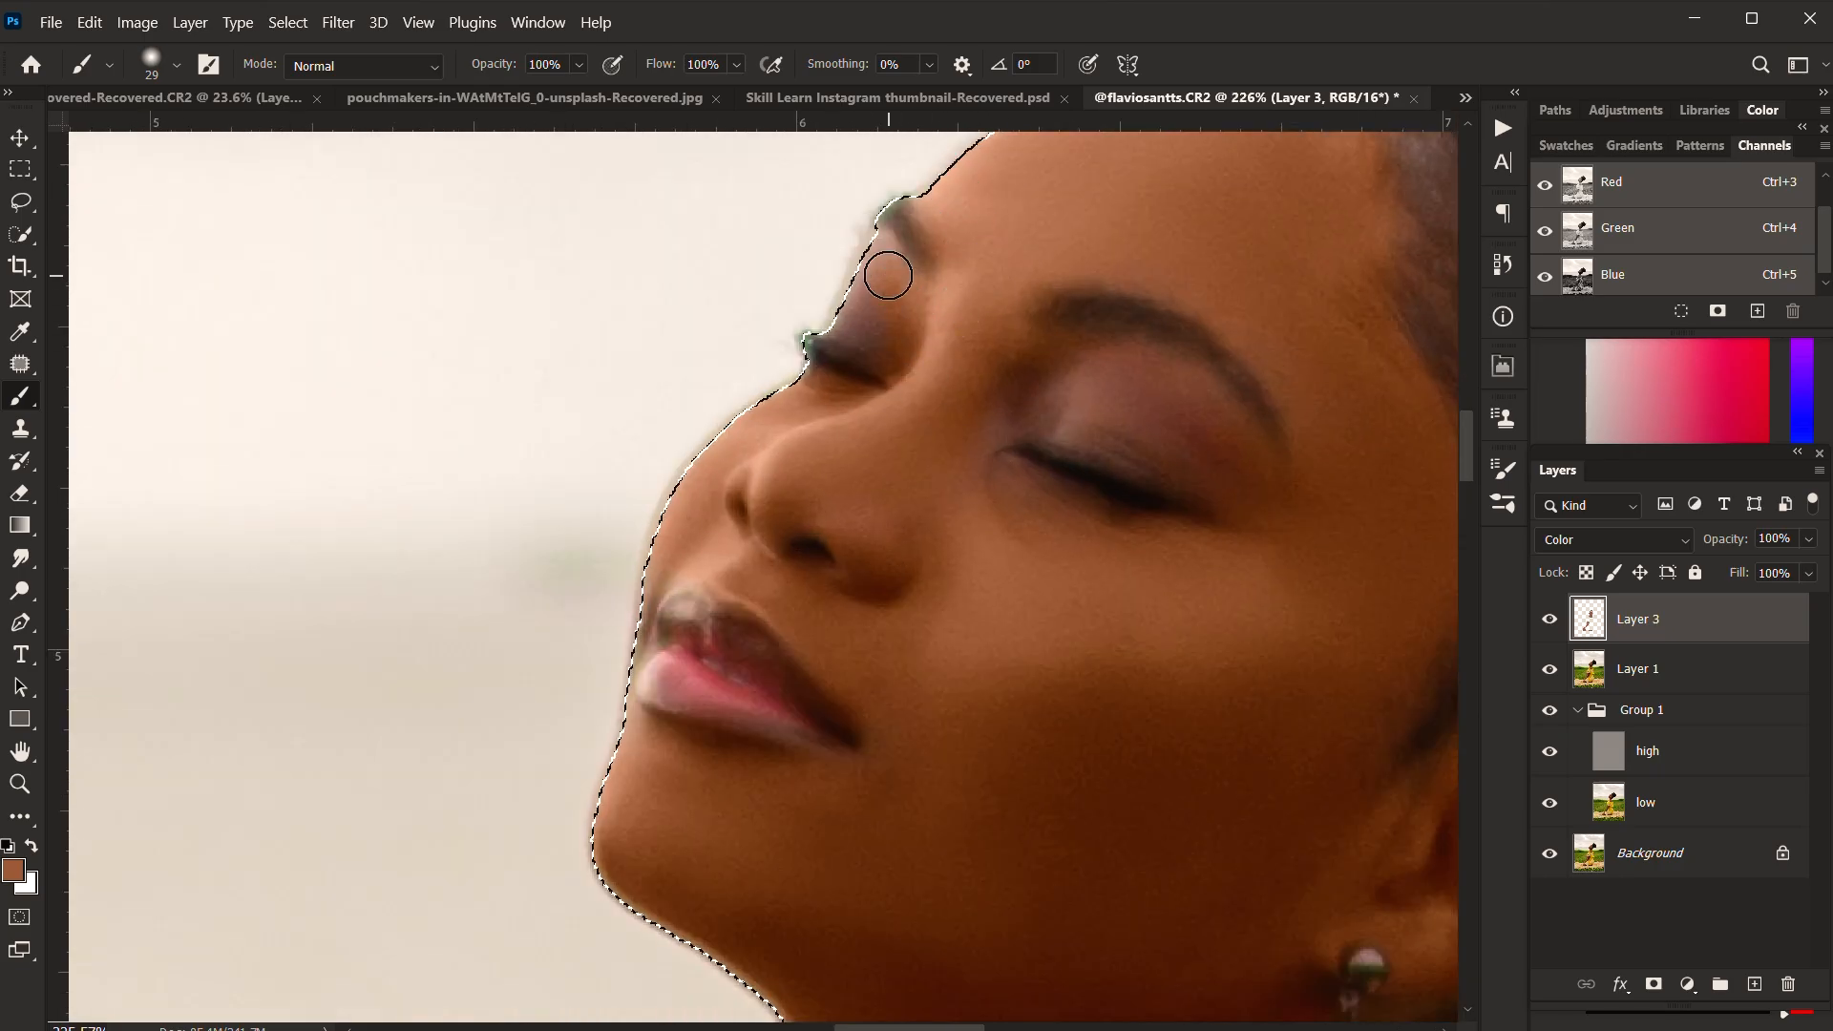
mouse_move(888, 274)
mouse_down()
mouse_move(866, 306)
mouse_move(929, 331)
mouse_up()
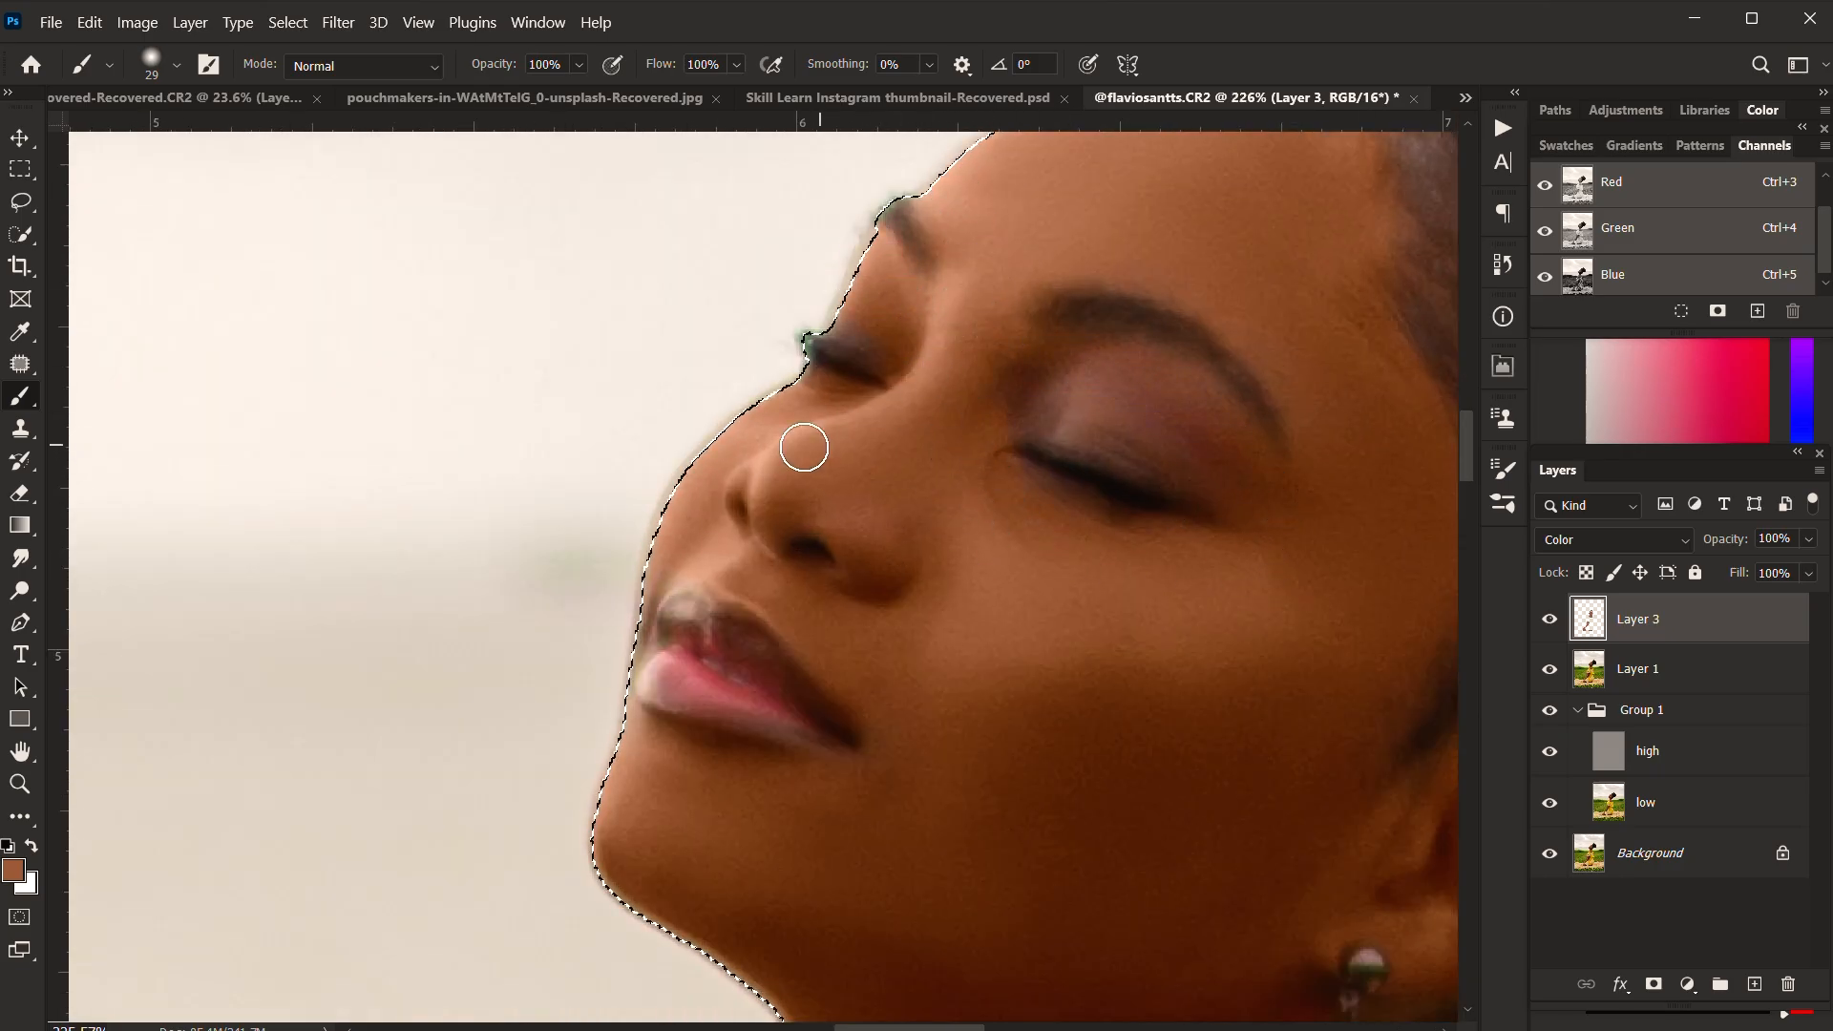
scroll(726, 496, down, 3)
scroll(888, 477, down, 5)
scroll(1130, 408, down, 6)
scroll(993, 530, up, 9)
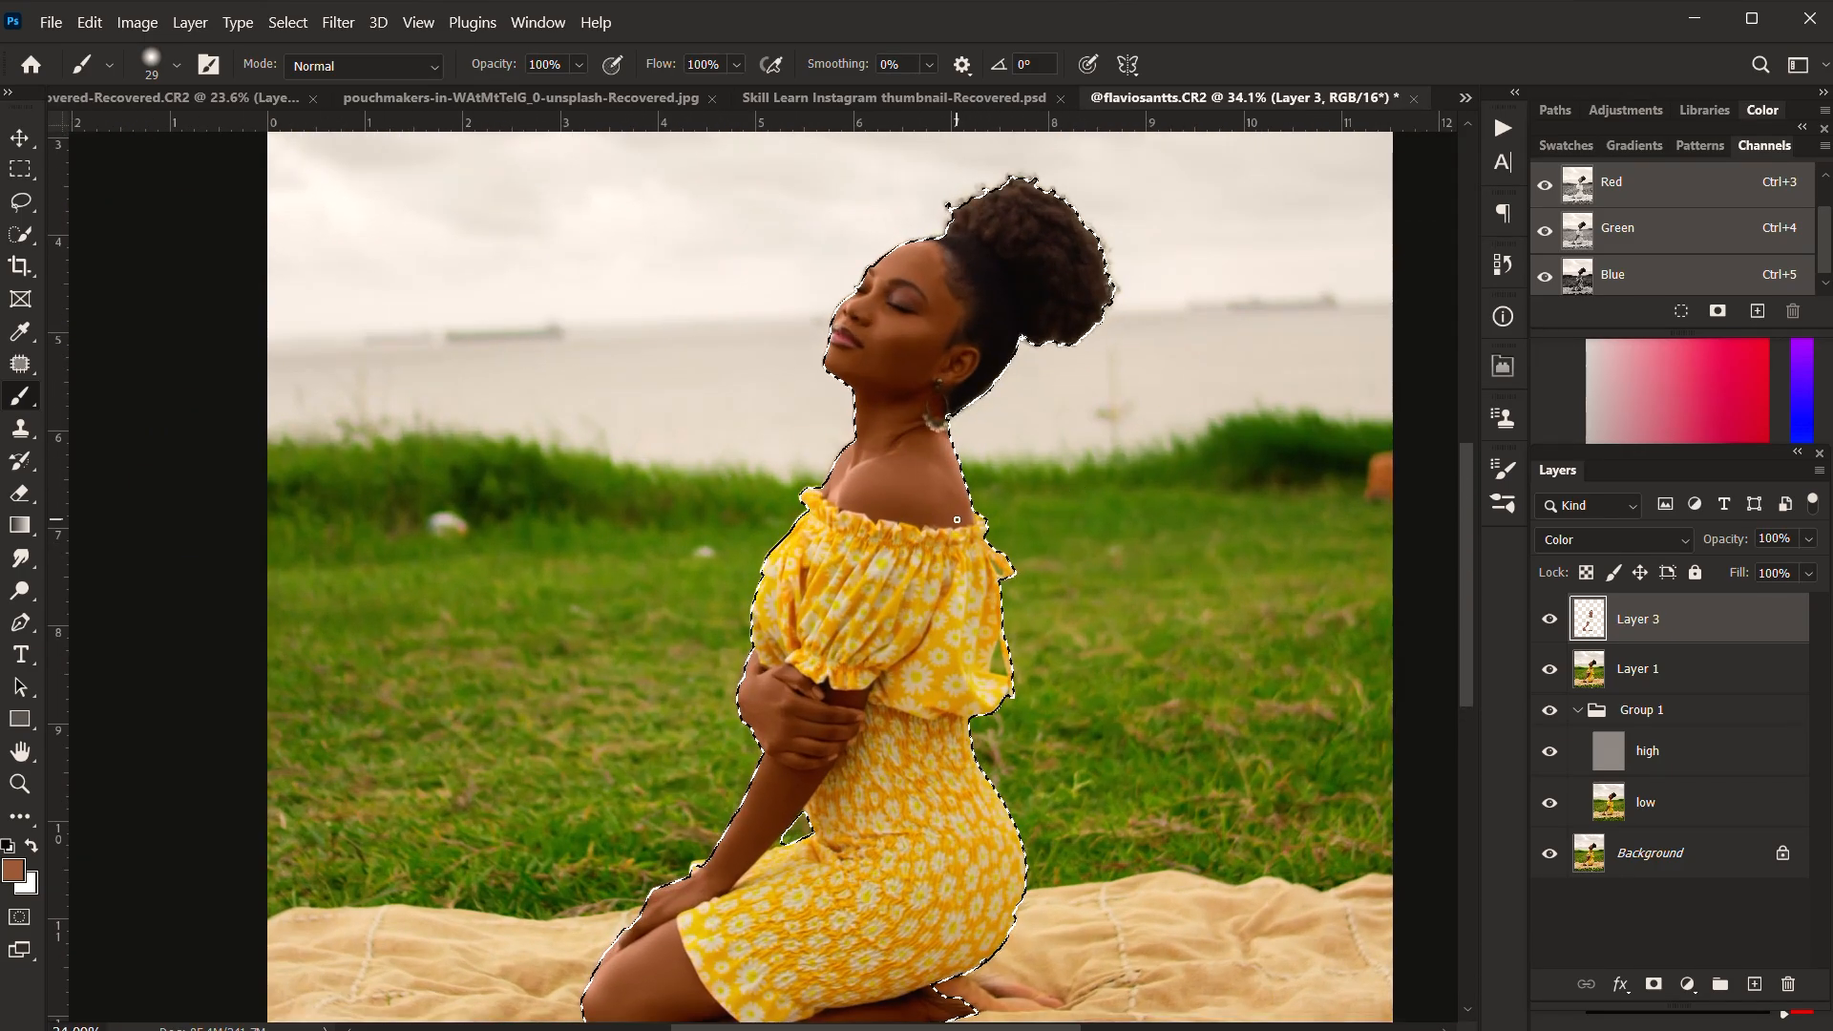
Step: Deselect the woman and clean up colour spill along the shoulder edge and hairline with the Eraser at 40% opacity
click(20, 493)
drag(515, 430, 246, 471)
key(ctrl+d)
scroll(1031, 544, up, 5)
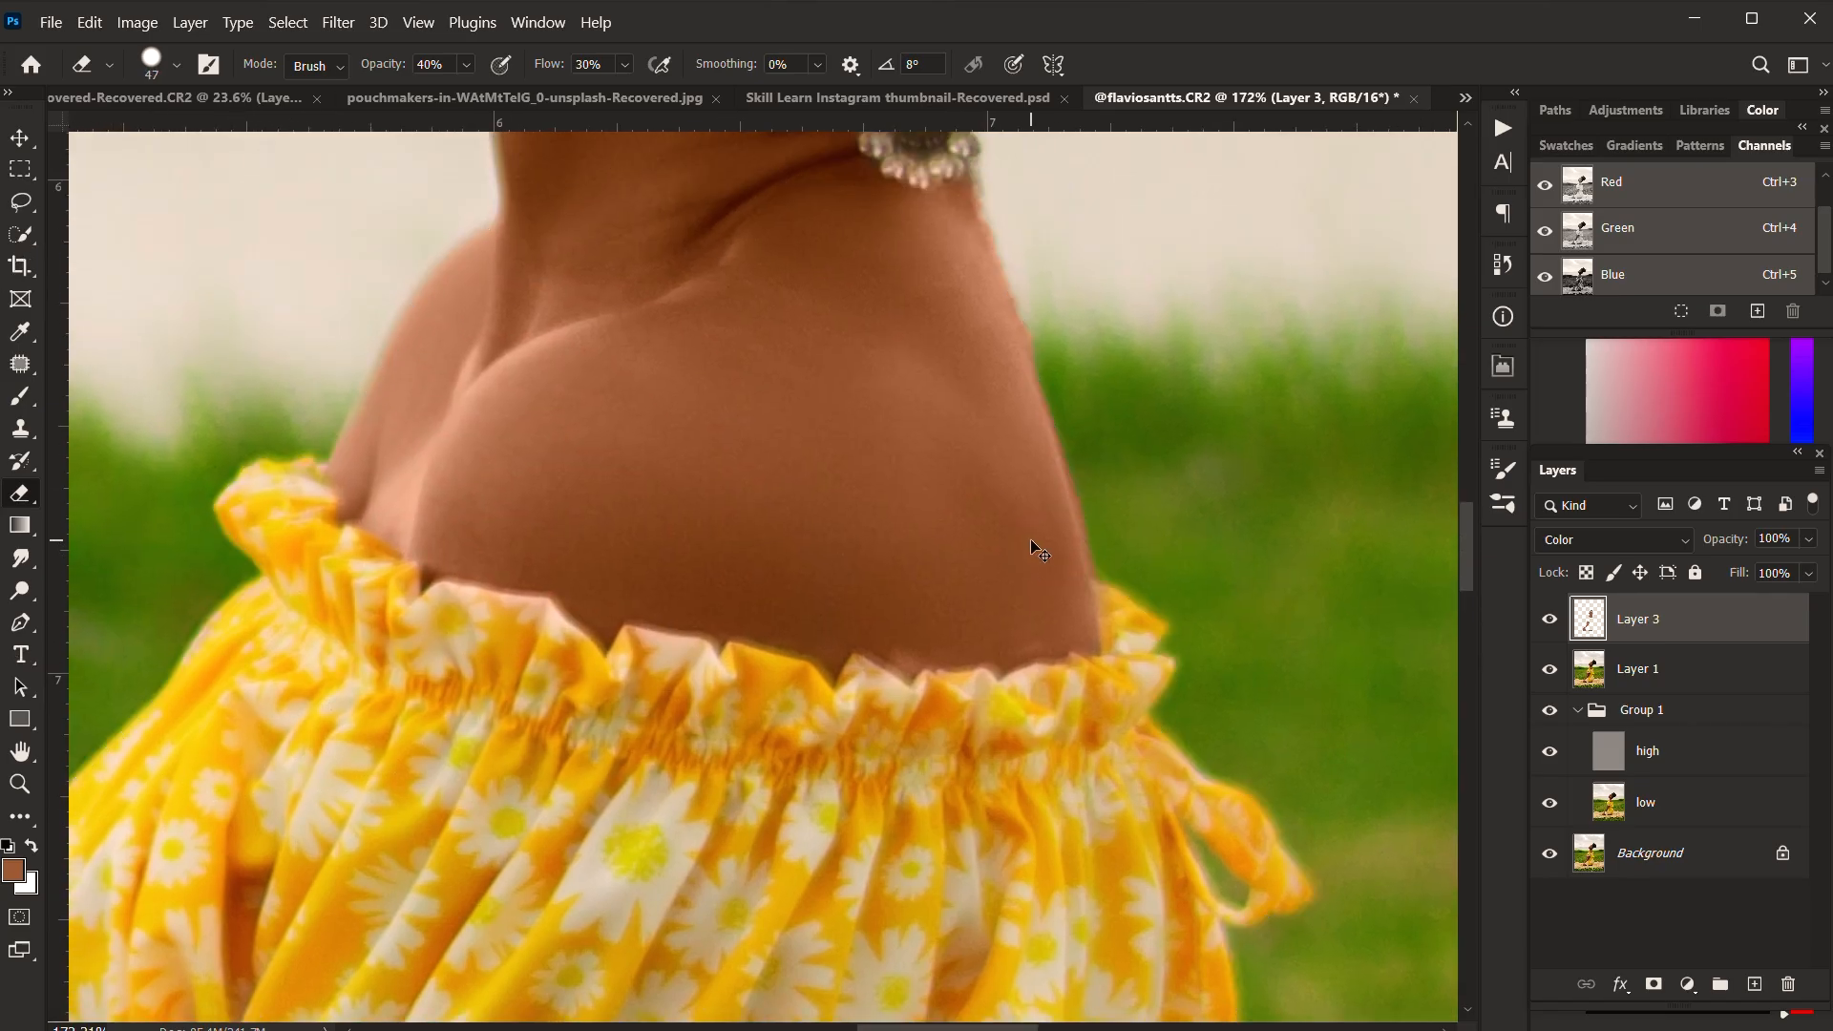
scroll(929, 748, down, 7)
scroll(597, 517, down, 4)
scroll(1007, 430, up, 4)
scroll(1010, 589, down, 5)
scroll(964, 349, up, 7)
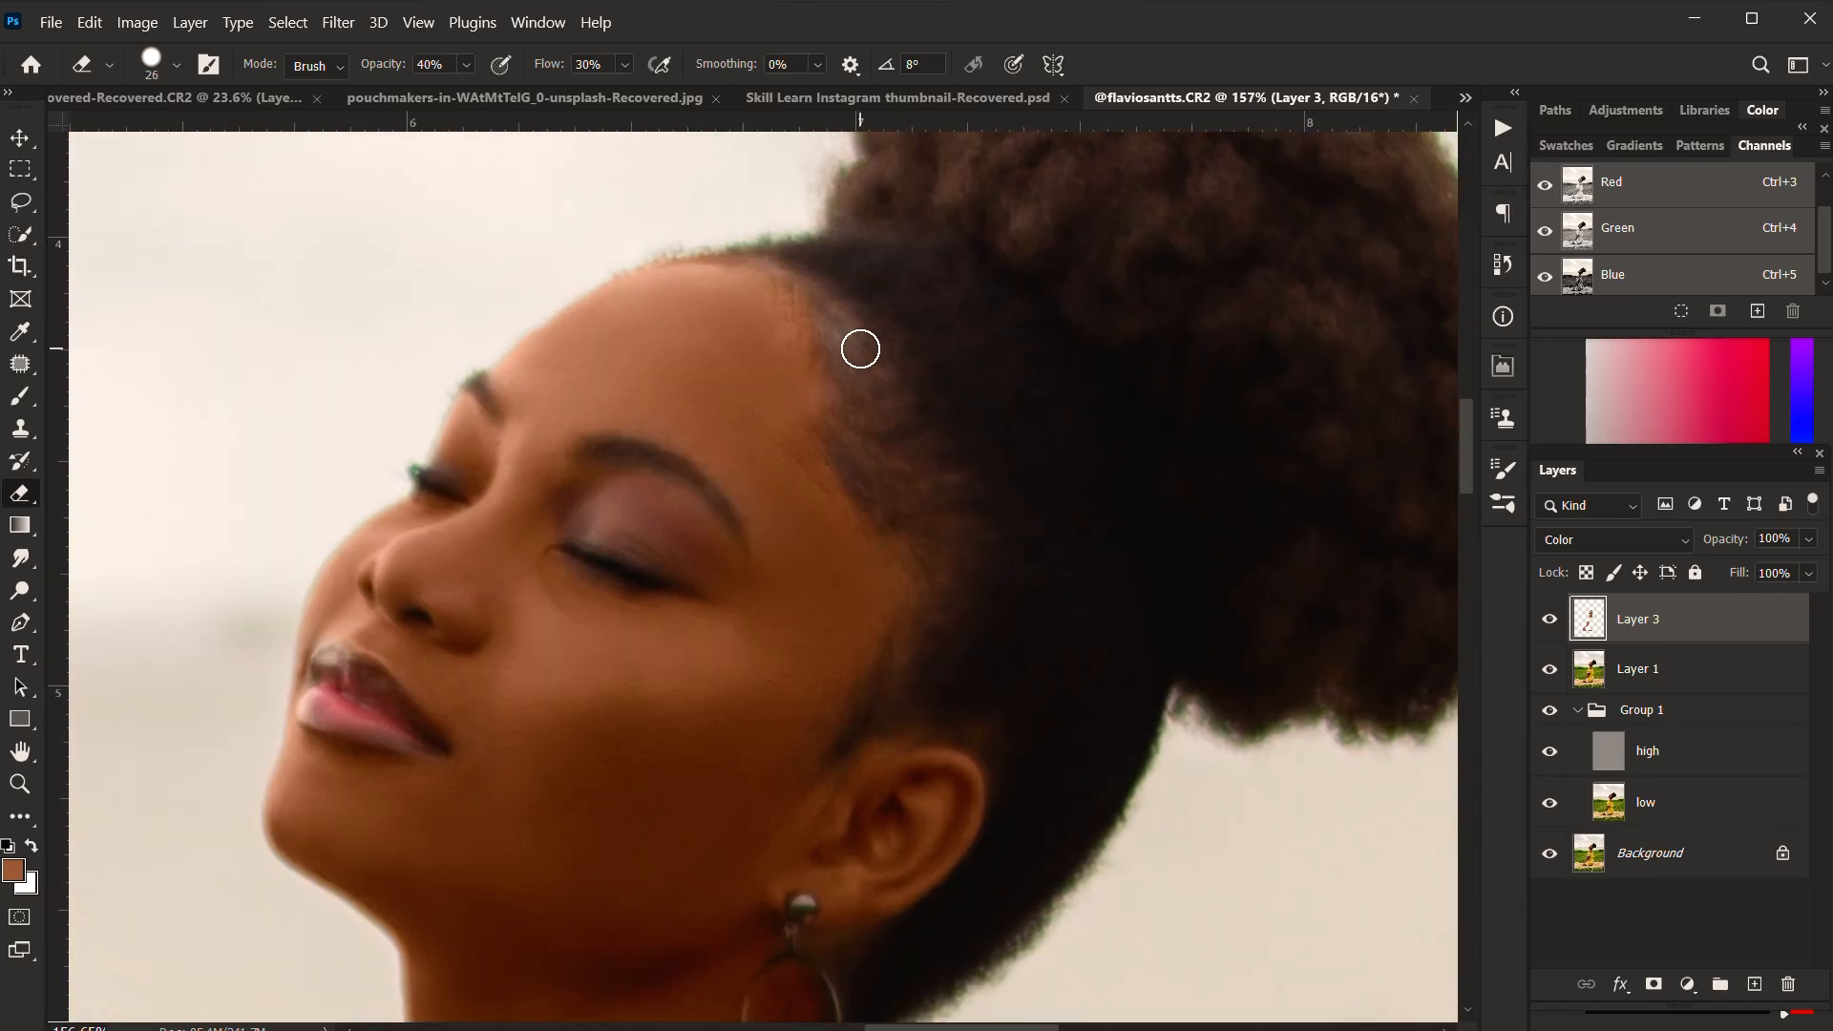
scroll(786, 761, down, 6)
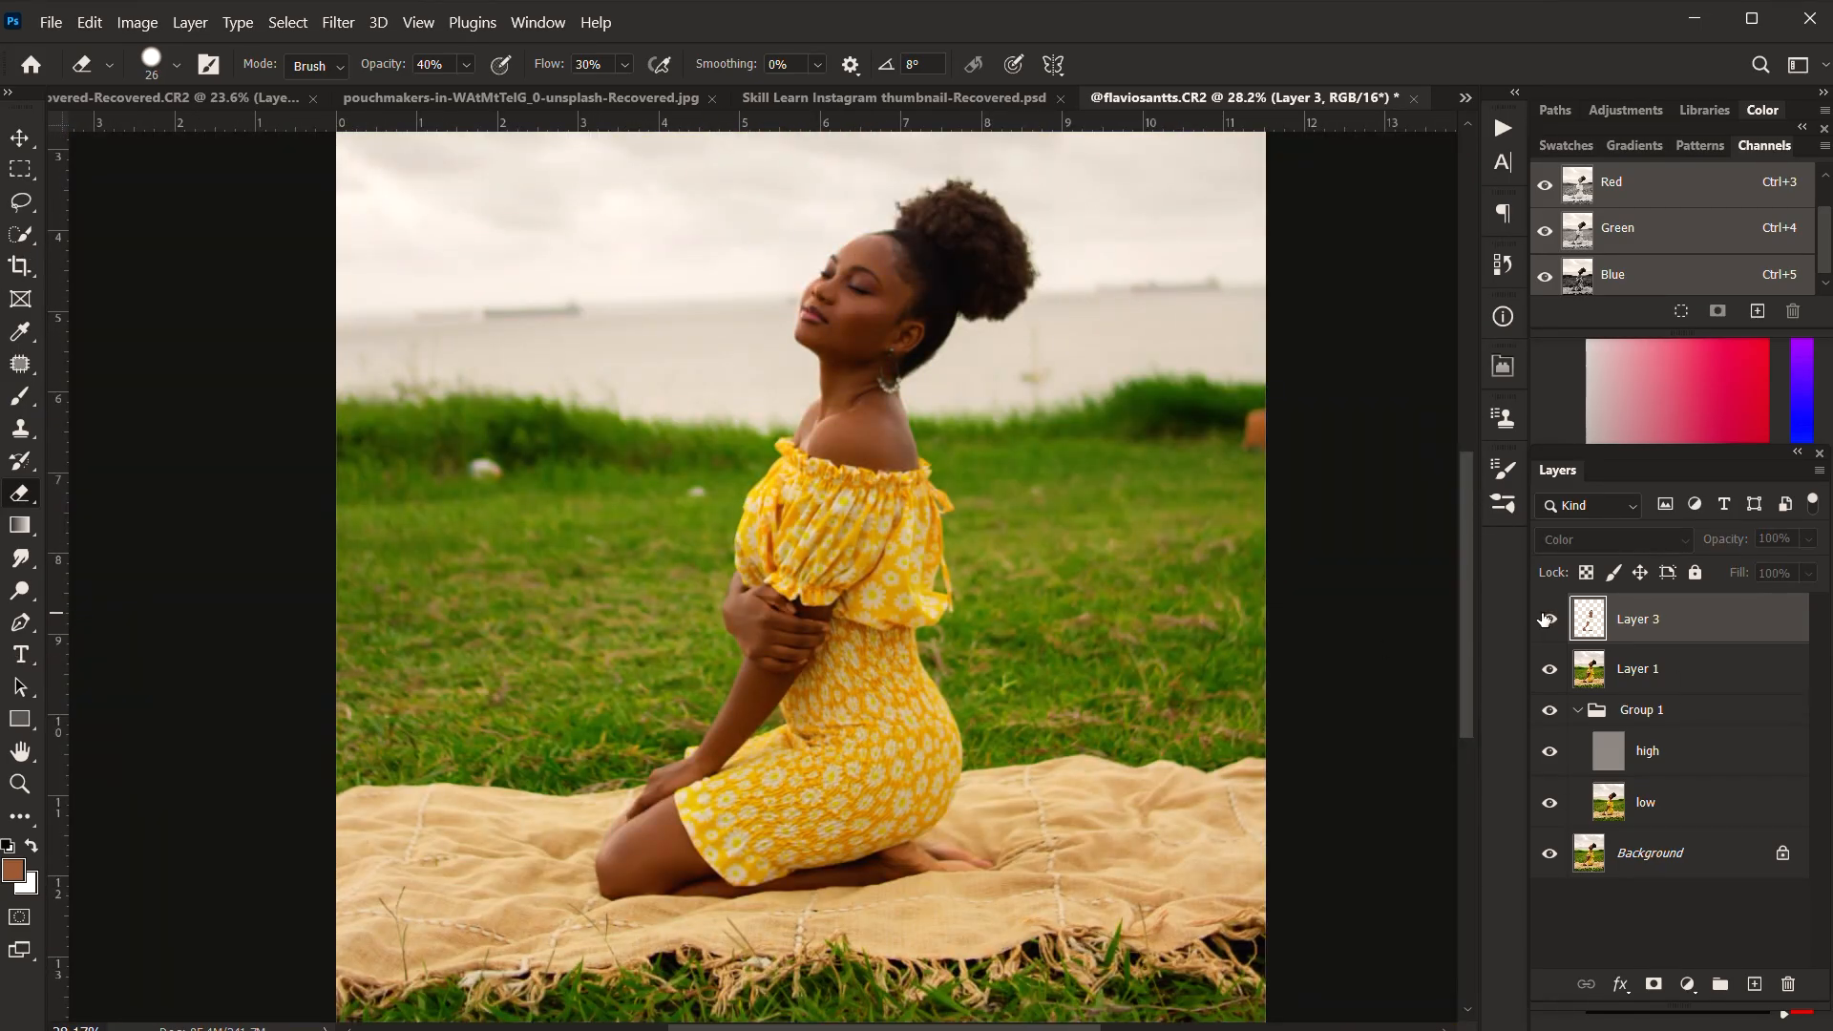
Step: Lower Layer 3's opacity to 67%, comparing with it hidden, and stamp the visible image into a new layer
click(1546, 620)
scroll(1077, 435, up, 5)
click(1808, 540)
drag(1816, 580, 1776, 582)
click(1549, 619)
click(1550, 619)
scroll(983, 516, down, 7)
scroll(879, 583, down, 3)
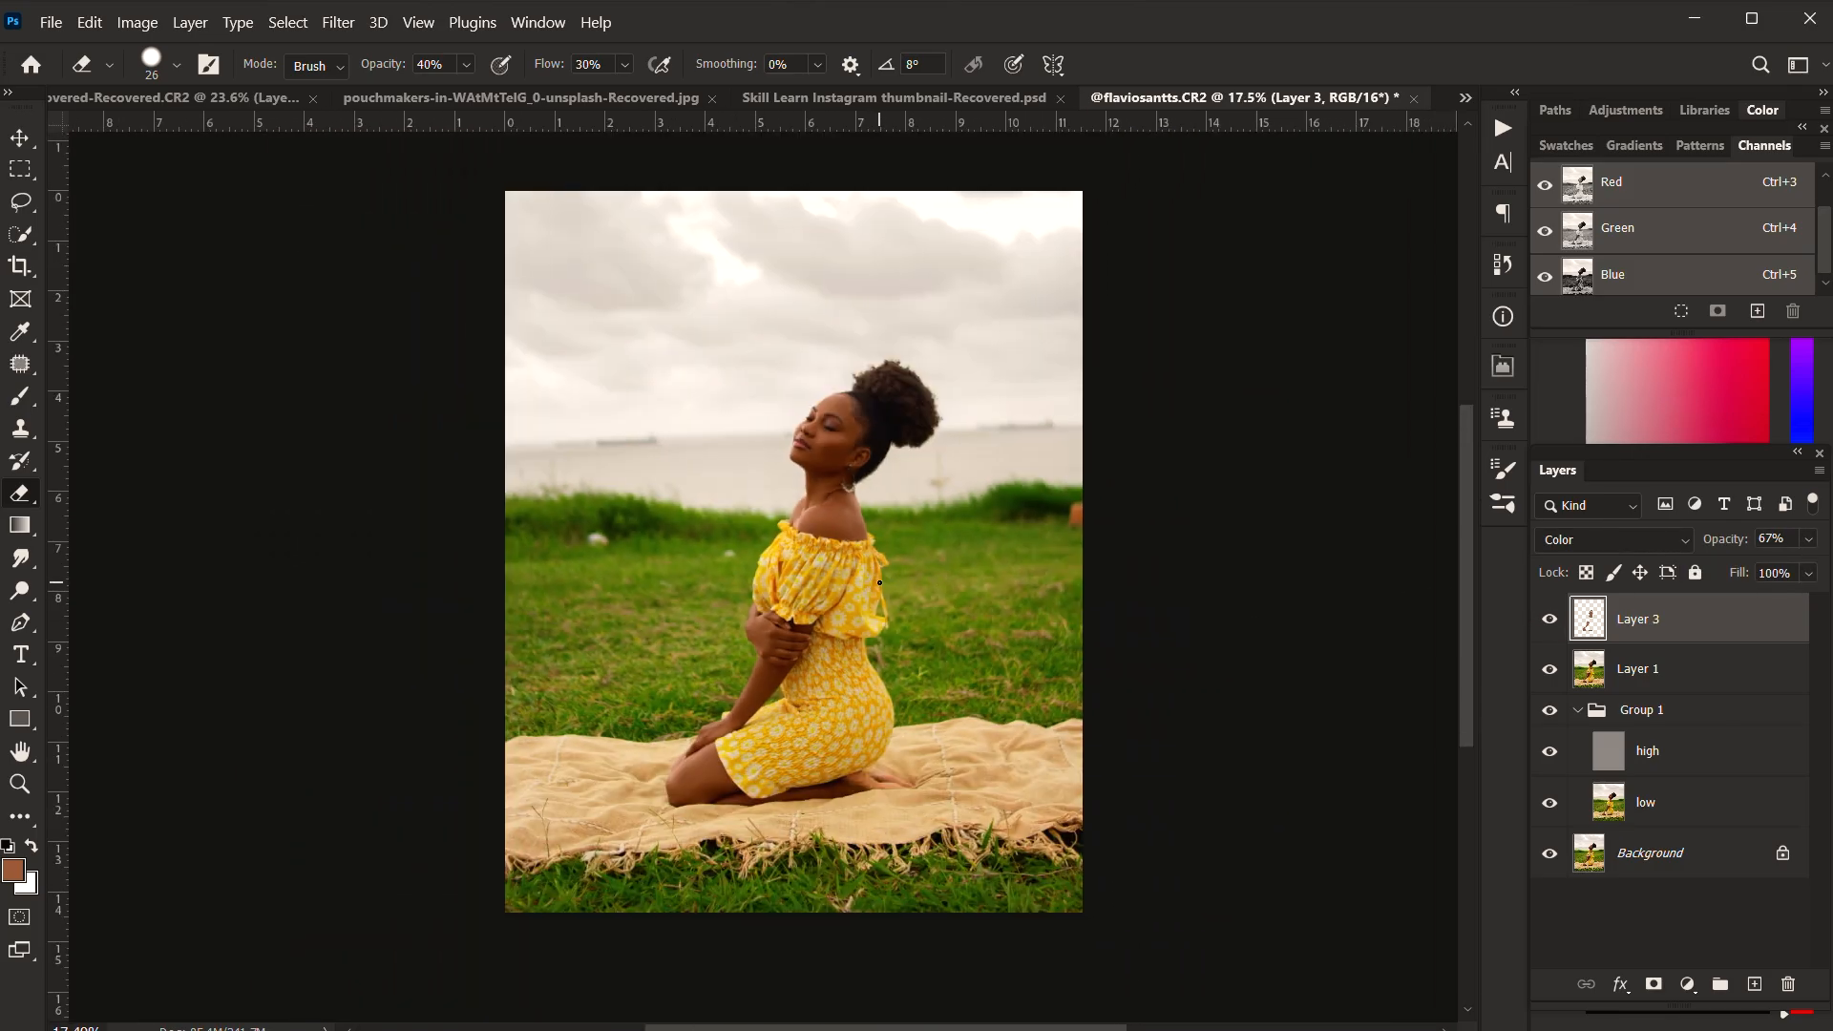
key(ctrl+shift+alt+e)
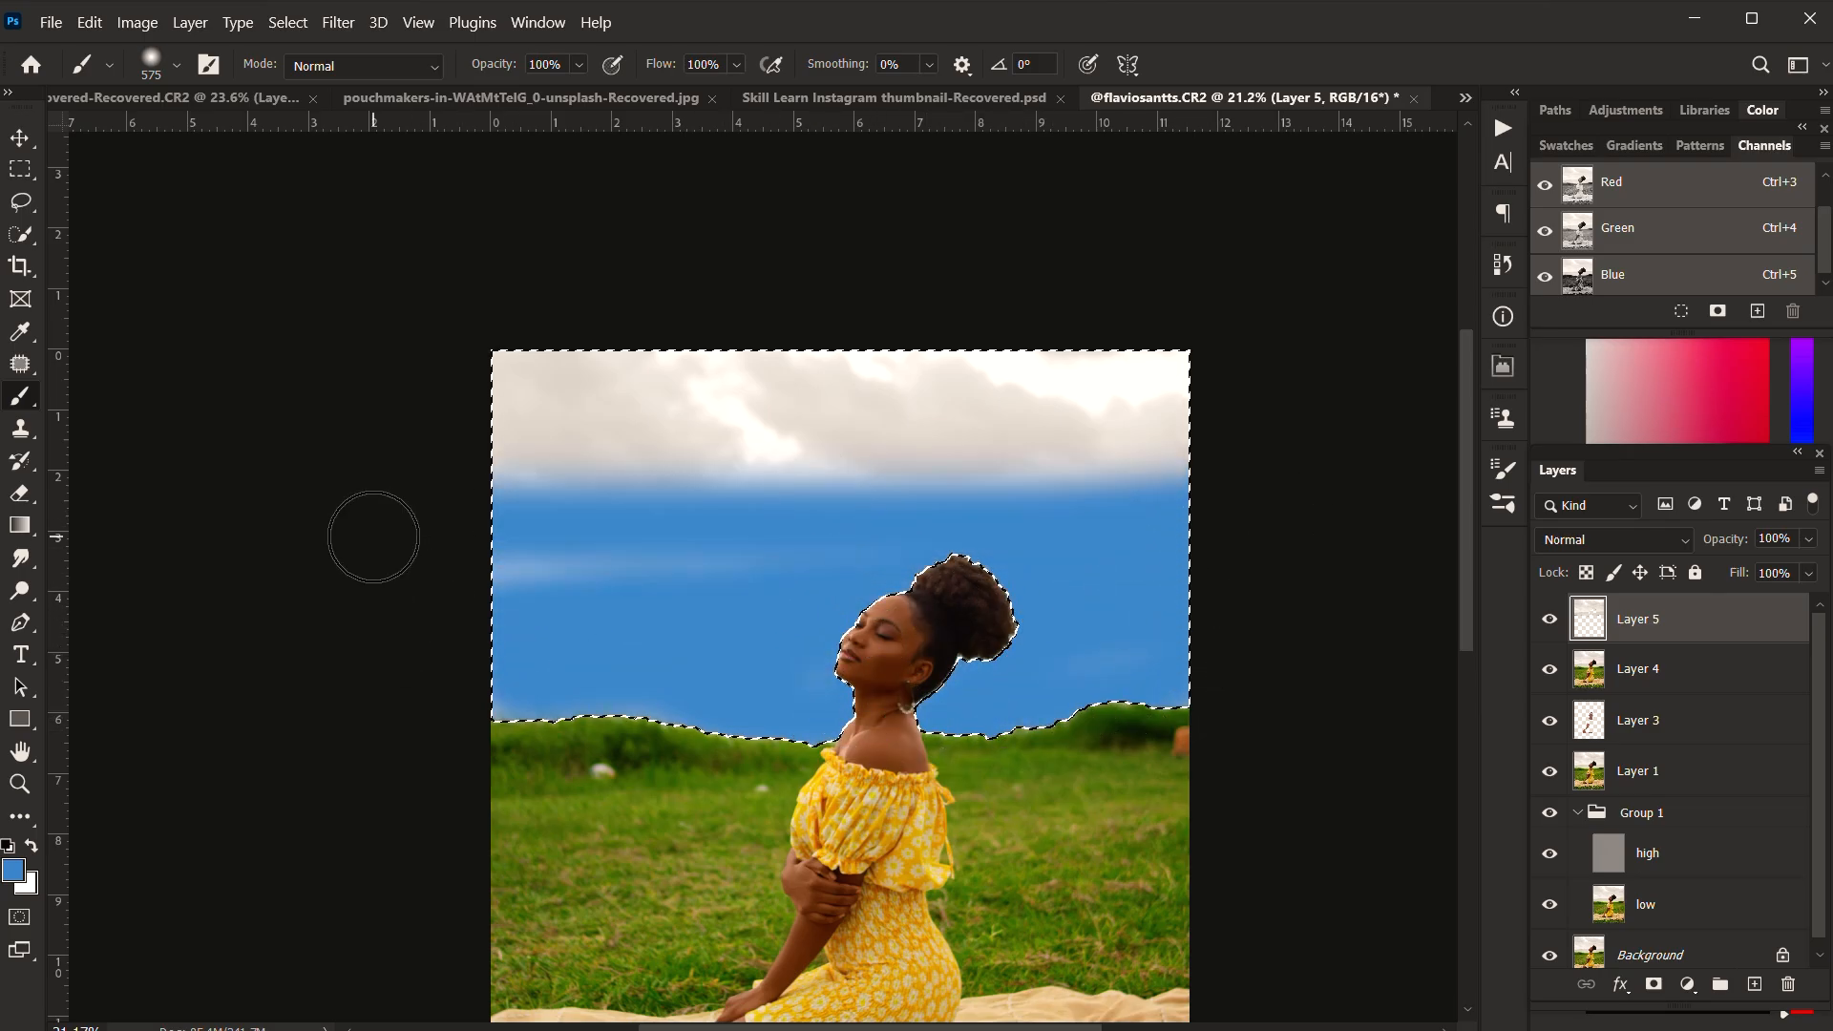
Step: Try the Multiply and Color Burn blend modes on Layer 5 with the blue-painted sky
click(1684, 540)
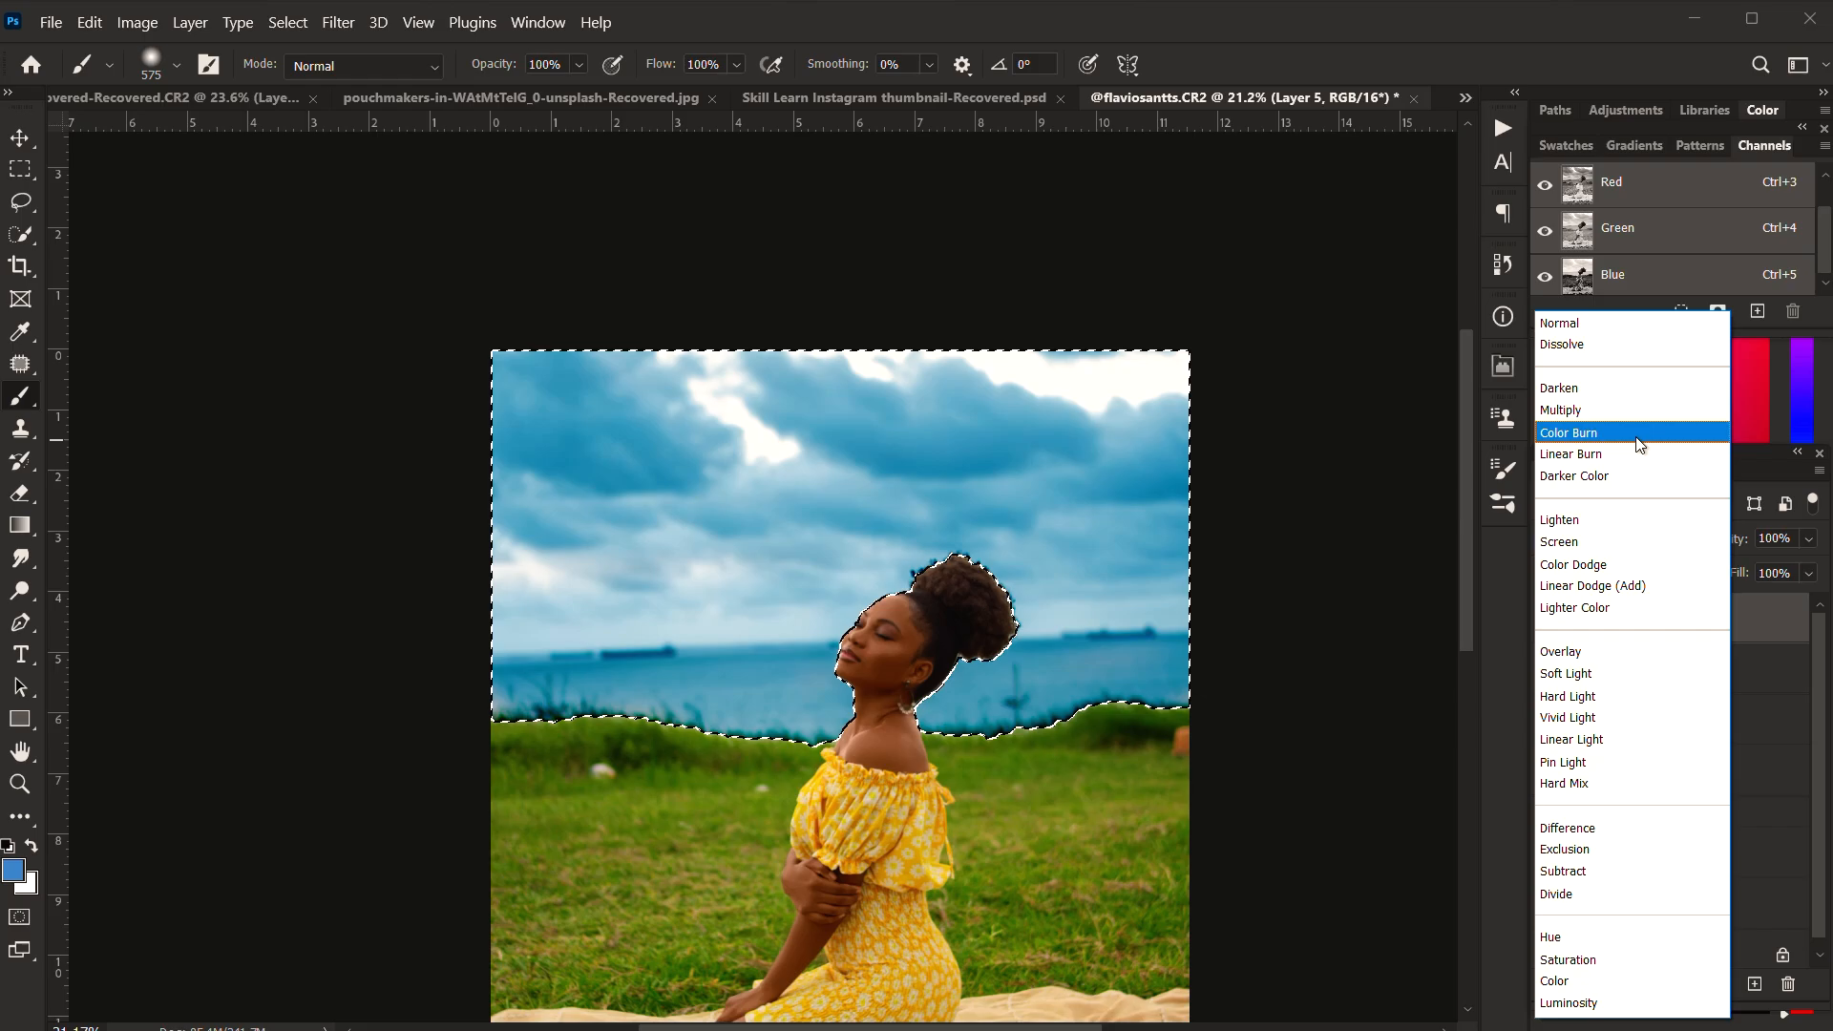
click(1645, 415)
click(1616, 540)
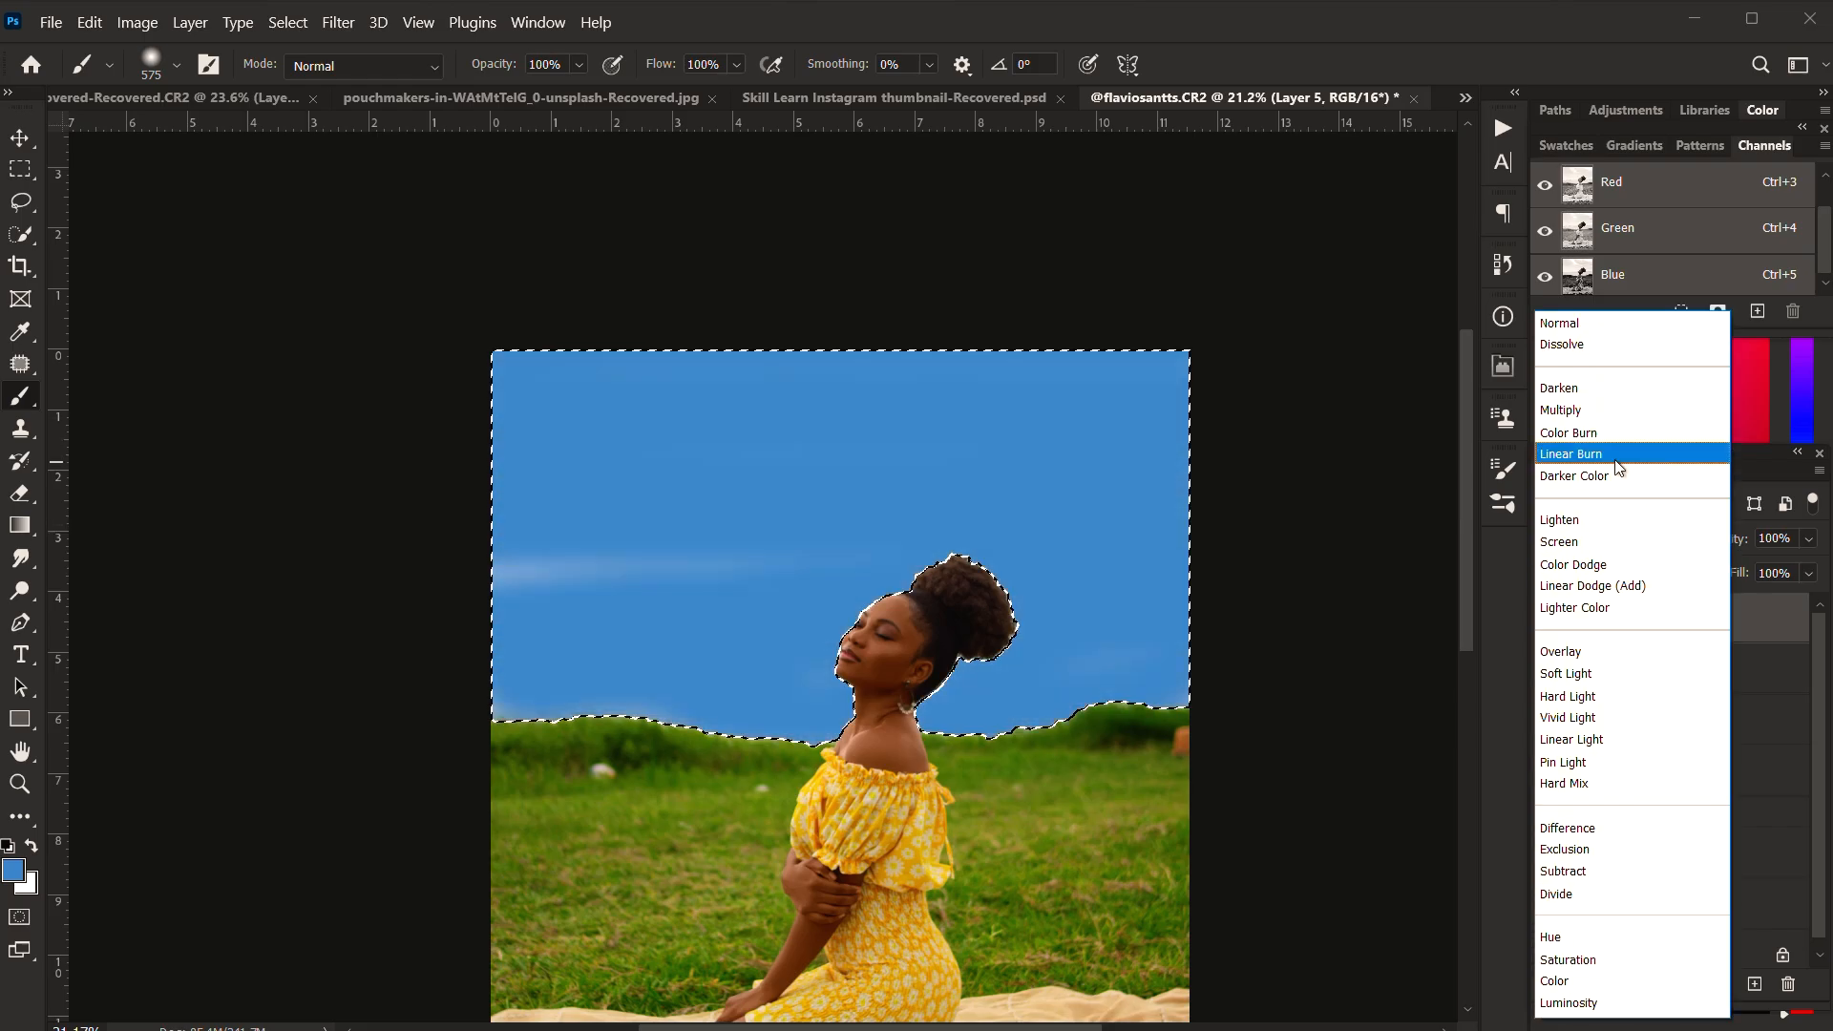
click(1617, 439)
Step: Blend the blue sky on Layer 5 in Color mode at 63% opacity and deselect the sky
click(1684, 540)
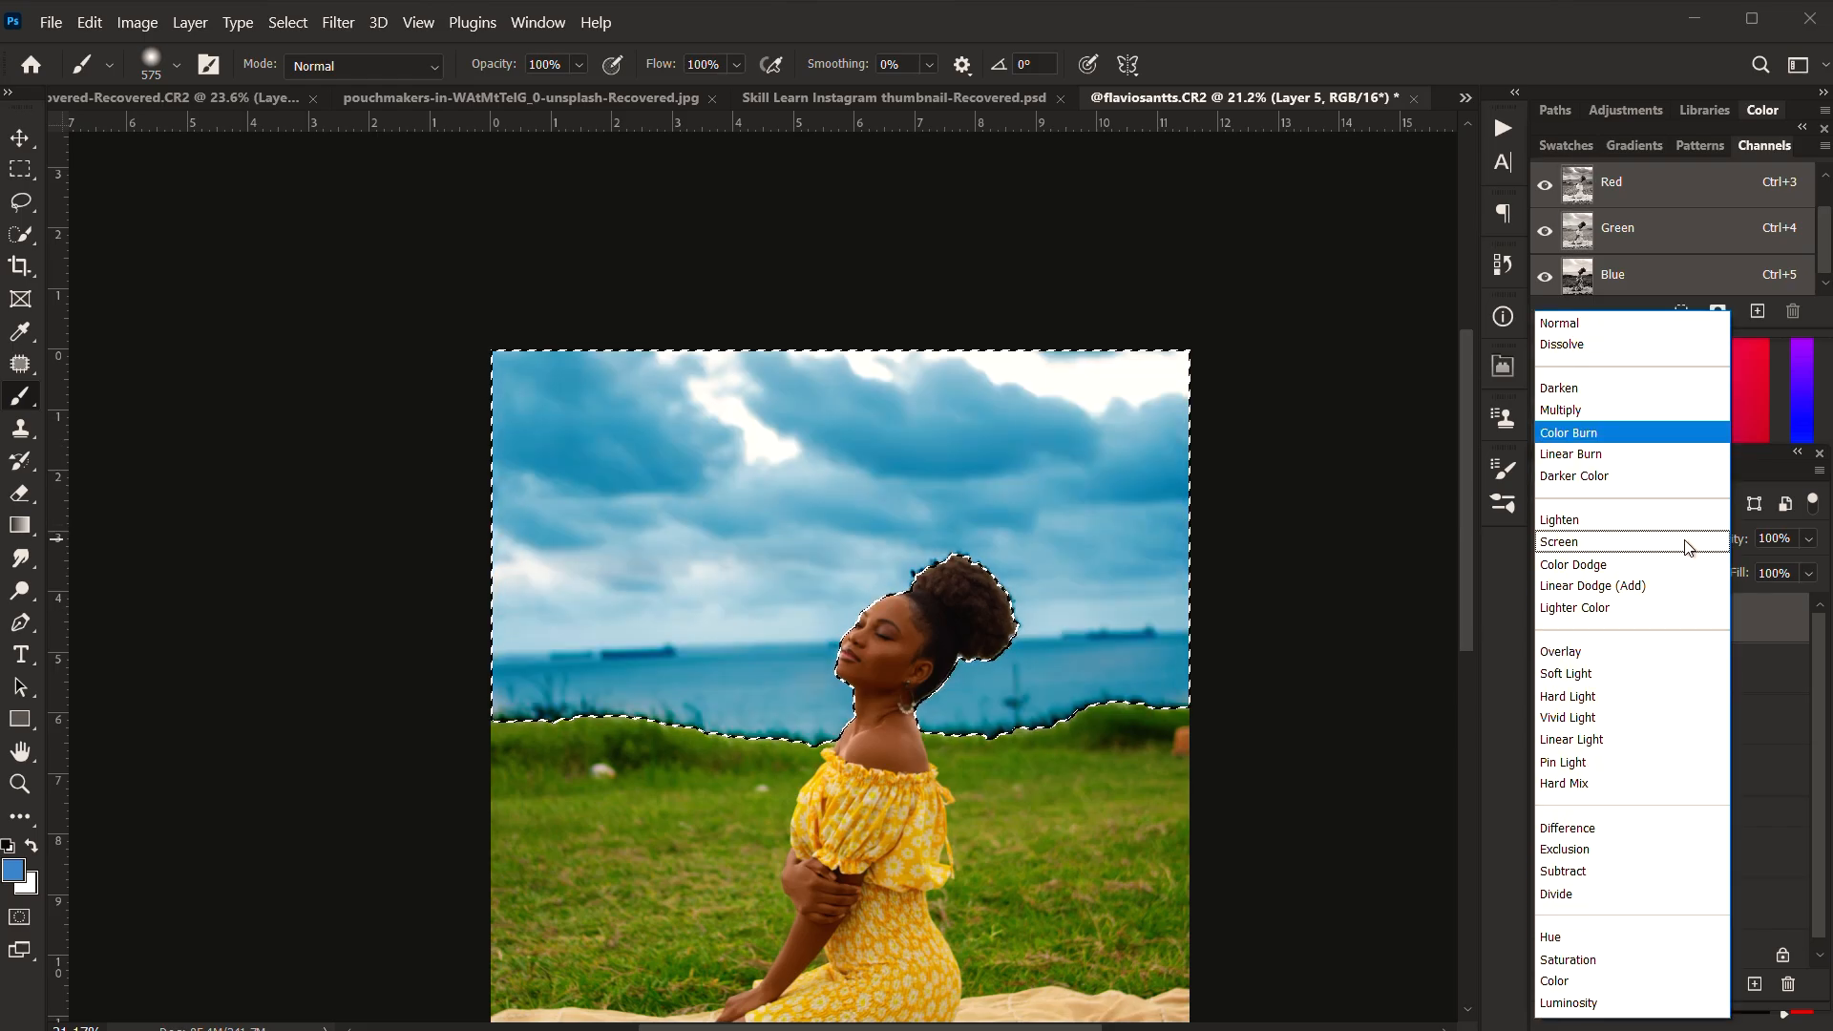
click(1574, 982)
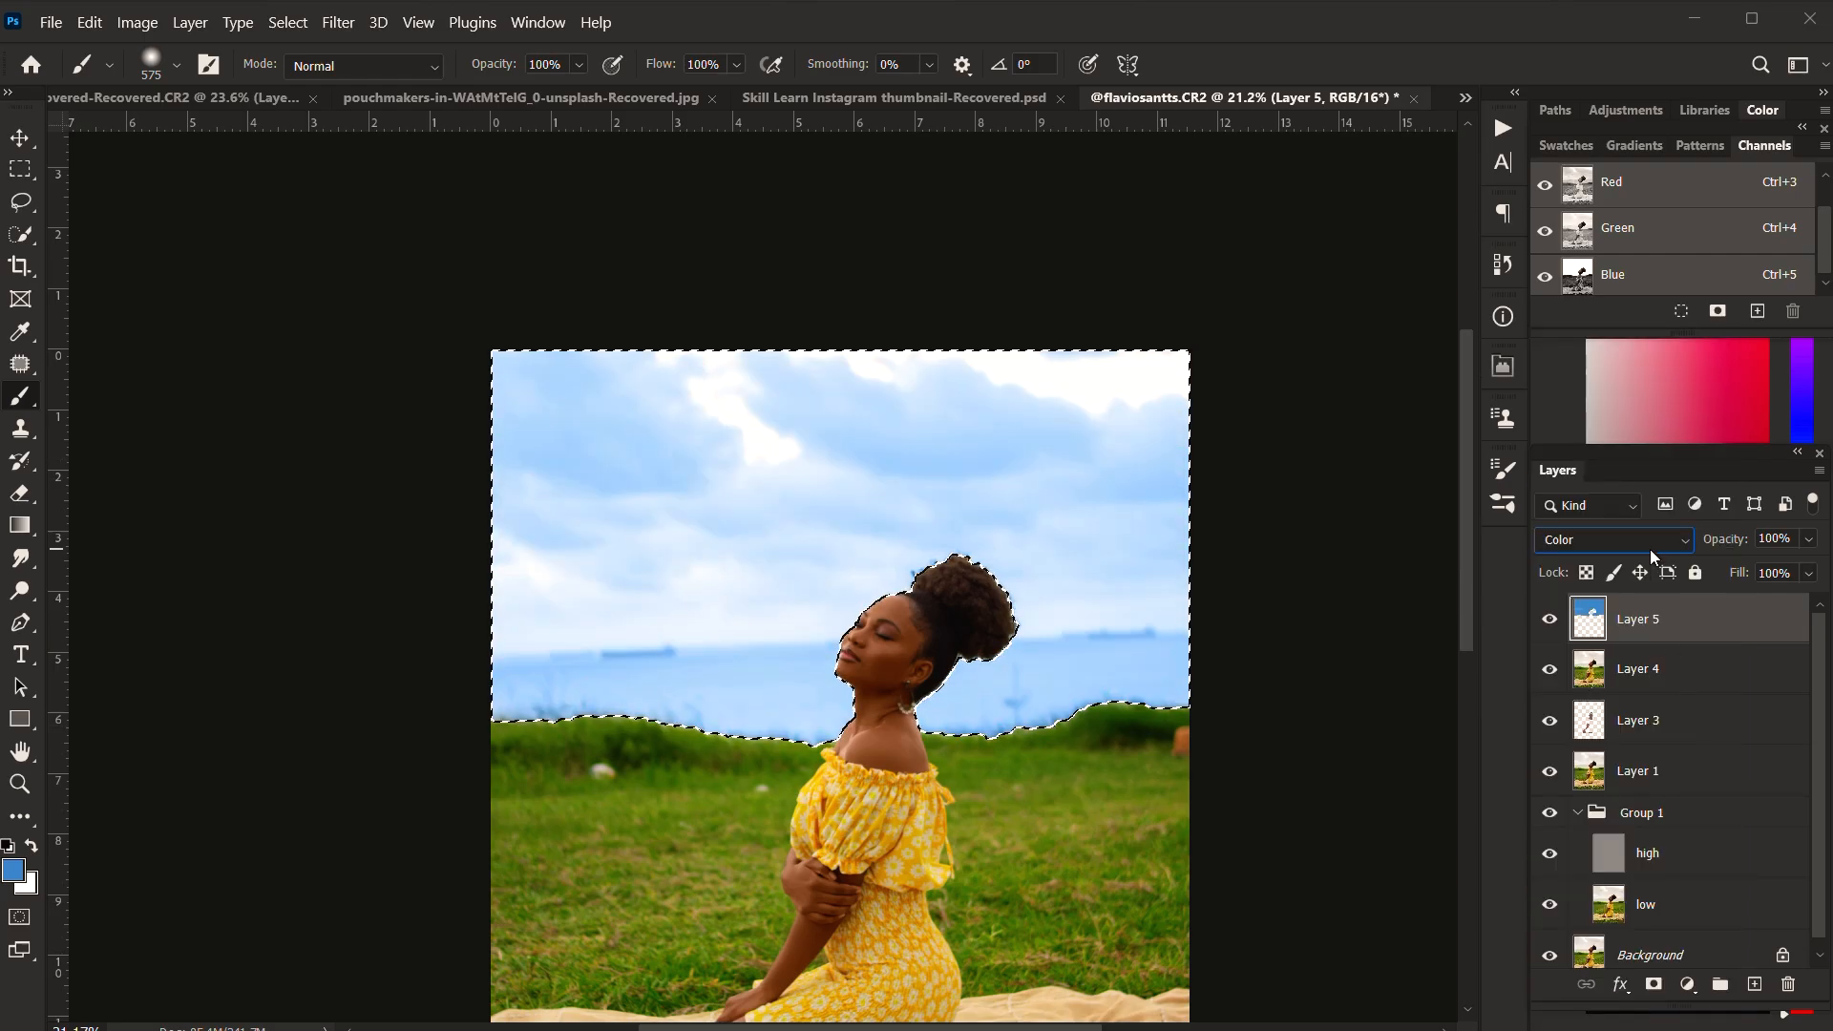
click(1809, 539)
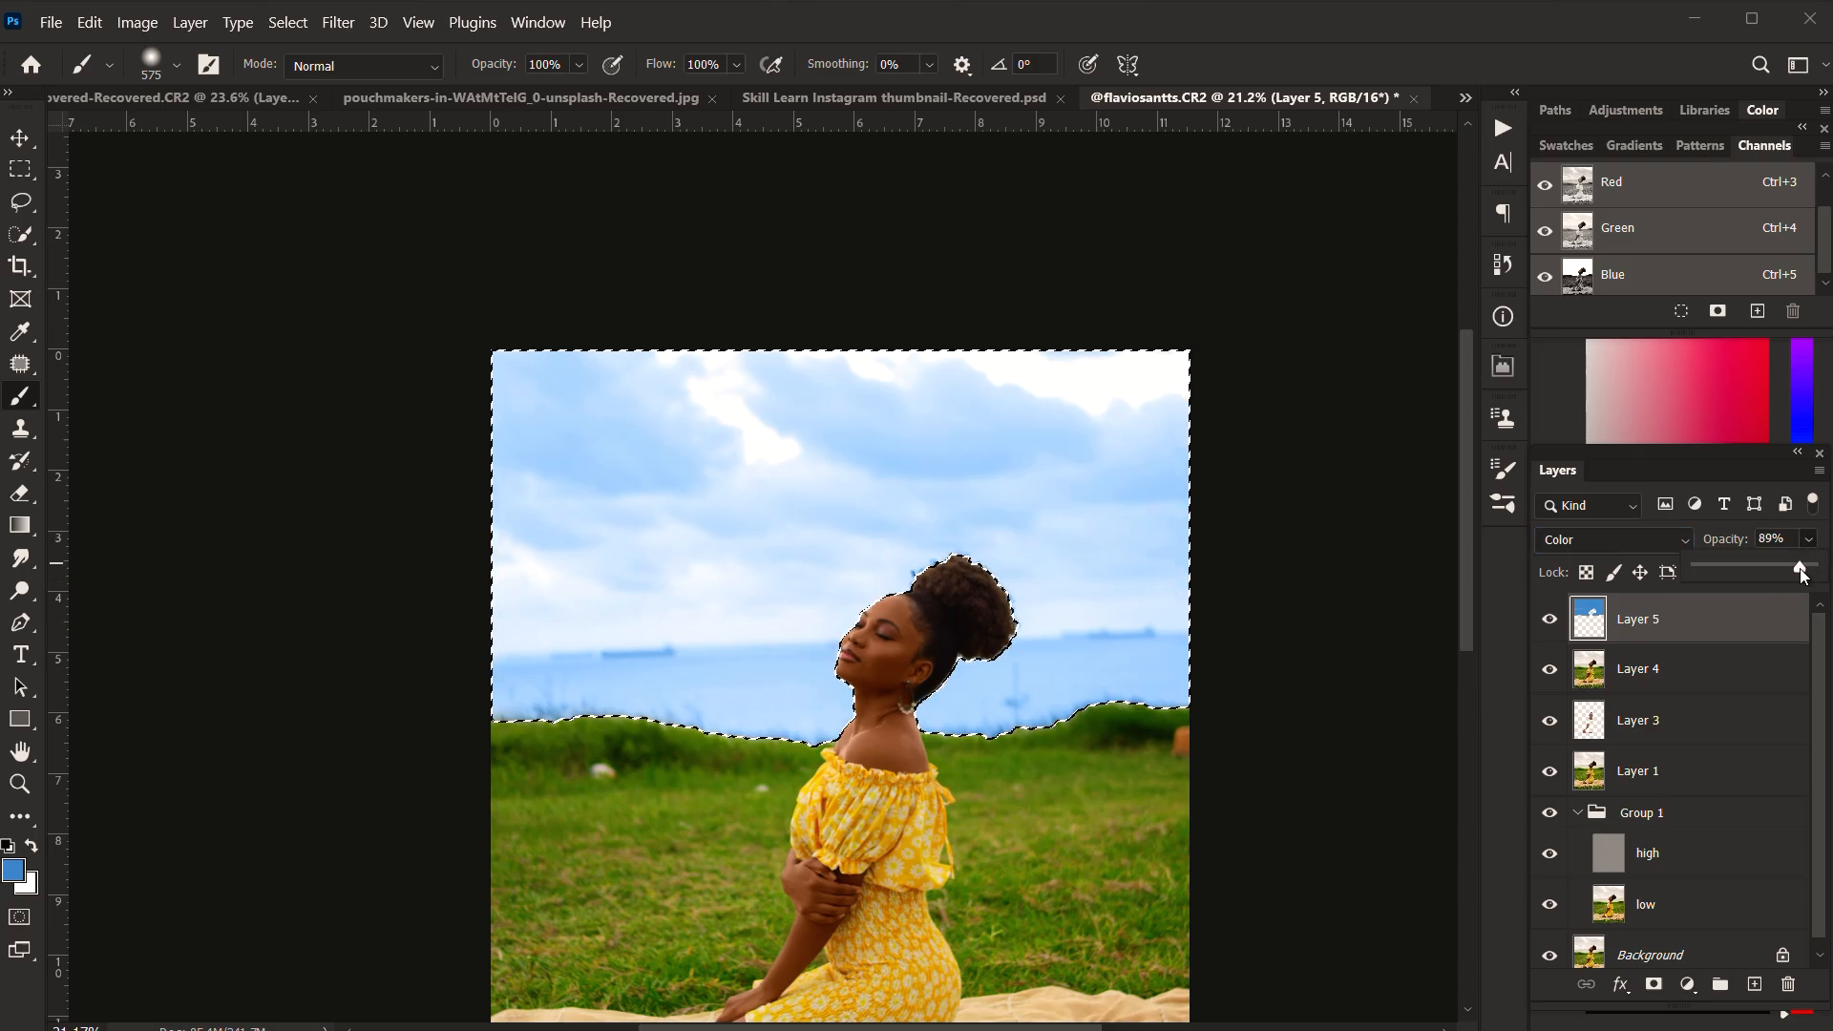
mouse_move(1800, 569)
mouse_down()
mouse_move(1745, 580)
mouse_move(1770, 568)
mouse_up()
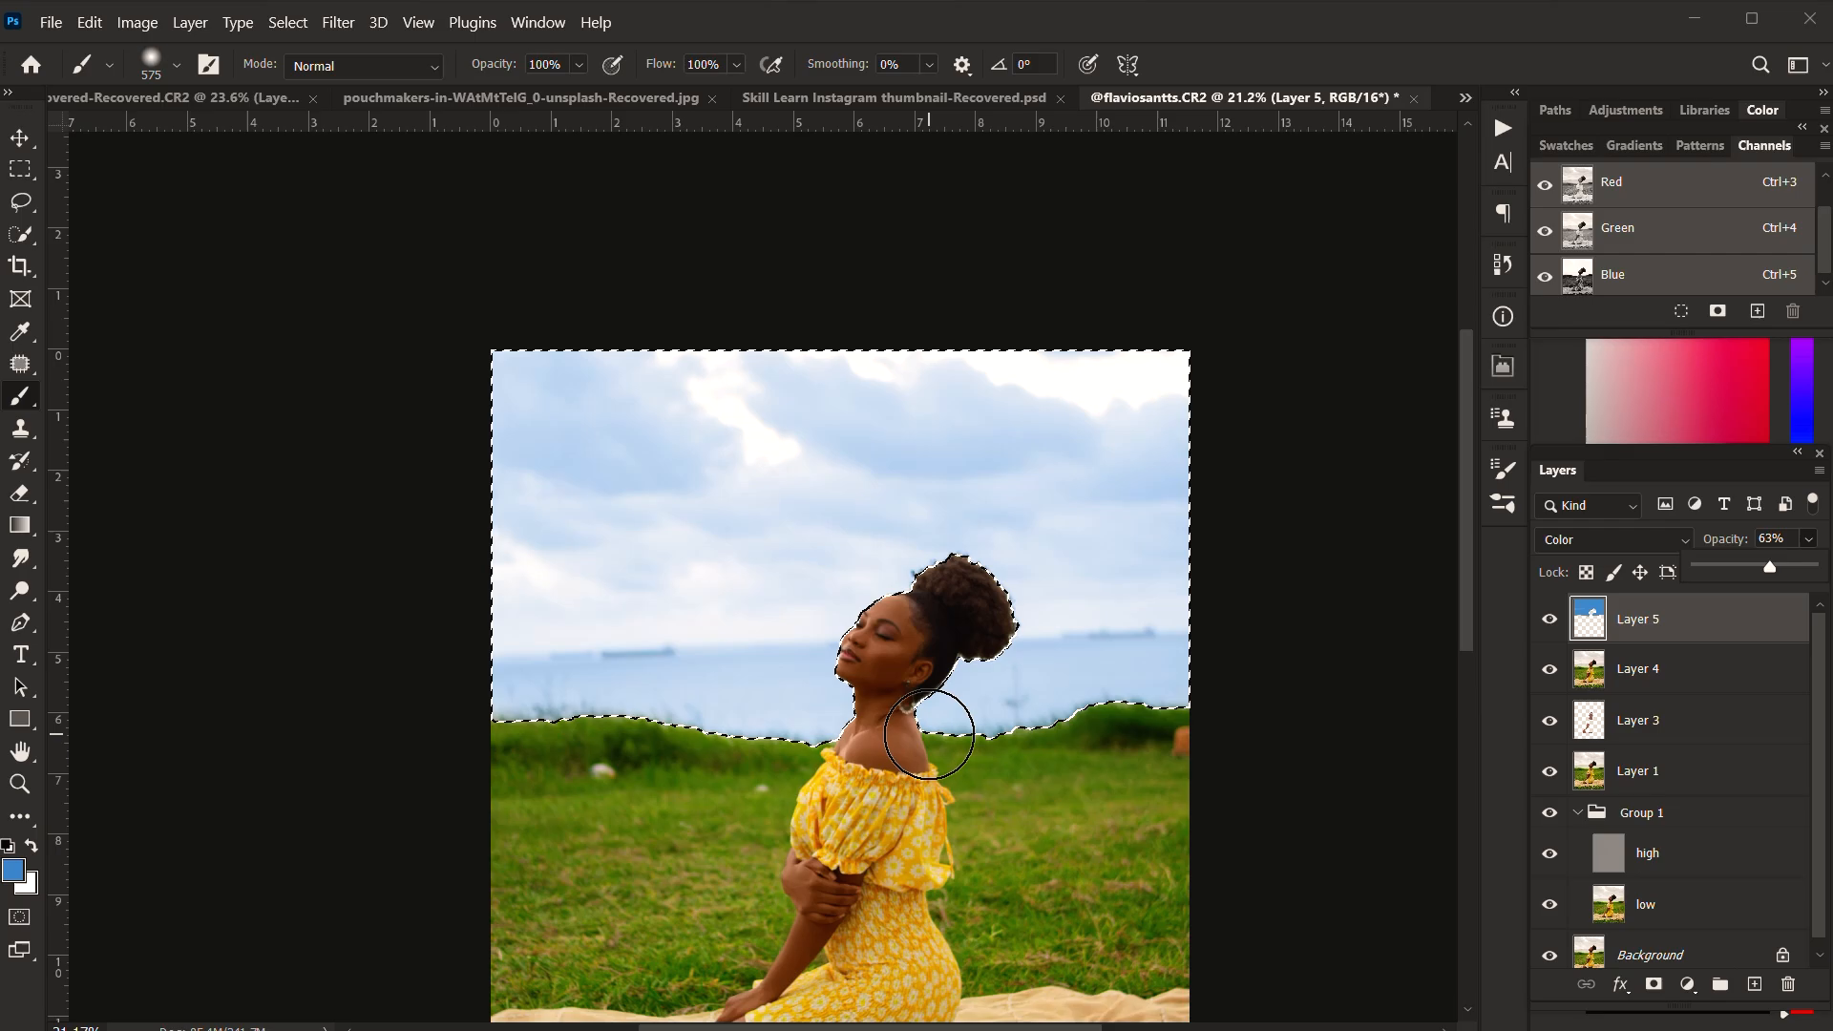
key(ctrl+d)
Step: Compare the whole portrait with Layer 5 hidden and shown
scroll(883, 681, down, 3)
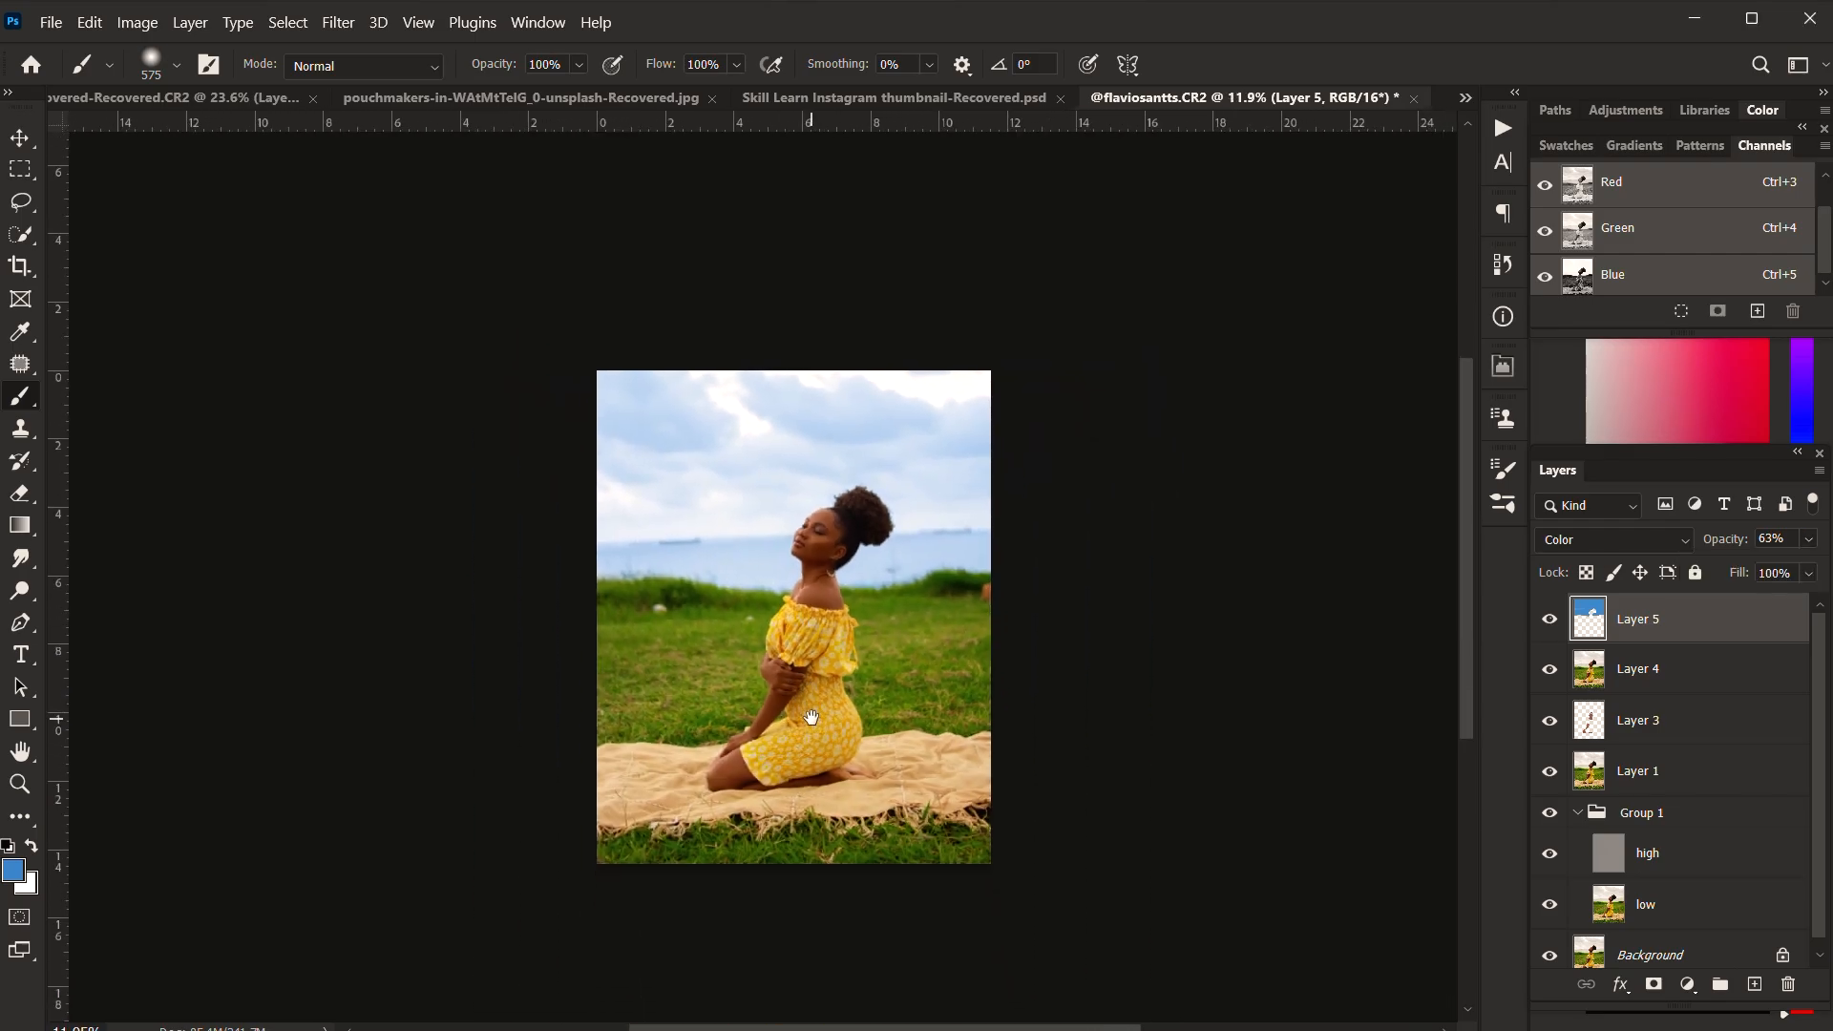
scroll(931, 613, up, 1)
click(1558, 620)
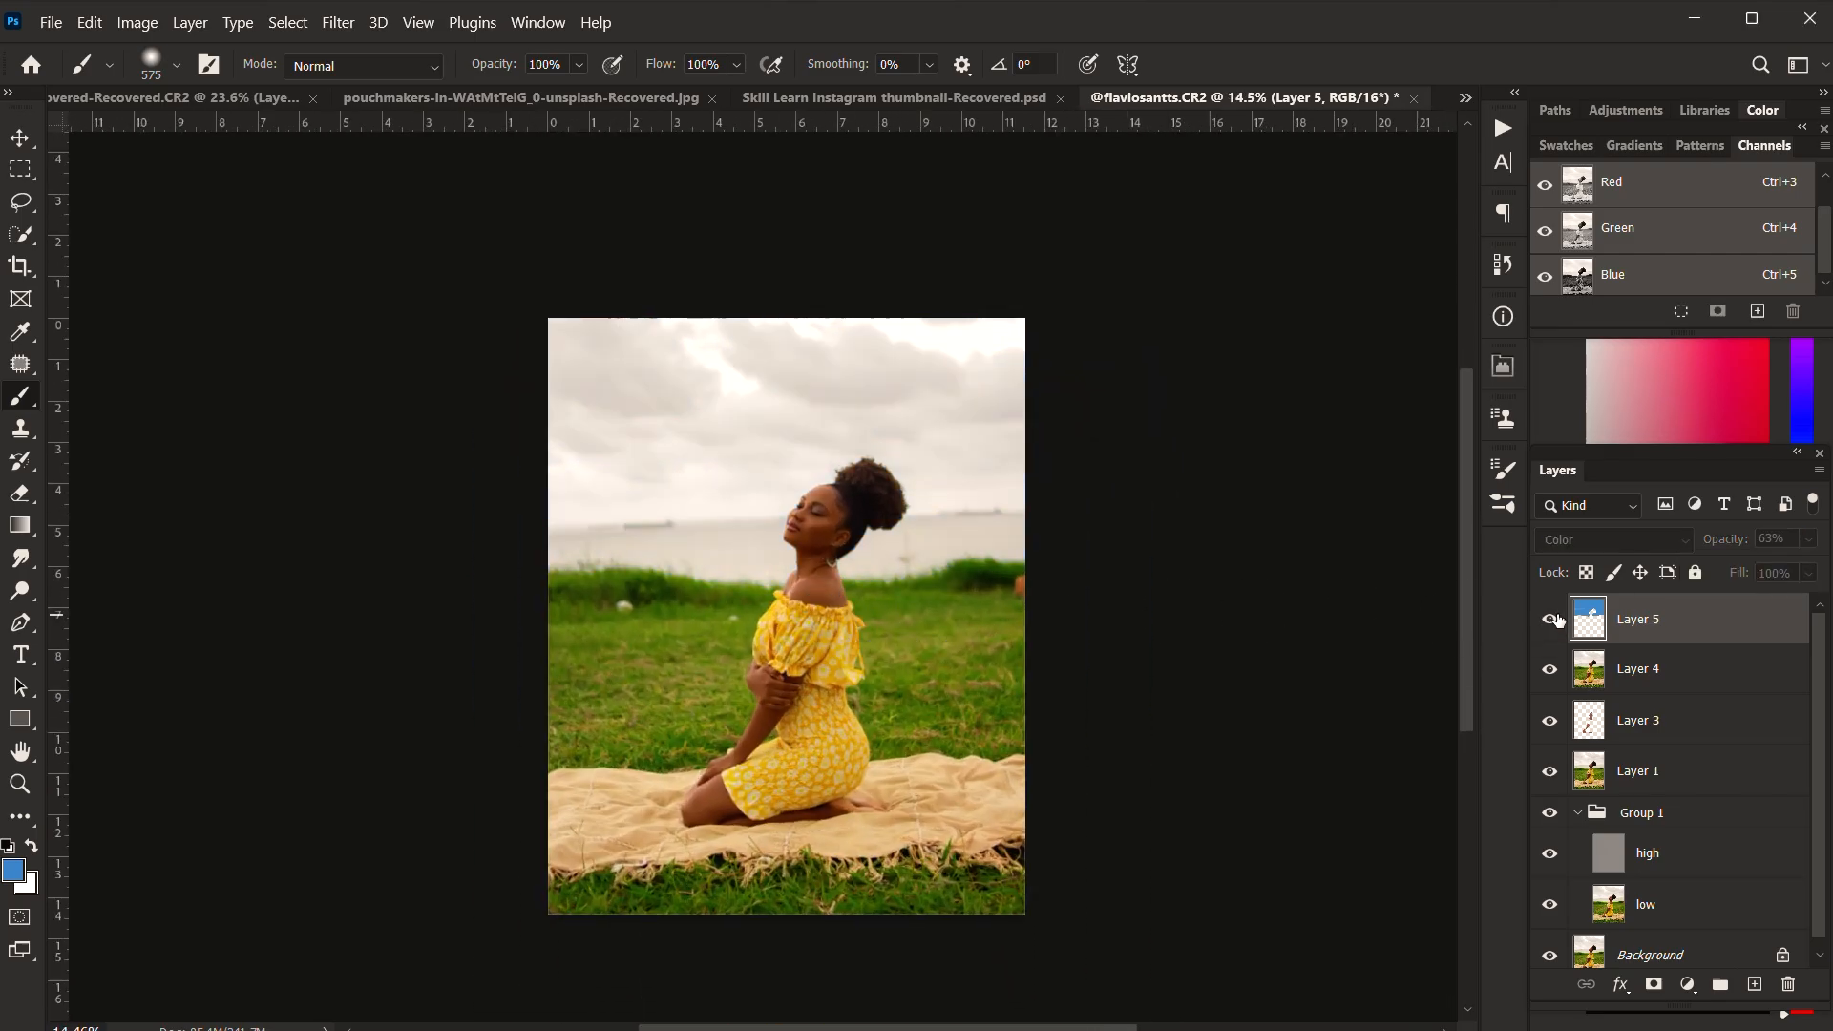
click(1558, 621)
click(1558, 621)
click(1558, 620)
Step: Erase the blue tint from the sea on Layer 5 with a 567 px Eraser at 30% opacity and 20% flow
scroll(811, 483, up, 2)
scroll(810, 483, down, 1)
key(e)
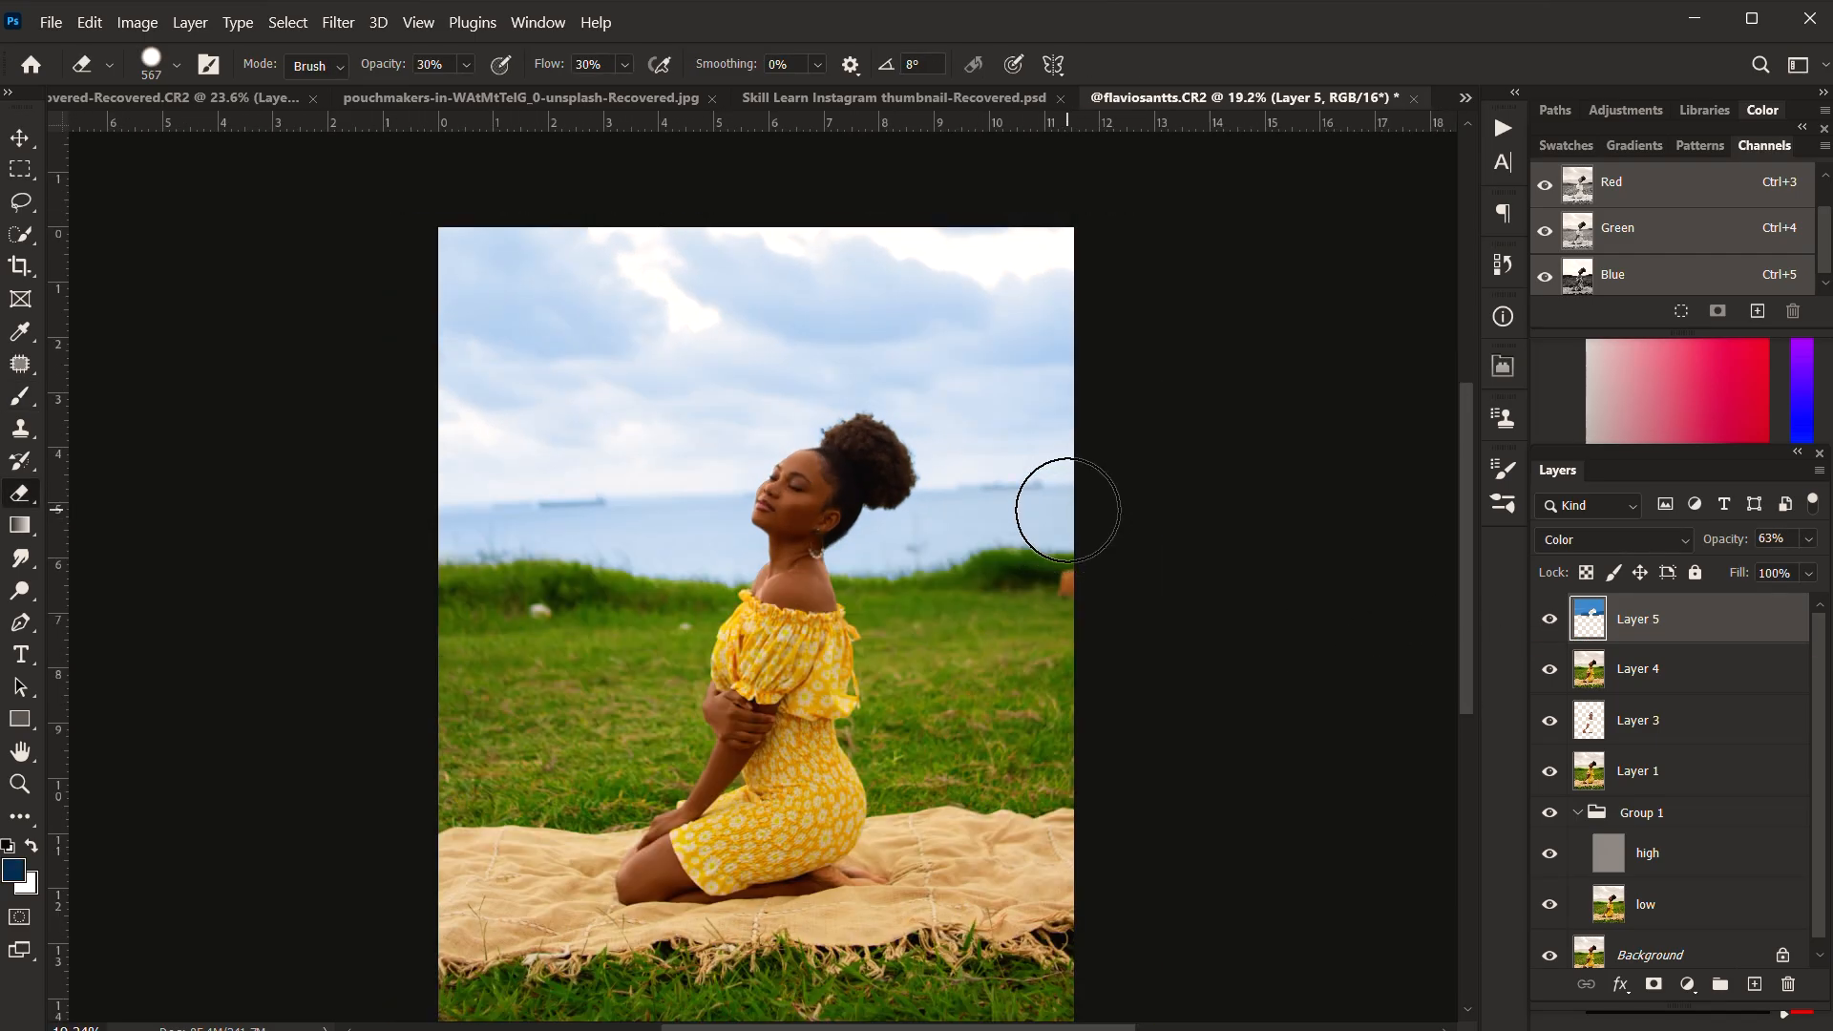
mouse_move(1049, 524)
mouse_down()
mouse_move(433, 553)
mouse_move(1084, 520)
mouse_move(1002, 548)
mouse_move(925, 519)
mouse_move(716, 528)
mouse_move(850, 550)
mouse_move(471, 544)
mouse_move(1019, 514)
mouse_up()
scroll(1012, 597, down, 2)
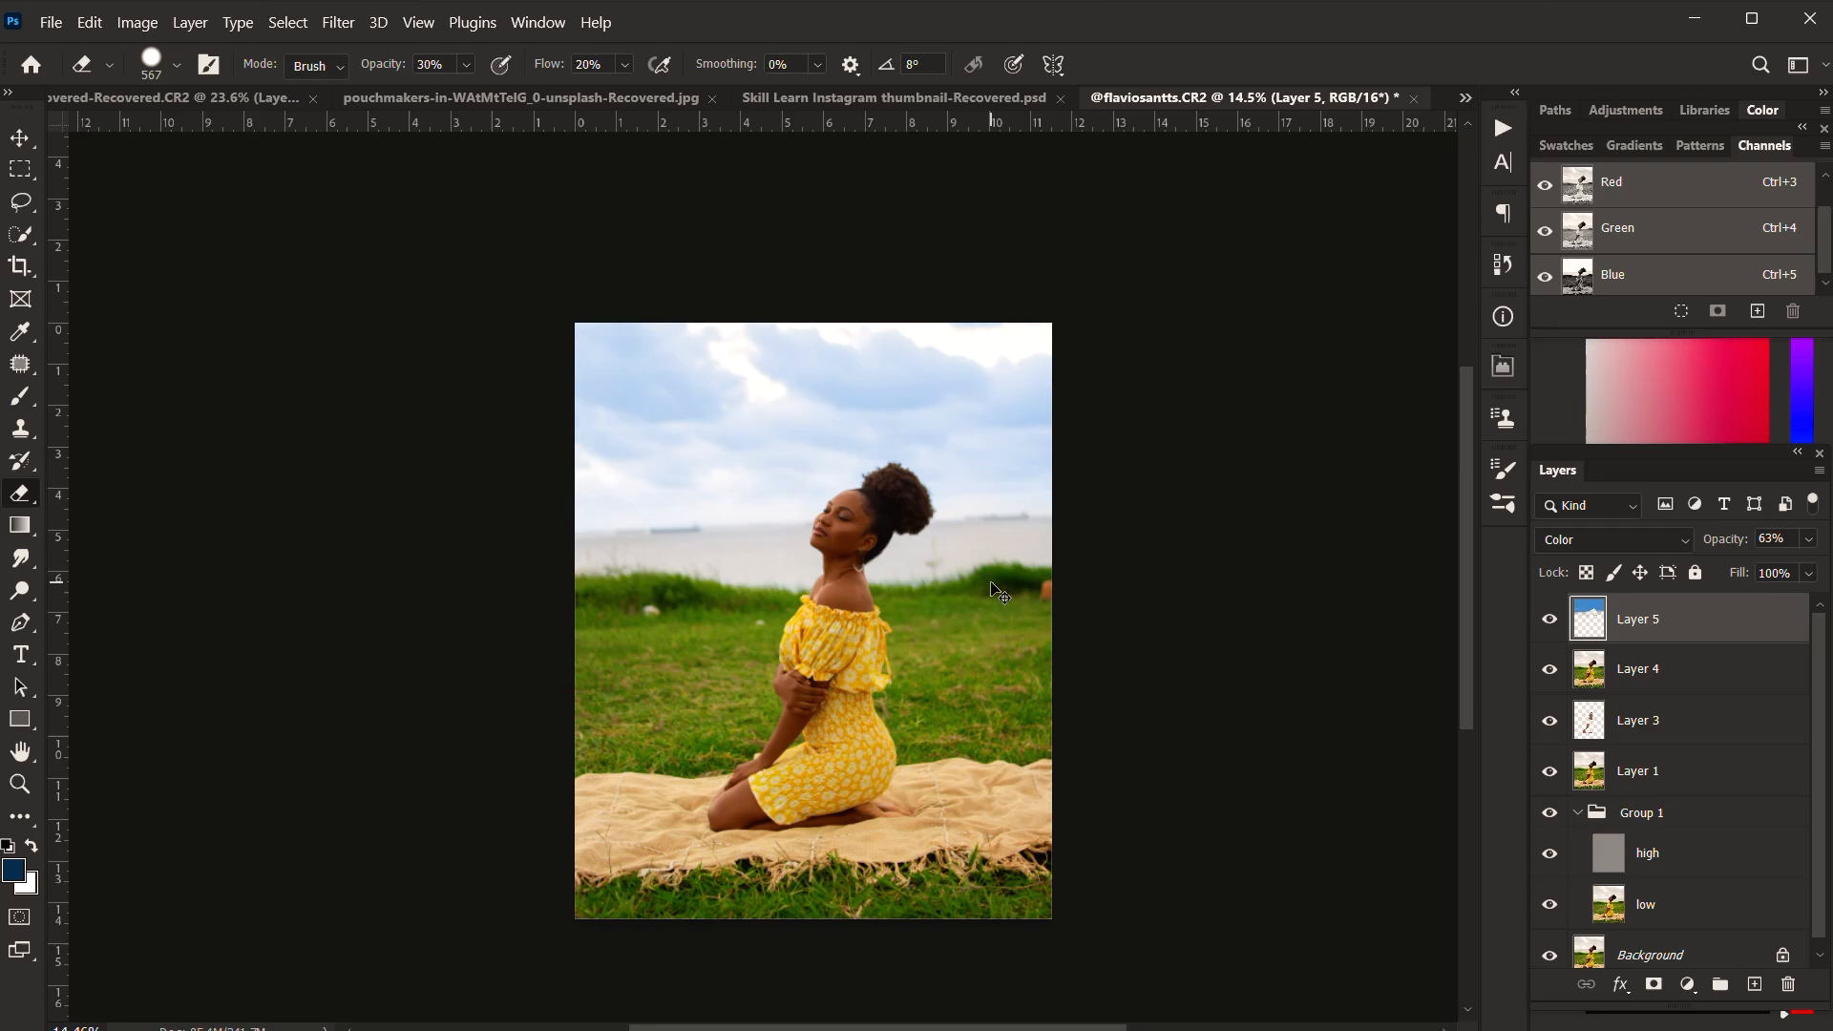
scroll(903, 566, down, 2)
drag(909, 660, 864, 626)
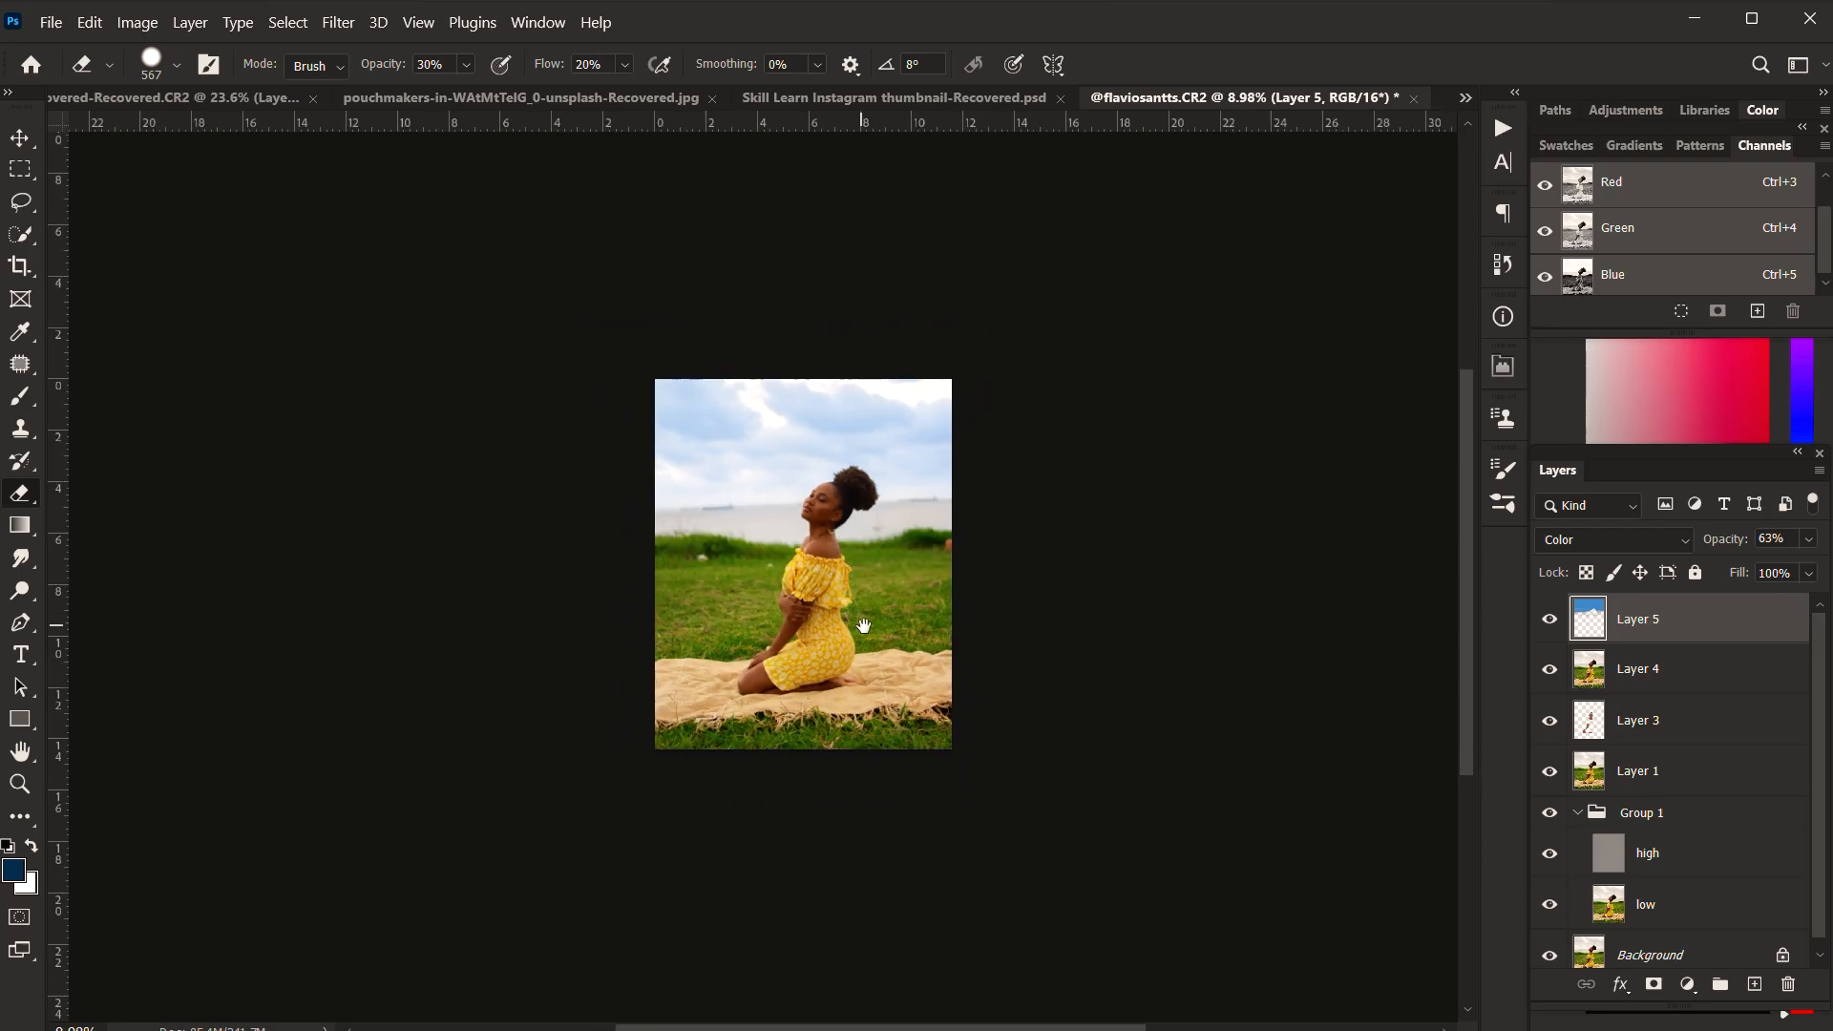
scroll(833, 581, up, 4)
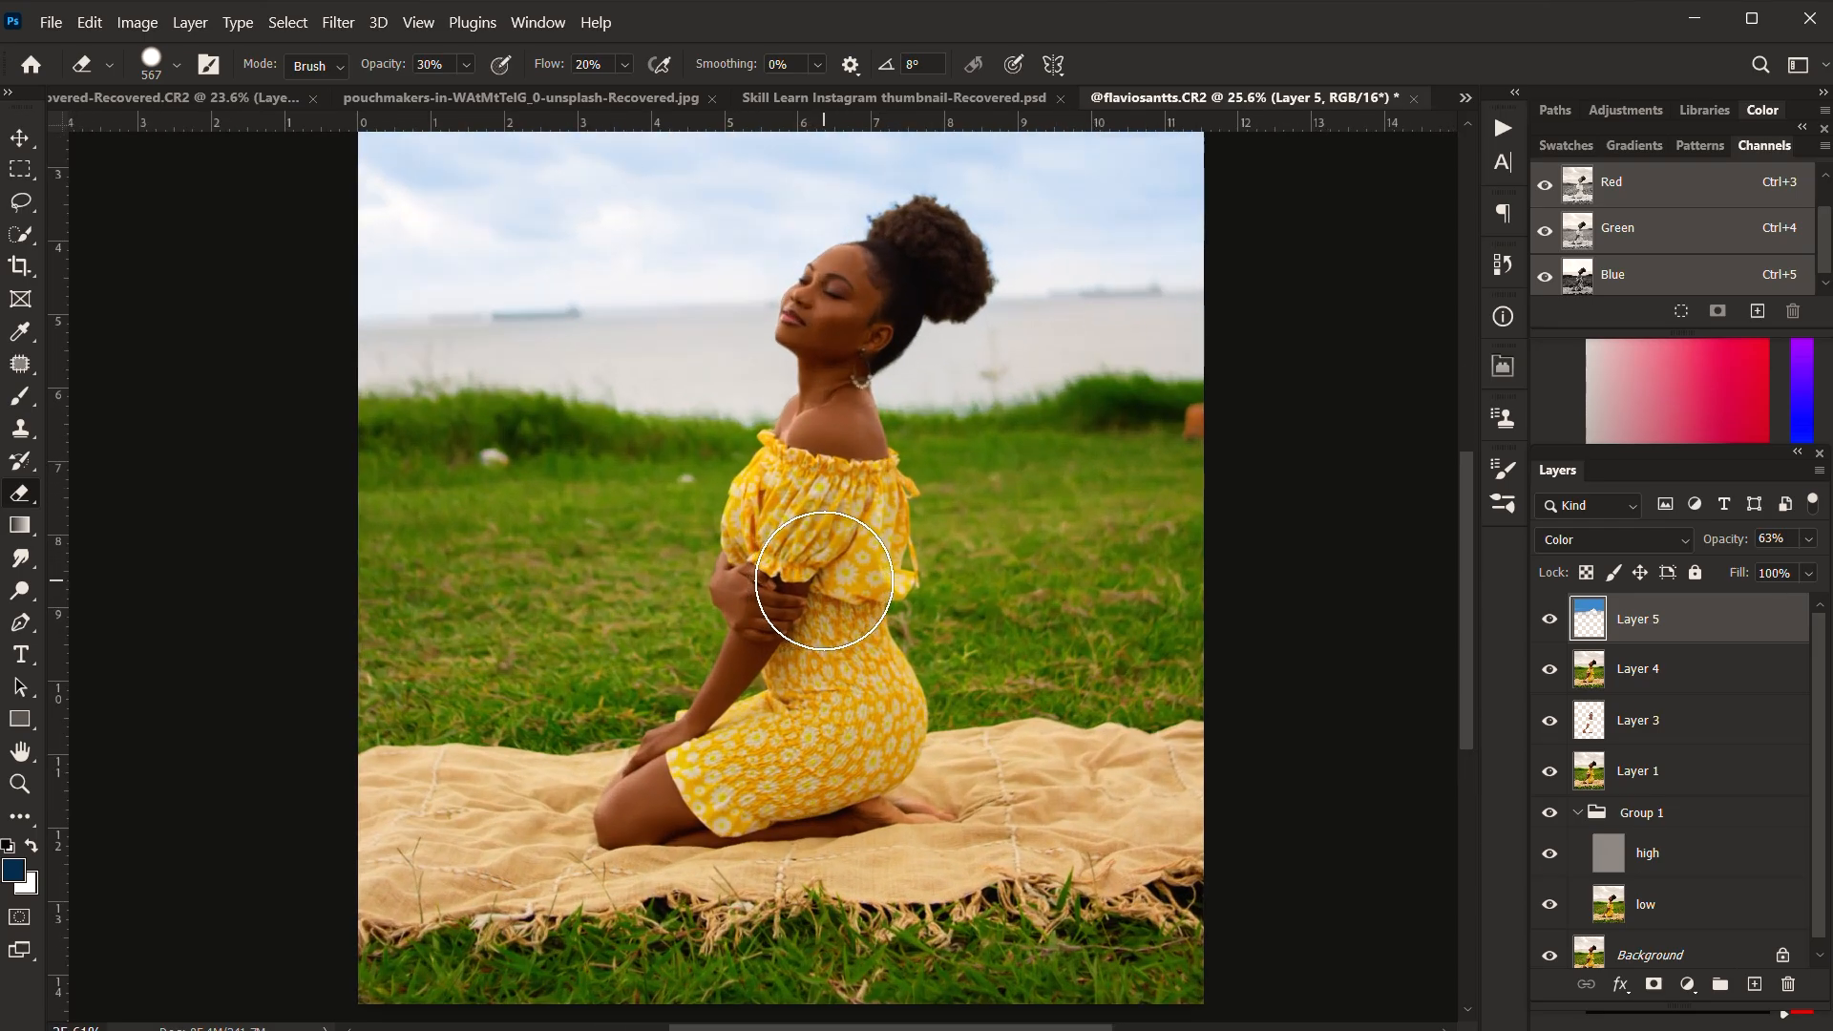
Step: Try stamping the visible image into a new layer, inspect the woman's outline up close, and undo the stamp
scroll(834, 580, down, 2)
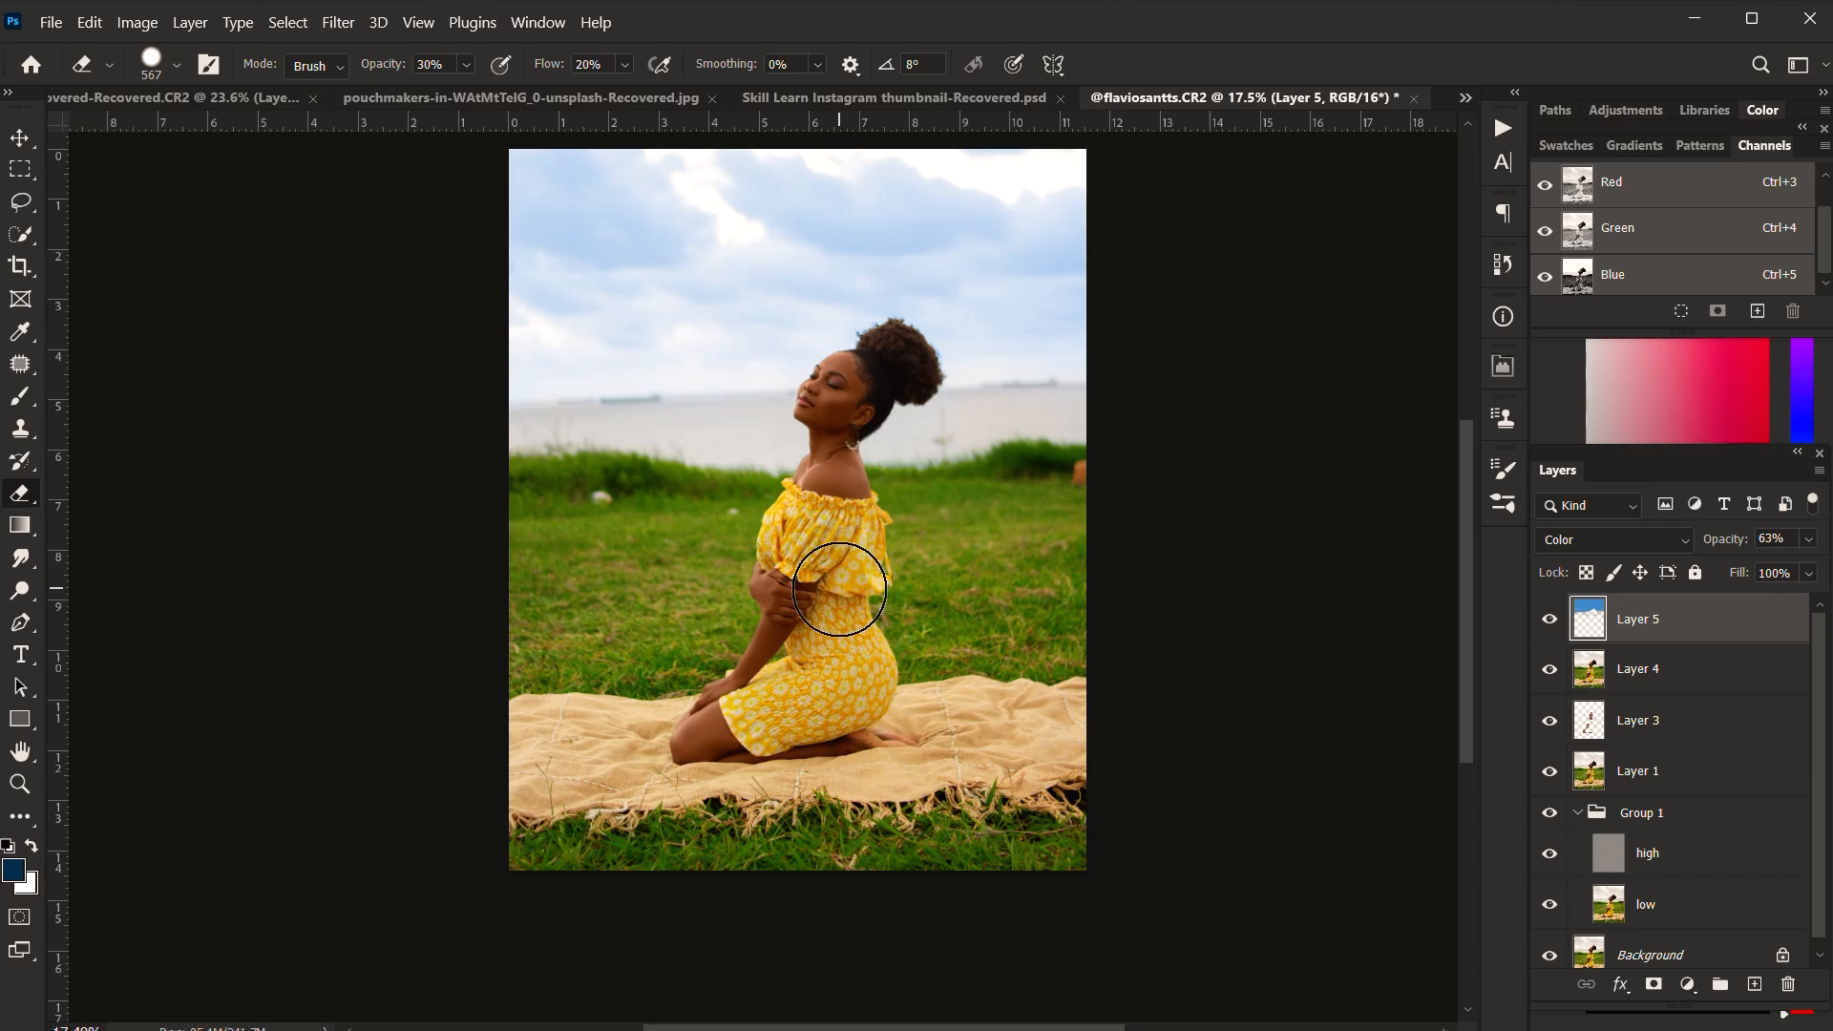
scroll(839, 589, down, 1)
scroll(936, 524, up, 1)
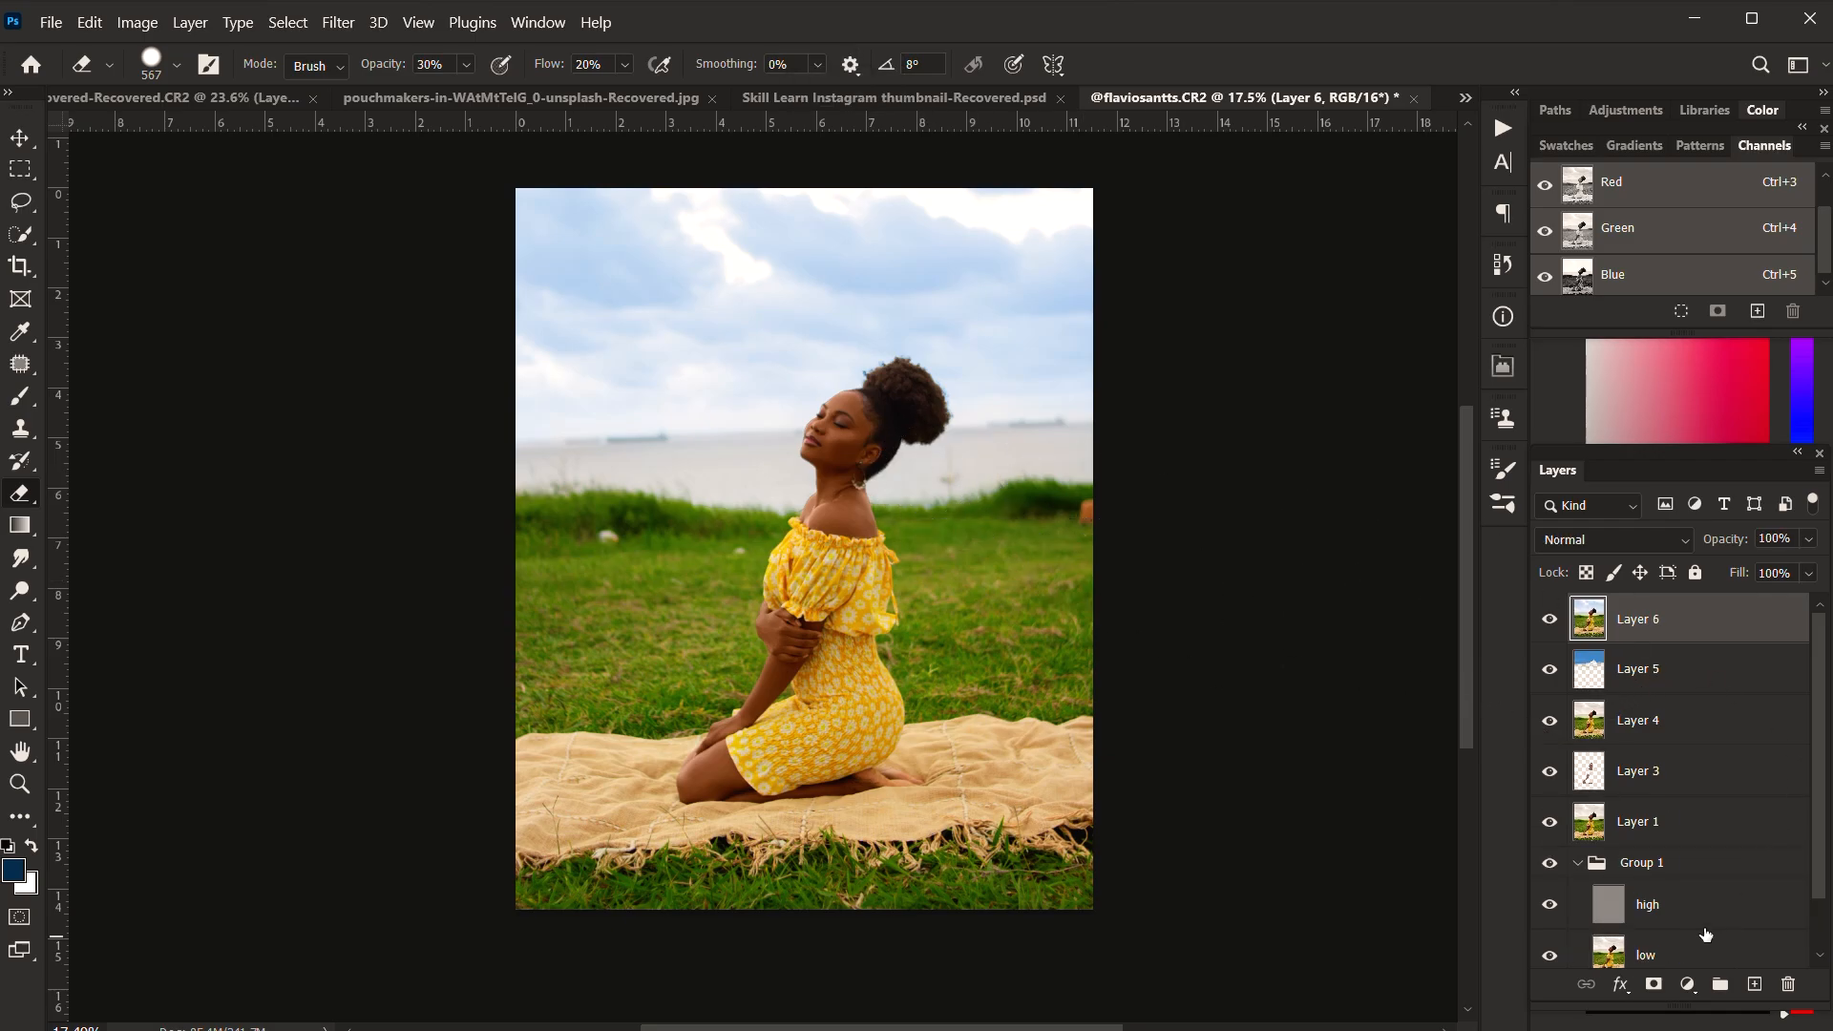
scroll(838, 499, up, 5)
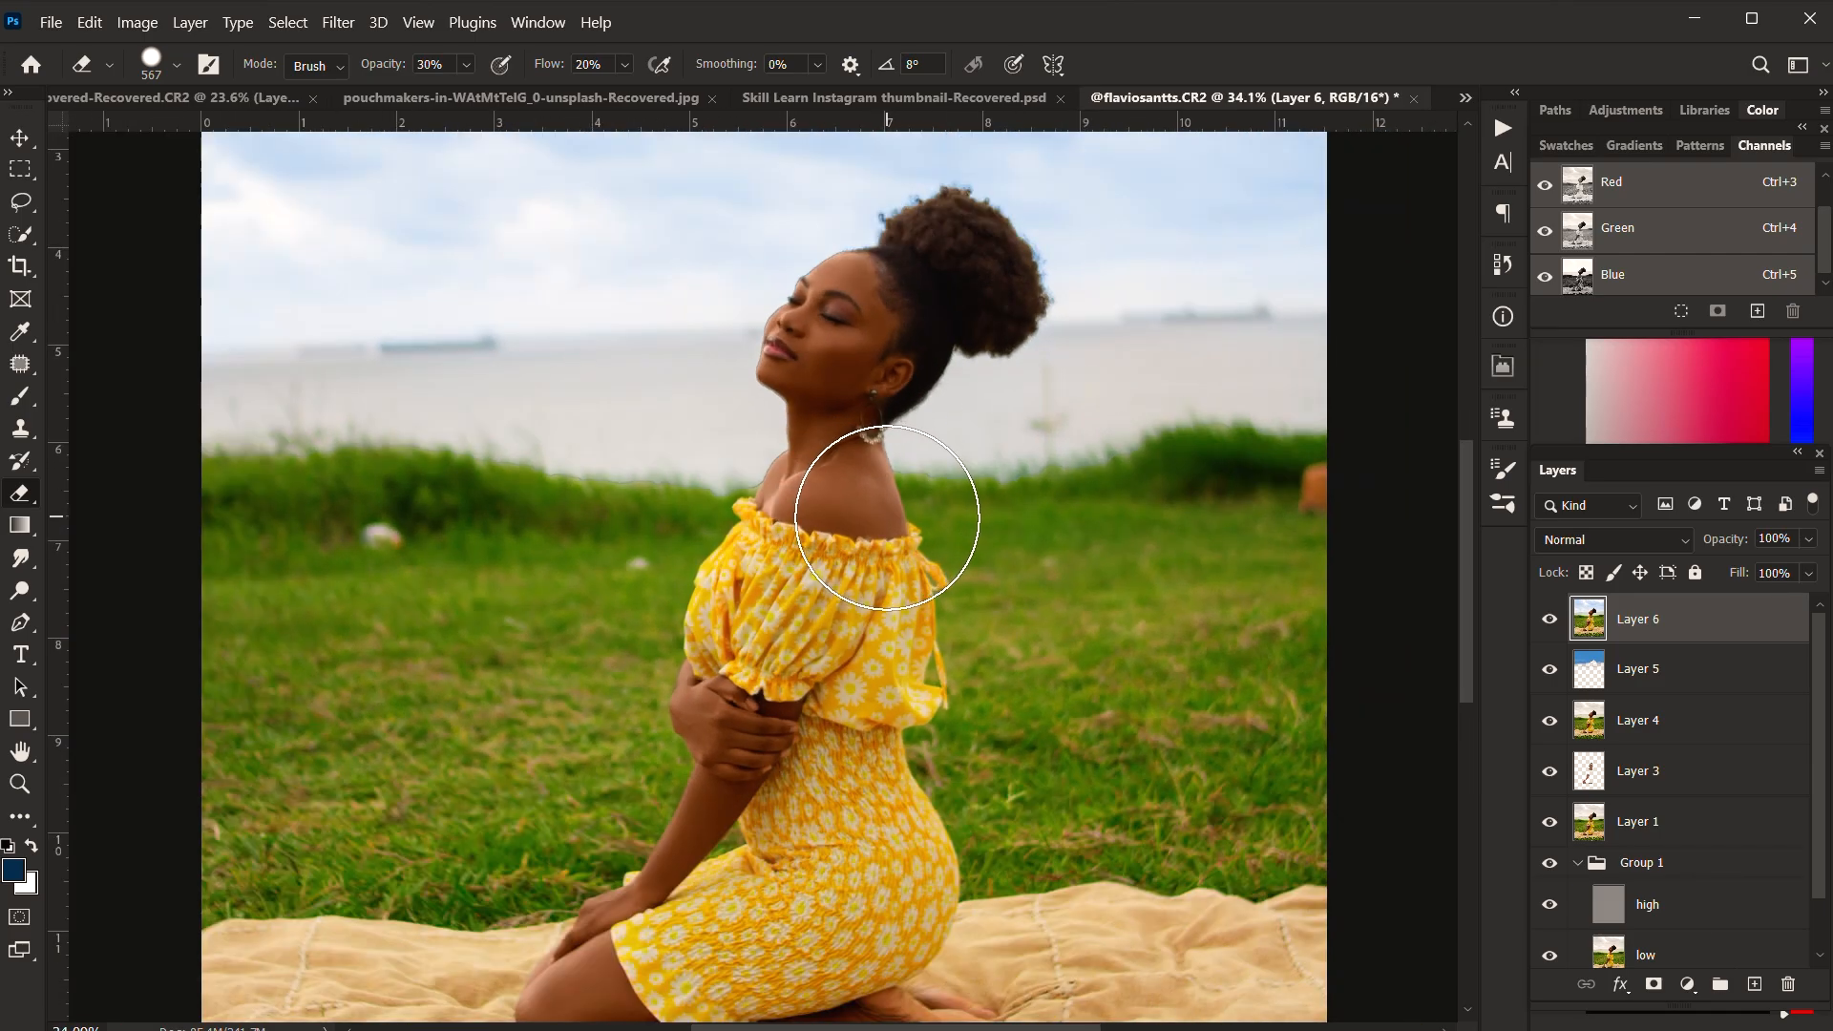
scroll(754, 386, up, 1)
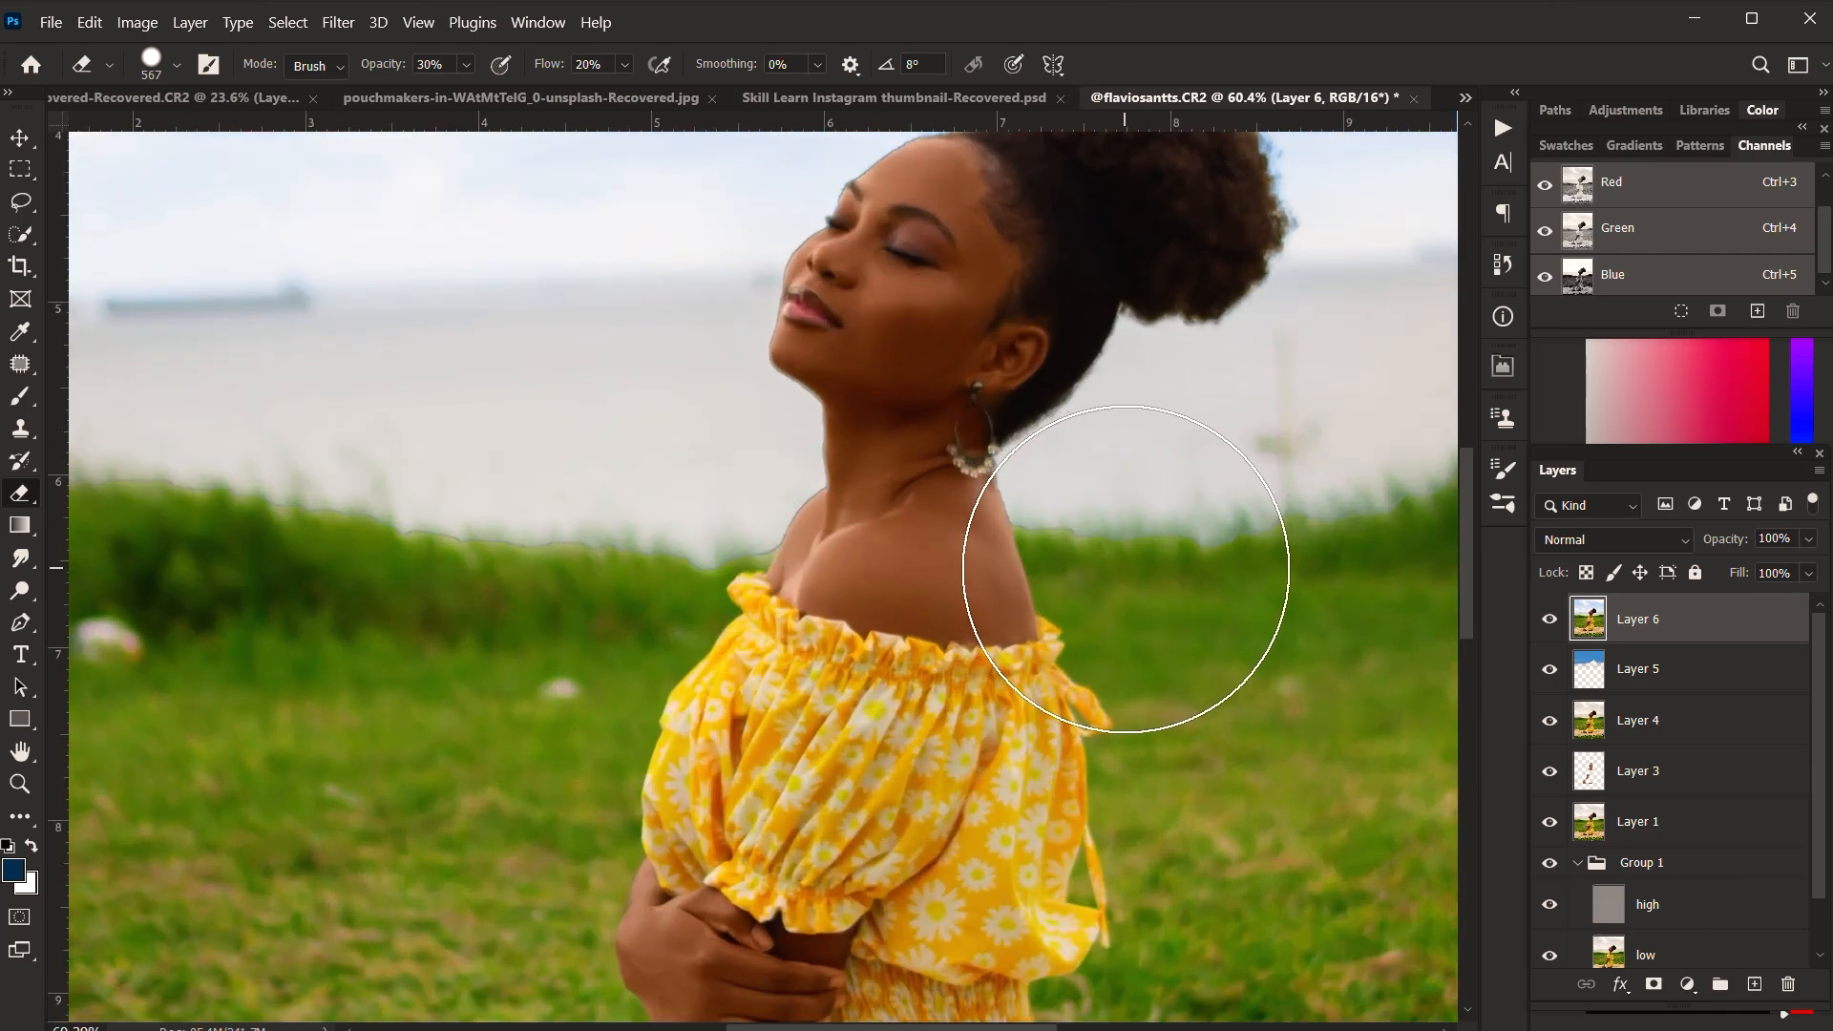
key(ctrl+z)
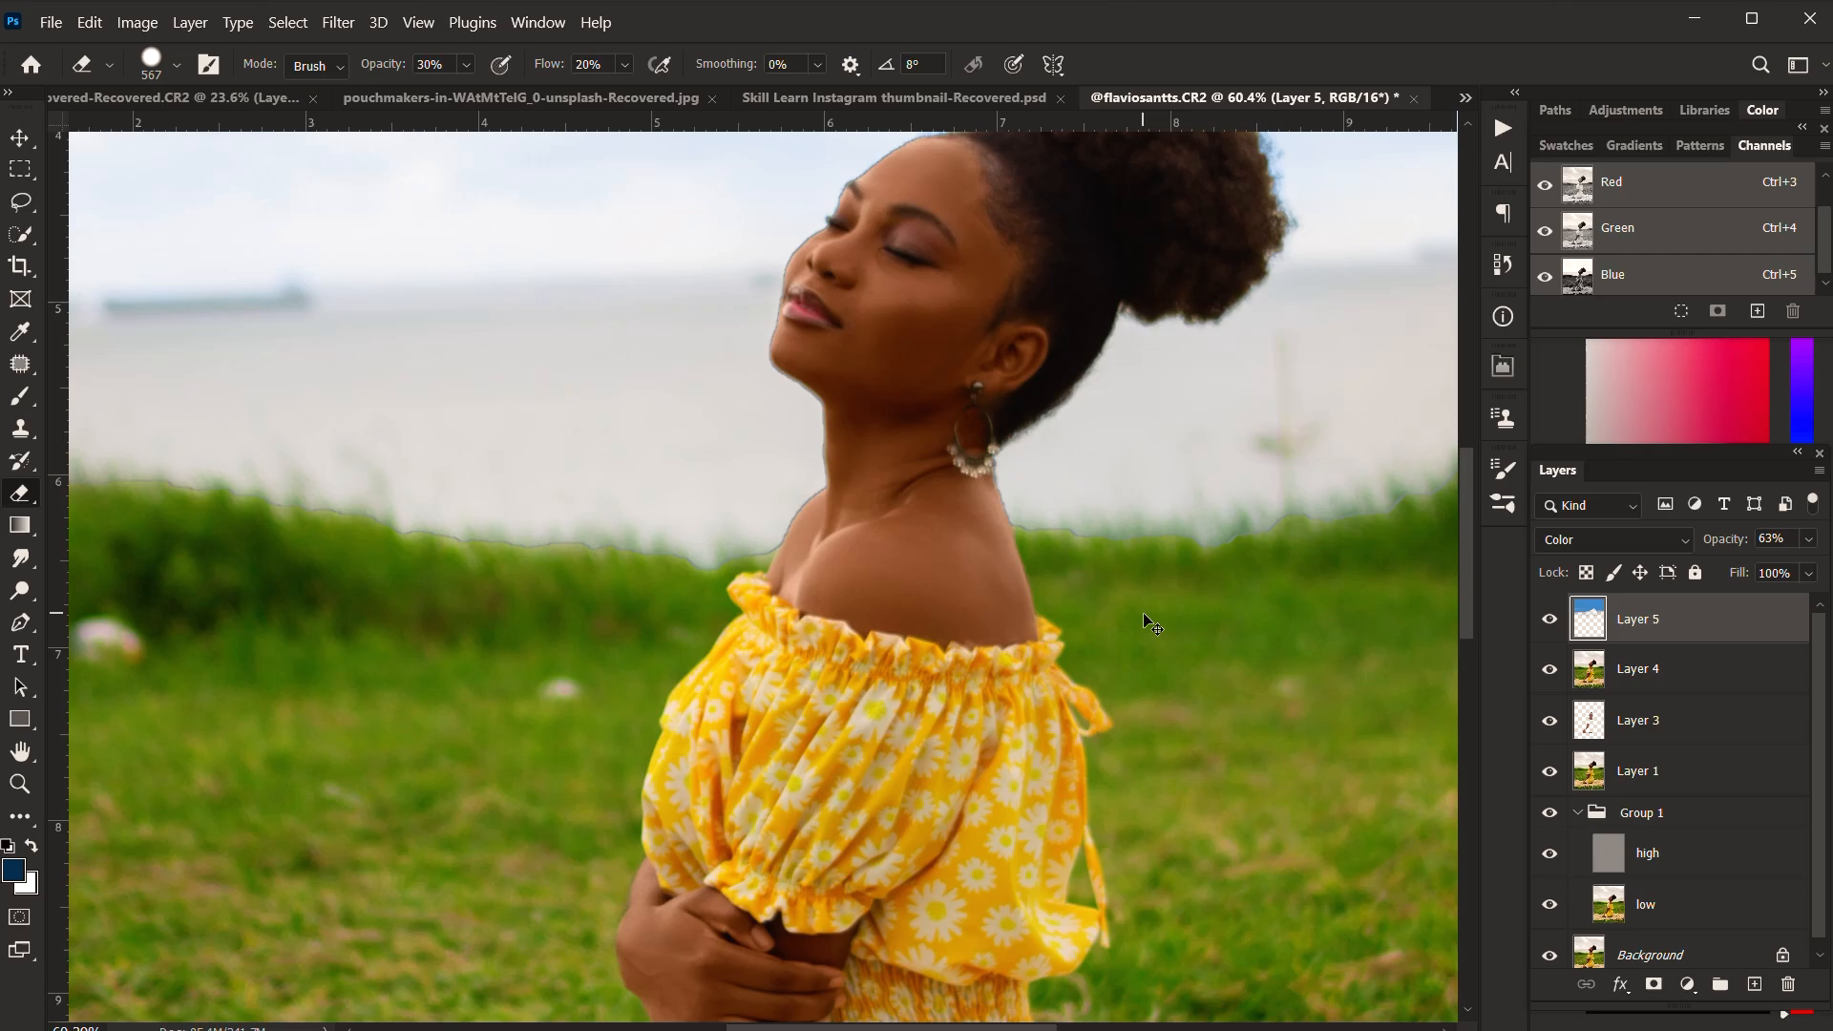
Step: Set the Eraser to 88 px, 70% opacity and 80% flow for the line around the woman and grass
scroll(962, 594, down, 1)
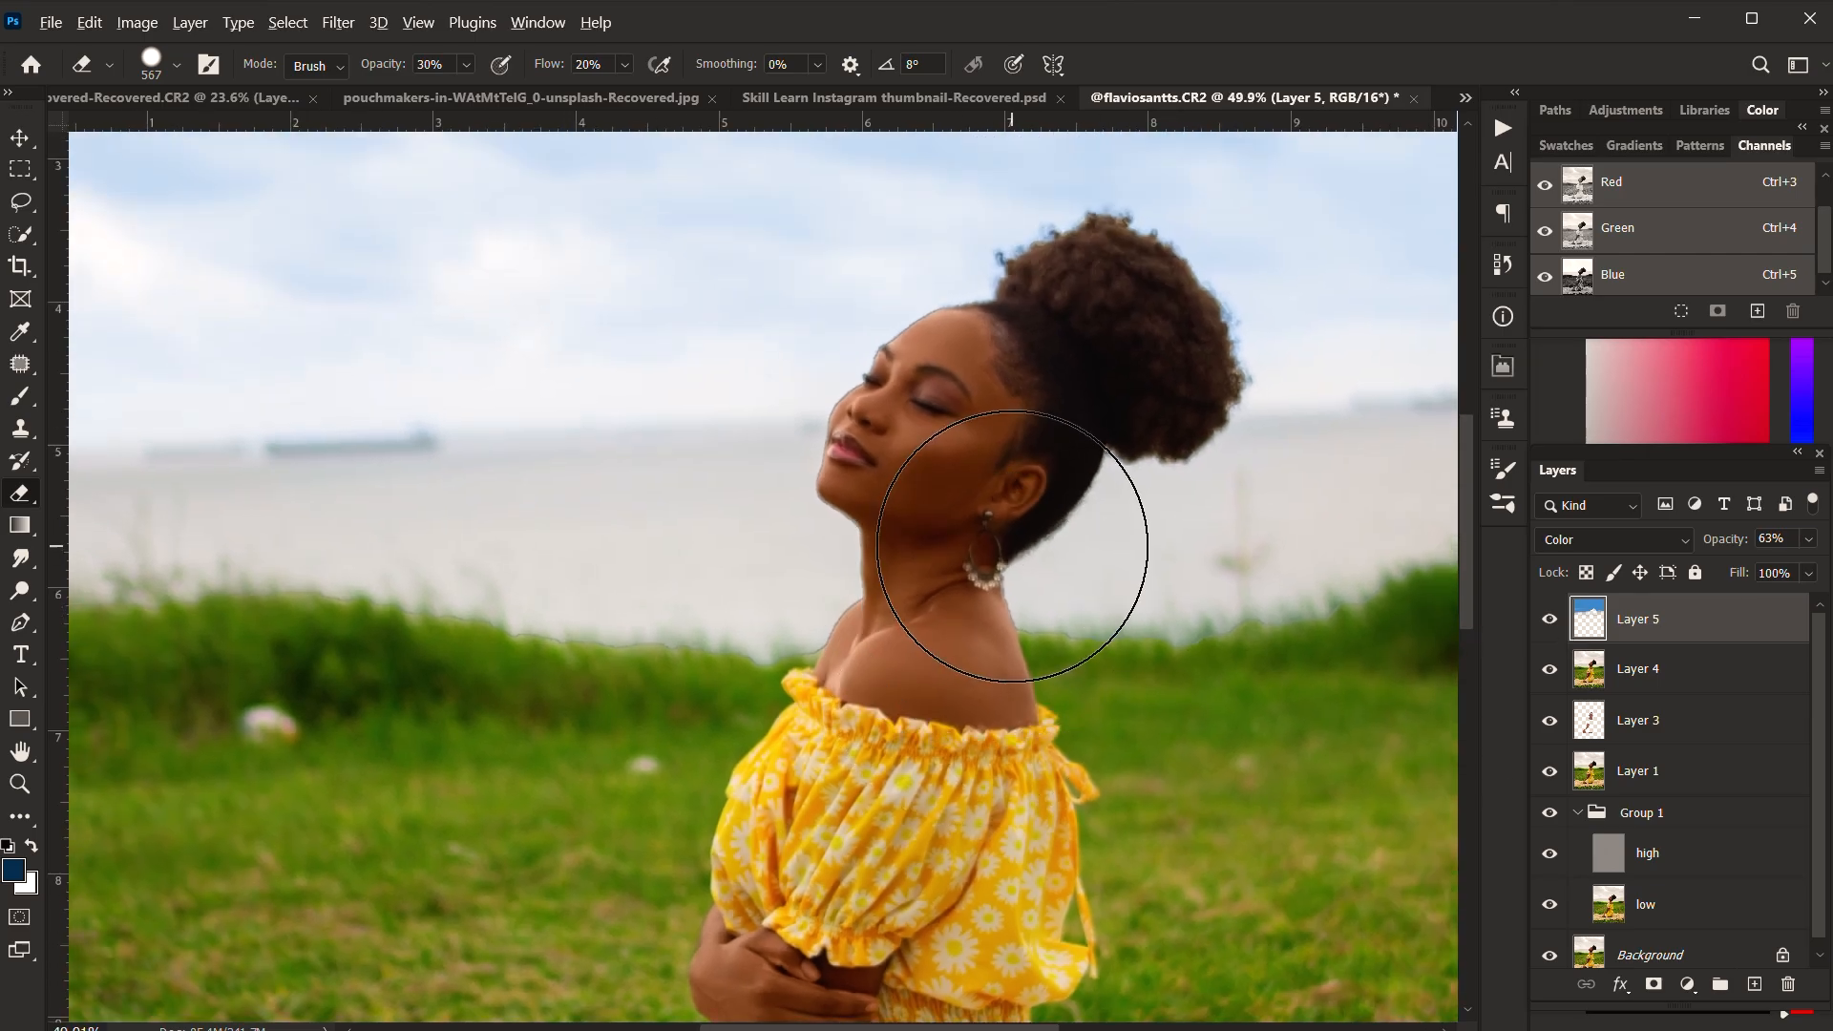
alt+right_click(1012, 546)
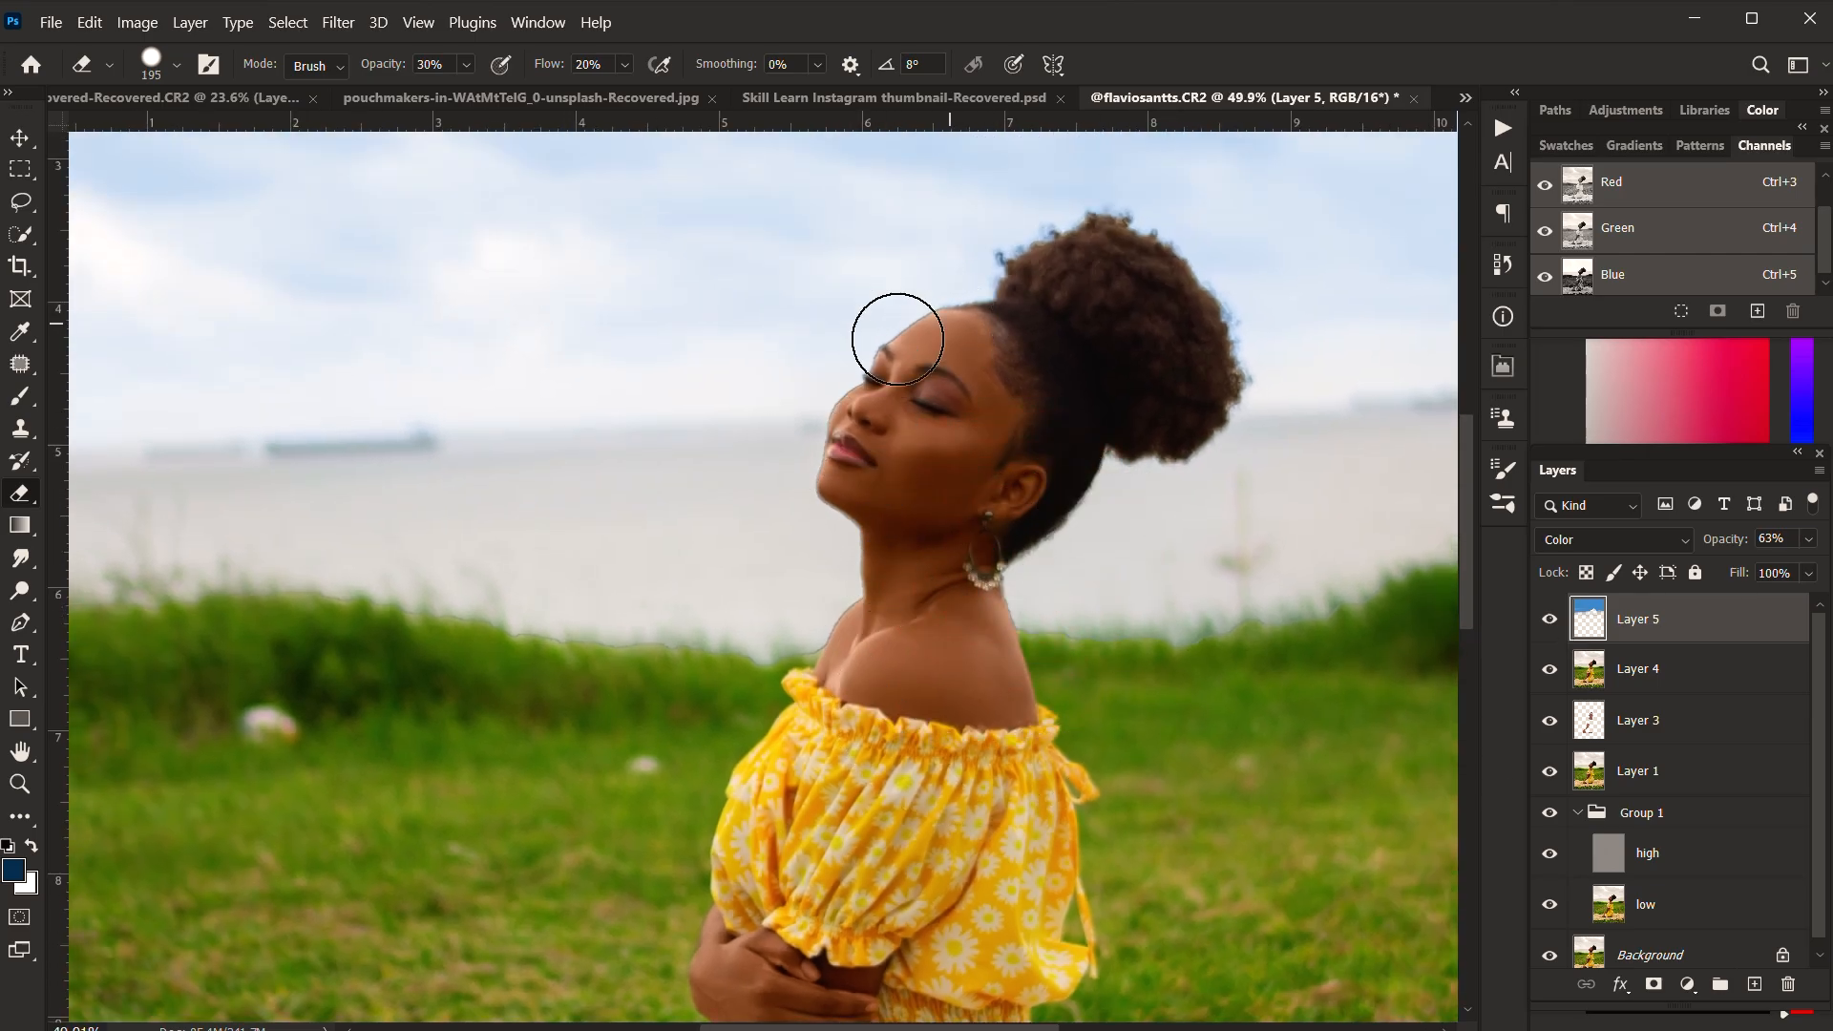
scroll(920, 328, up, 2)
alt+right_click(1004, 320)
scroll(941, 339, up, 2)
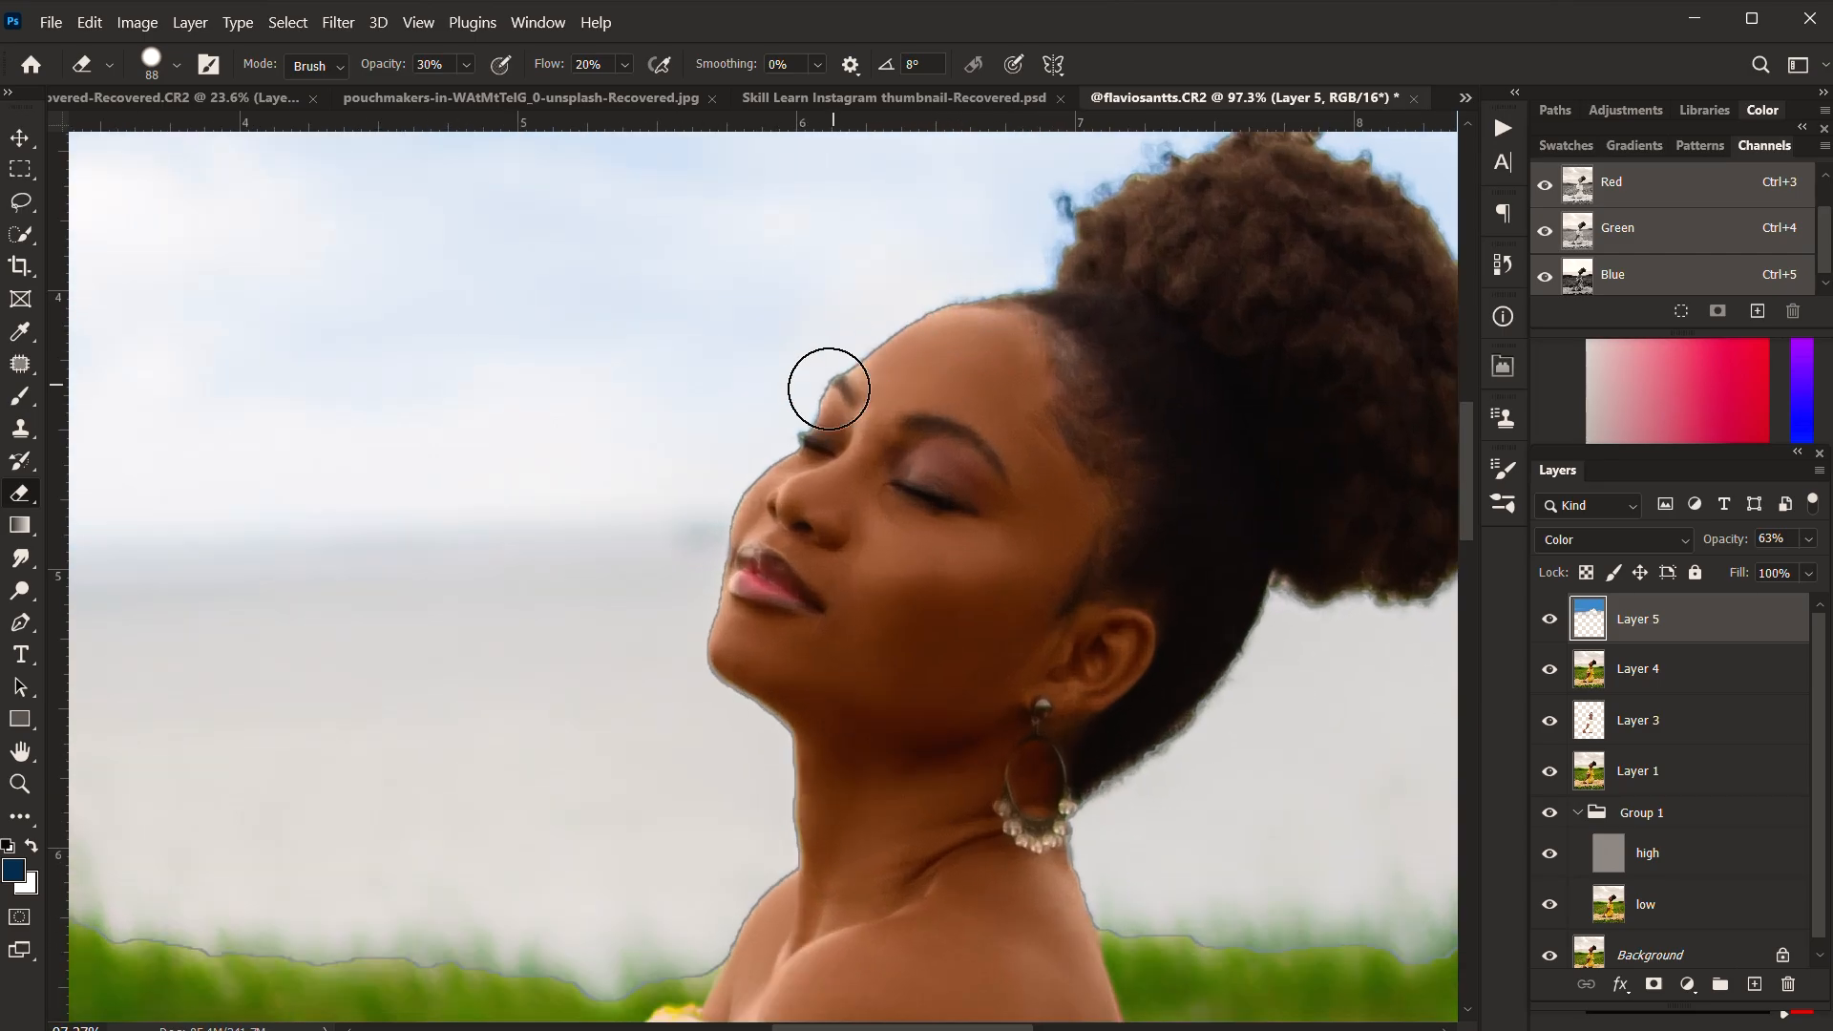
drag(556, 884, 728, 594)
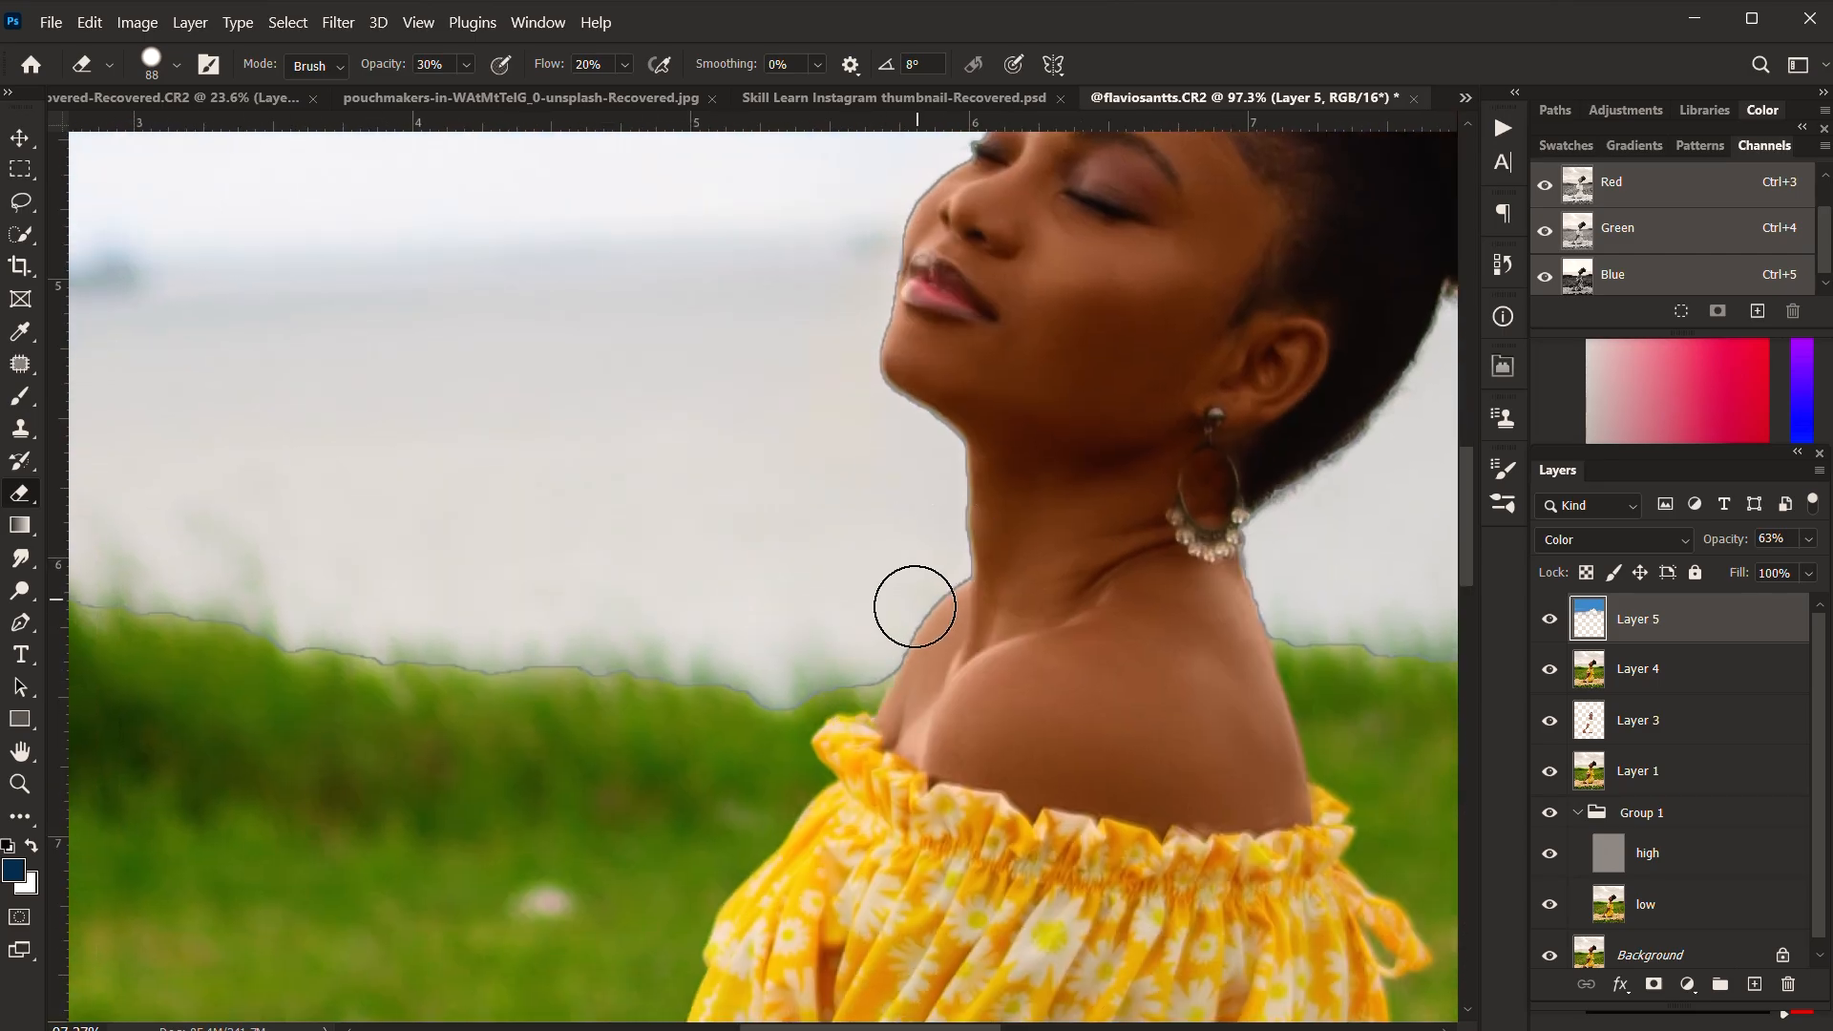
key(7)
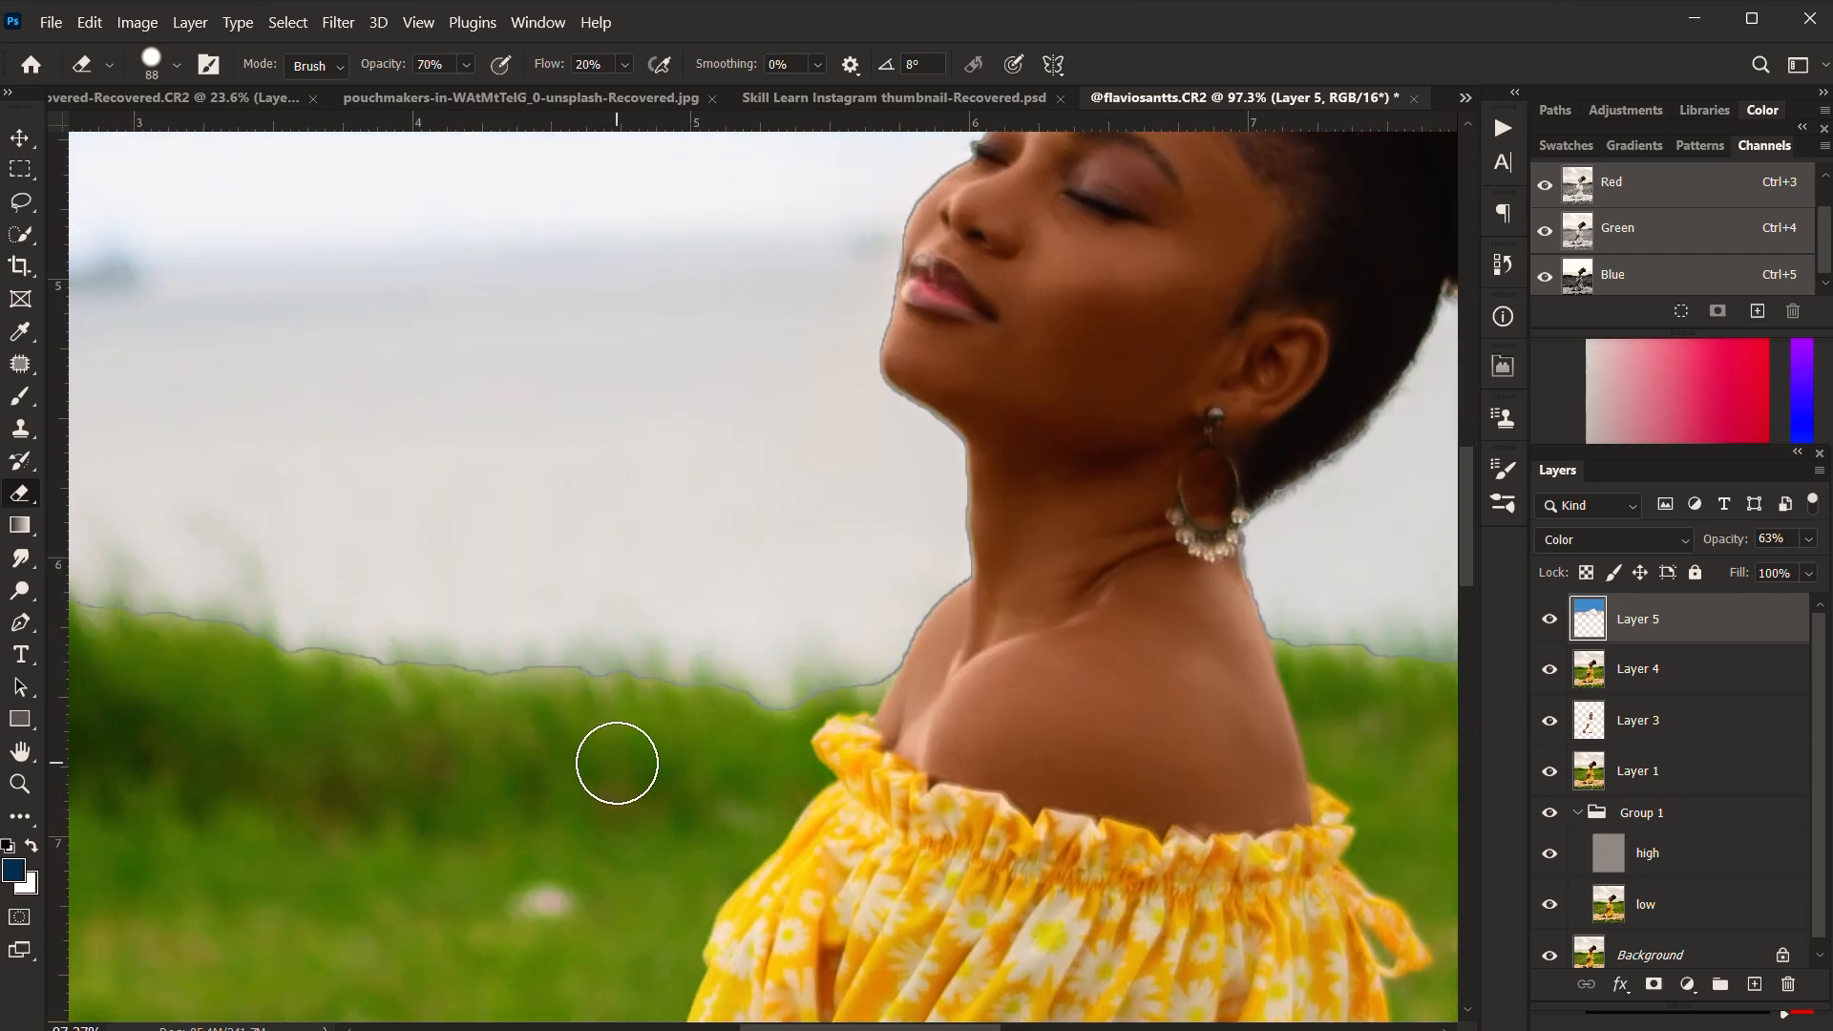
key(shift+8)
Step: Hide Layer 5 to check Layer 4 for the outline, and add a layer mask to Layer 4
scroll(994, 688, down, 3)
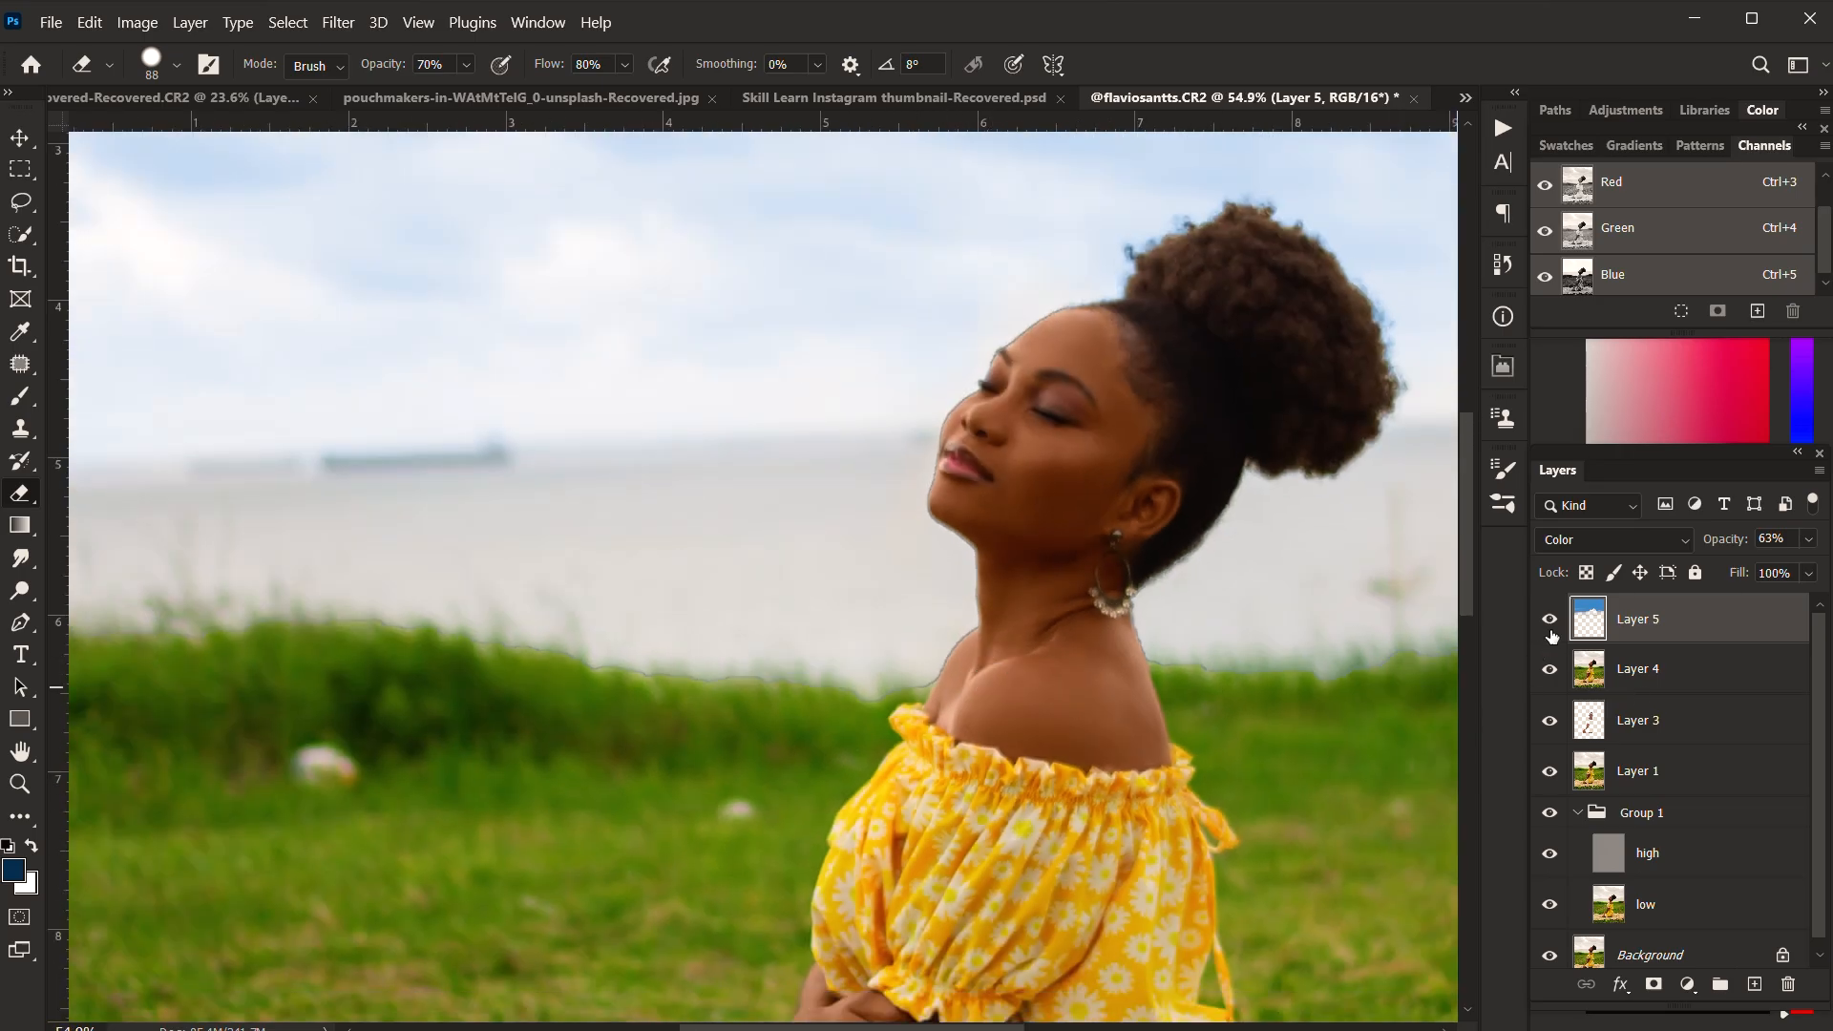
click(1550, 620)
click(1550, 671)
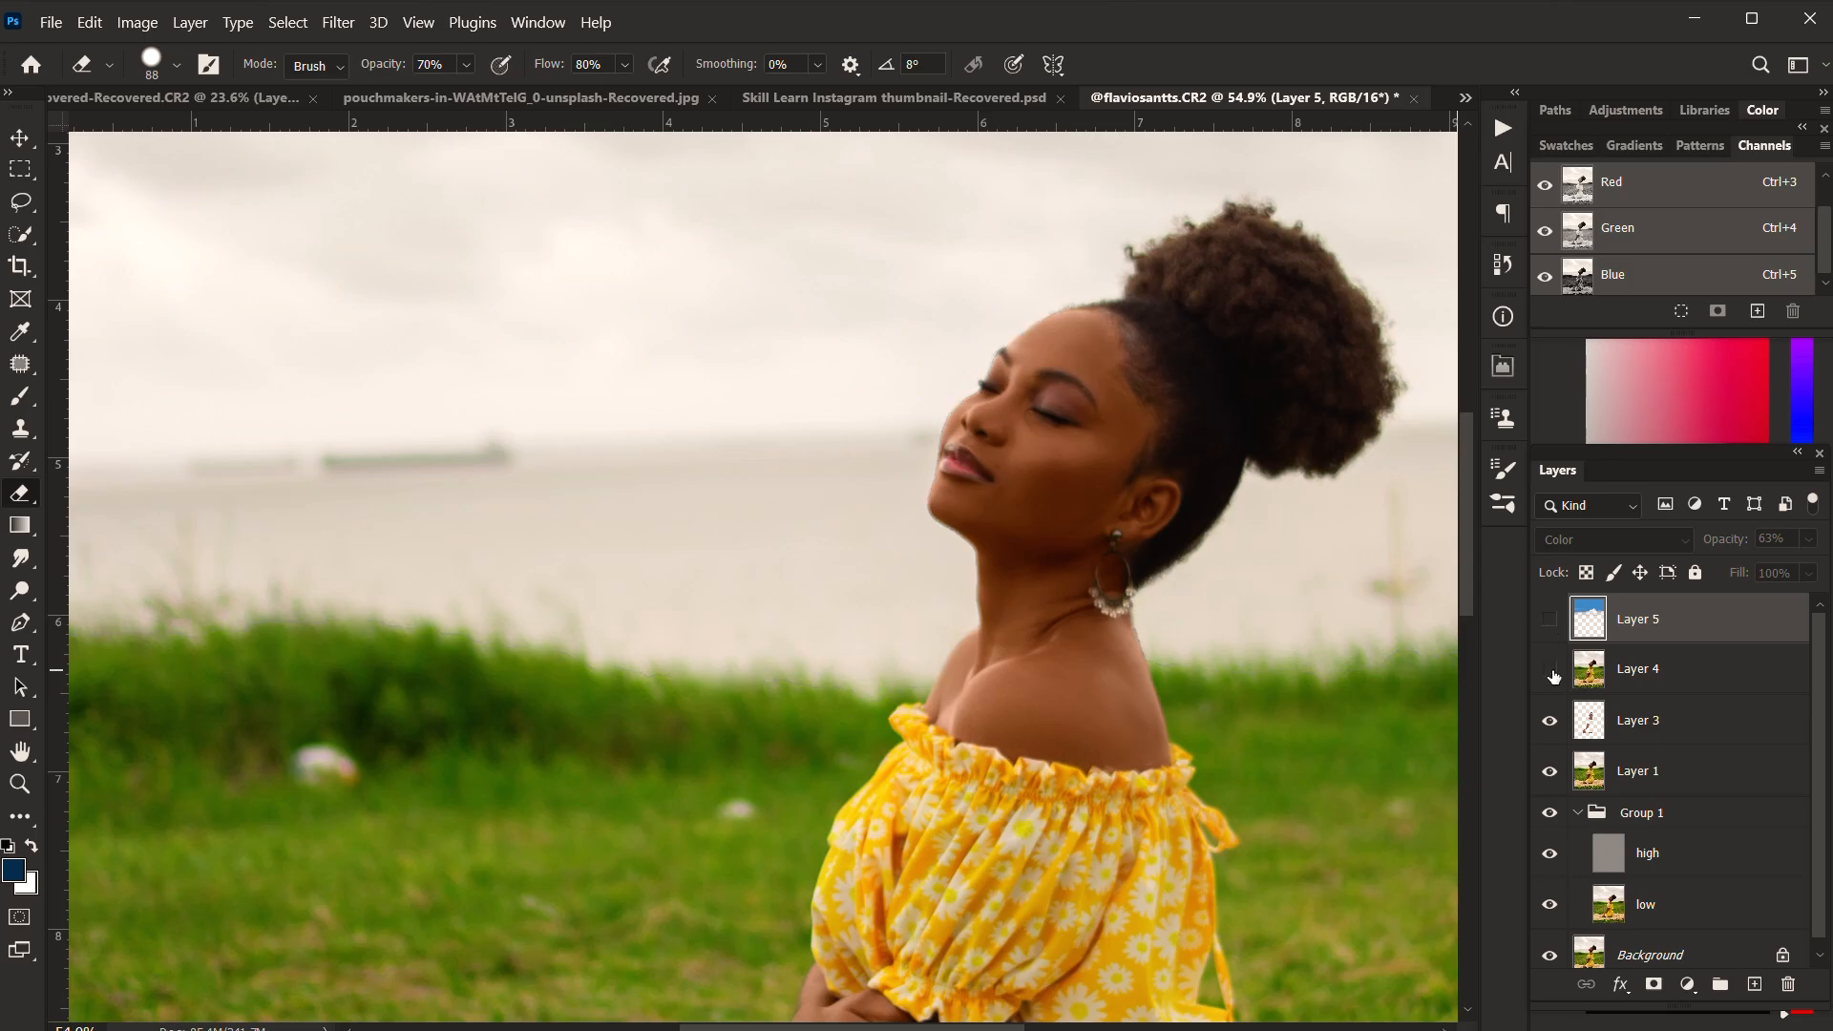
click(1549, 671)
click(1589, 673)
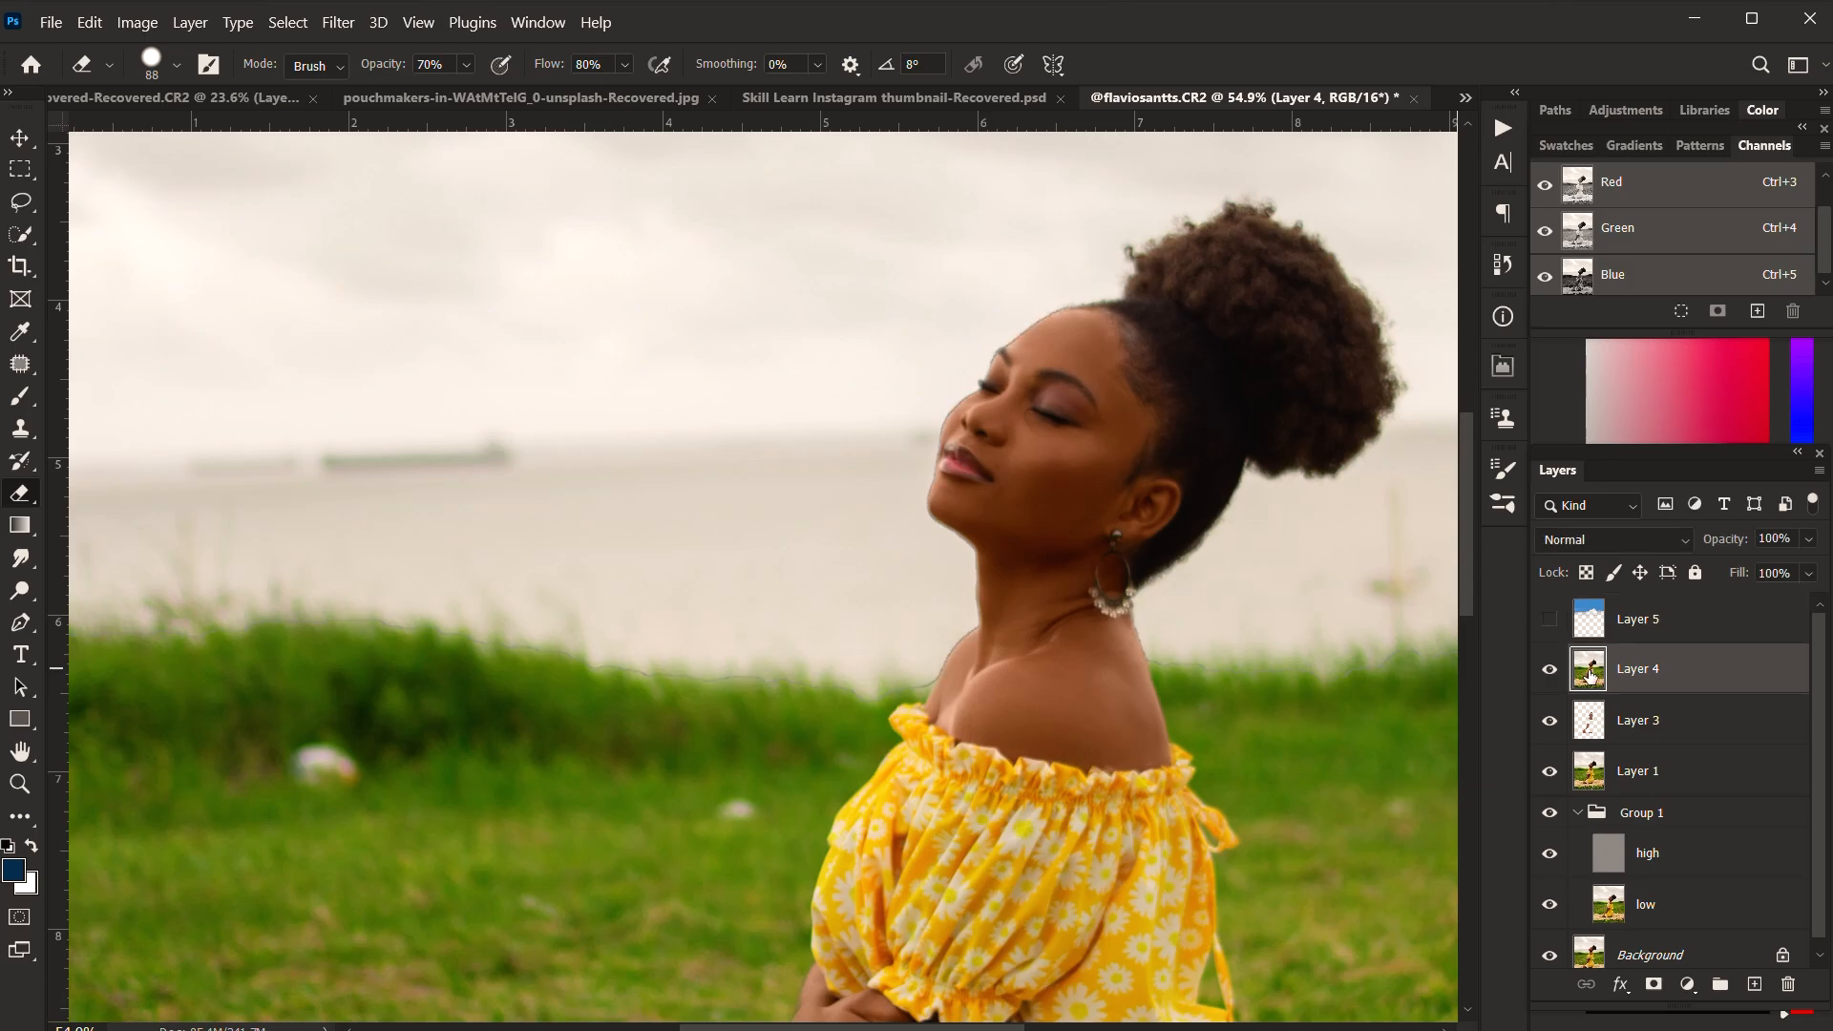
scroll(1151, 556, up, 3)
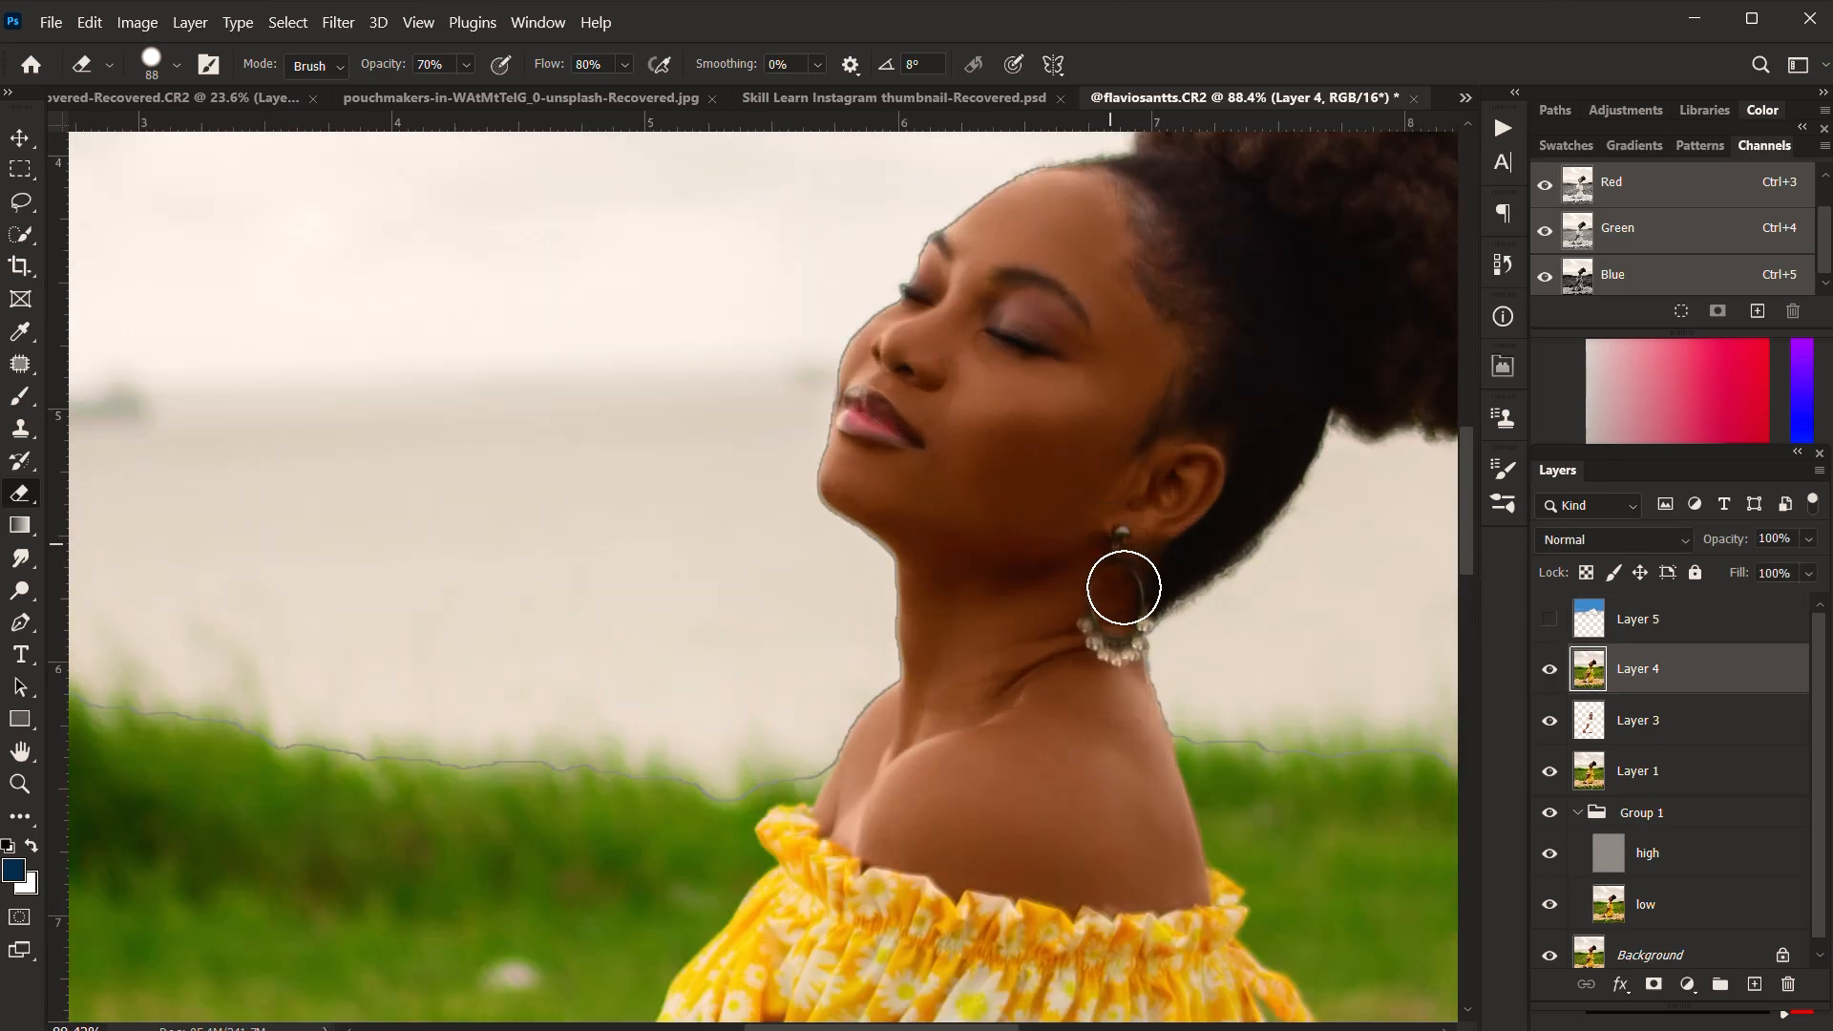
click(1654, 993)
Step: Mask out the dark edge line along the woman's neck, shoulder and face on Layer 4 with a 52 px Eraser
scroll(876, 646, up, 2)
right_click(921, 640)
alt+right_click(902, 640)
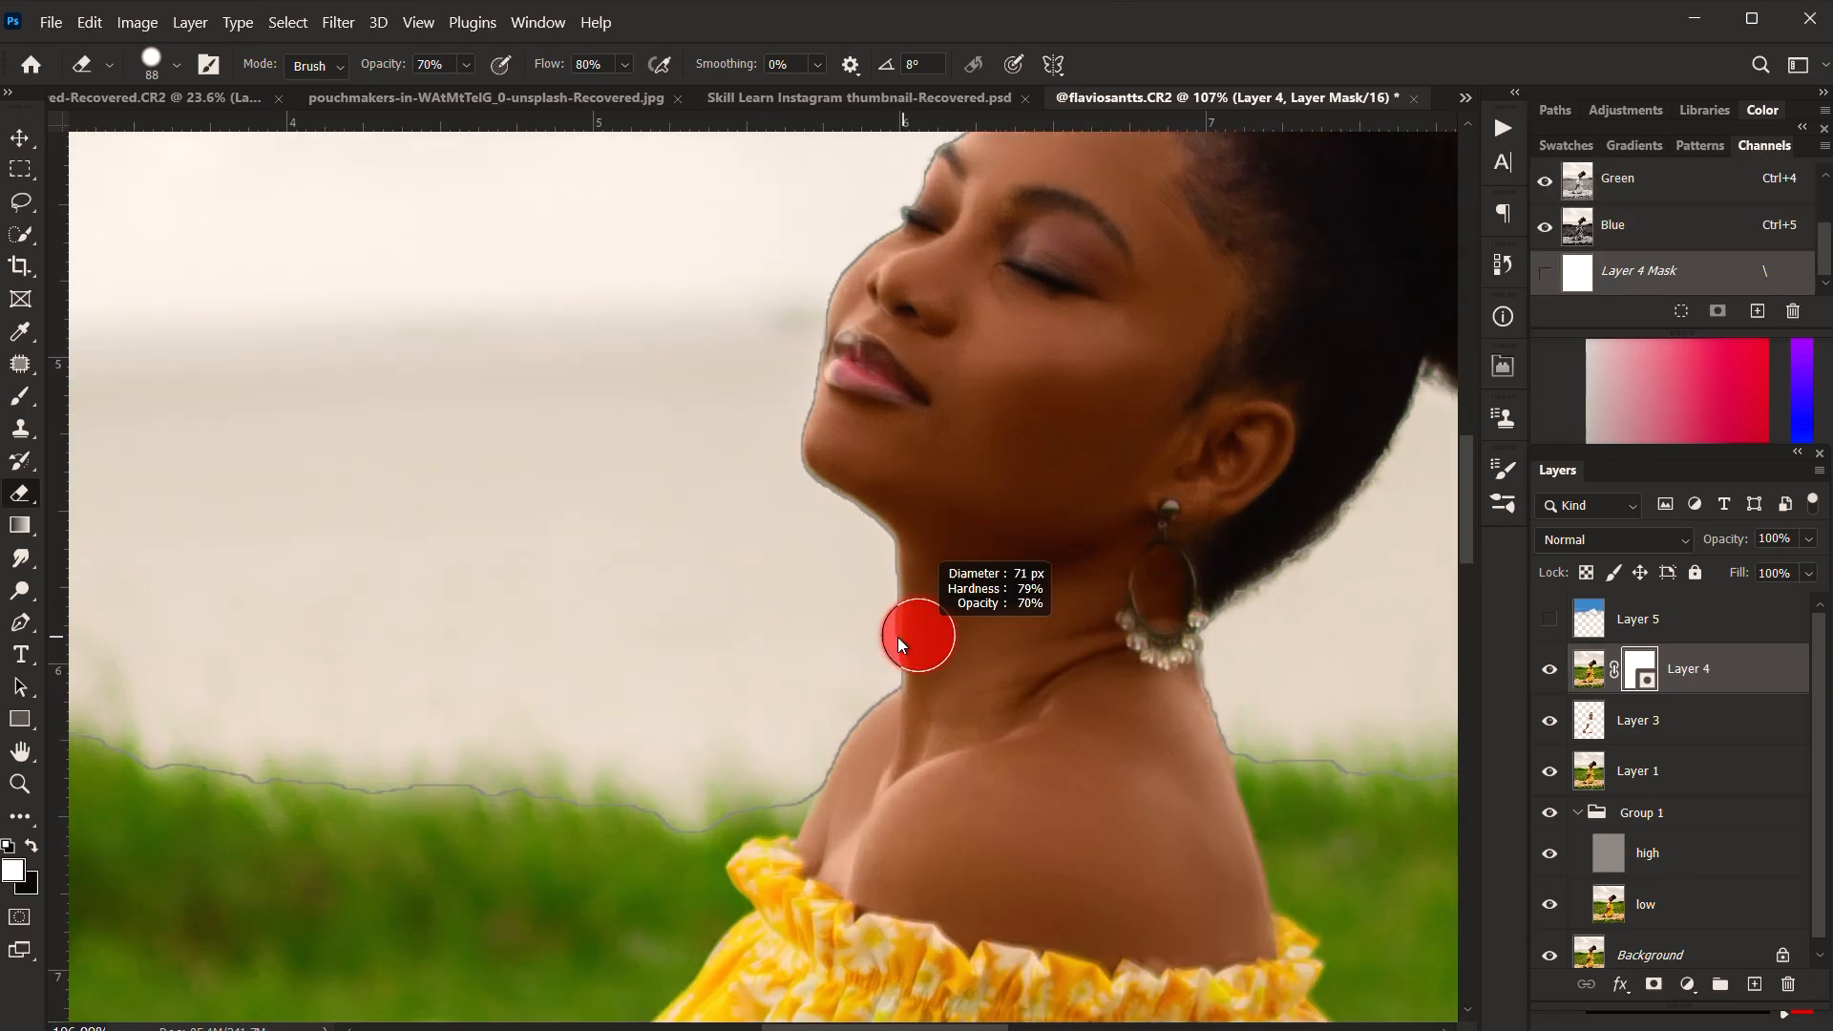
mouse_move(908, 553)
mouse_down()
mouse_move(904, 672)
mouse_move(829, 778)
mouse_move(765, 811)
mouse_up()
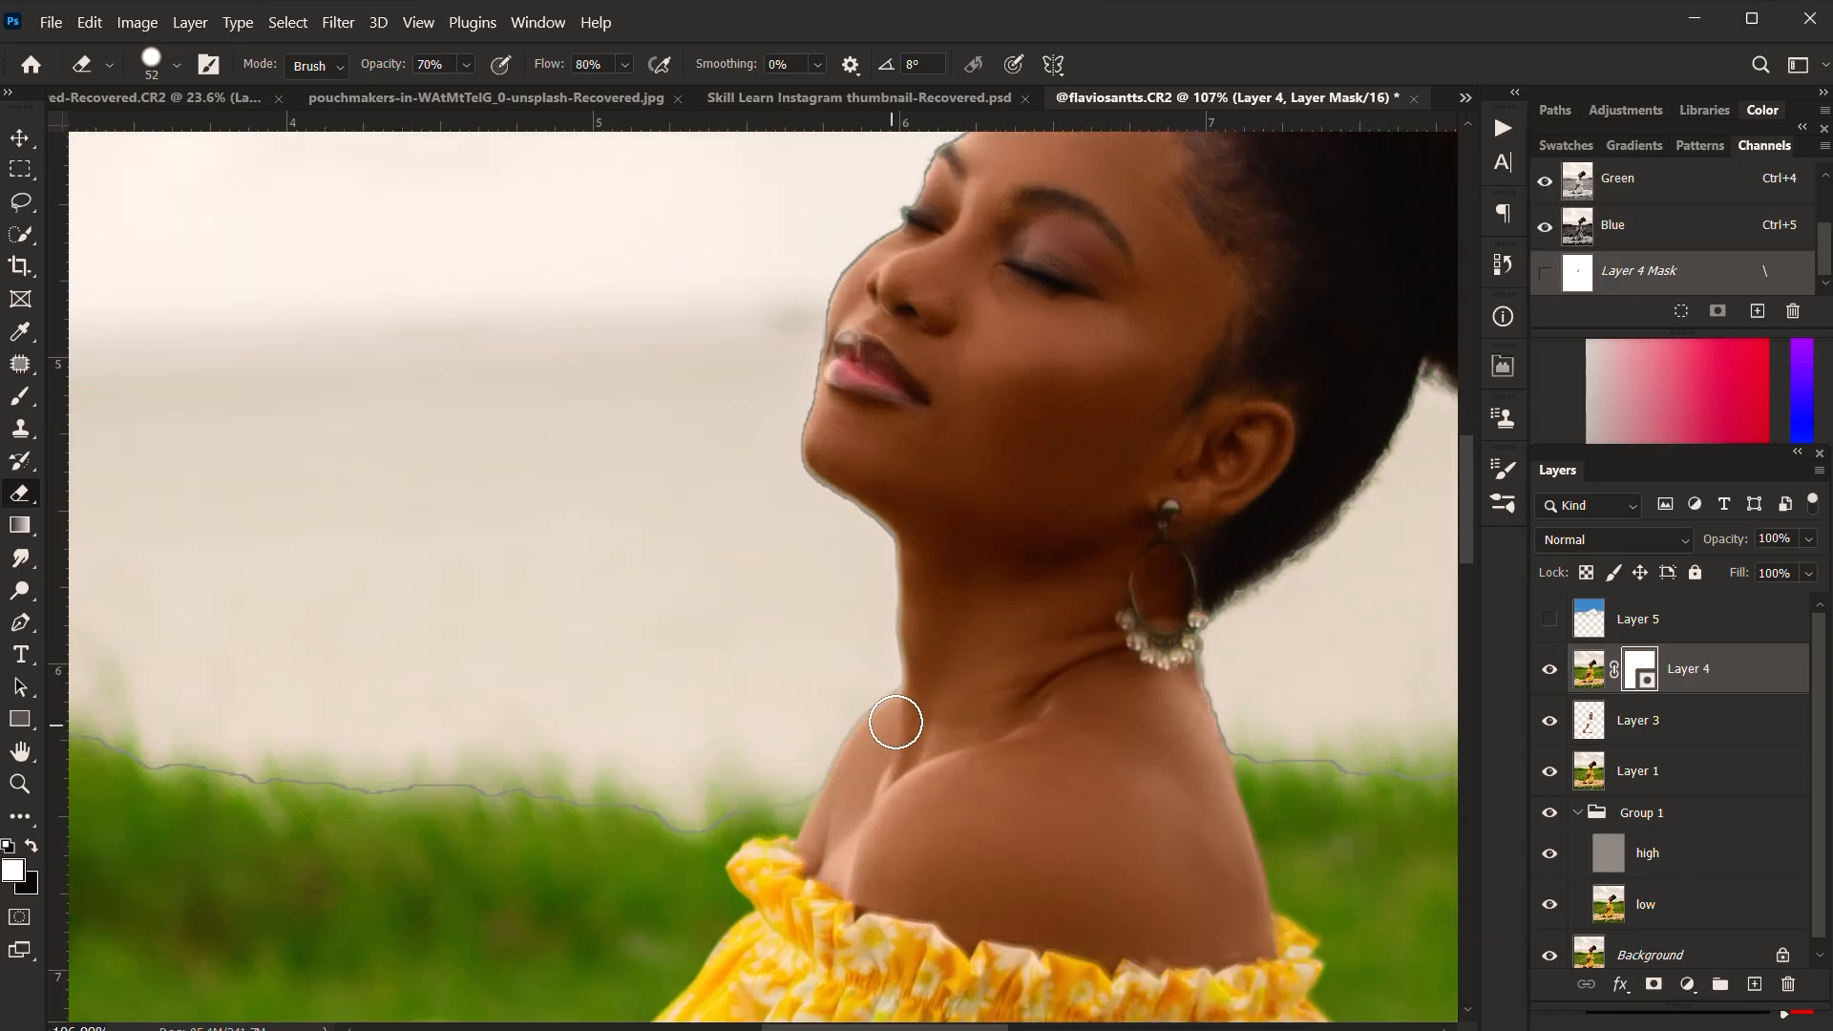
drag(916, 420, 830, 676)
drag(851, 441, 958, 341)
mouse_move(791, 509)
mouse_down()
mouse_move(804, 482)
mouse_move(733, 621)
mouse_move(827, 970)
mouse_up()
Step: Mask out the remaining edge line along the grass horizon on both sides of the woman
drag(1039, 702, 907, 555)
drag(575, 363, 593, 405)
mouse_move(748, 478)
mouse_down()
mouse_move(1068, 457)
mouse_move(1308, 369)
mouse_move(754, 475)
mouse_up()
scroll(759, 473, down, 3)
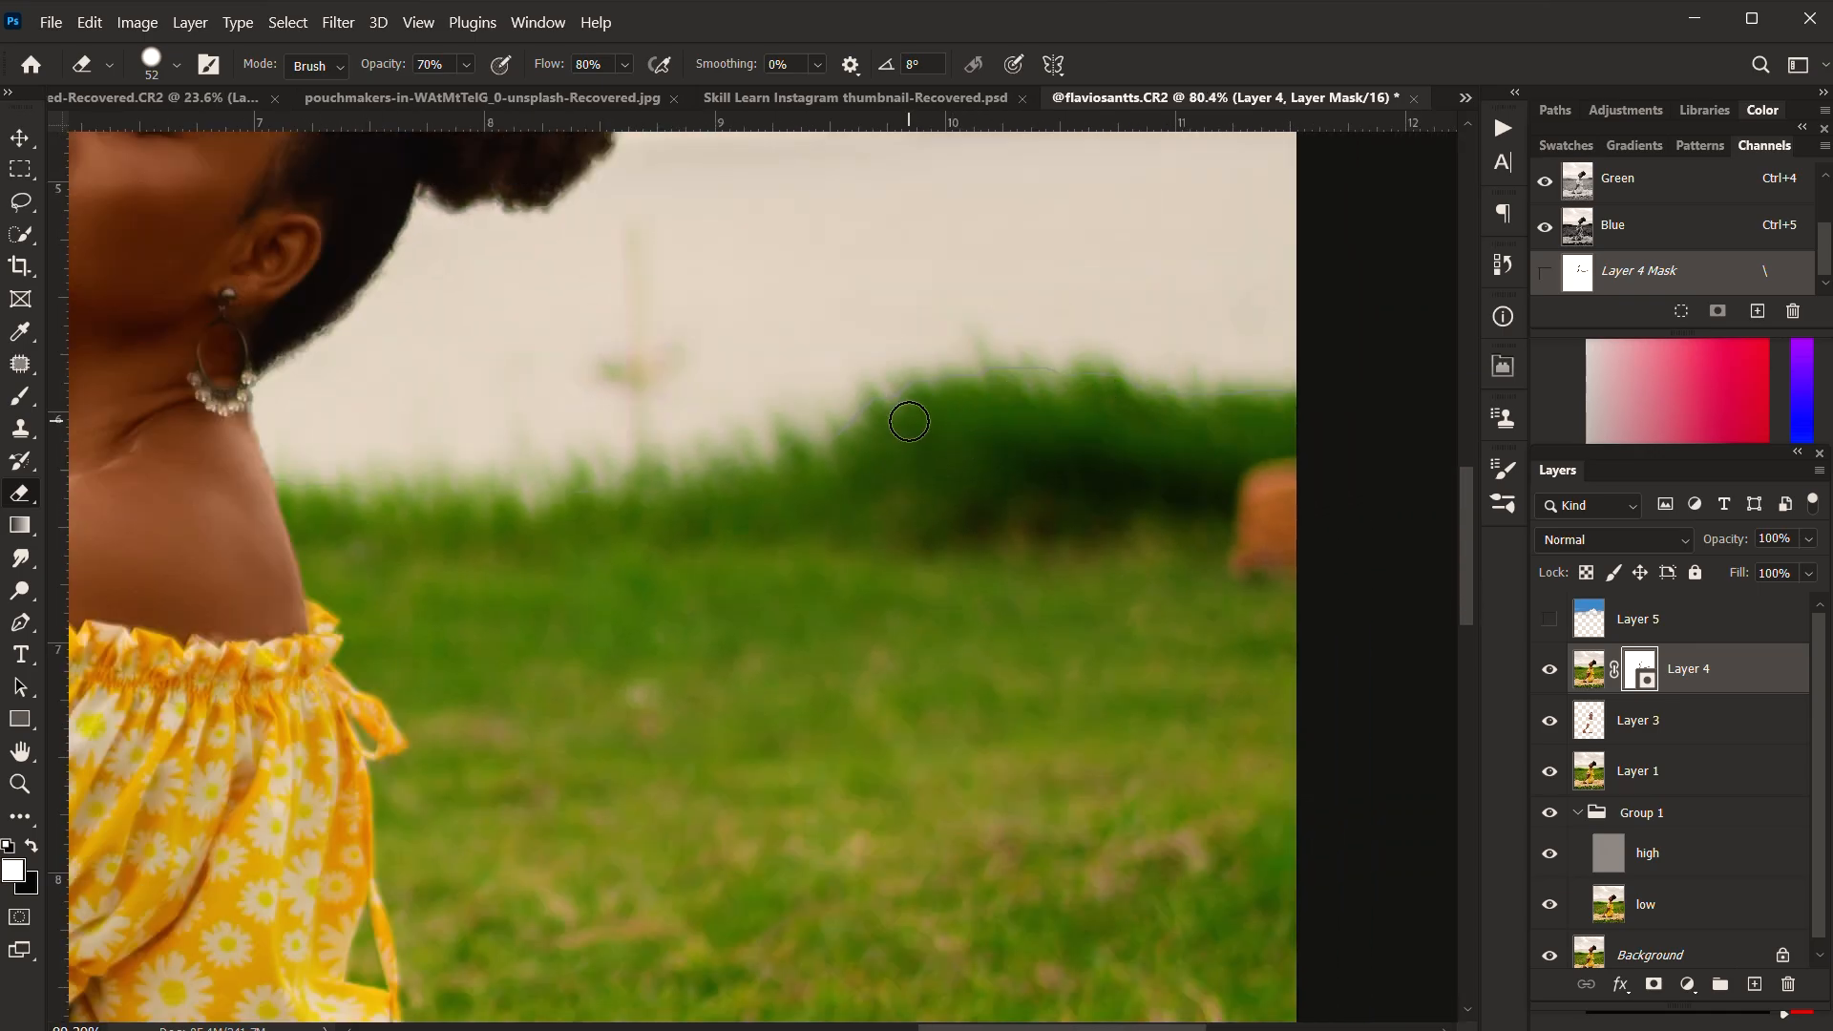
drag(379, 486, 763, 473)
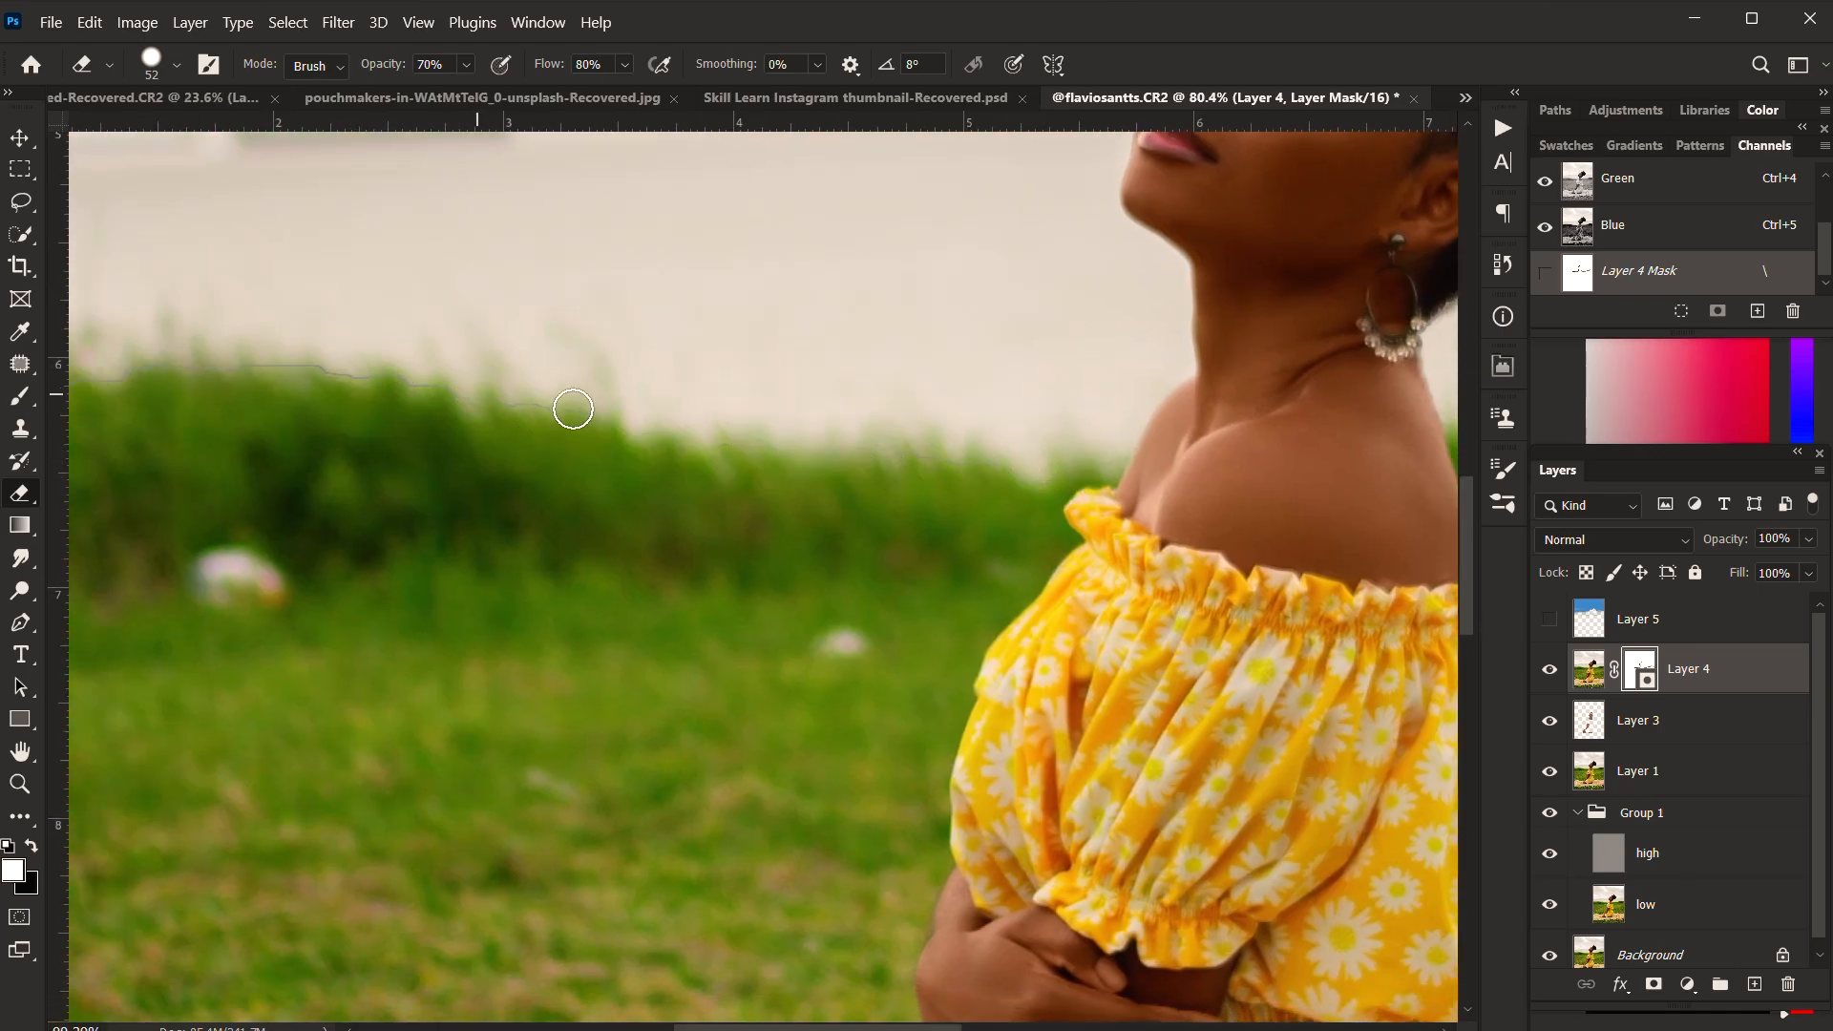
drag(284, 367, 545, 379)
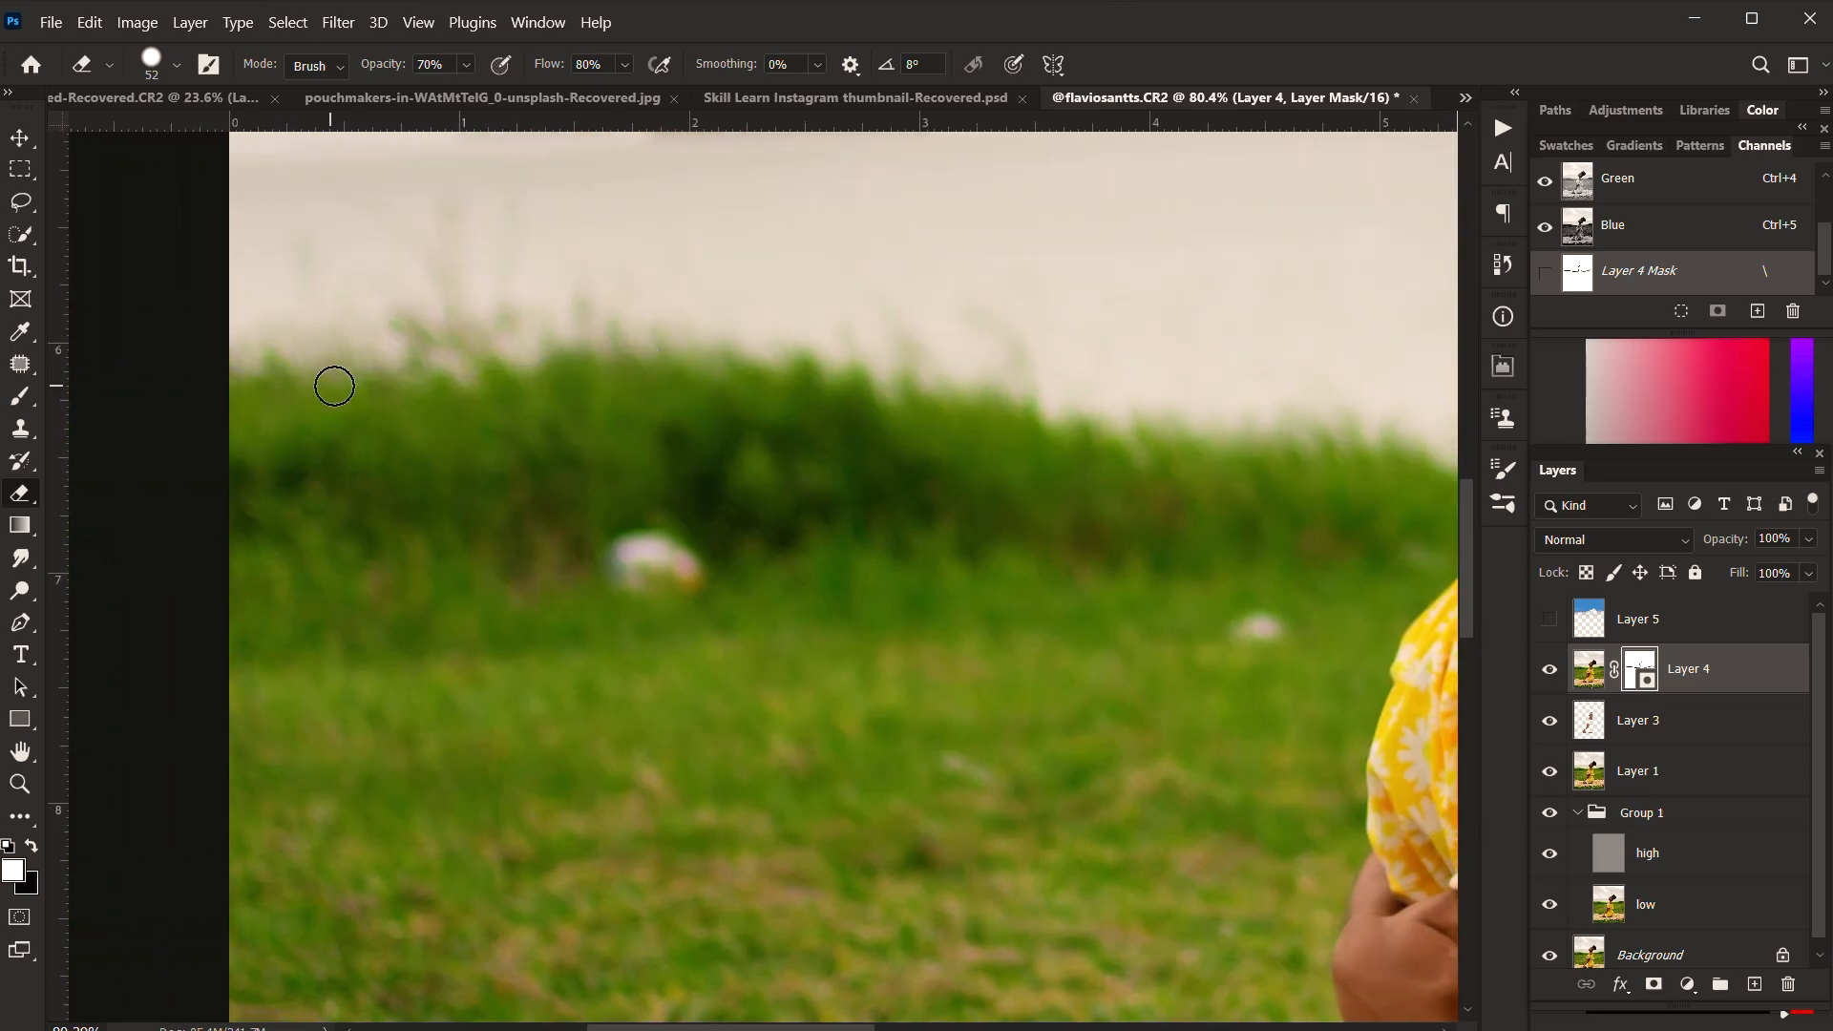
Step: Show Layer 5 again and review the whole portrait with the blue sky
scroll(671, 557, down, 16)
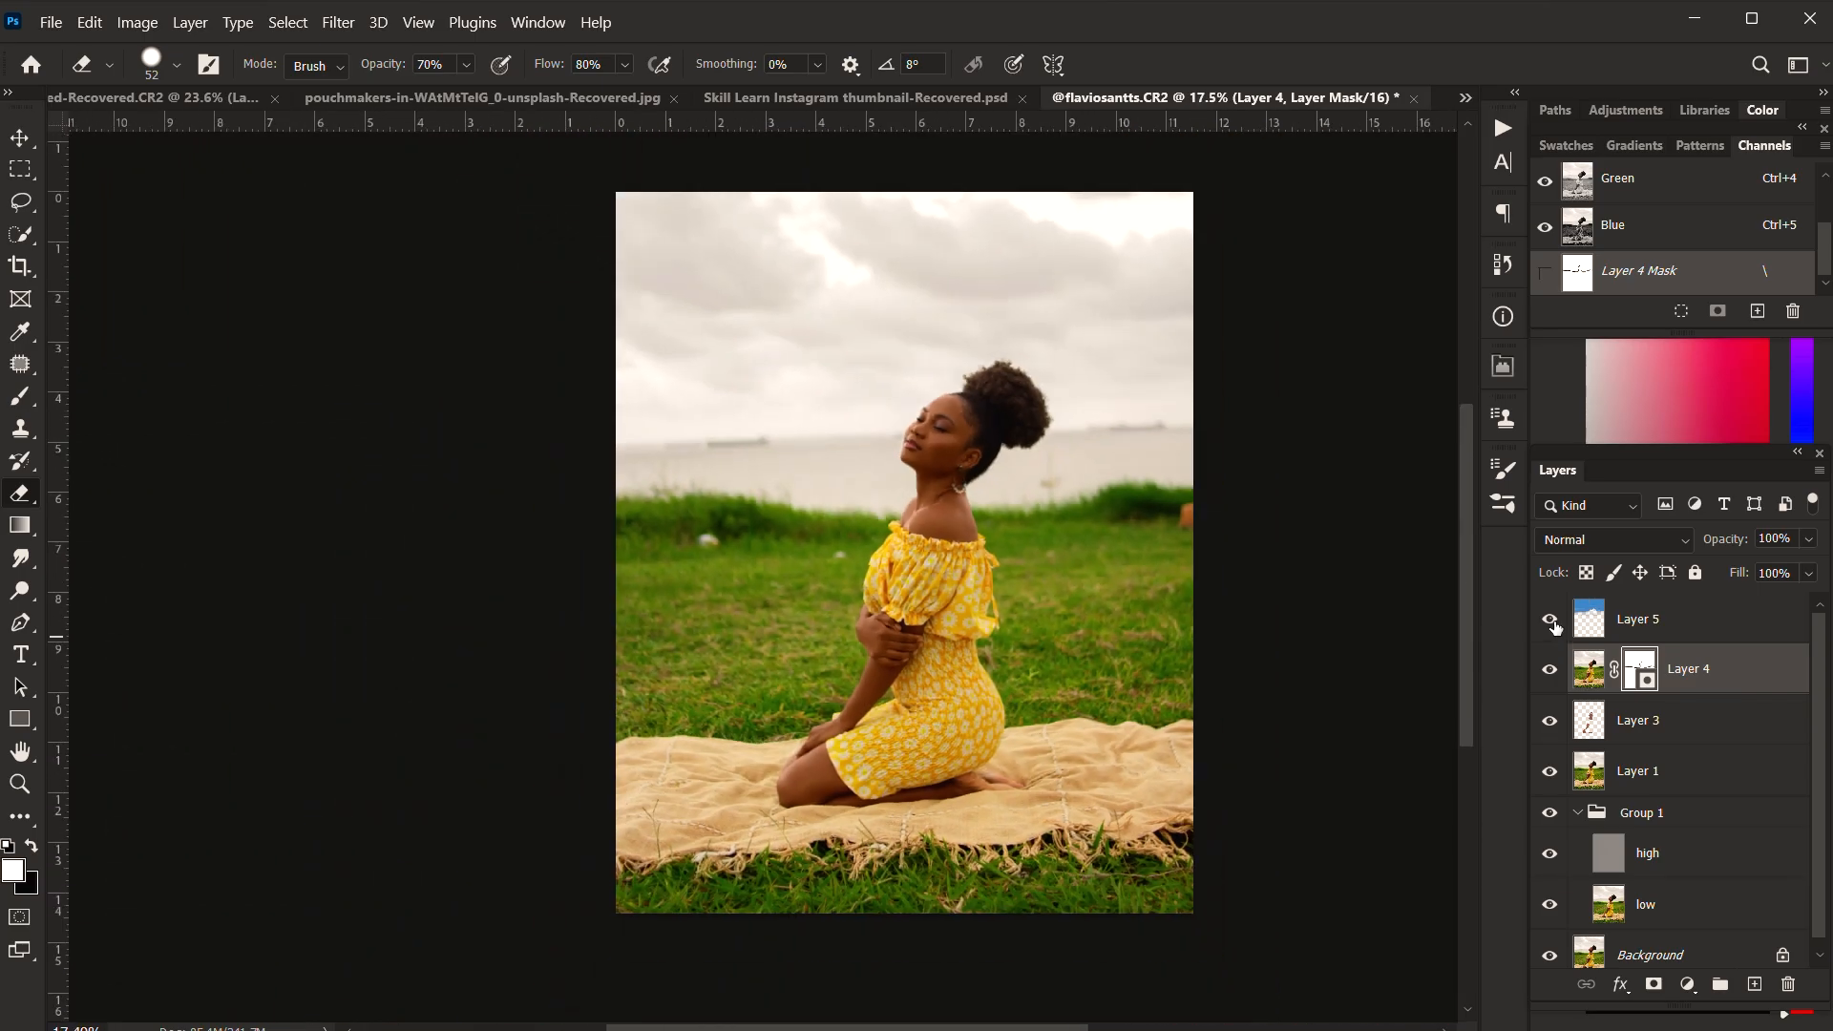
click(1552, 621)
scroll(894, 545, down, 1)
drag(989, 539, 899, 552)
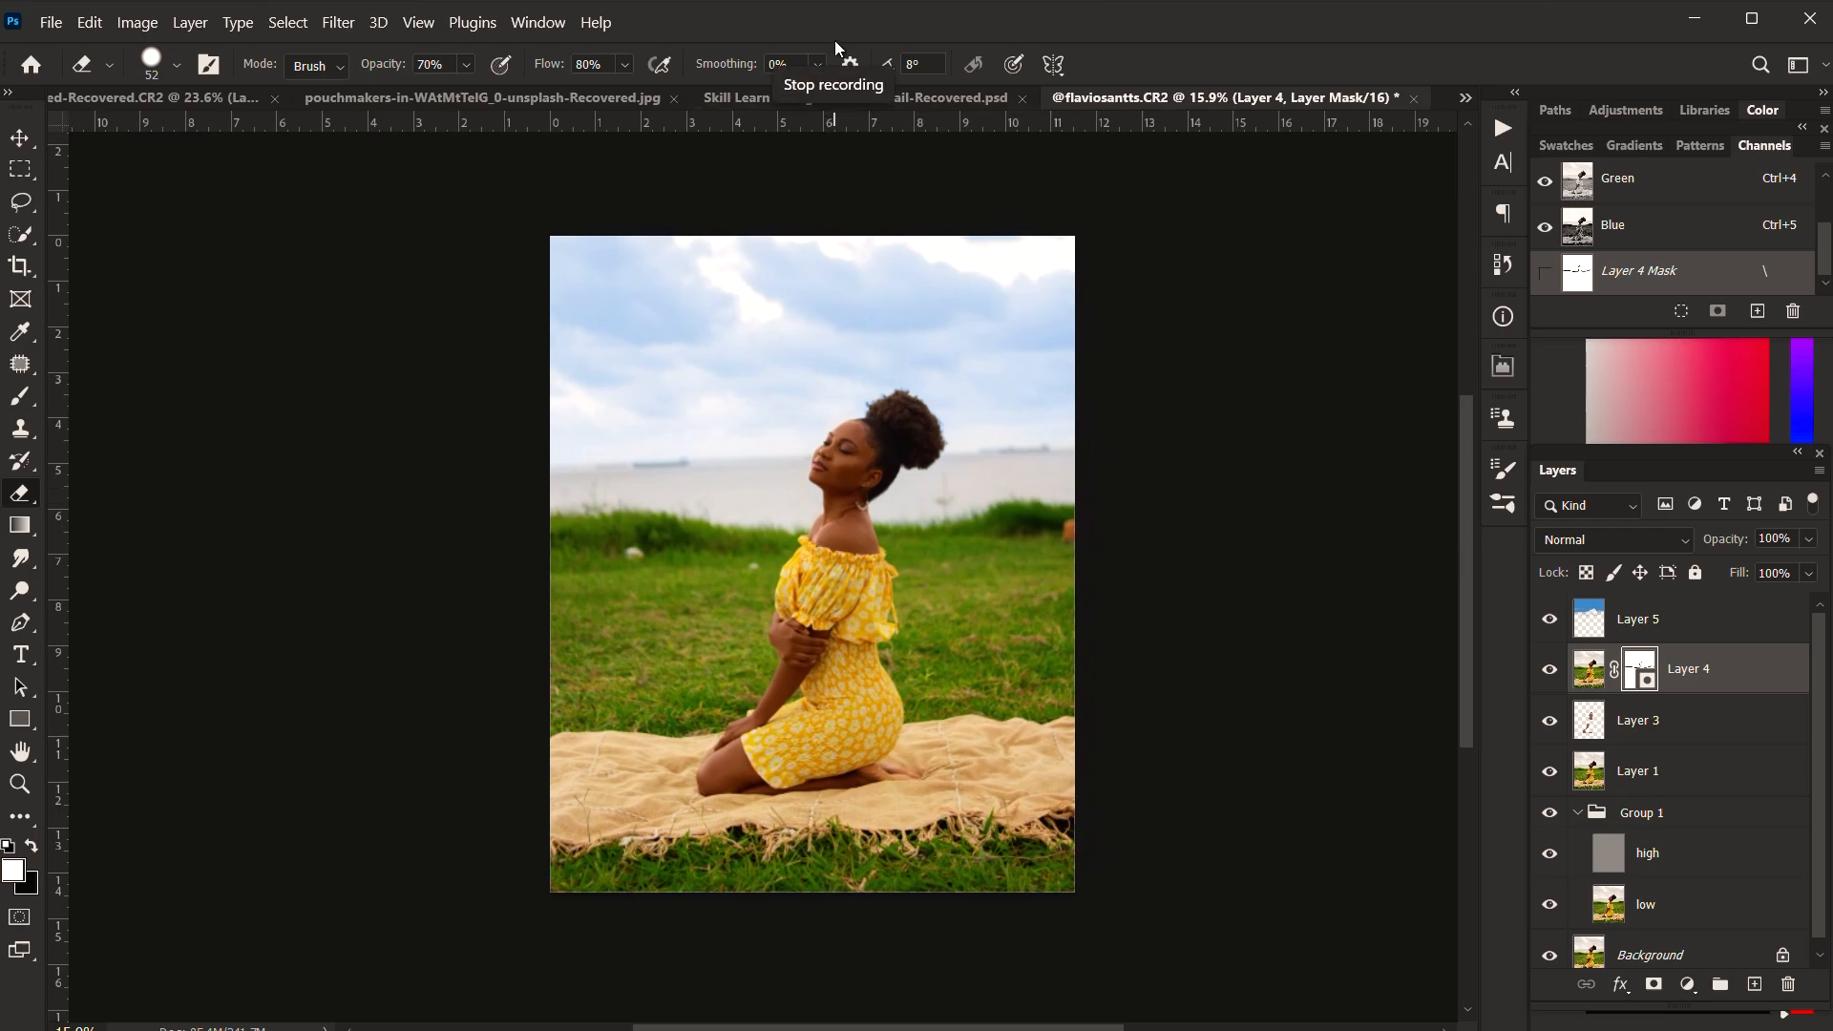